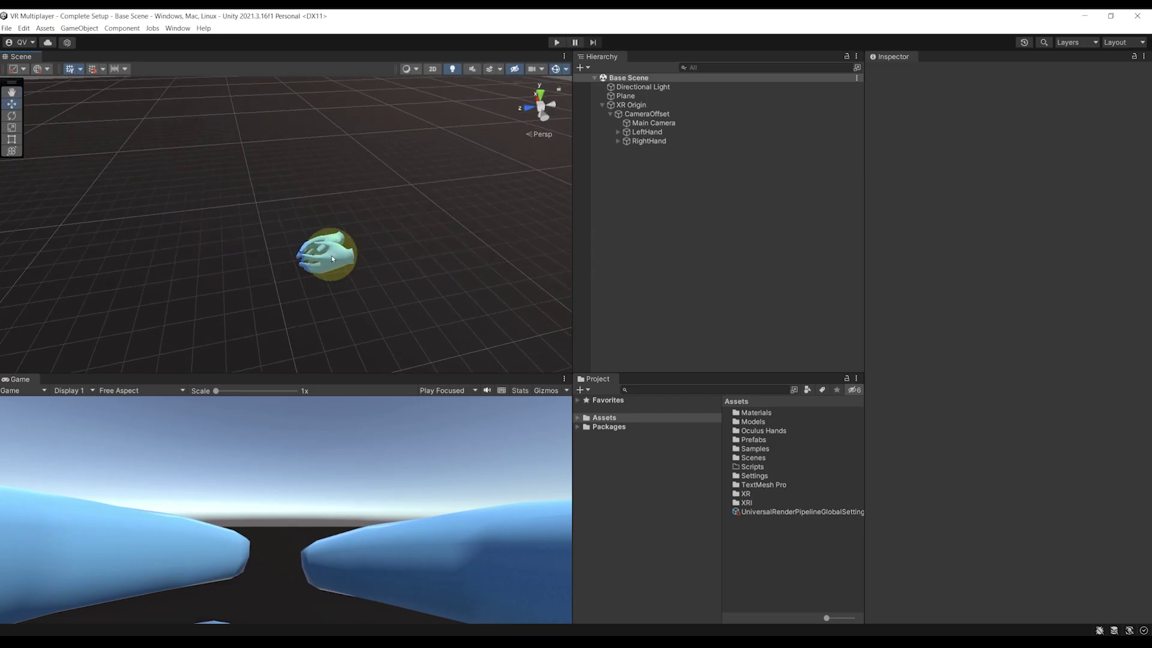
- Examine the XR Origin and its left and right hand objects in the scene
{"action": "left_click_drag", "start_coordinate": [332, 259], "coordinate": [471, 246], "text": "alt"}
{"action": "left_click", "coordinate": [638, 107]}
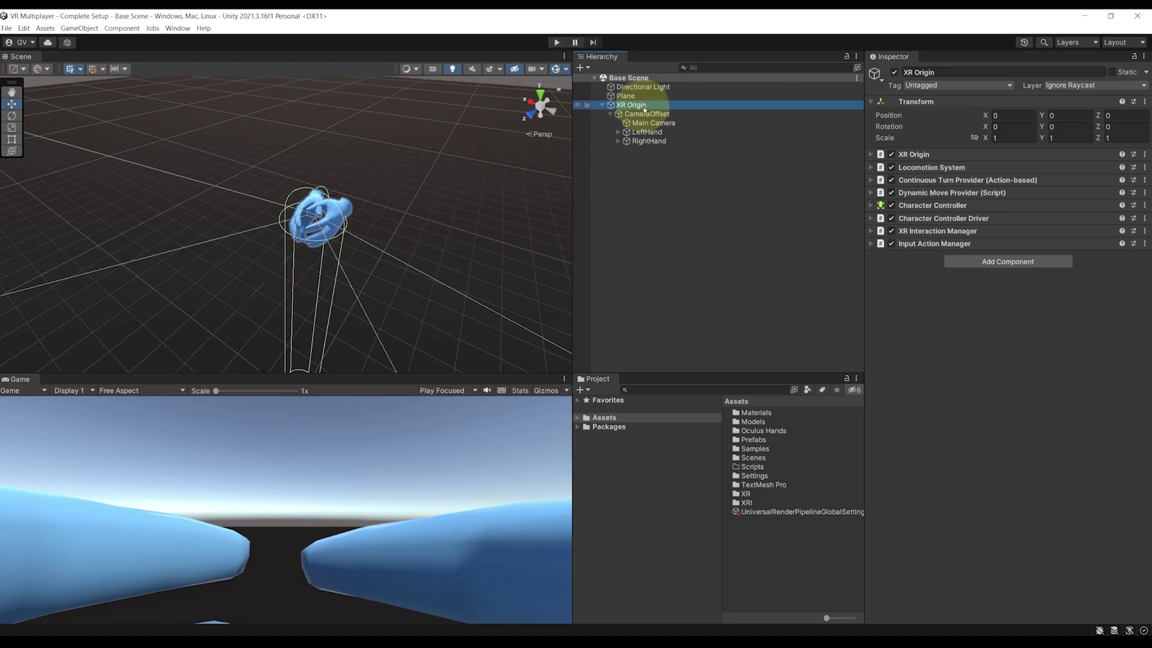
{"action": "left_click", "coordinate": [645, 132]}
{"action": "left_click", "coordinate": [645, 138]}
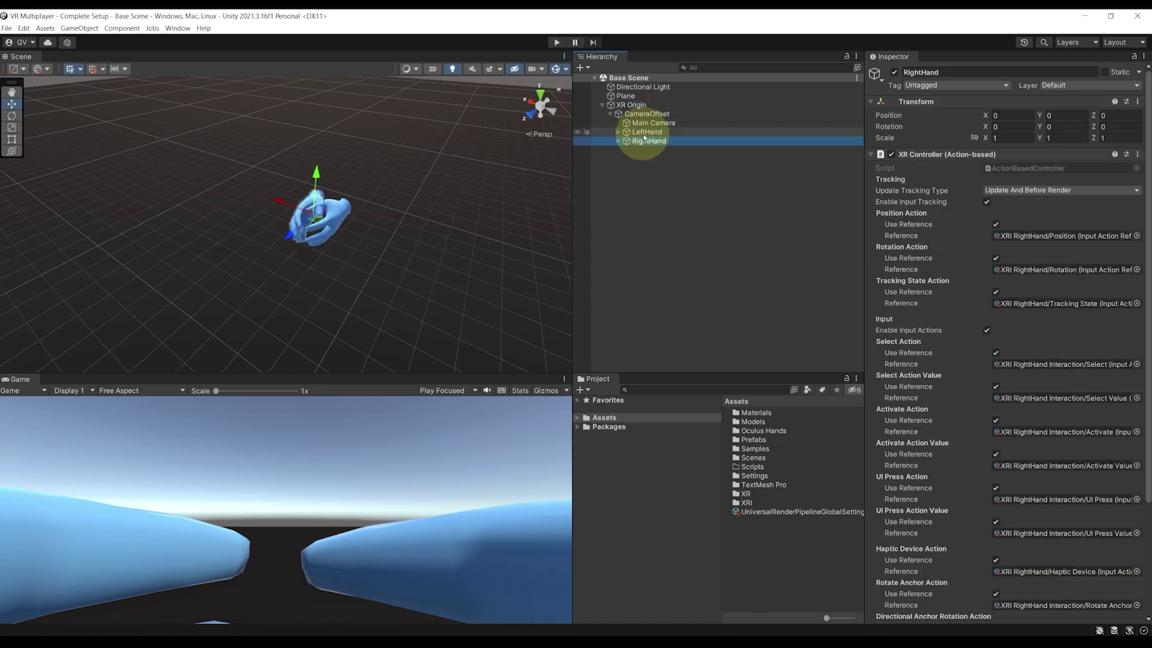
{"action": "left_click_drag", "start_coordinate": [425, 185], "coordinate": [353, 205], "text": "alt"}
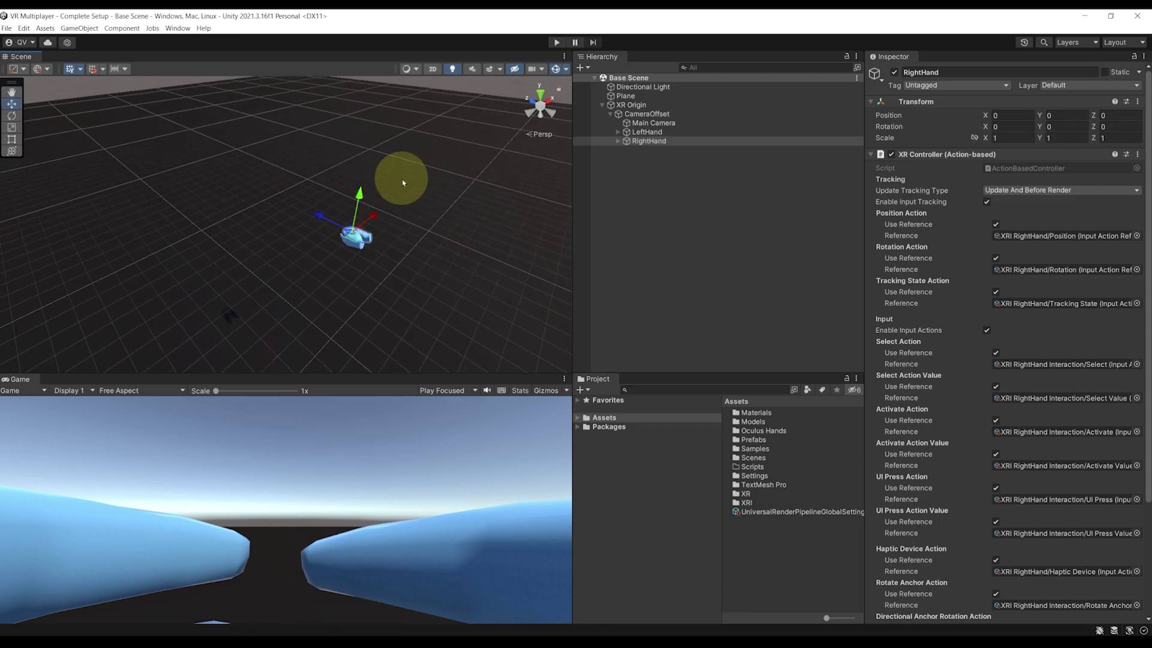
{"action": "left_click", "coordinate": [670, 257]}
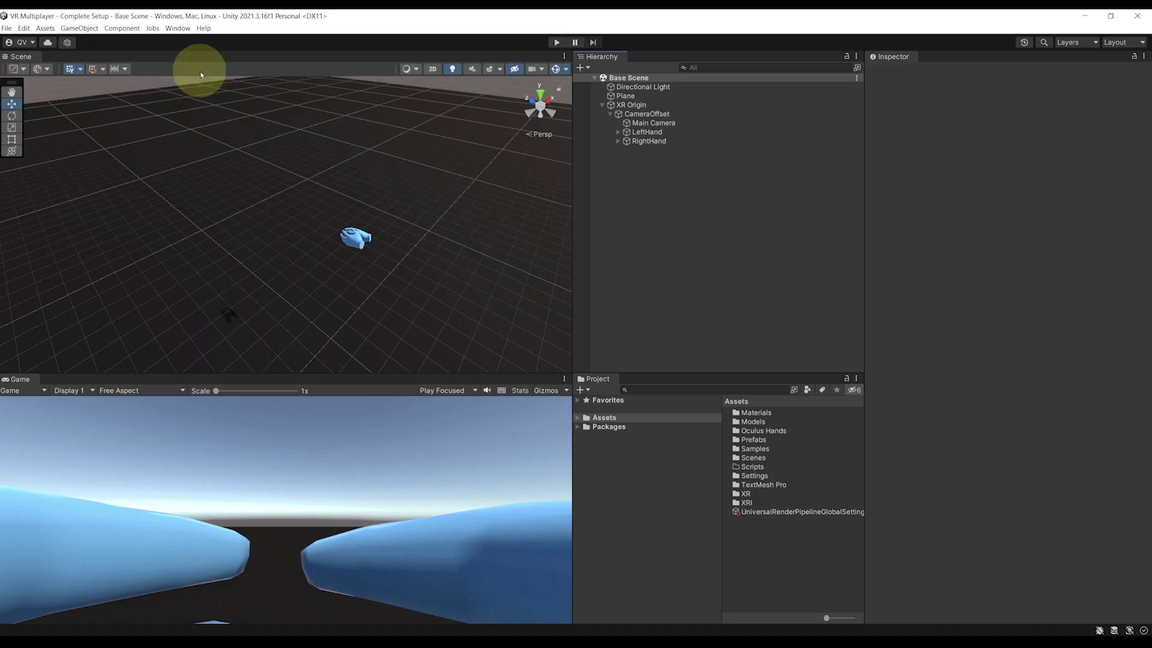
- Find Netcode in the Unity Registry packages and install Netcode for GameObjects version 1.1.0
{"action": "left_click", "coordinate": [180, 30]}
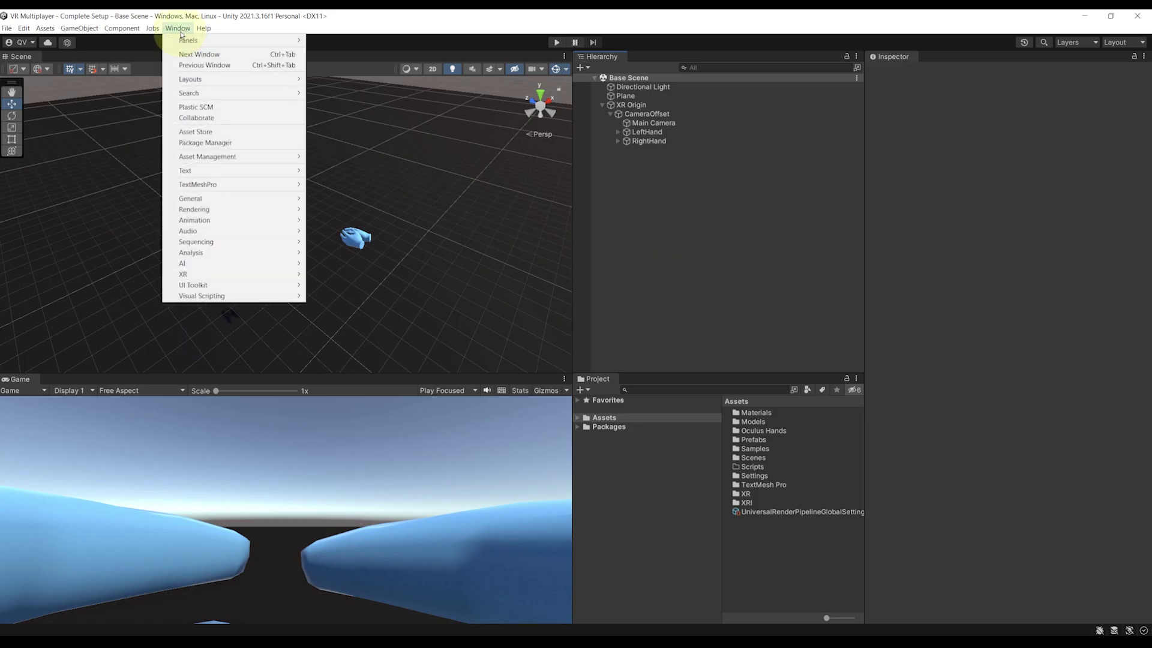
{"action": "left_click", "coordinate": [219, 144]}
{"action": "left_click", "coordinate": [343, 148]}
{"action": "left_click", "coordinate": [351, 162]}
{"action": "left_click", "coordinate": [823, 147]}
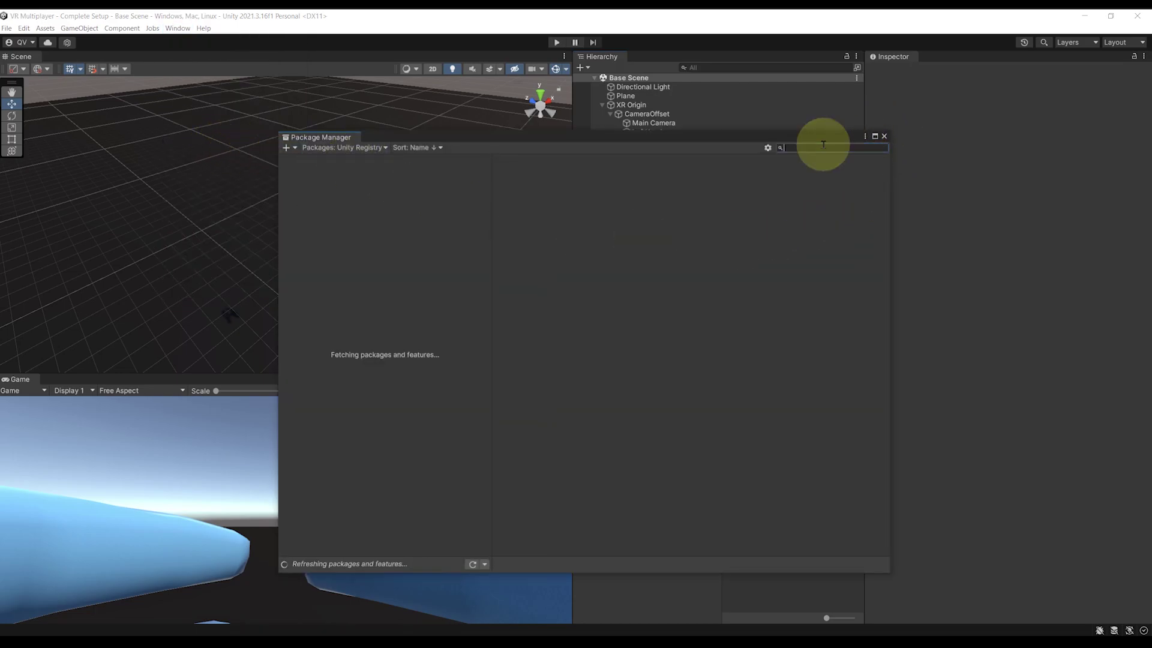
{"action": "type", "text": "Netcode"}
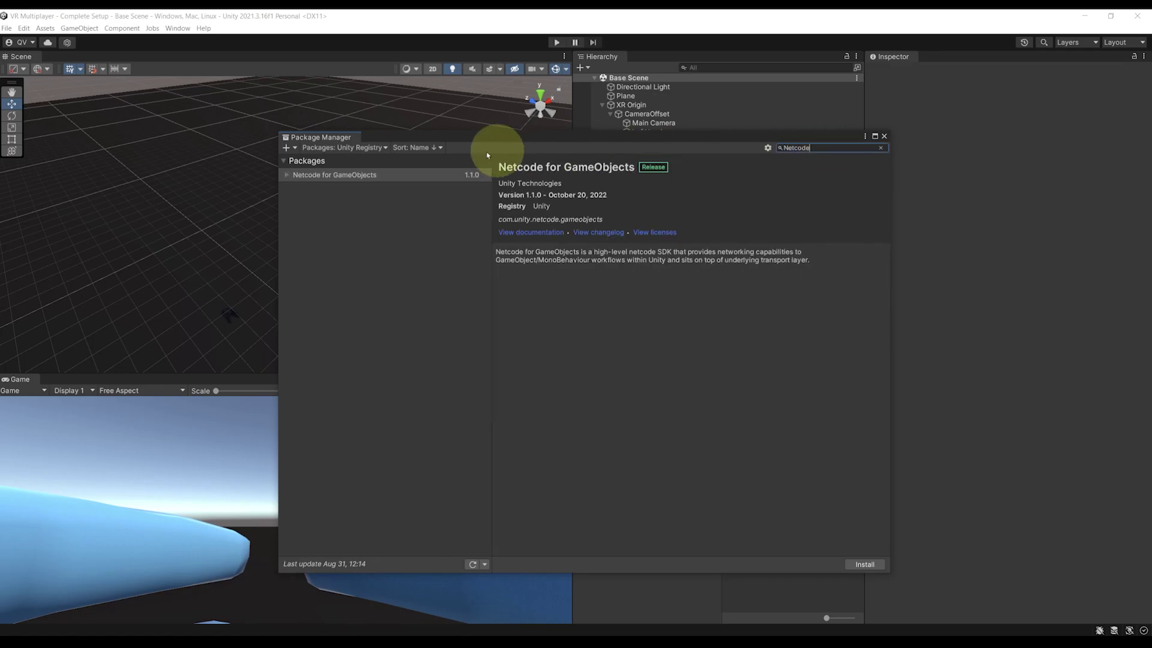
{"action": "left_click", "coordinate": [384, 174]}
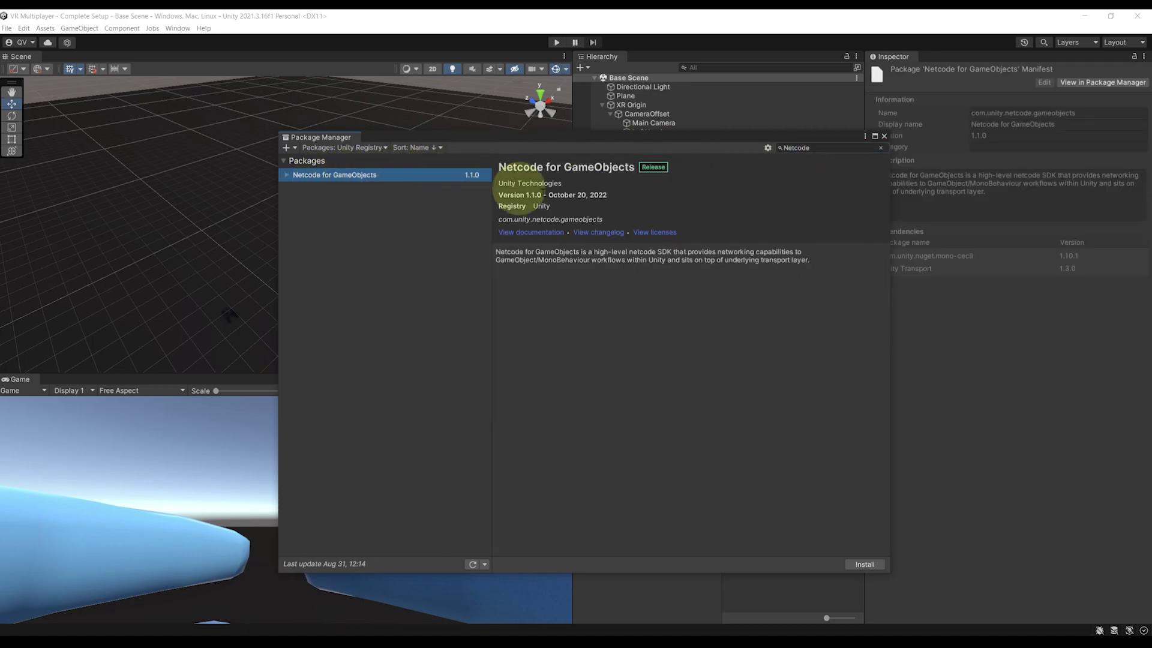
{"action": "left_click", "coordinate": [869, 563]}
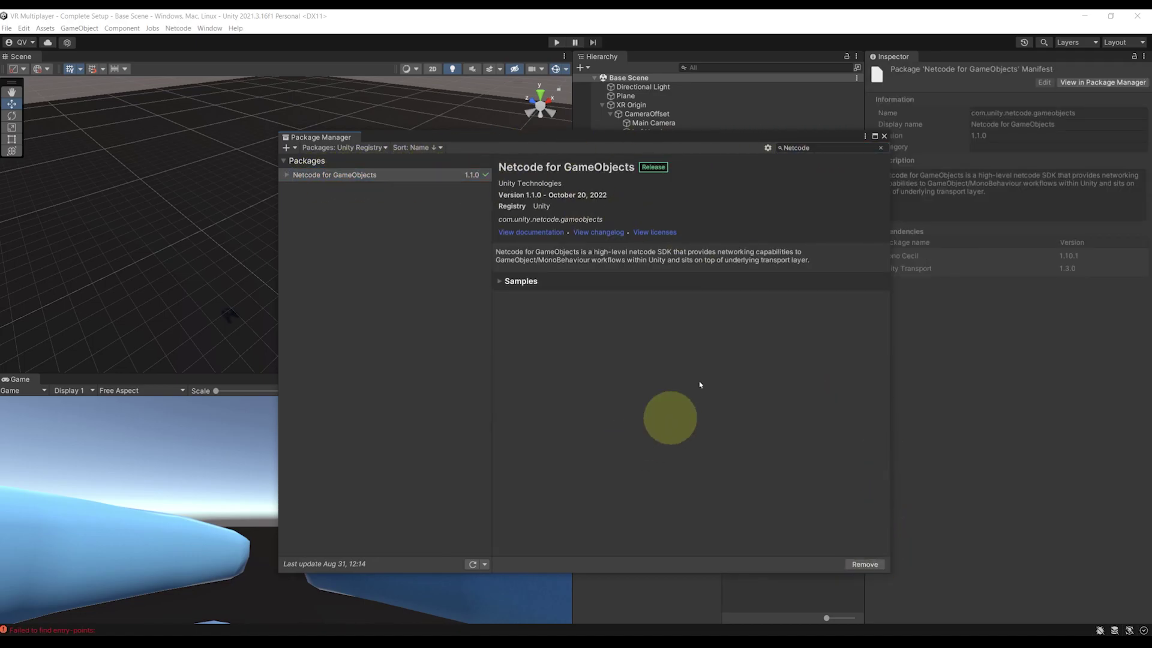
{"action": "left_click", "coordinate": [883, 136]}
- Create an empty scene object named Network Manager and reset its transform
{"action": "left_click", "coordinate": [630, 213]}
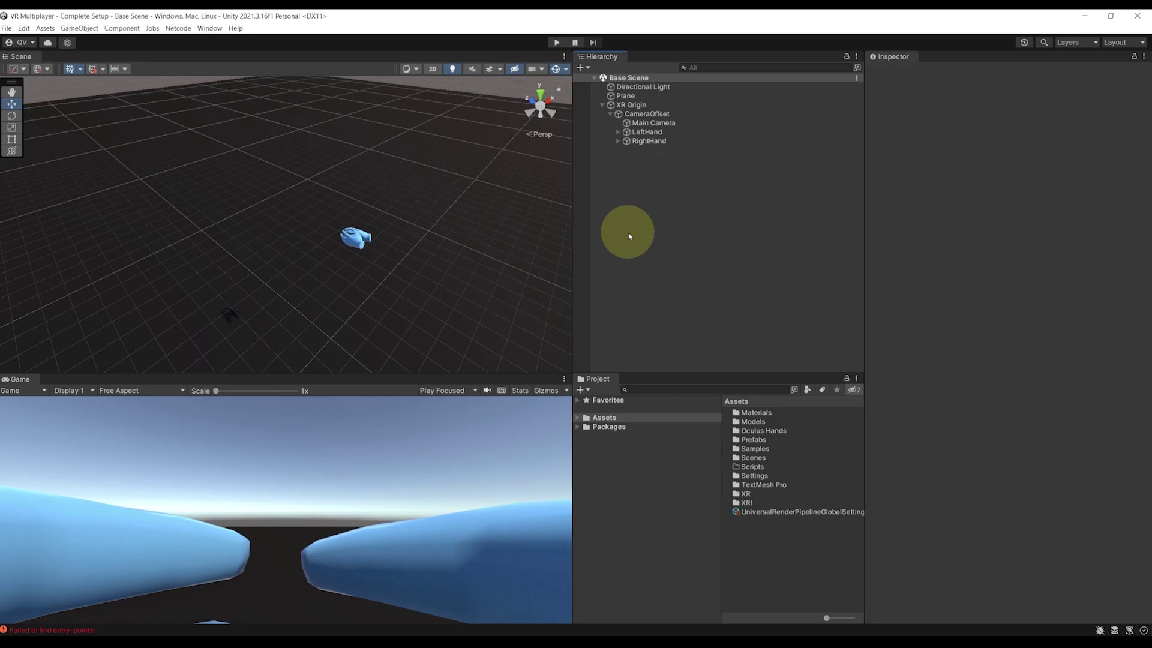
{"action": "right_click", "coordinate": [618, 175]}
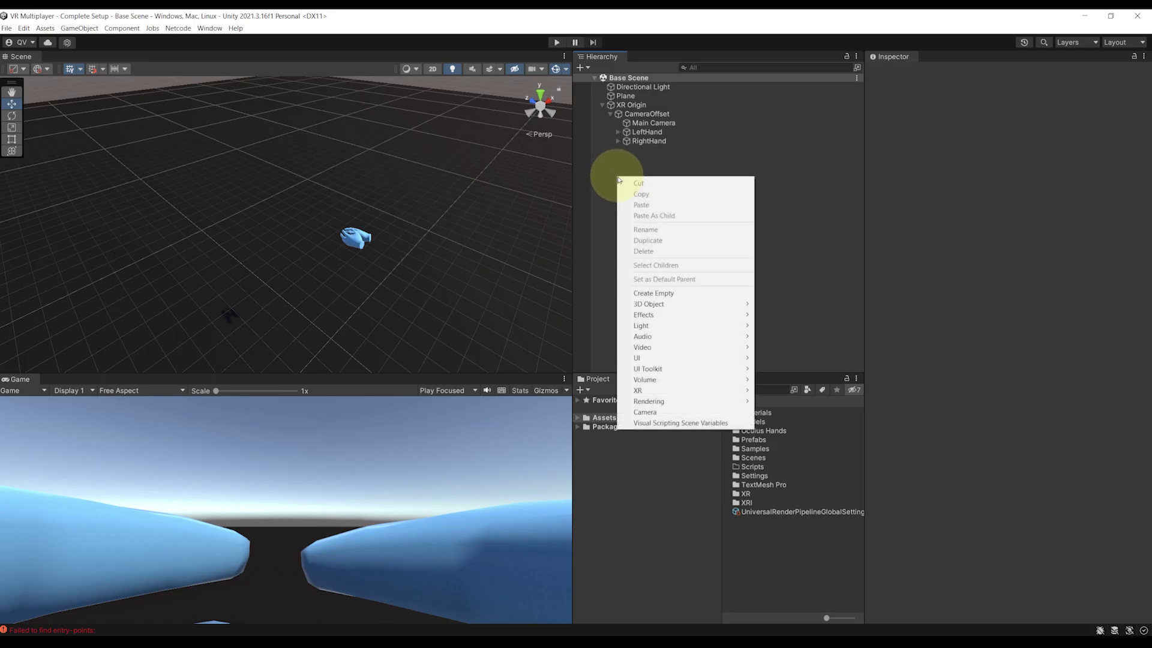
{"action": "left_click", "coordinate": [655, 292]}
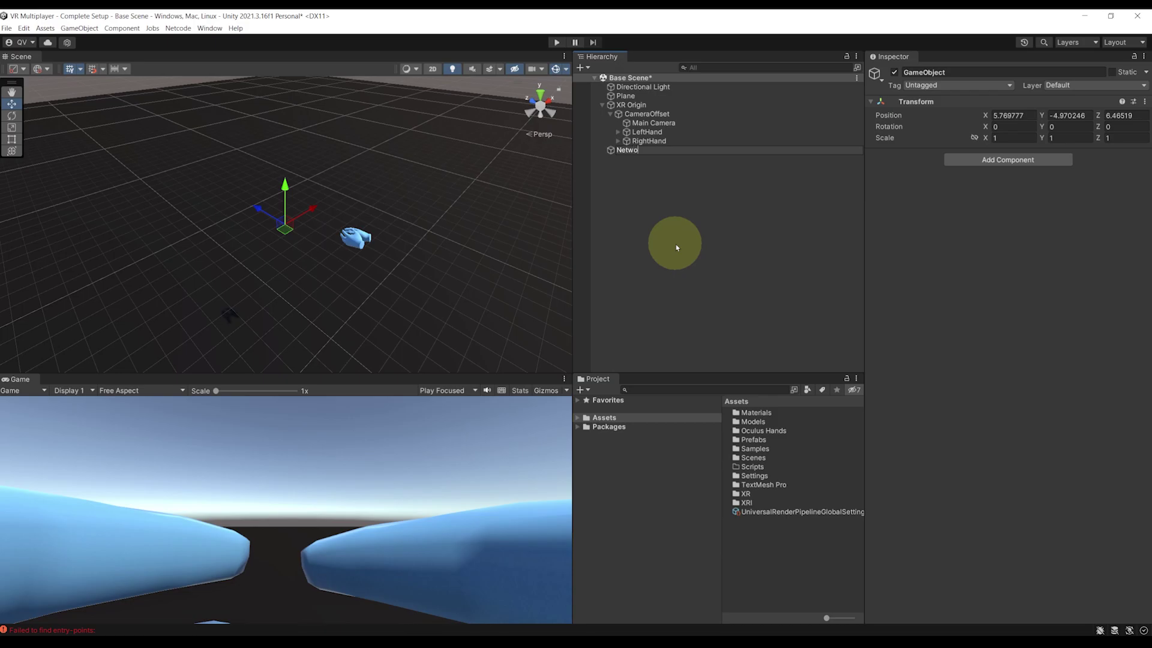
{"action": "type", "text": "Network Manager"}
{"action": "key", "text": "Return"}
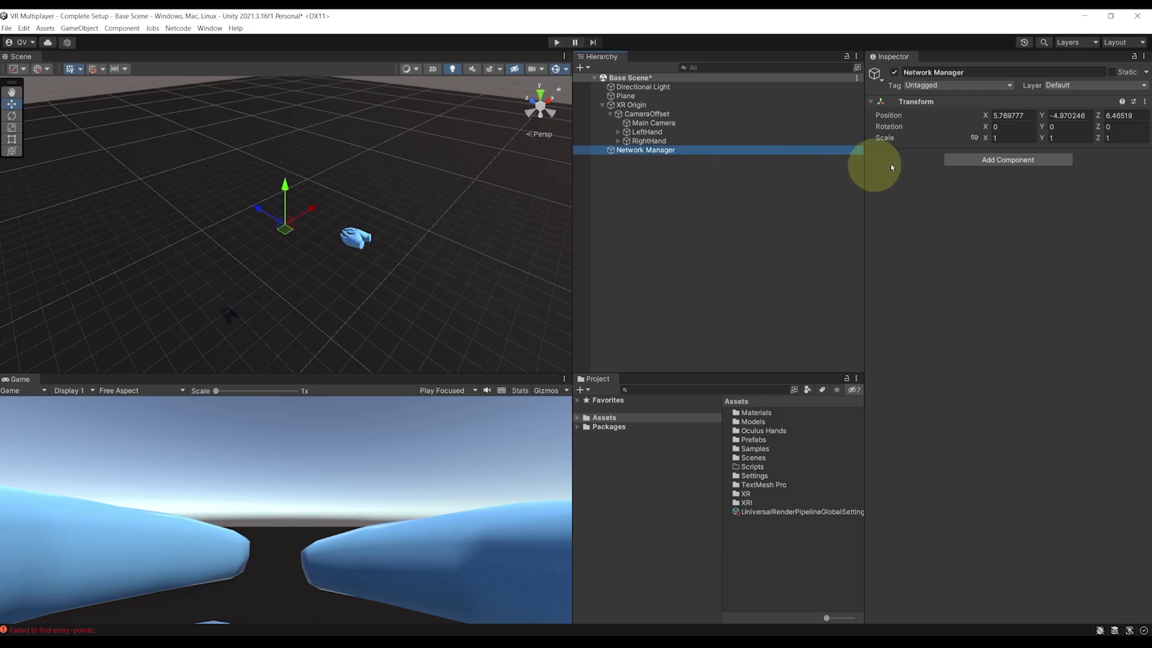
{"action": "left_click", "coordinate": [1145, 102]}
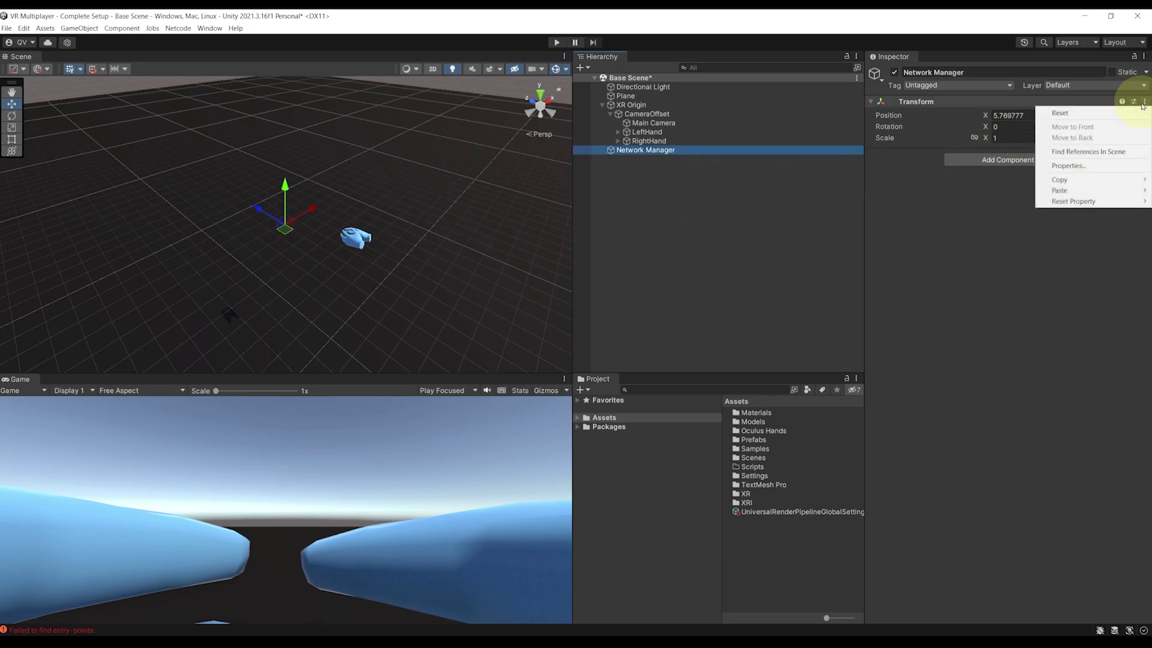
{"action": "left_click", "coordinate": [1116, 113]}
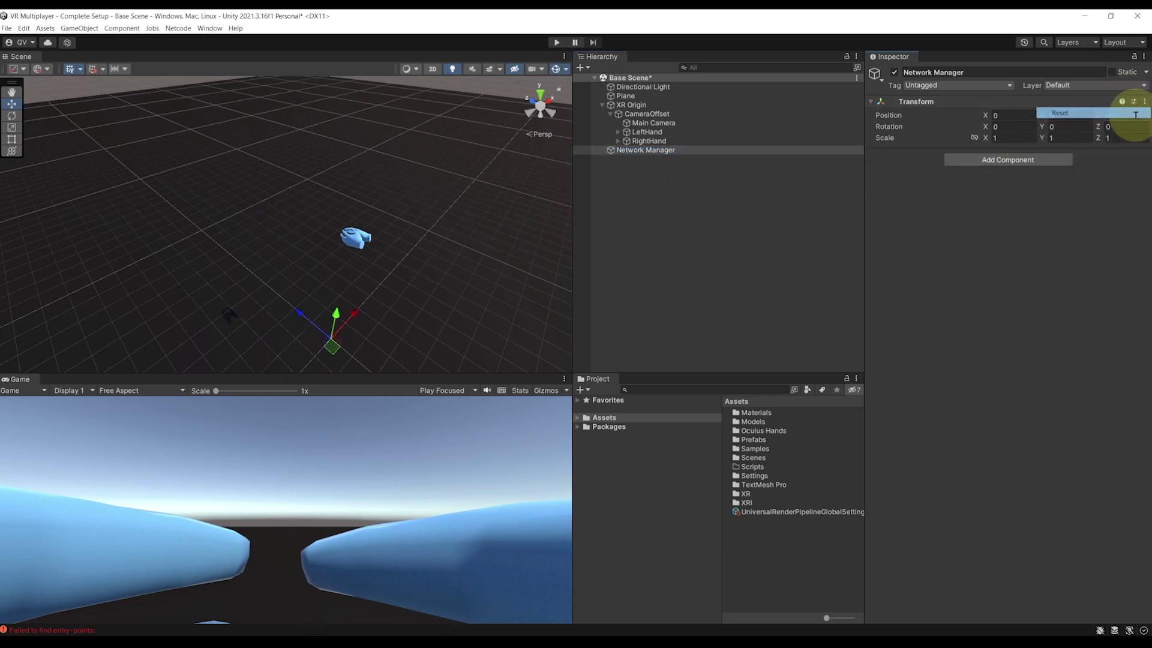
- Add the Network Manager component to the Network Manager object
{"action": "left_click", "coordinate": [1004, 161]}
{"action": "type", "text": "Network"}
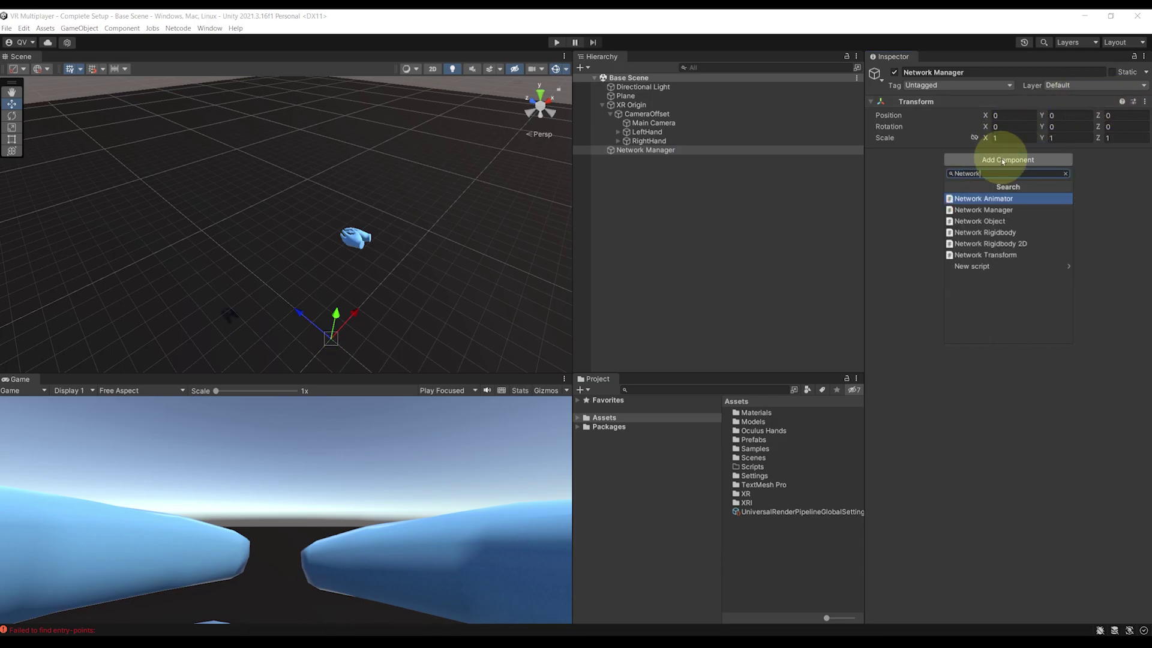
{"action": "type", "text": " Manager"}
{"action": "key", "text": "Return"}
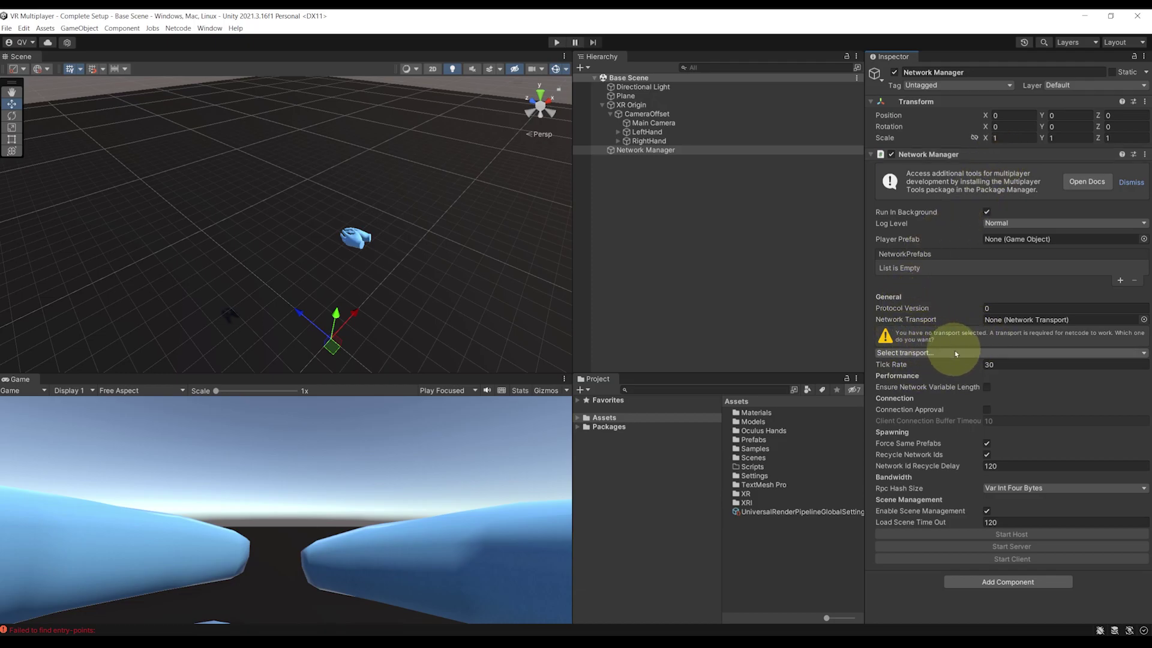
- Set UnityTransport as the Network Manager's transport and save the scene
{"action": "left_click", "coordinate": [934, 355]}
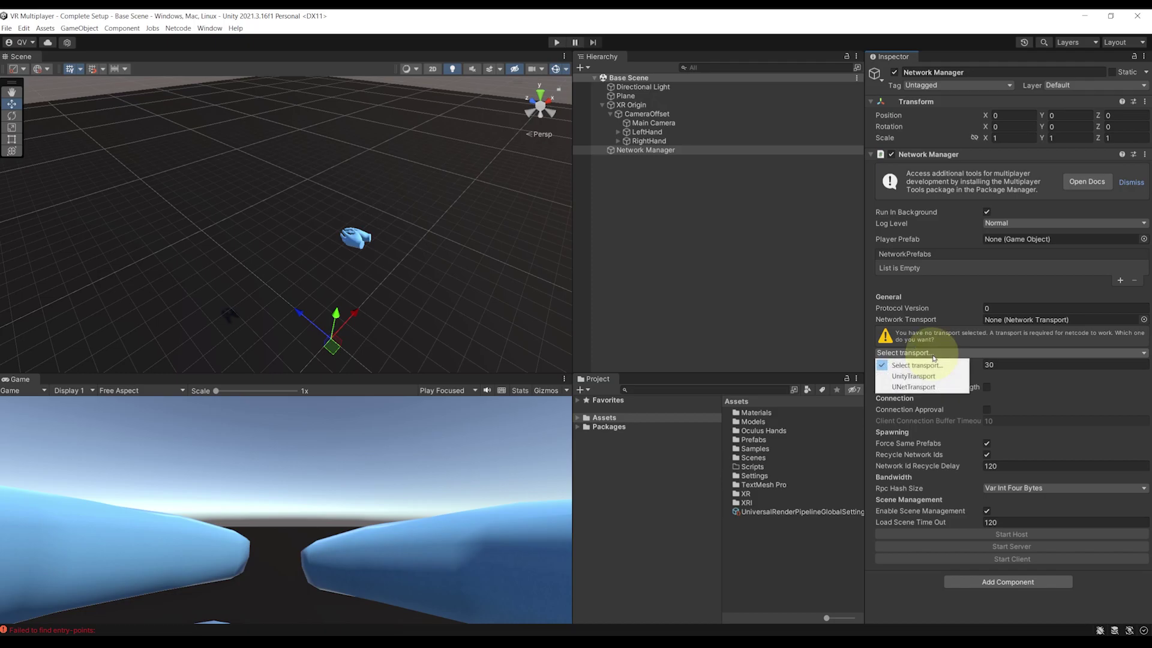
{"action": "left_click", "coordinate": [914, 377]}
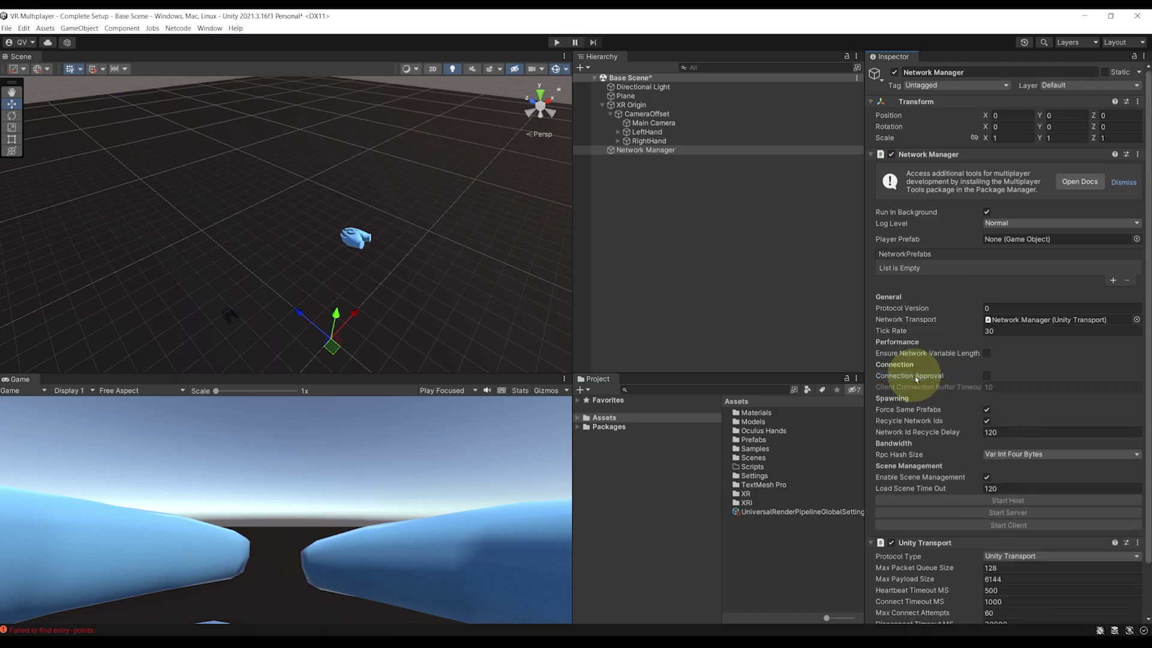
{"action": "scroll", "coordinate": [934, 384], "scroll_direction": "down", "scroll_amount": 3}
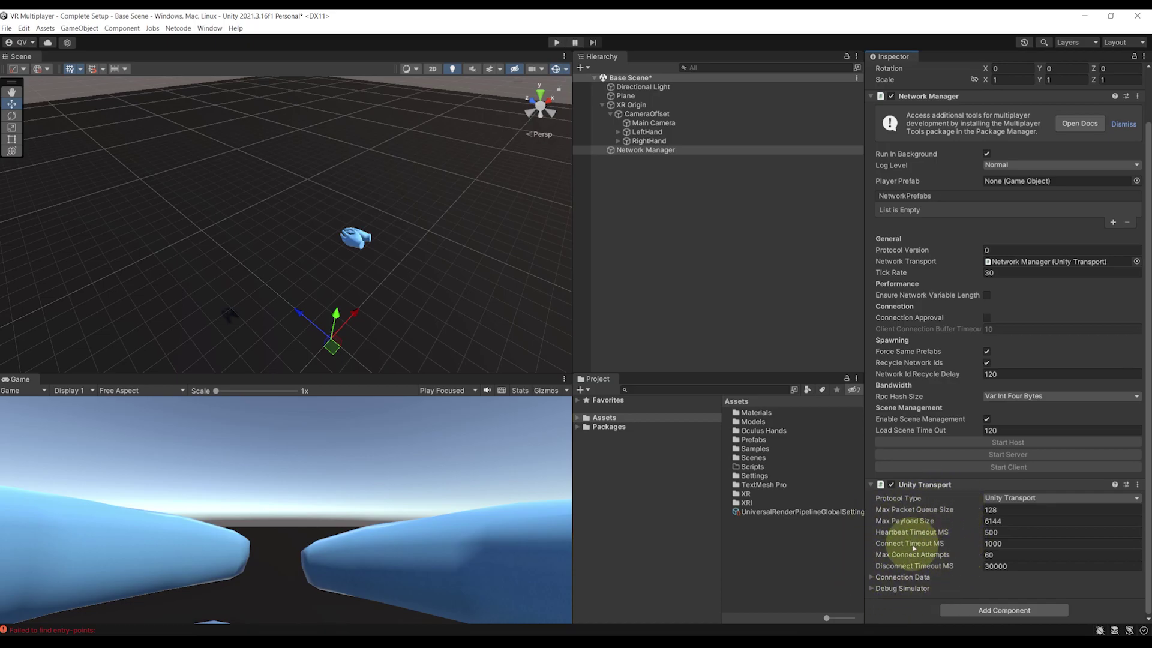
{"action": "key", "text": "ctrl+s"}
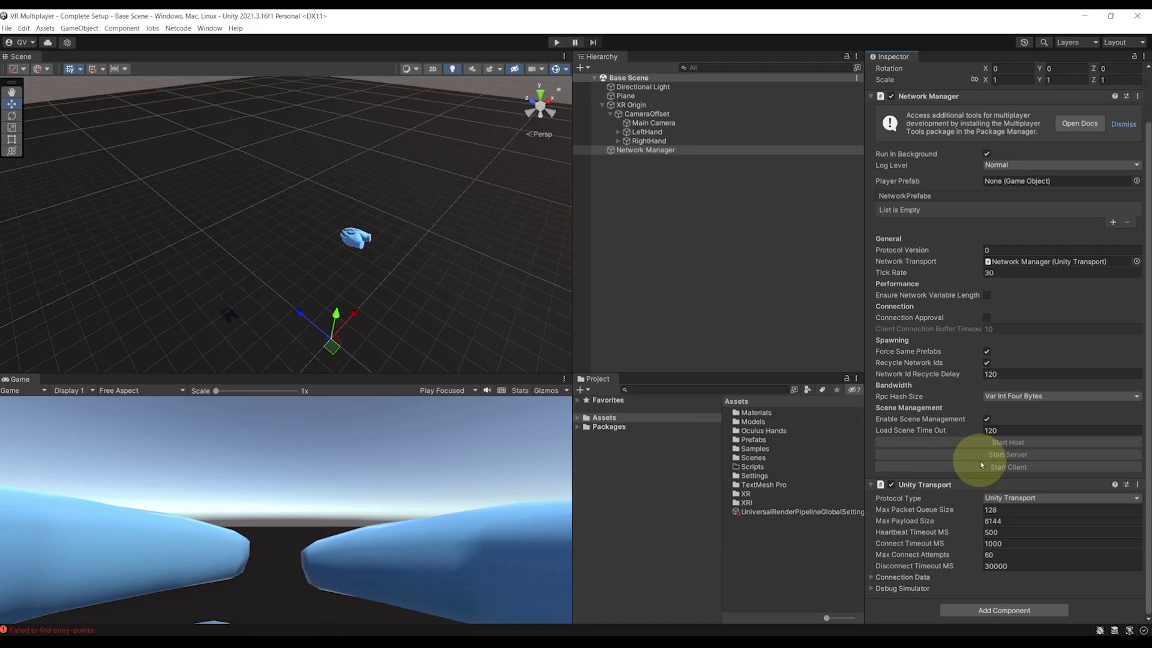
- Create an empty root-level object named Network Player and reset its transform
{"action": "left_click", "coordinate": [603, 105]}
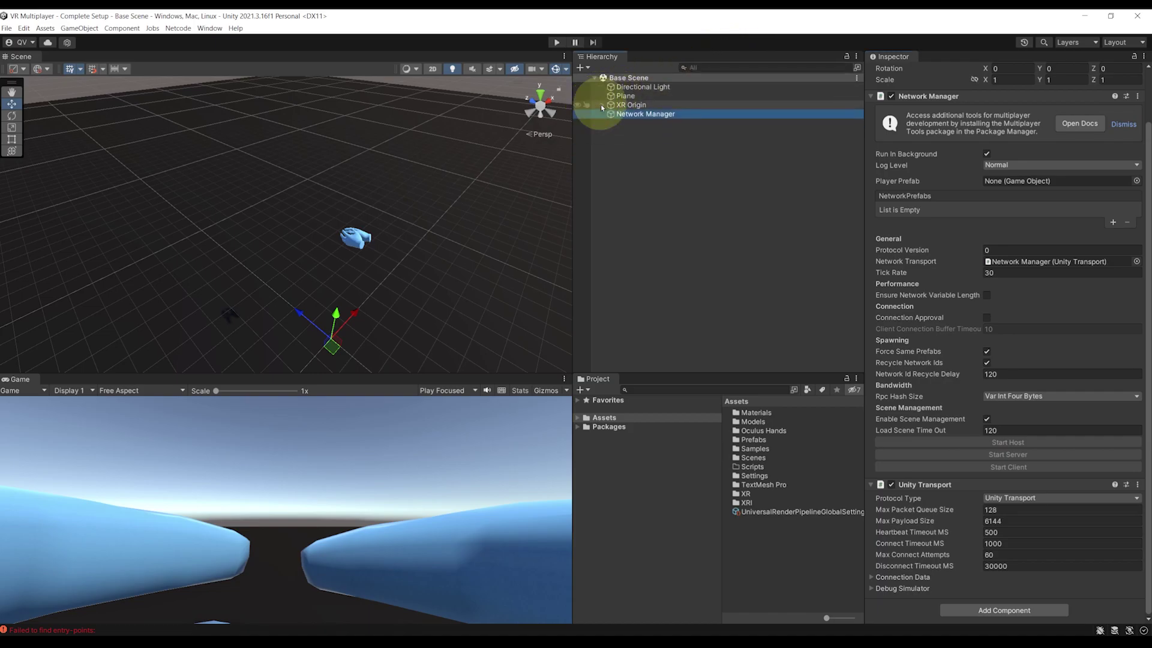
{"action": "left_click", "coordinate": [615, 148]}
{"action": "right_click", "coordinate": [613, 148]}
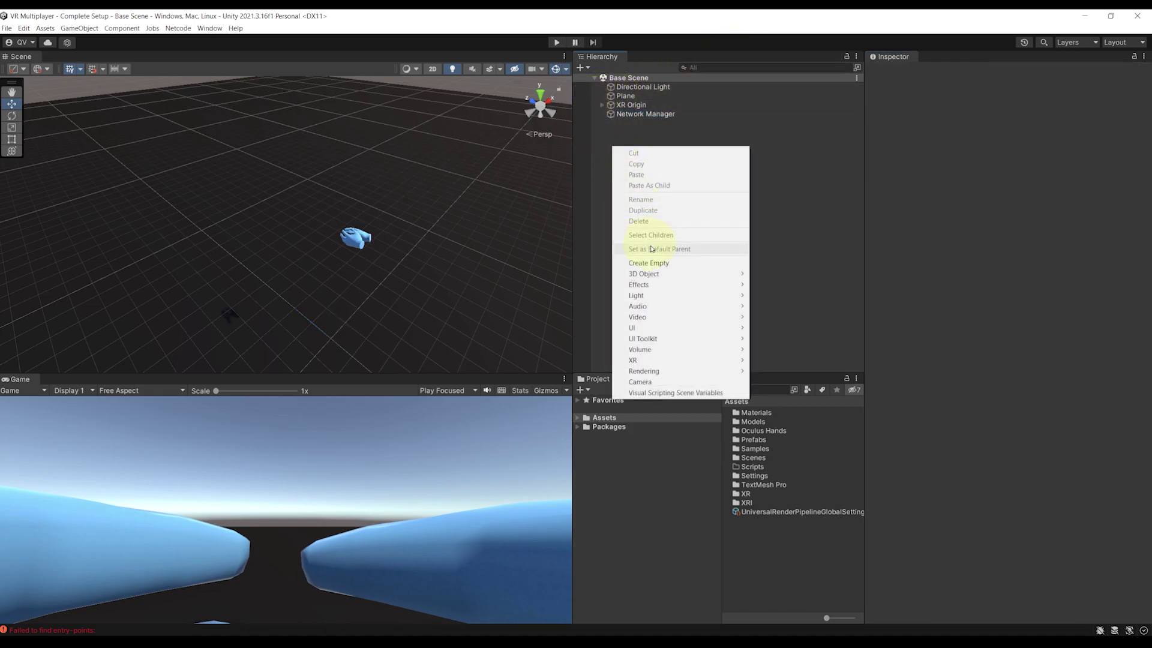
{"action": "left_click", "coordinate": [648, 262]}
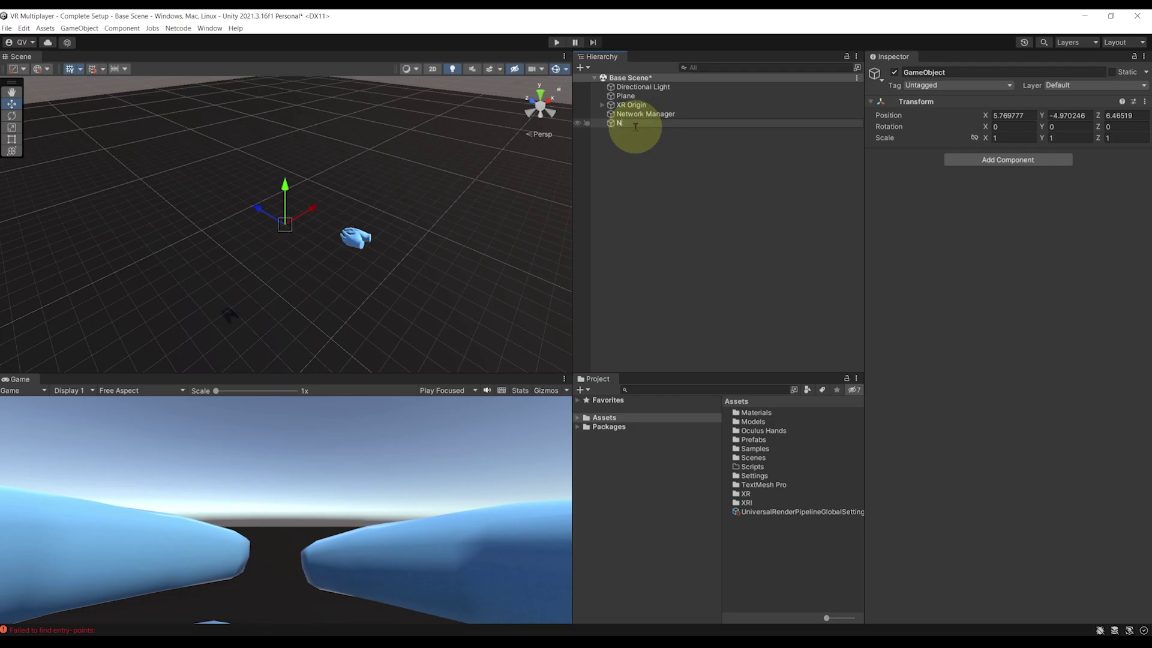
{"action": "key", "text": "Return"}
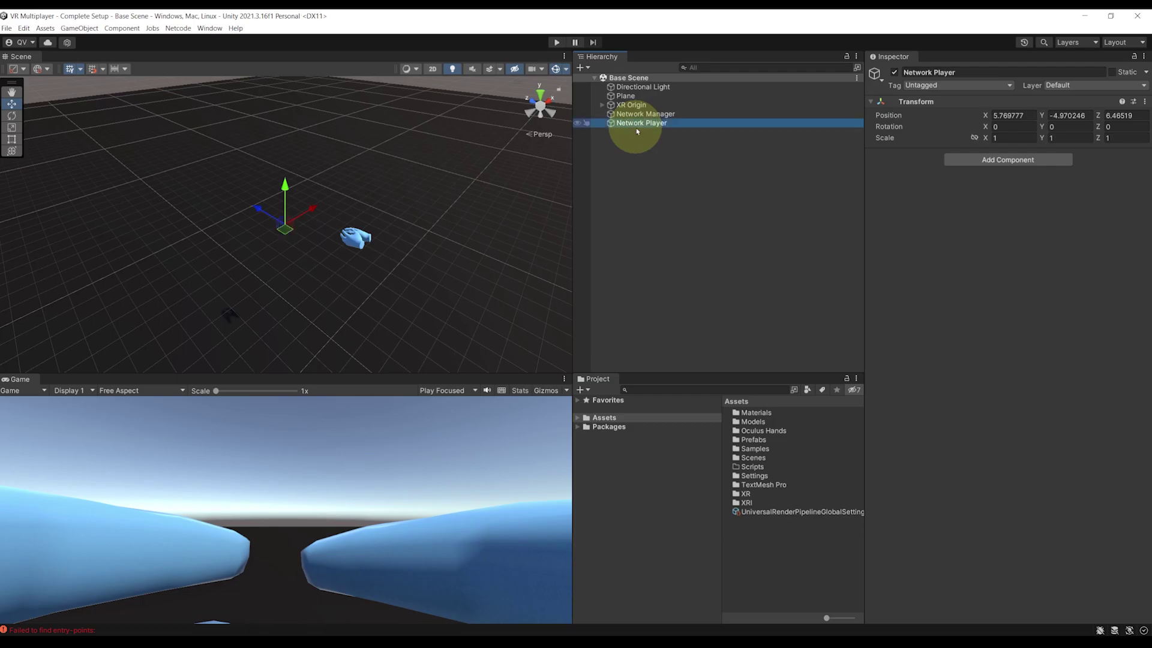
{"action": "left_click", "coordinate": [1144, 101]}
{"action": "left_click", "coordinate": [1128, 112]}
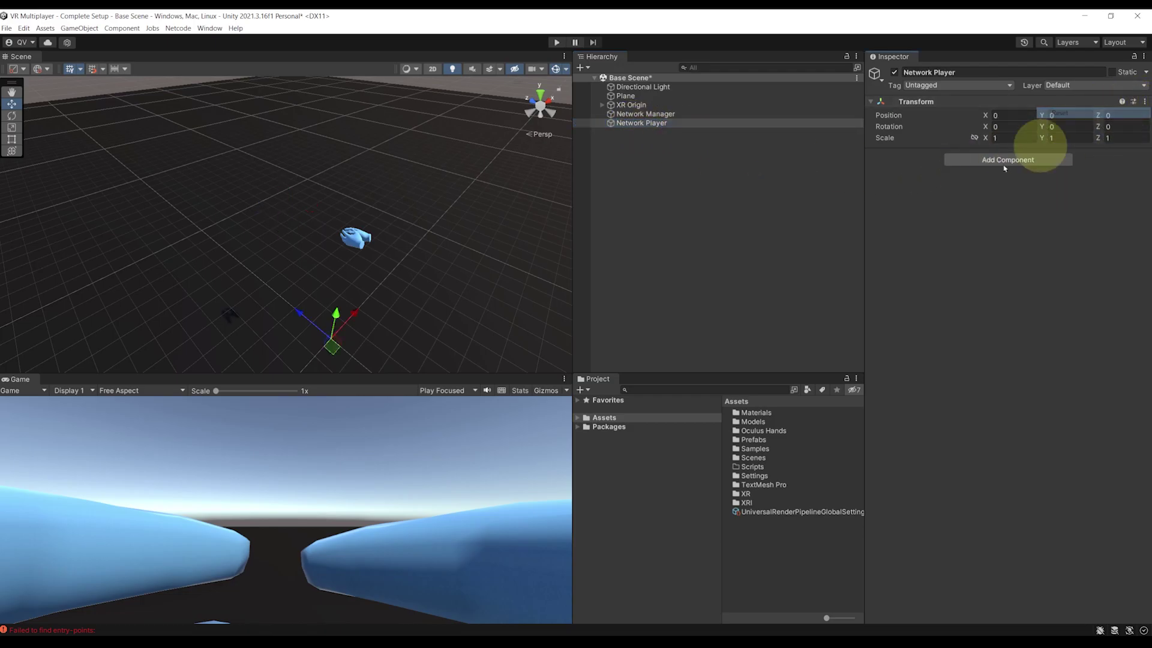
- Check the Network Manager's Player Prefab setting and read its description
{"action": "left_click", "coordinate": [634, 125]}
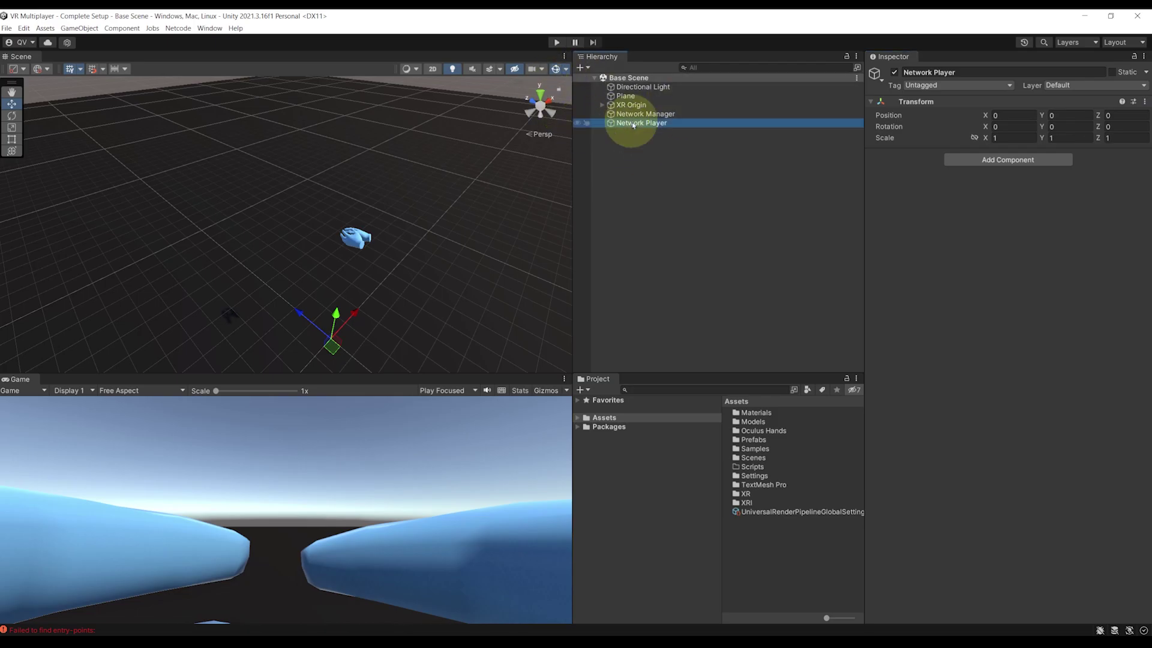
{"action": "left_click", "coordinate": [634, 114]}
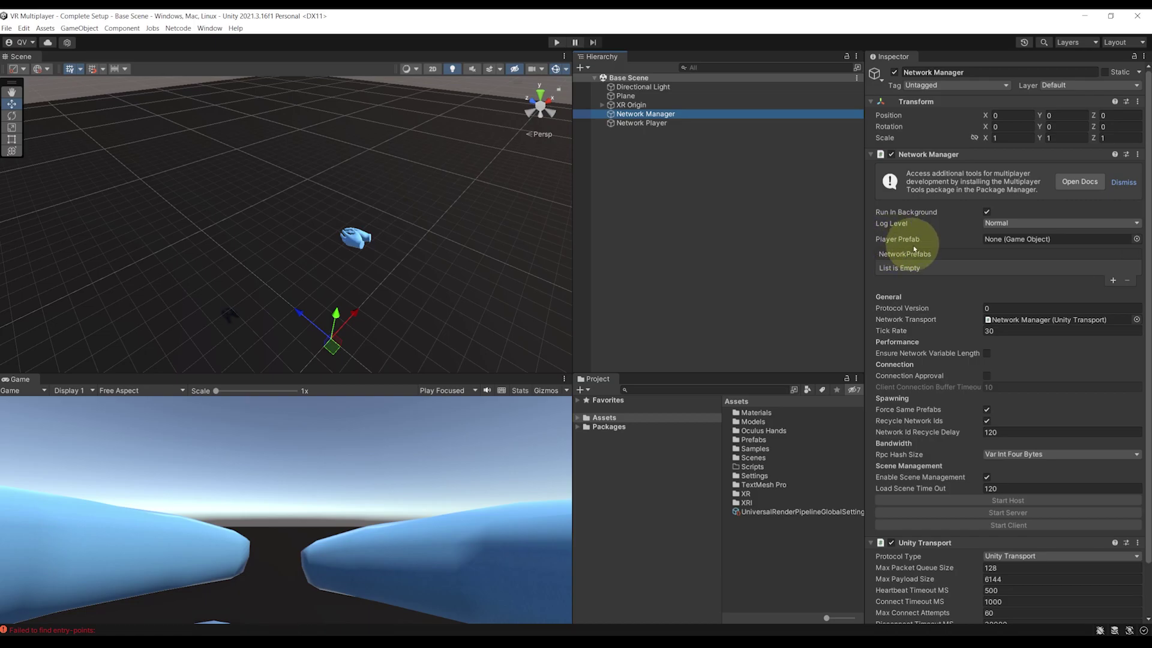
{"action": "mouse_move", "coordinate": [908, 243]}
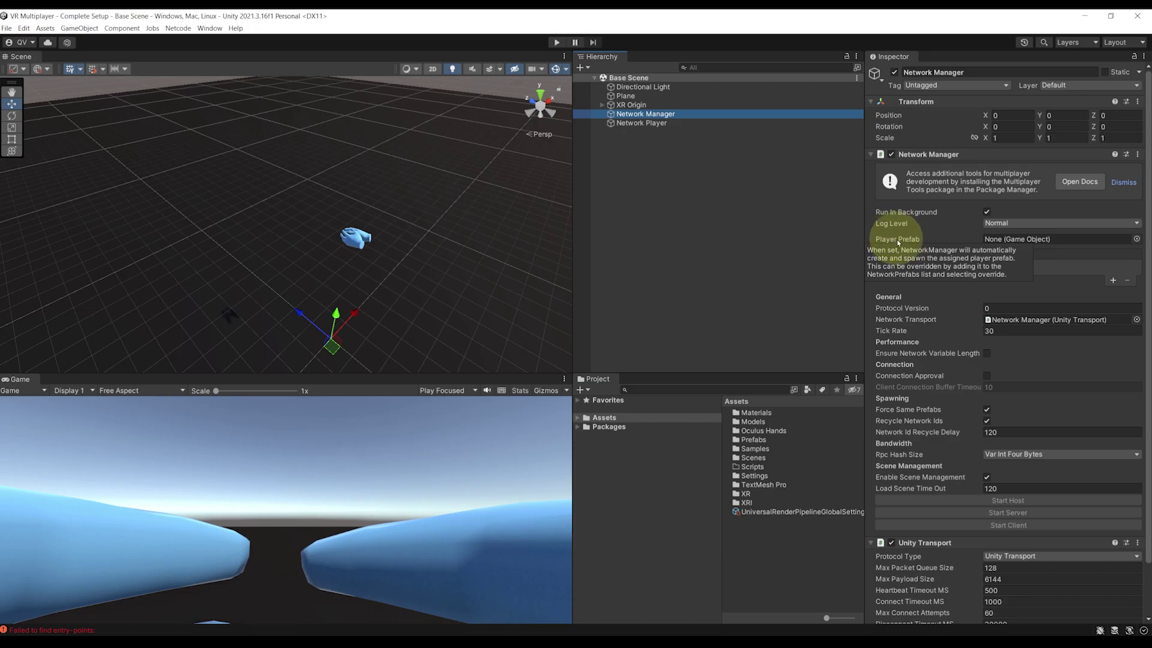
{"action": "left_click", "coordinate": [761, 200]}
- Turn the Network Player object into a prefab in the Assets folder and save the scene
{"action": "left_click", "coordinate": [651, 123]}
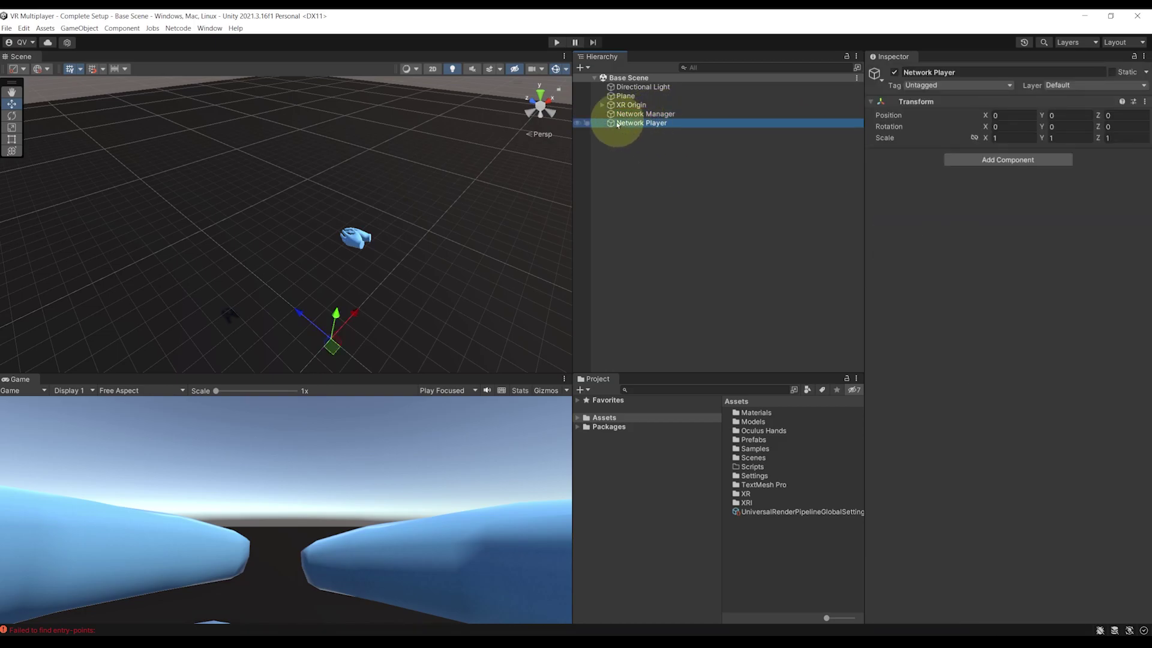
{"action": "left_click_drag", "start_coordinate": [621, 123], "coordinate": [768, 560]}
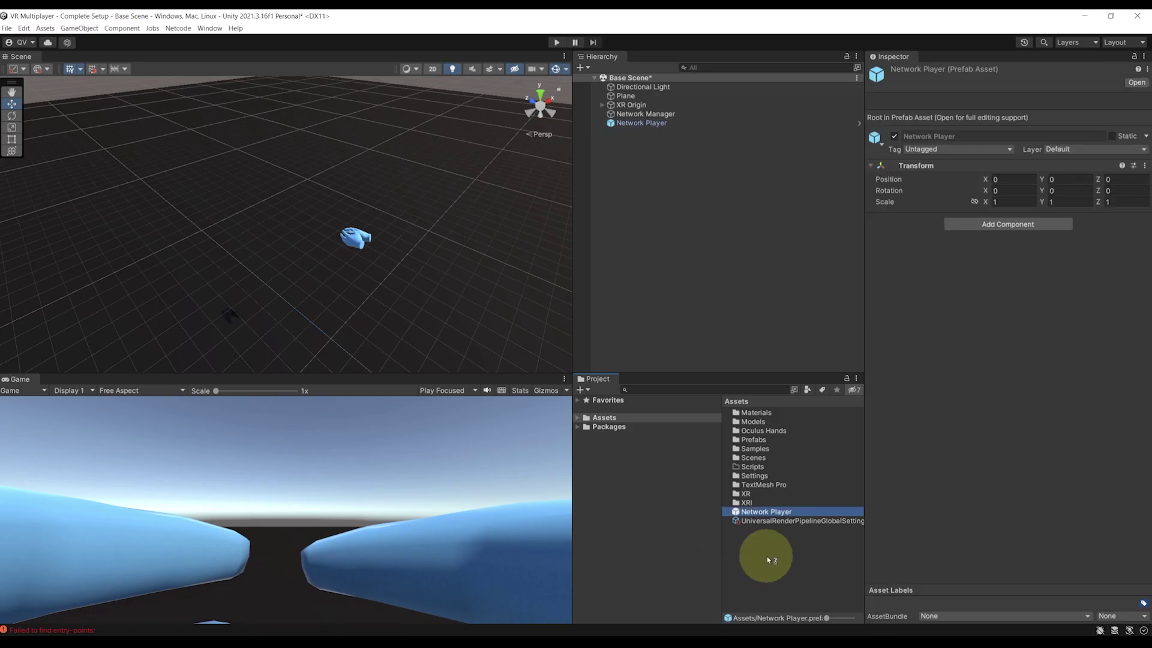
{"action": "key", "text": "ctrl+s"}
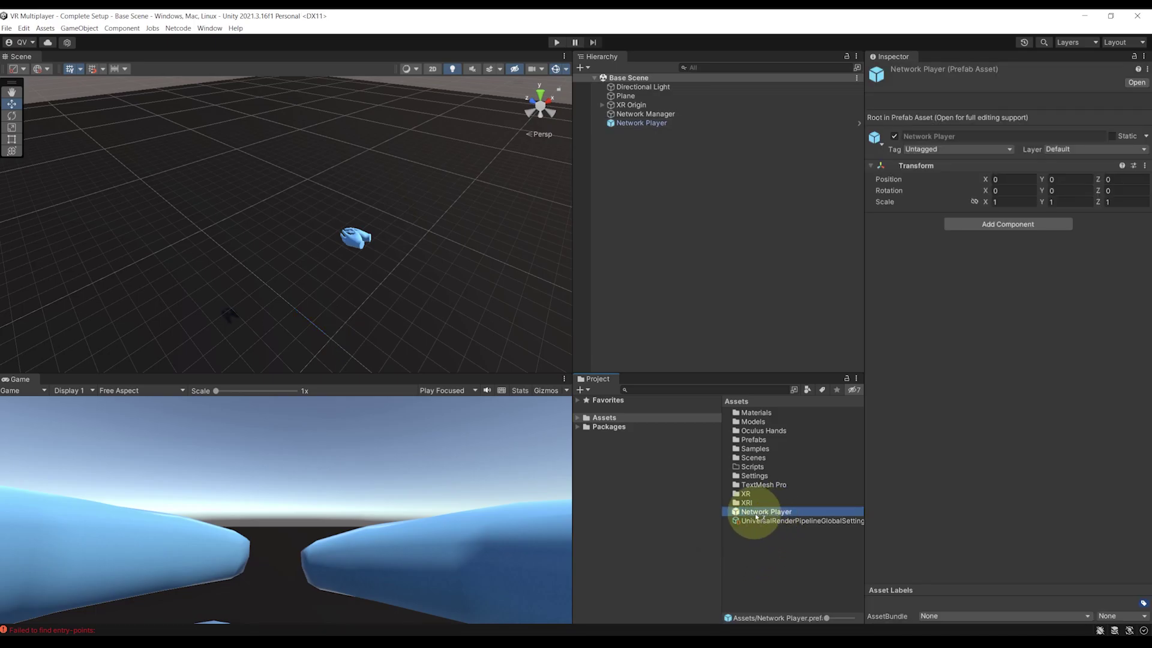
- Delete the Network Player instance from the scene and assign the Network Player prefab as the Network Manager's Player Prefab
{"action": "left_click", "coordinate": [621, 123]}
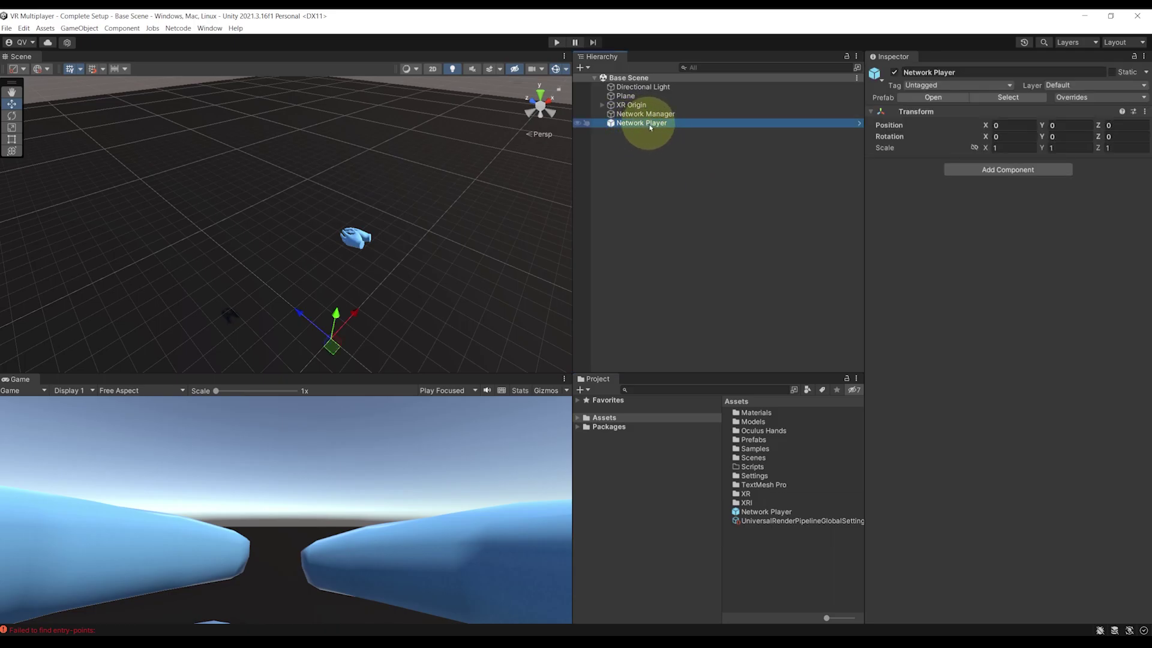
{"action": "key", "text": "Delete"}
{"action": "left_click", "coordinate": [648, 115]}
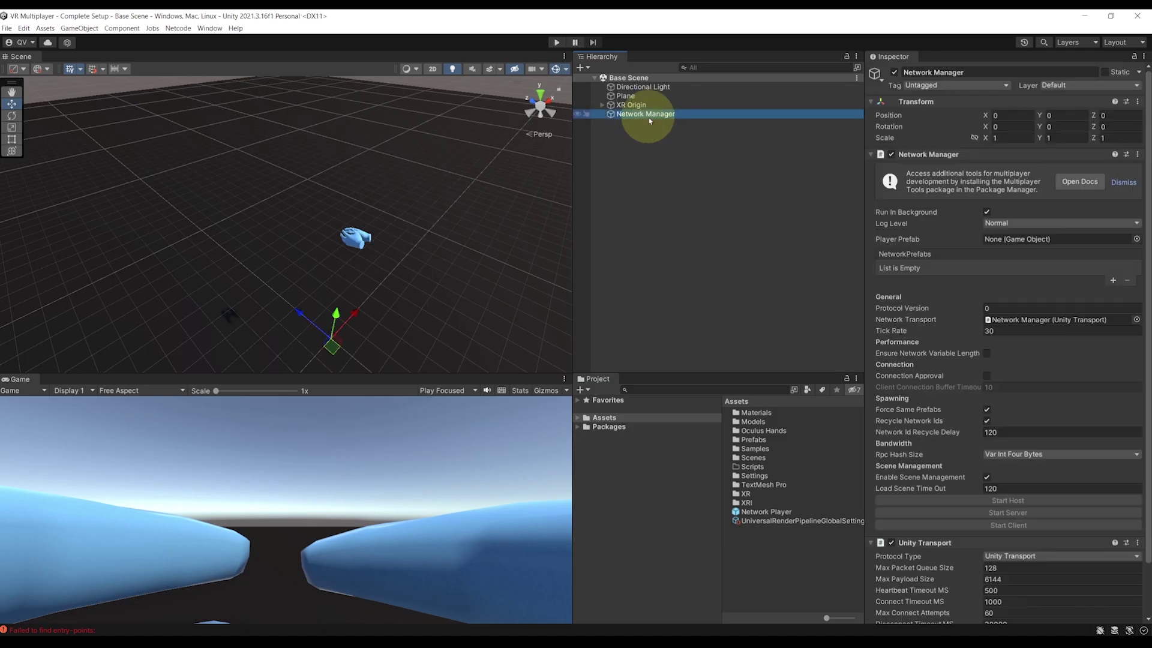
{"action": "left_click_drag", "start_coordinate": [753, 513], "coordinate": [1017, 246]}
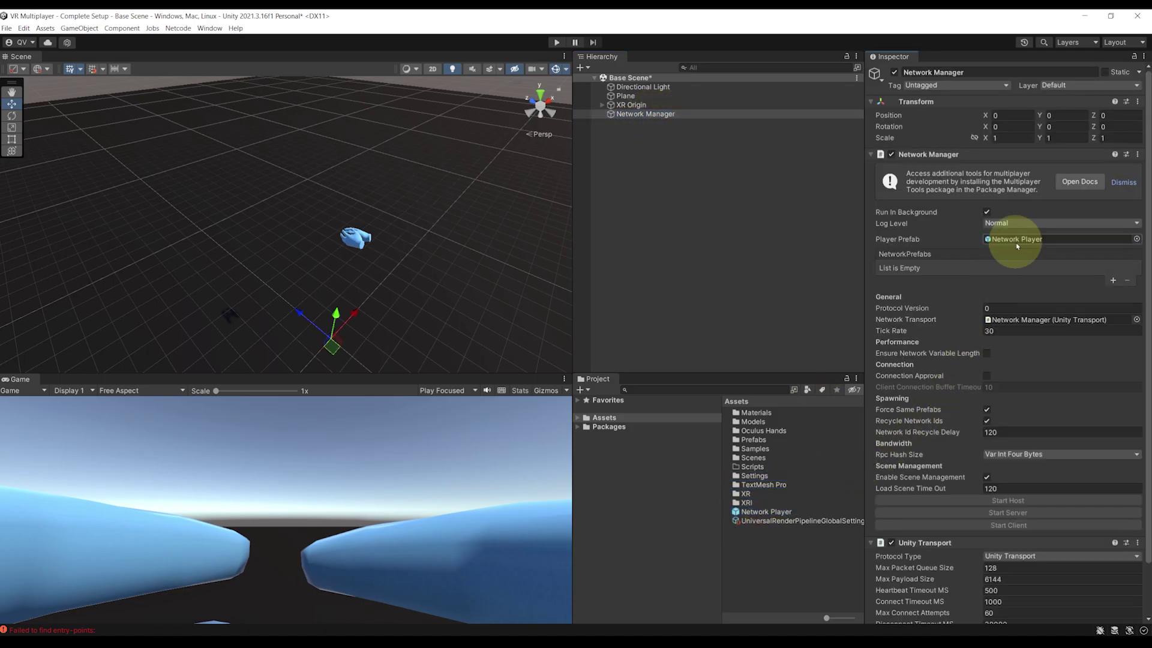
- Run the scene in play mode and start a host from the Network Manager
{"action": "left_click", "coordinate": [557, 42]}
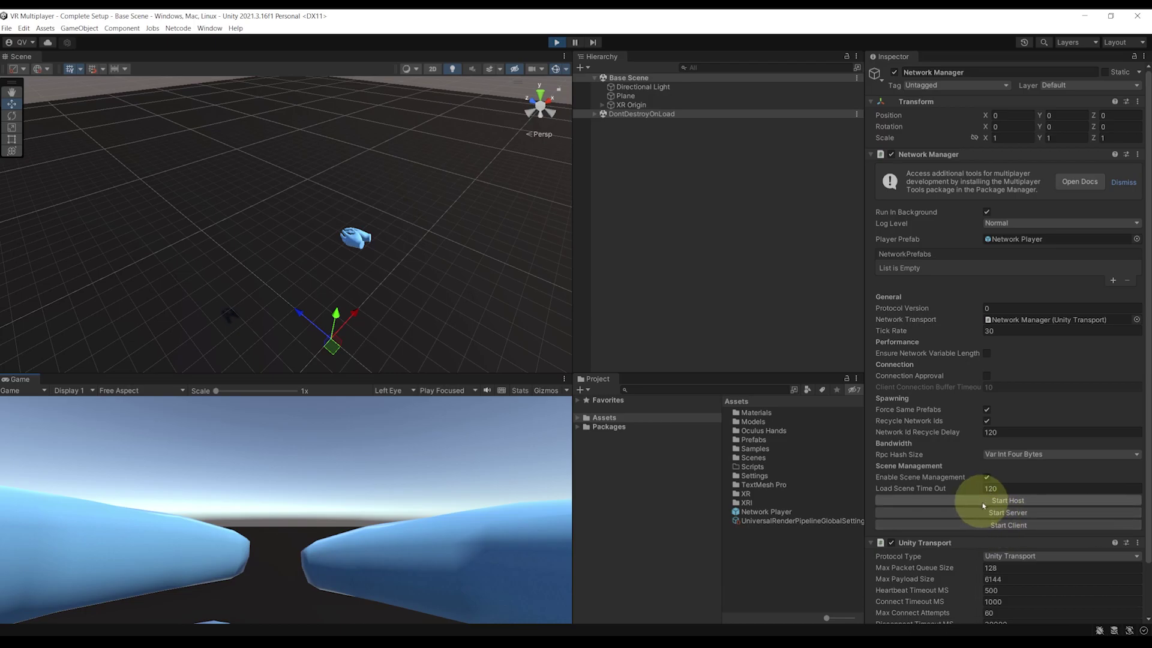
{"action": "left_click", "coordinate": [1009, 502]}
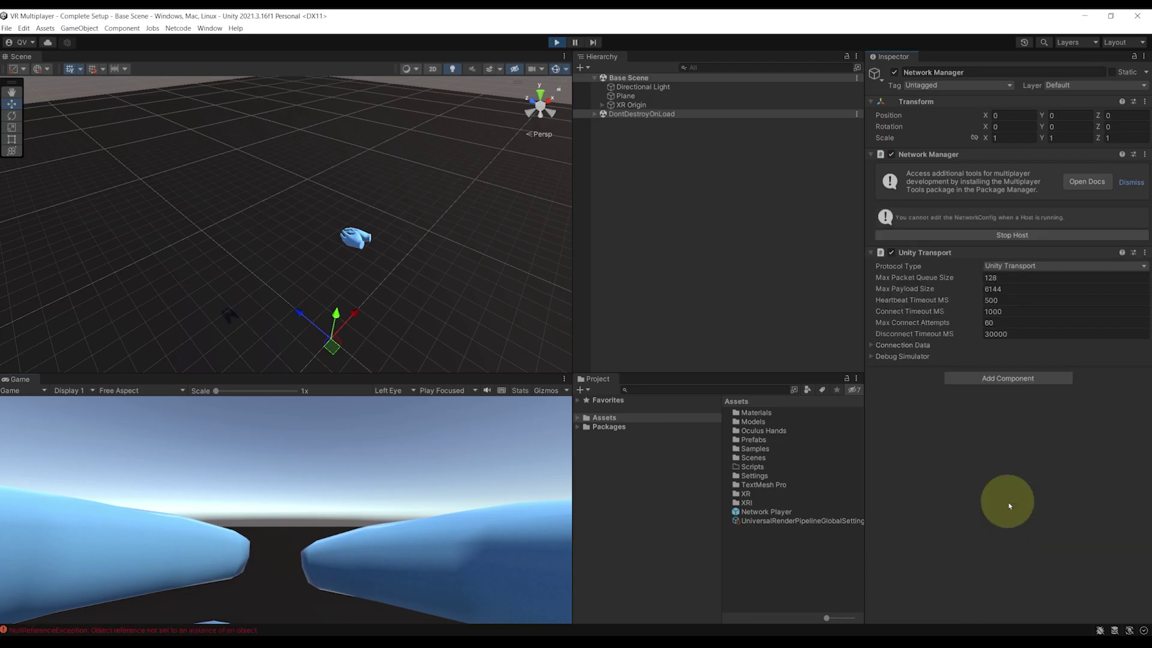
{"action": "left_click", "coordinate": [213, 610]}
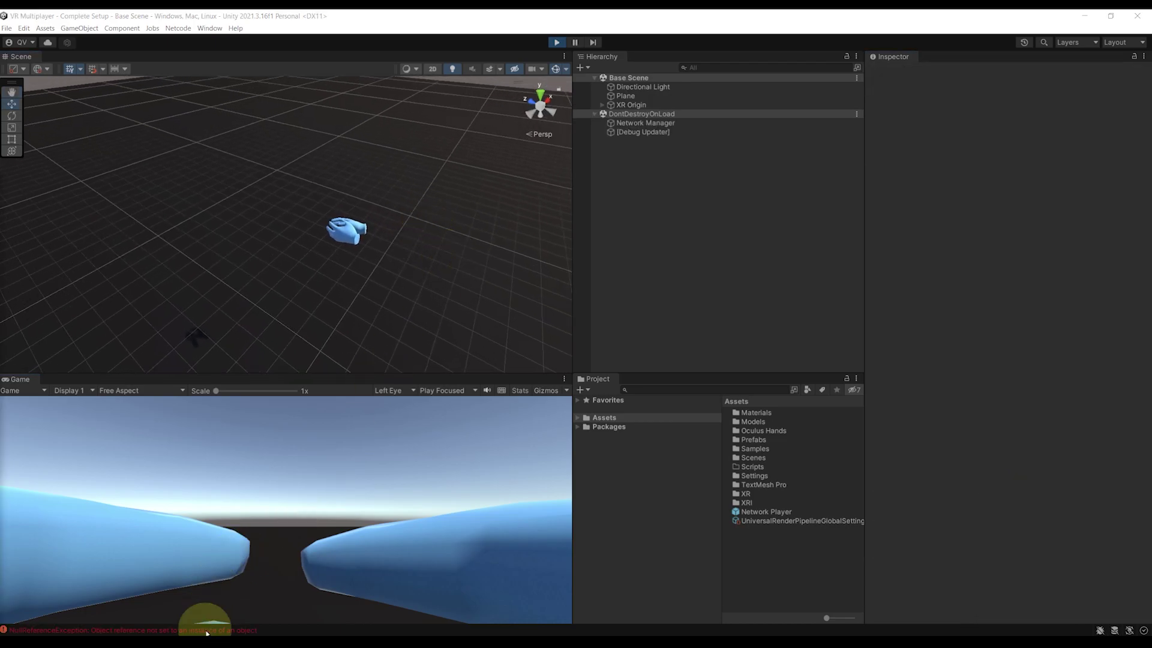
- Read the errors logged in the Console, then close it and exit play mode
{"action": "left_click", "coordinate": [132, 630]}
{"action": "left_click_drag", "start_coordinate": [412, 224], "coordinate": [596, 258]}
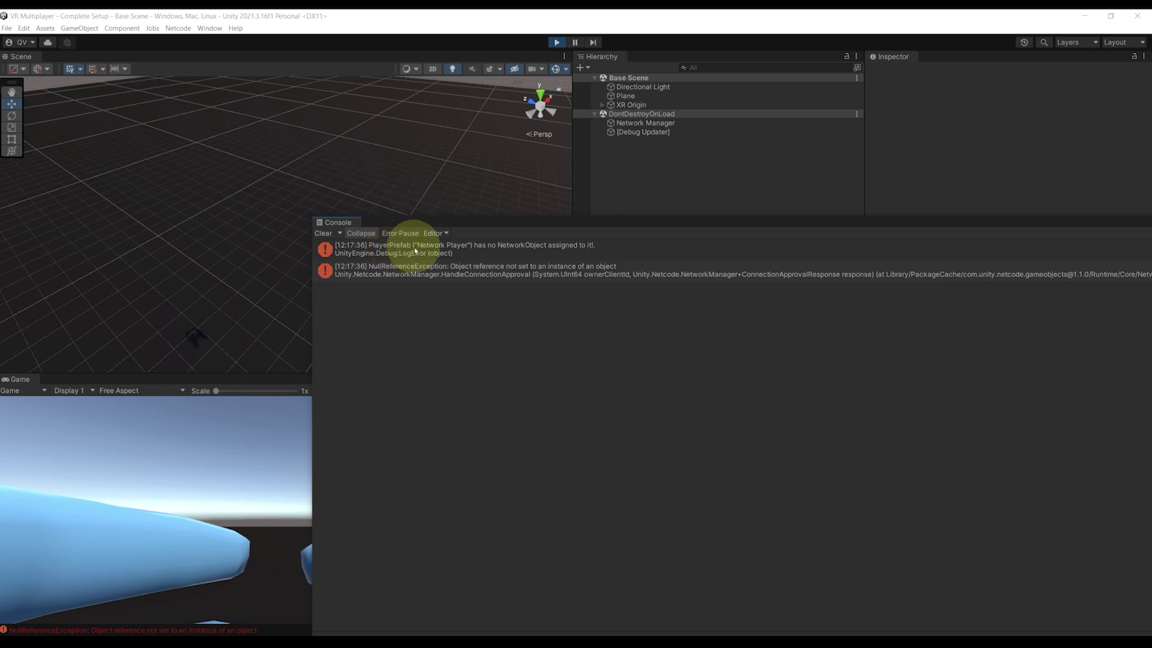
{"action": "left_click_drag", "start_coordinate": [566, 232], "coordinate": [892, 282]}
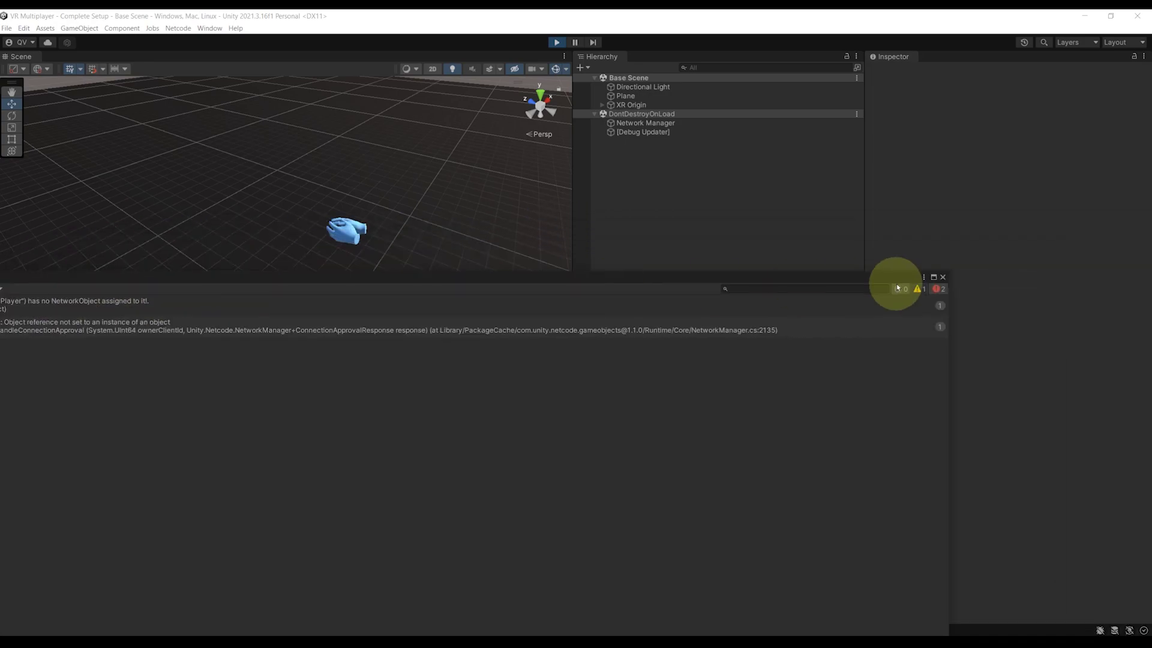
{"action": "left_click", "coordinate": [941, 278]}
{"action": "left_click", "coordinate": [557, 42]}
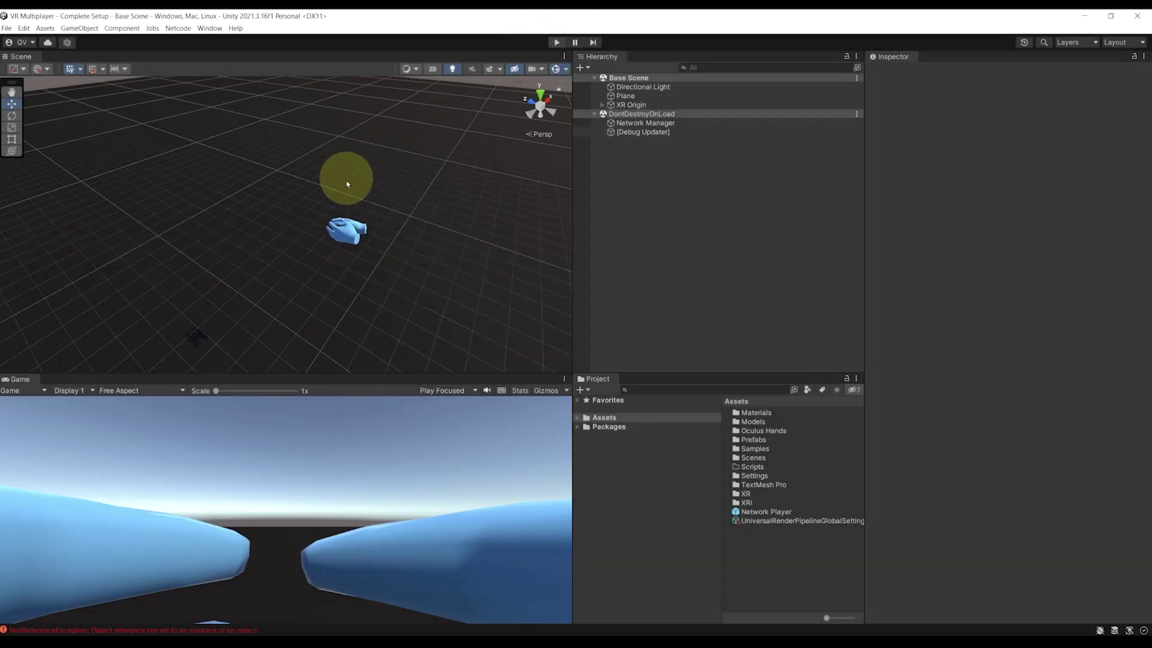
- Add a Network Object component to the Network Player prefab
{"action": "left_click", "coordinate": [756, 512]}
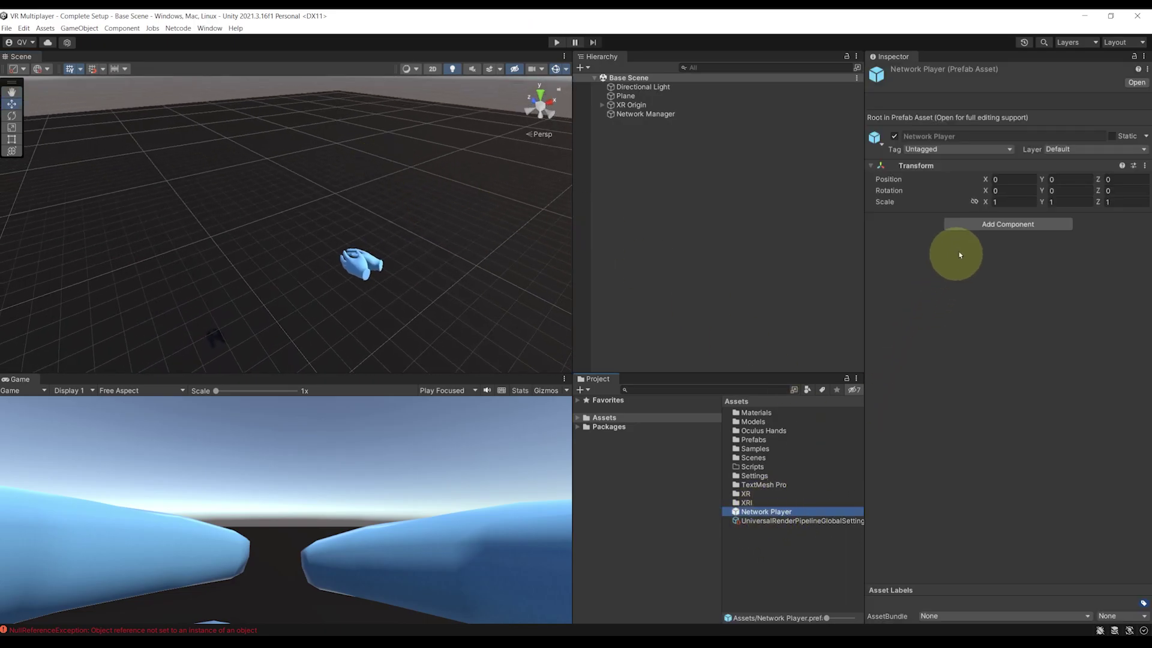
{"action": "left_click", "coordinate": [996, 225]}
{"action": "type", "text": "NetqworkOb"}
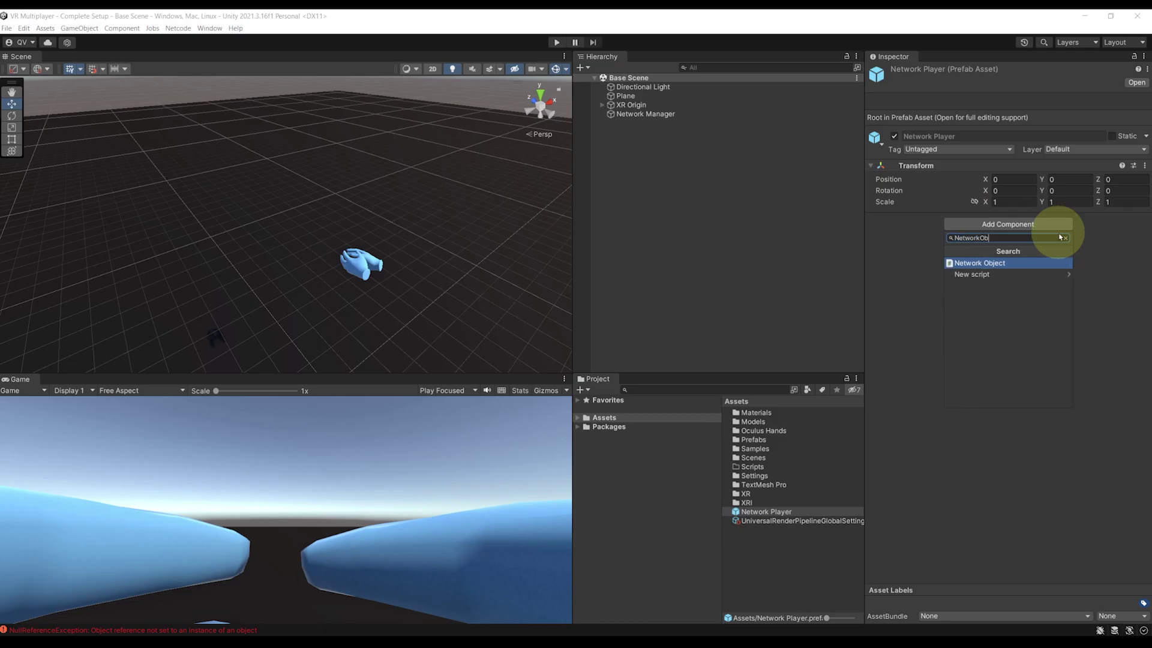
{"action": "key", "text": "Return"}
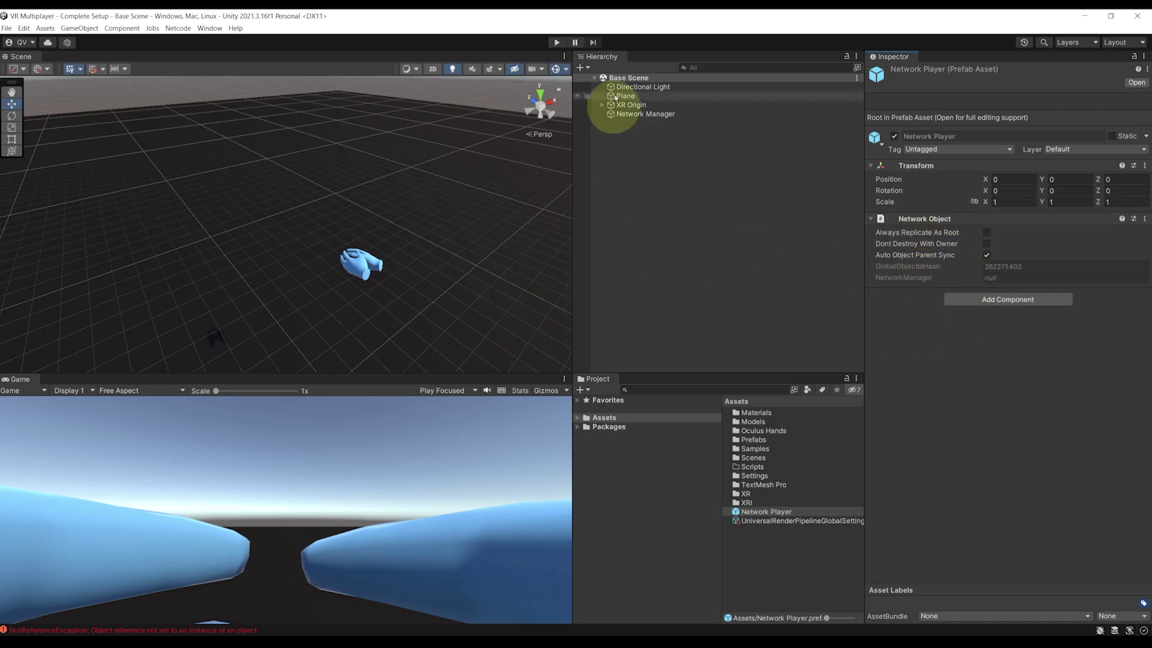
- Run the scene again and start hosting through the Network Manager to test player spawning
{"action": "left_click", "coordinate": [557, 43]}
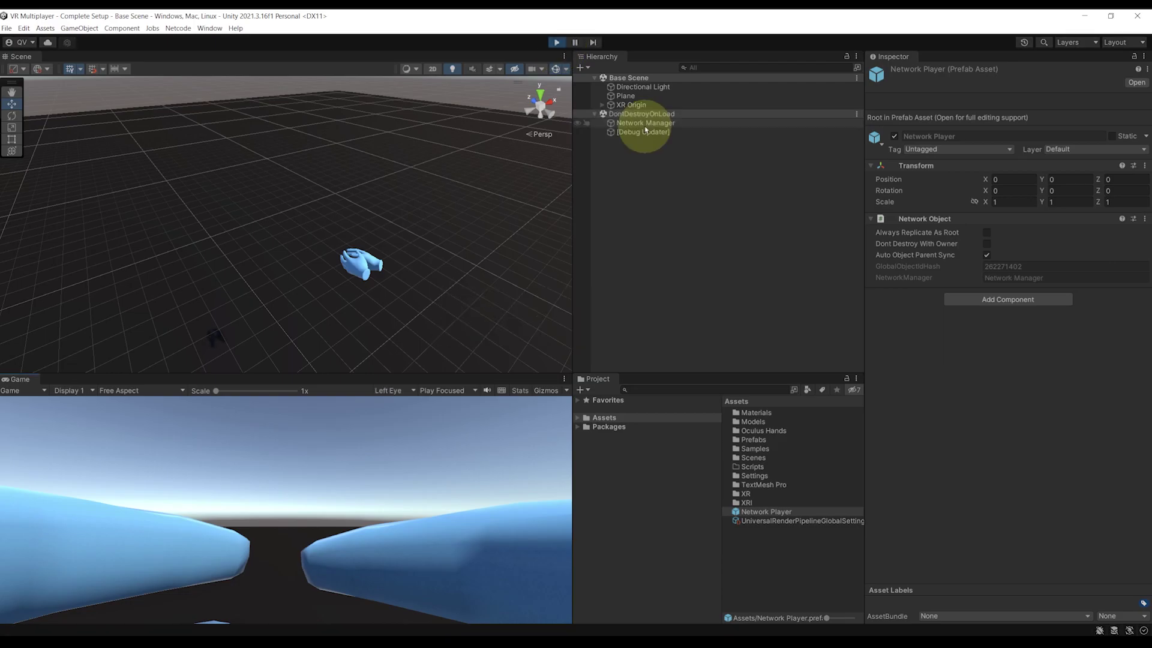
{"action": "left_click", "coordinate": [637, 123]}
{"action": "scroll", "coordinate": [936, 288], "scroll_direction": "down", "scroll_amount": 2}
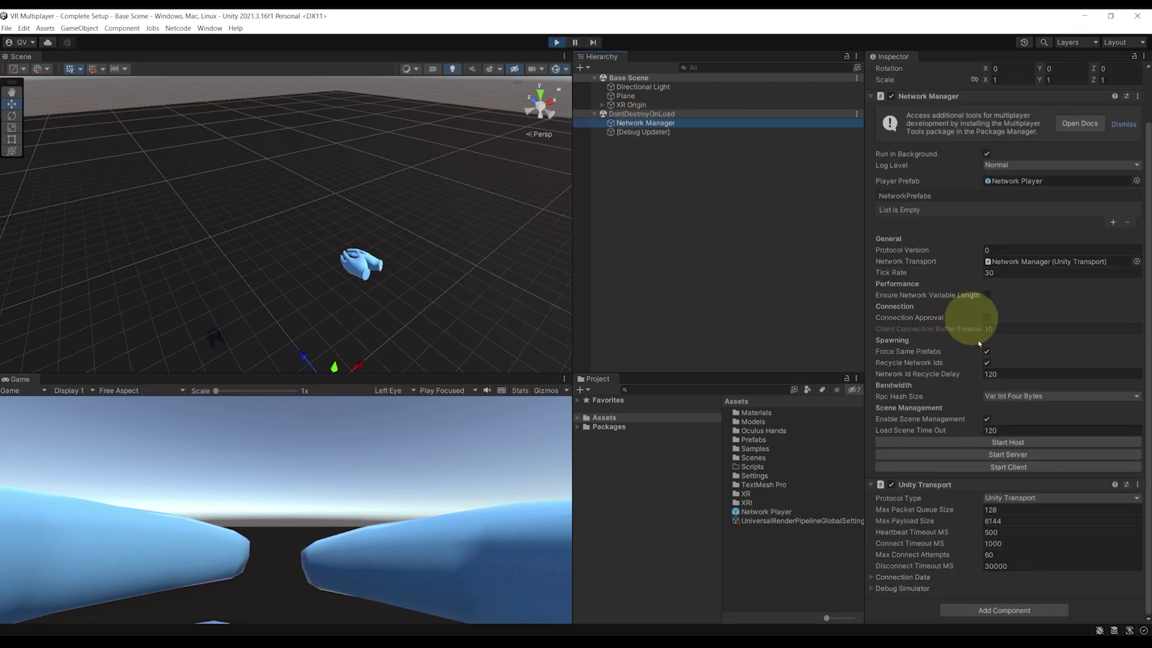
{"action": "left_click", "coordinate": [1002, 449]}
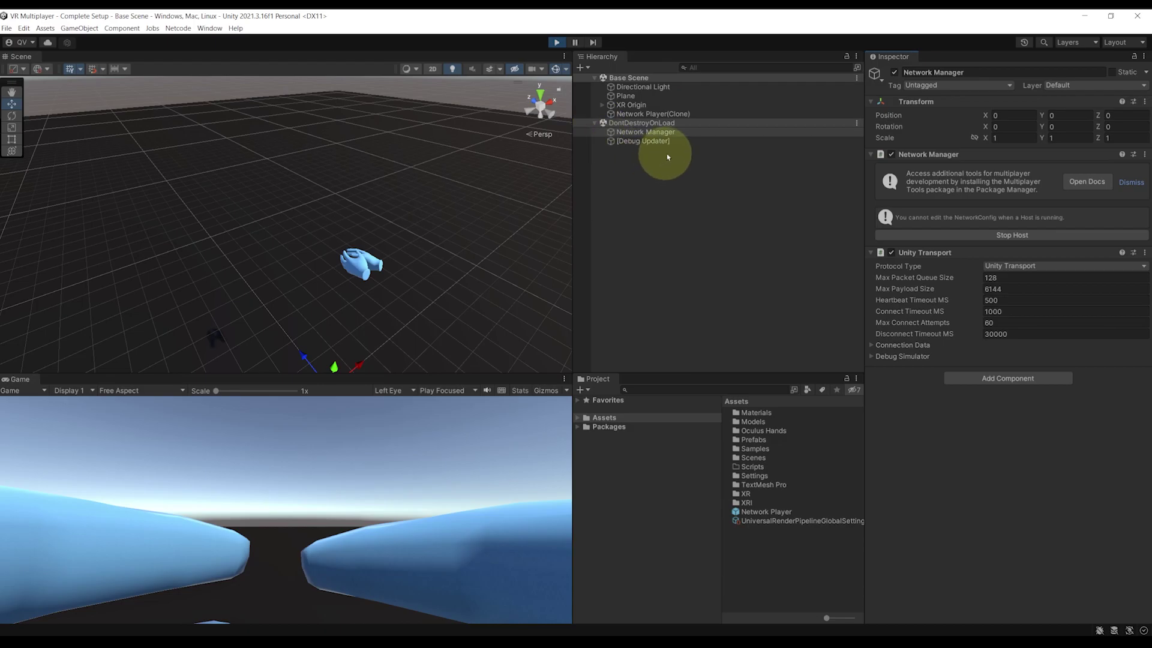
- Inspect the spawned Network Player clone and its place in the scene, then exit play mode
{"action": "left_click", "coordinate": [616, 114]}
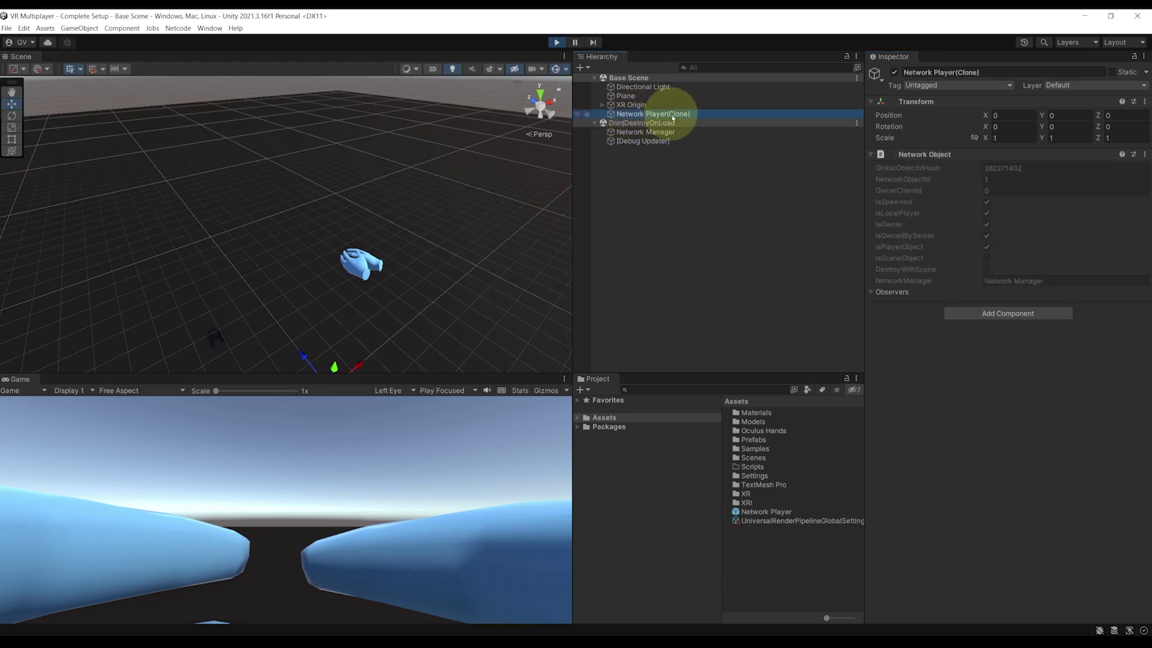
{"action": "right_click_drag", "start_coordinate": [346, 214], "coordinate": [363, 149]}
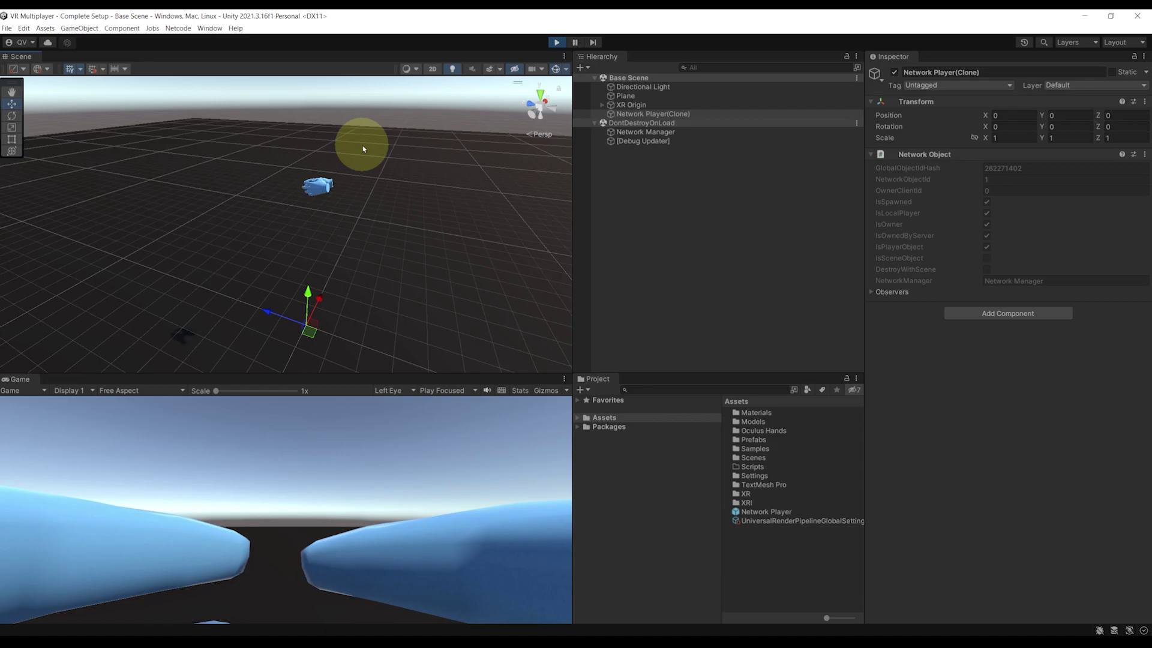
{"action": "left_click", "coordinate": [647, 118]}
{"action": "right_click_drag", "start_coordinate": [324, 186], "coordinate": [347, 209]}
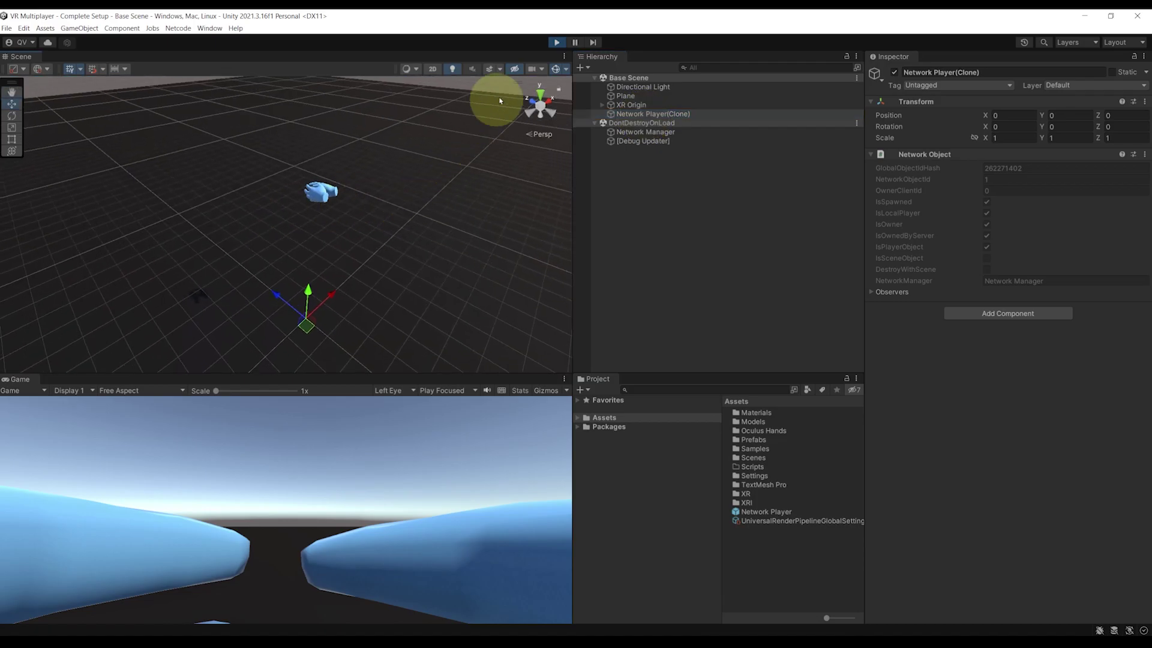
{"action": "left_click", "coordinate": [557, 42]}
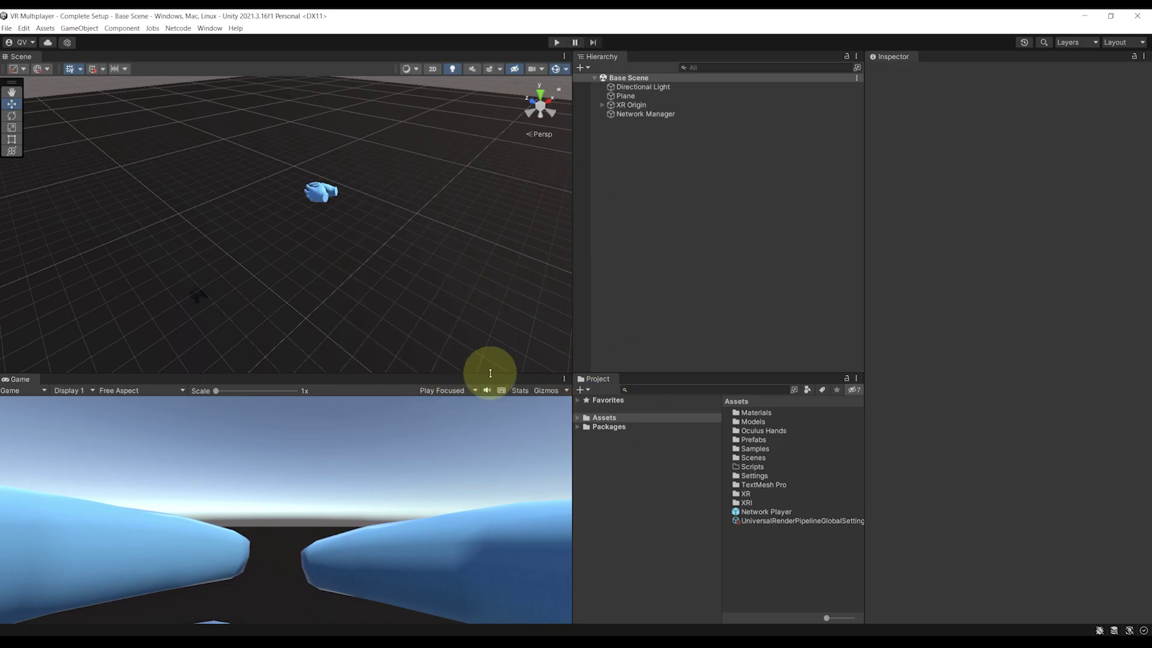
- Review the Network Manager's host, server and client start options
{"action": "left_click", "coordinate": [627, 114]}
{"action": "scroll", "coordinate": [969, 466], "scroll_direction": "down", "scroll_amount": 3}
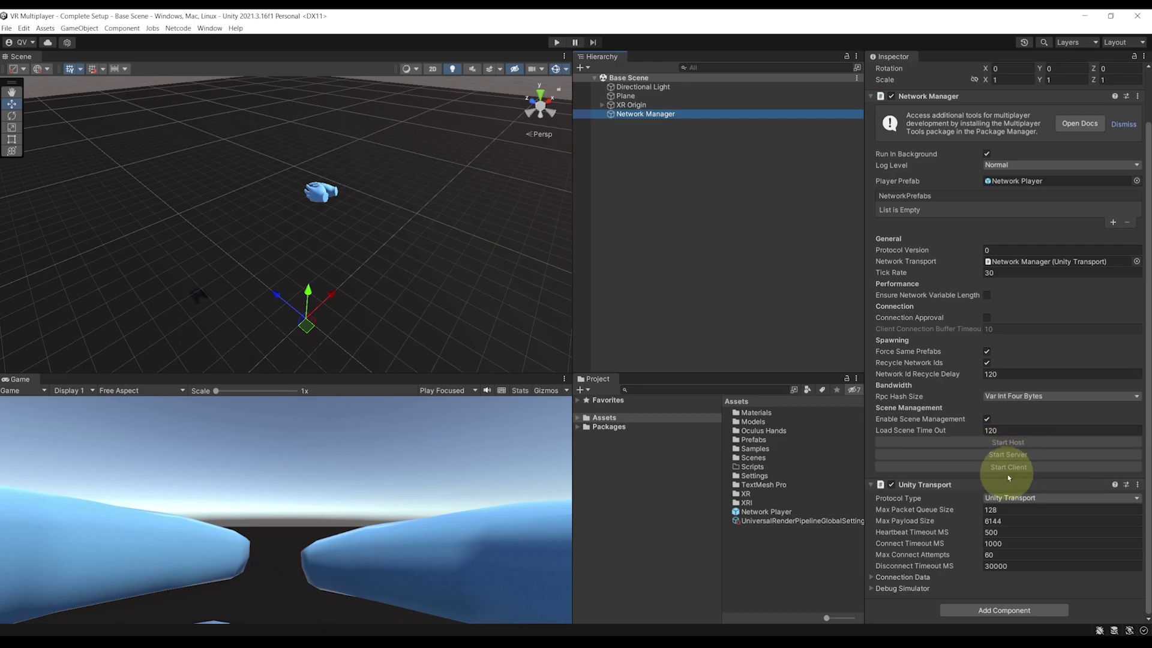
{"action": "left_click", "coordinate": [660, 191]}
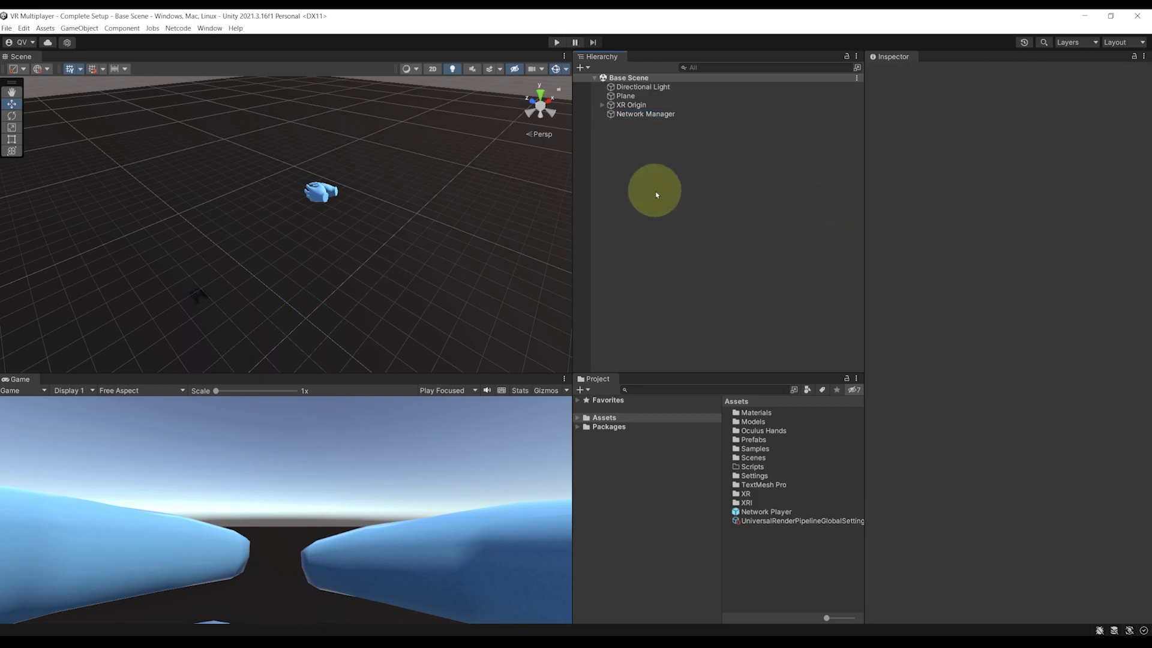
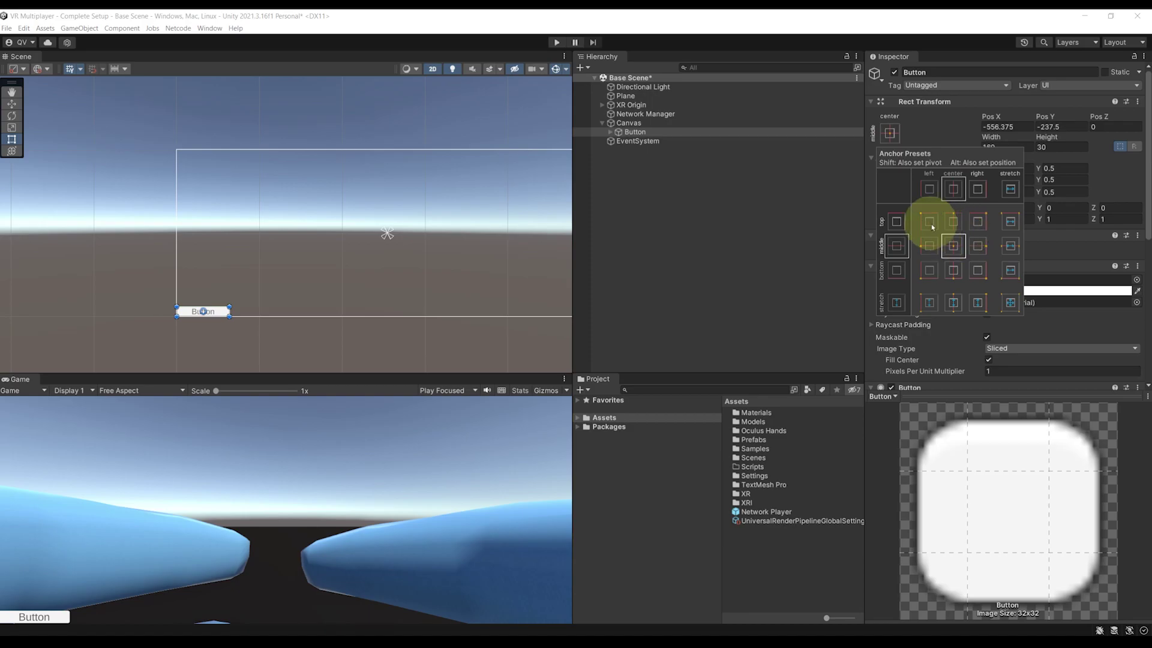
- Anchor the UI button to the canvas's top-left corner and place it at about X 98, Y -36
{"action": "left_click", "coordinate": [930, 222]}
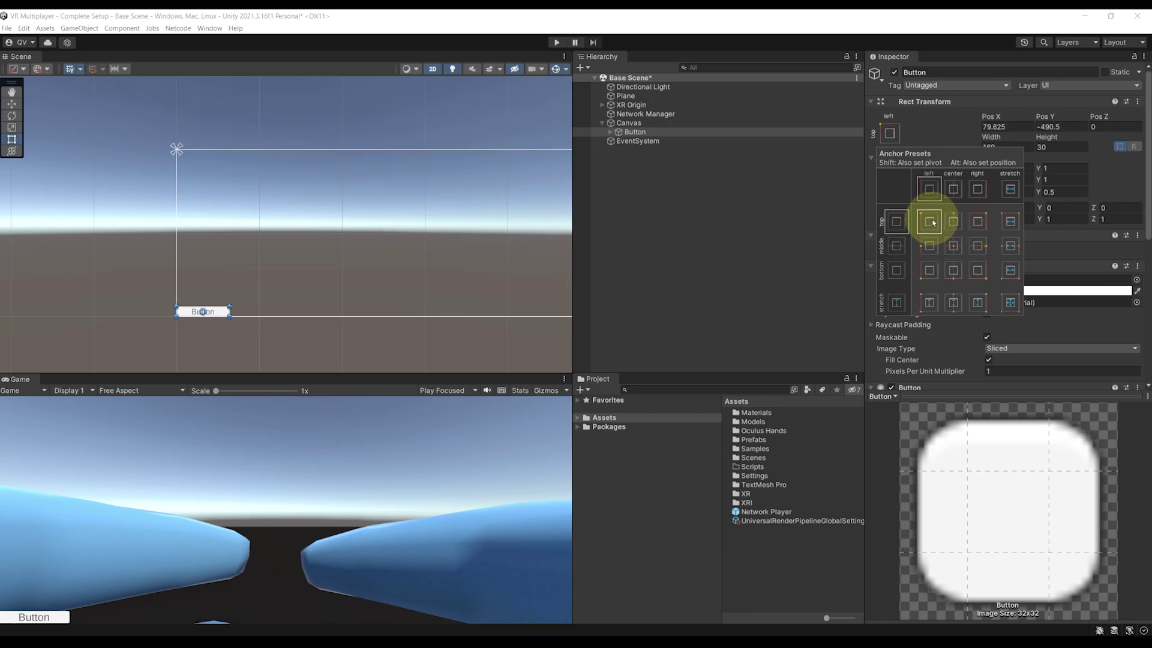
{"action": "left_click", "coordinate": [650, 147]}
{"action": "left_click", "coordinate": [642, 130]}
{"action": "middle_click_drag", "start_coordinate": [214, 317], "coordinate": [283, 288]}
{"action": "left_click_drag", "start_coordinate": [283, 288], "coordinate": [295, 133]}
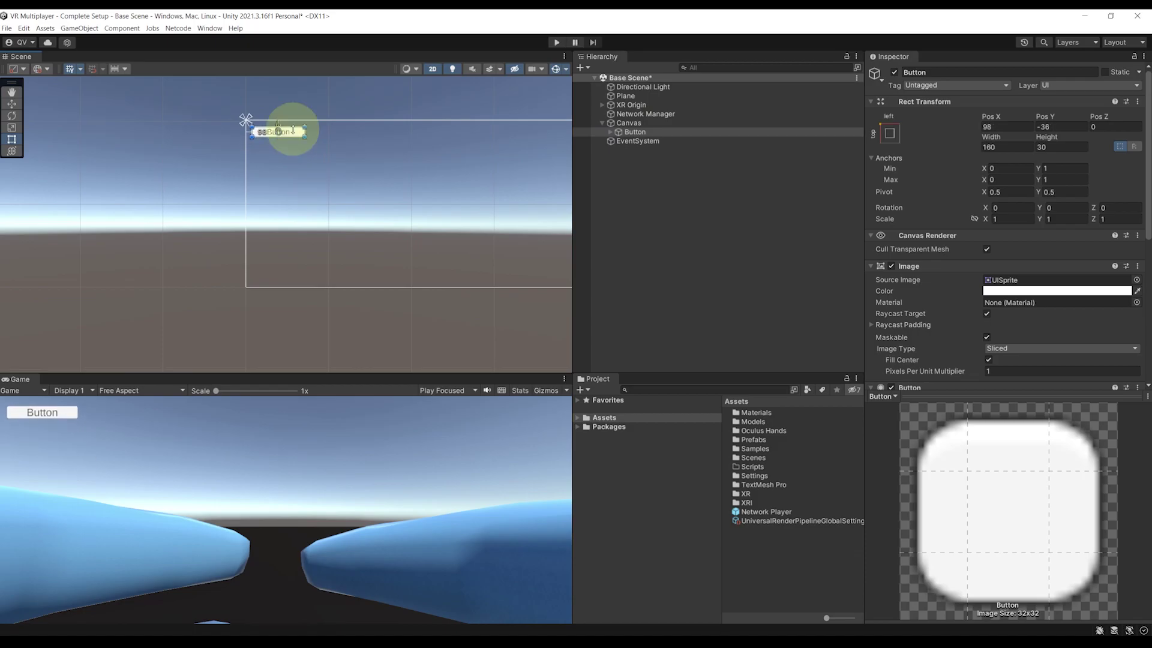
- Set the button's label text to CREATE
{"action": "left_click", "coordinate": [609, 131]}
{"action": "left_click", "coordinate": [646, 140]}
{"action": "left_click", "coordinate": [910, 319]}
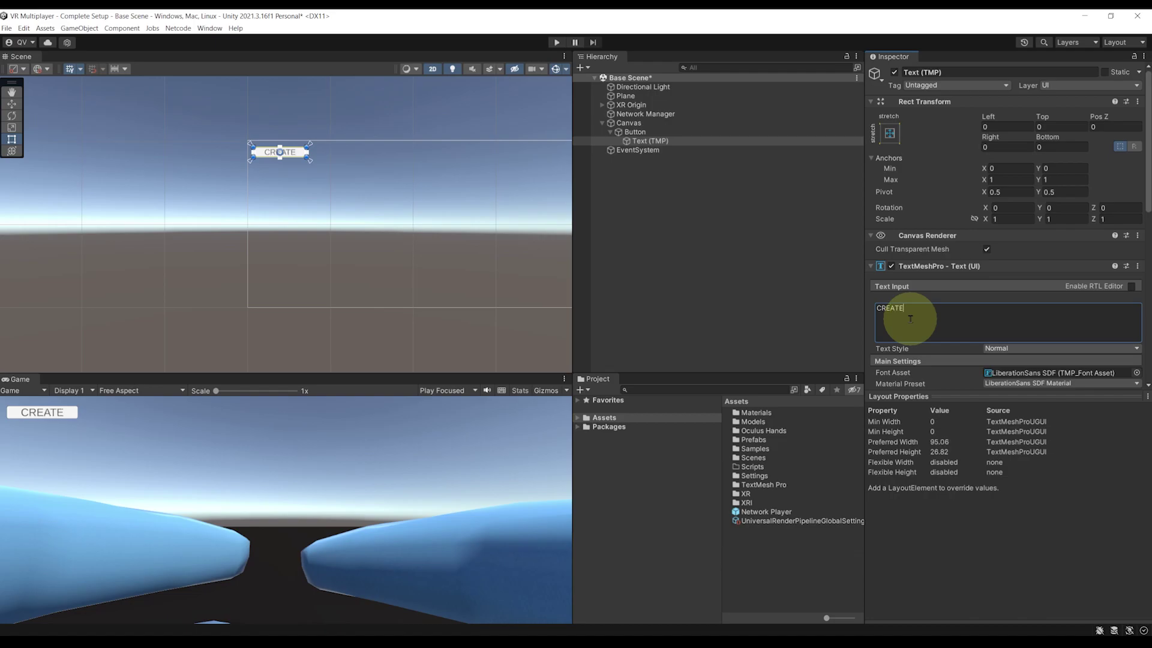
- Duplicate the CREATE button, move the copy straight down to about Y -82, and save the scene
{"action": "left_click", "coordinate": [637, 133]}
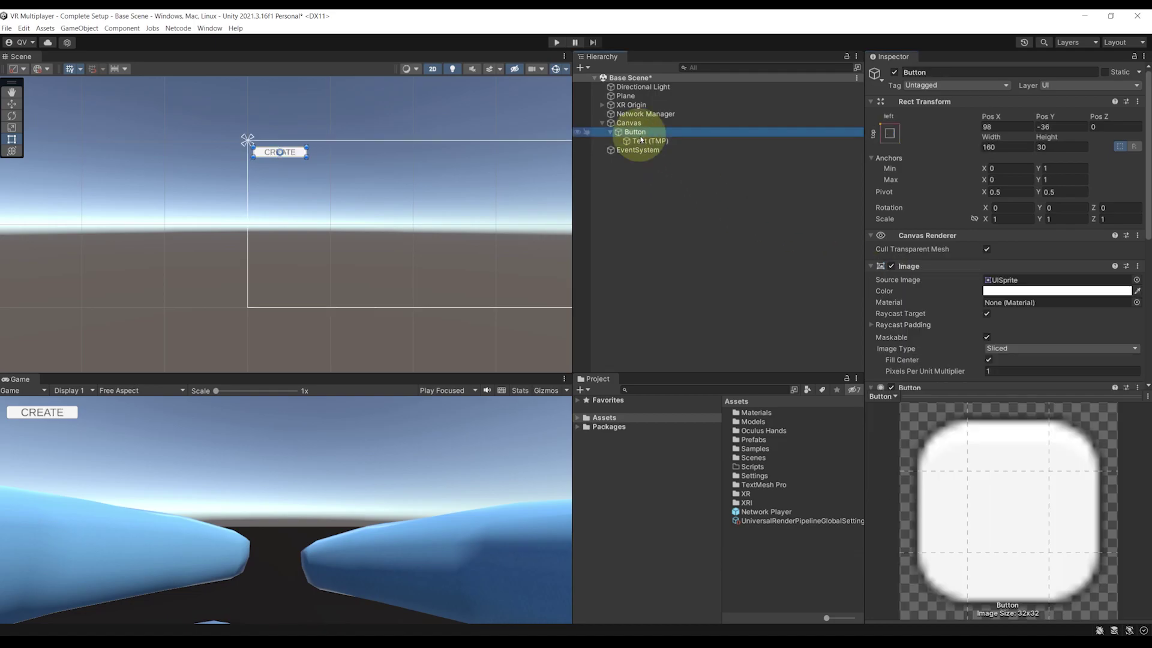
{"action": "key", "text": "ctrl+d"}
{"action": "scroll", "coordinate": [309, 168], "scroll_direction": "up", "scroll_amount": 2}
{"action": "key", "text": "w"}
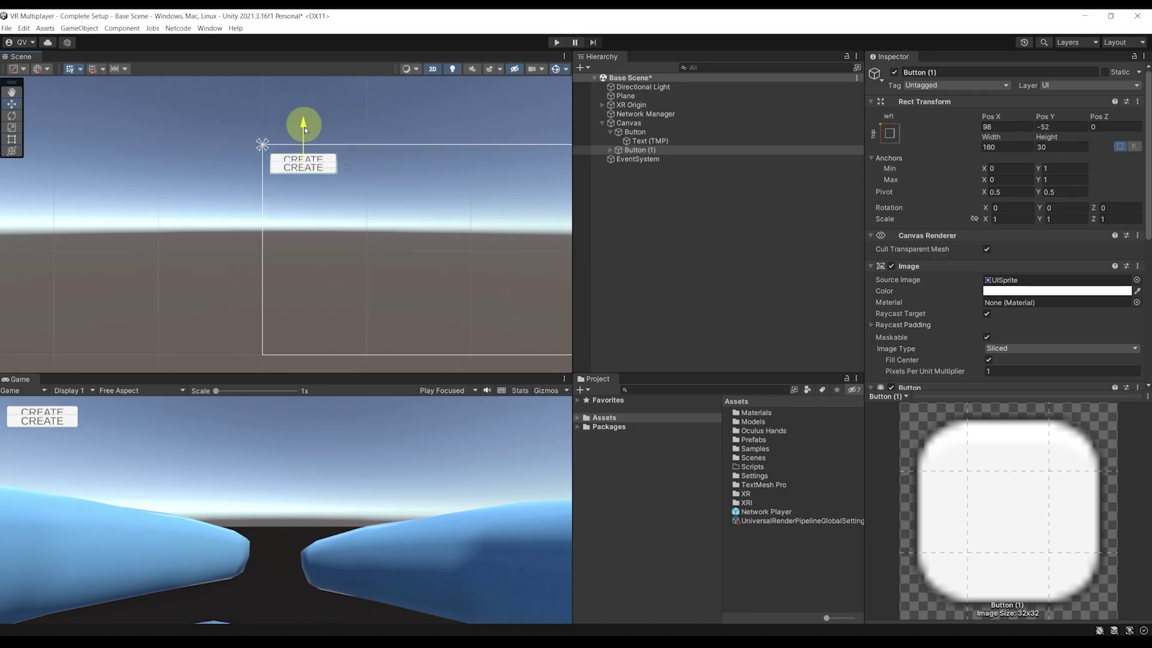
{"action": "left_click_drag", "start_coordinate": [305, 126], "coordinate": [304, 140]}
{"action": "key", "text": "ctrl+s"}
- Set the duplicated button's label text to JOIN
{"action": "left_click", "coordinate": [610, 150]}
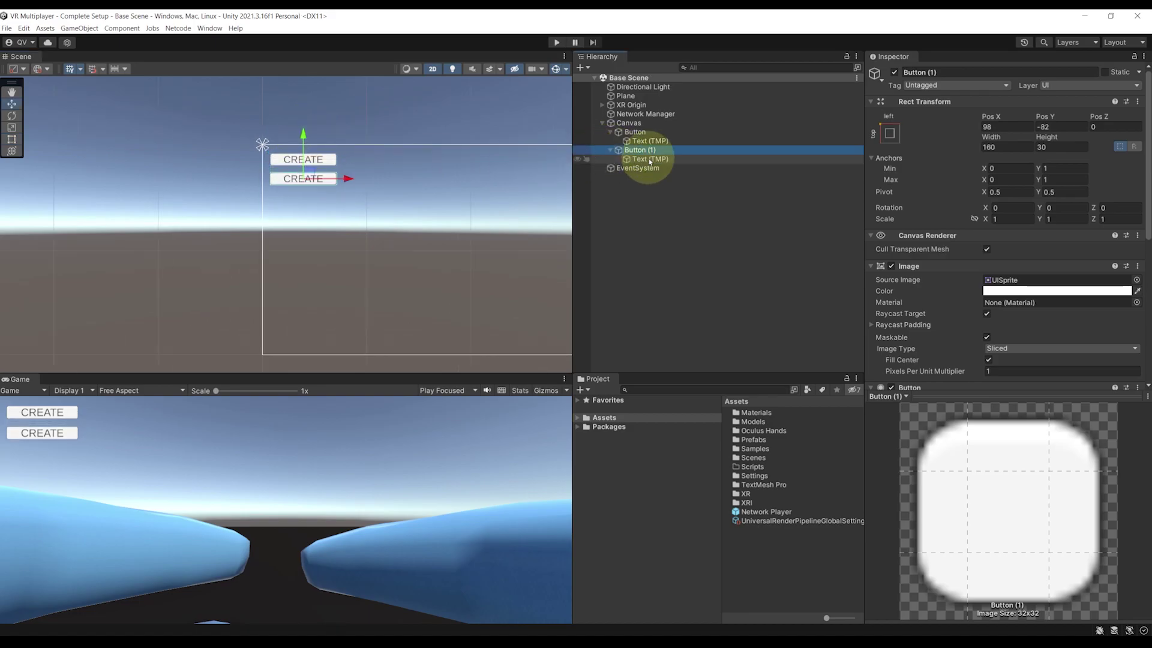
{"action": "left_click", "coordinate": [650, 160]}
{"action": "left_click", "coordinate": [929, 321]}
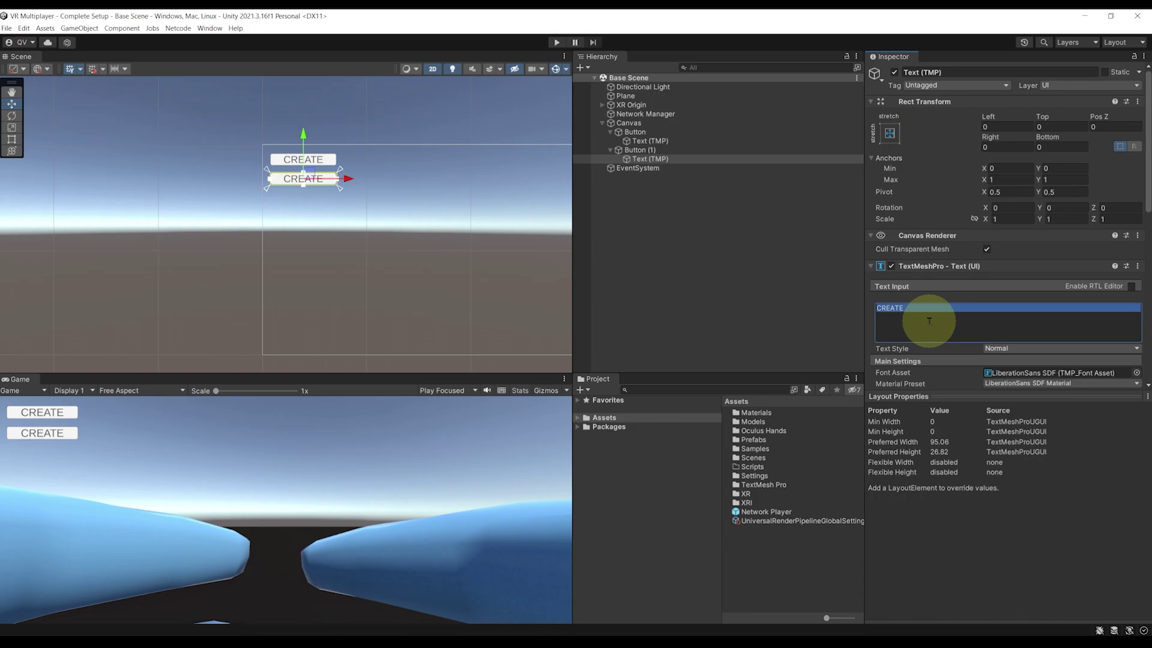
{"action": "type", "text": "JOI"}
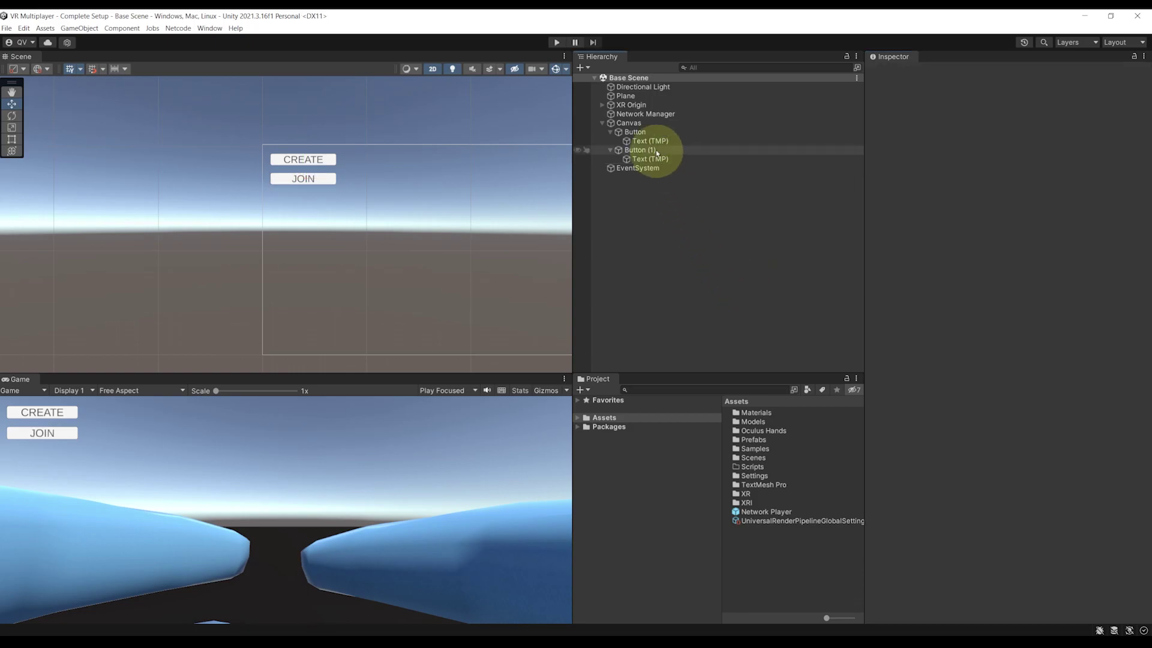
{"action": "left_click", "coordinate": [629, 122]}
{"action": "left_click", "coordinate": [634, 131]}
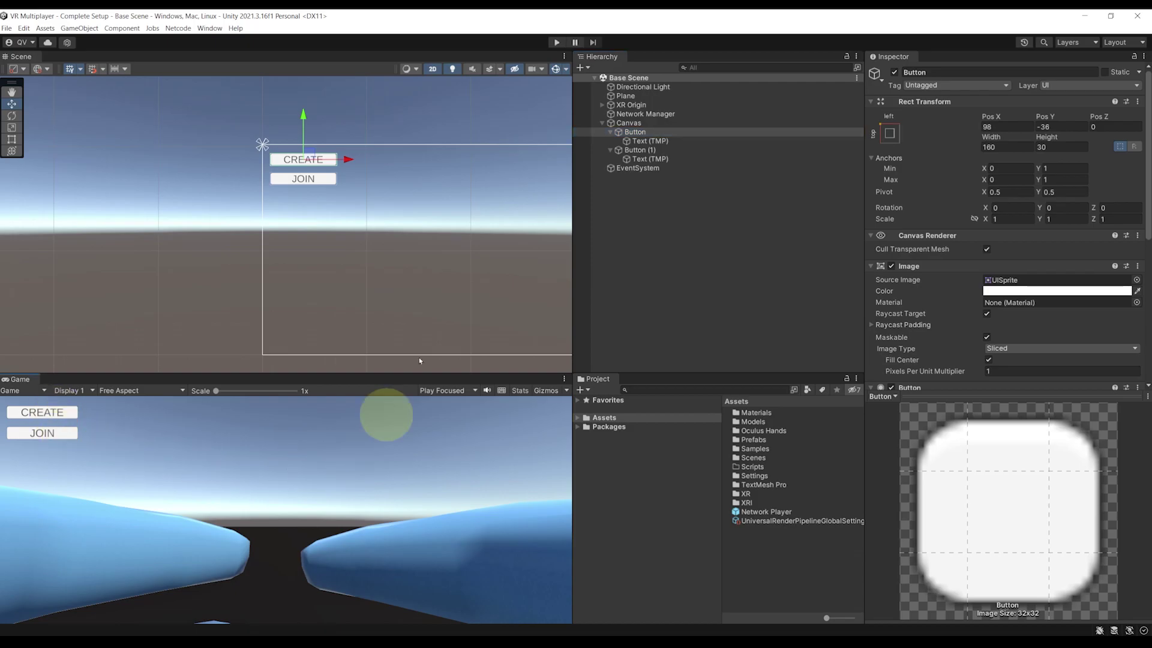
- Create a new NetworkConnect script on the Network Manager object and open it in Visual Studio
{"action": "left_click", "coordinate": [645, 117]}
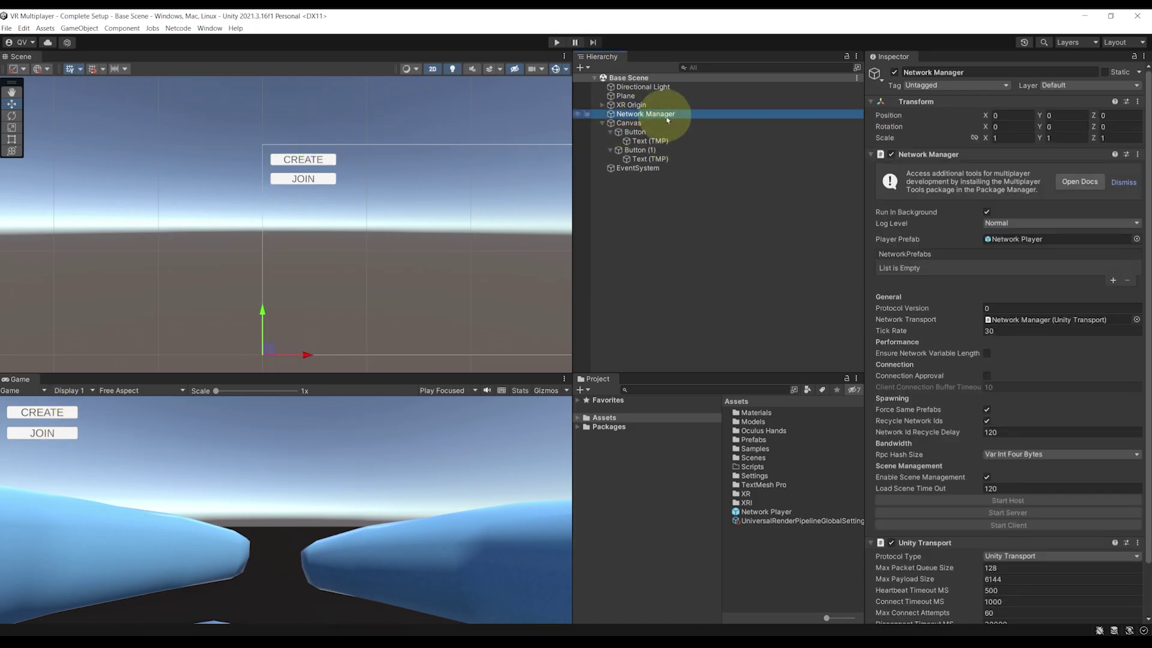
{"action": "left_click", "coordinate": [924, 156]}
{"action": "left_click", "coordinate": [924, 168]}
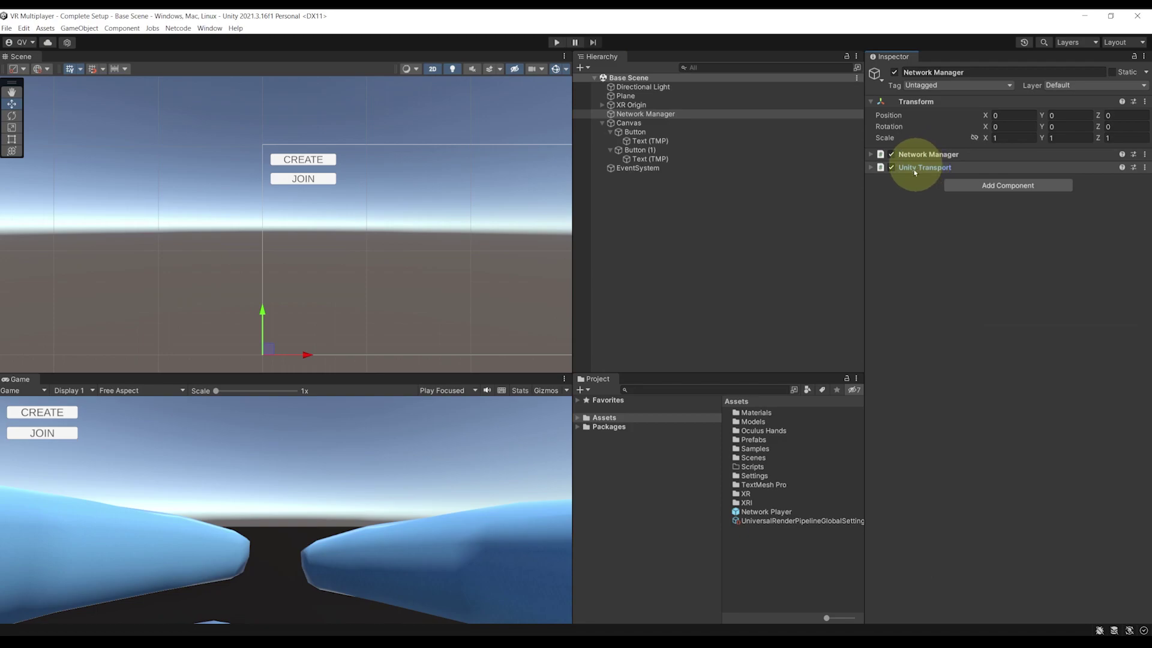
{"action": "left_click", "coordinate": [1014, 185]}
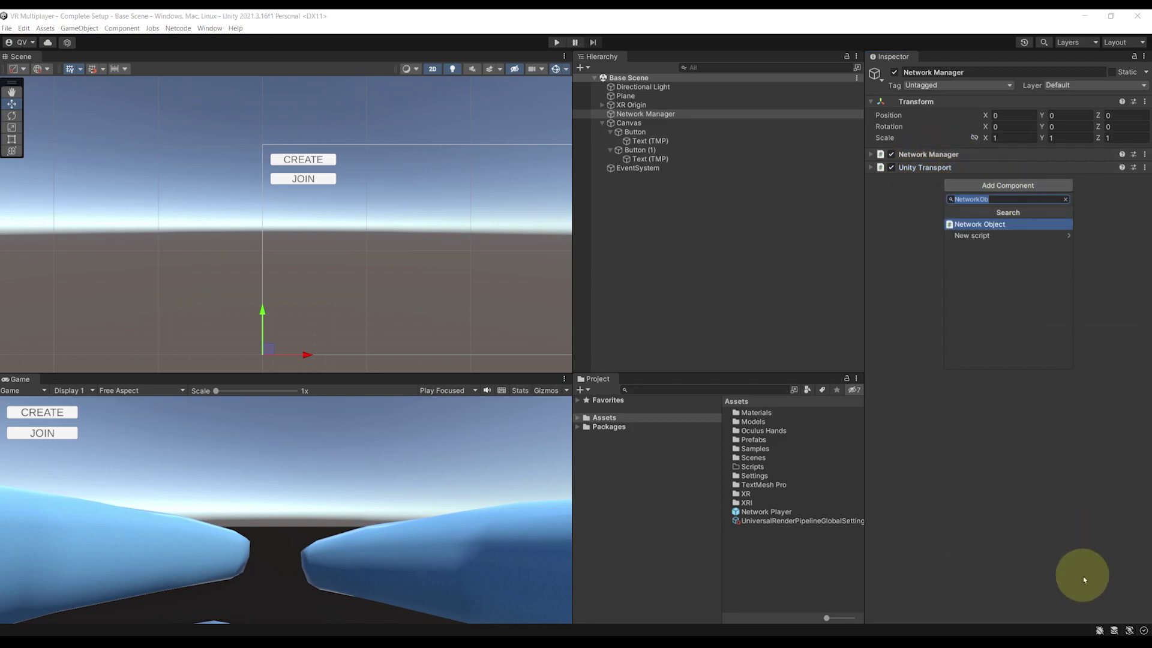
{"action": "type", "text": "NetworkConnect"}
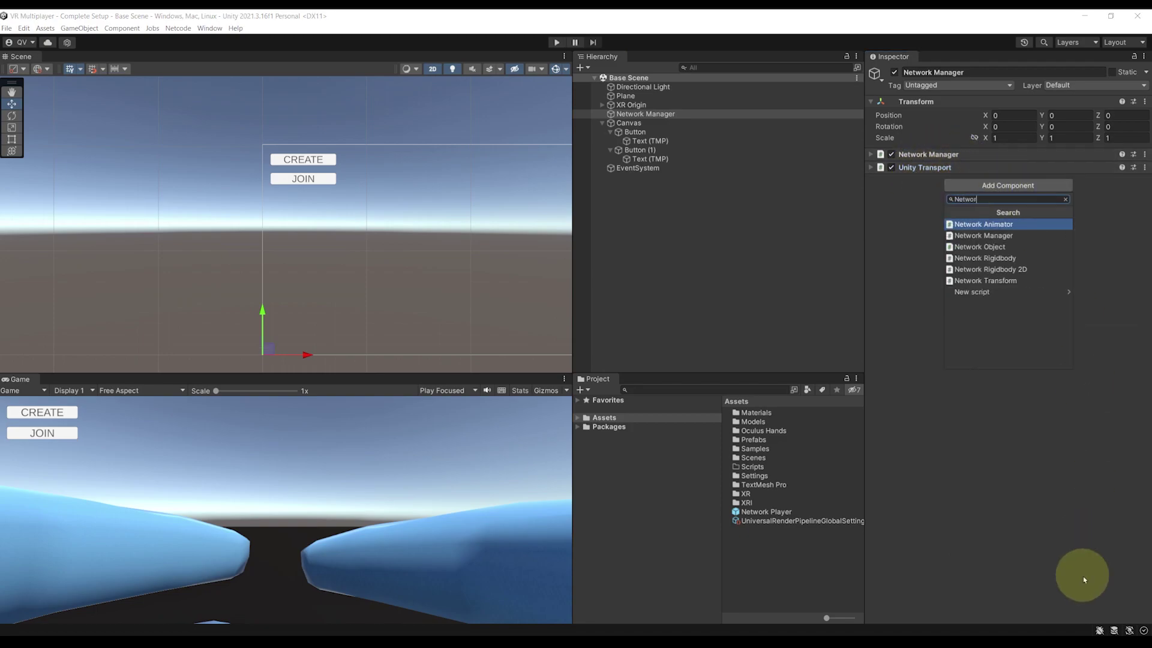
{"action": "key", "text": "Return"}
{"action": "key", "text": "Return"}
{"action": "double_click", "coordinate": [1031, 191]}
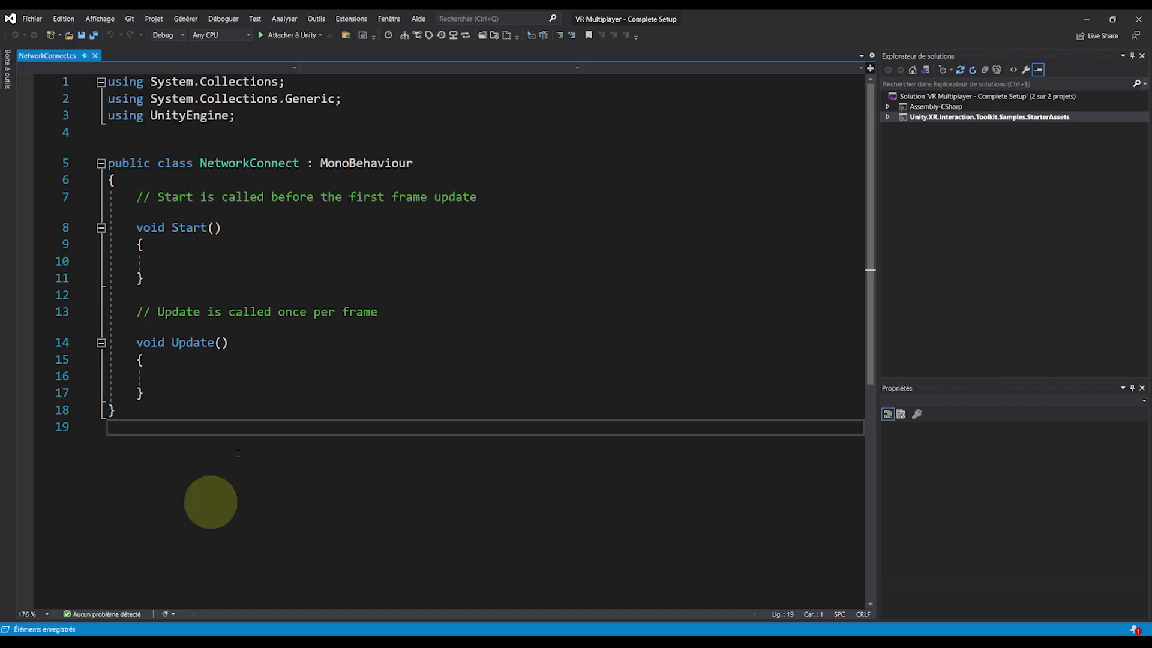
- Add a using directive for Unity.Netcode to the NetworkConnect script and remove the default Start and Update methods
{"action": "left_click", "coordinate": [278, 128]}
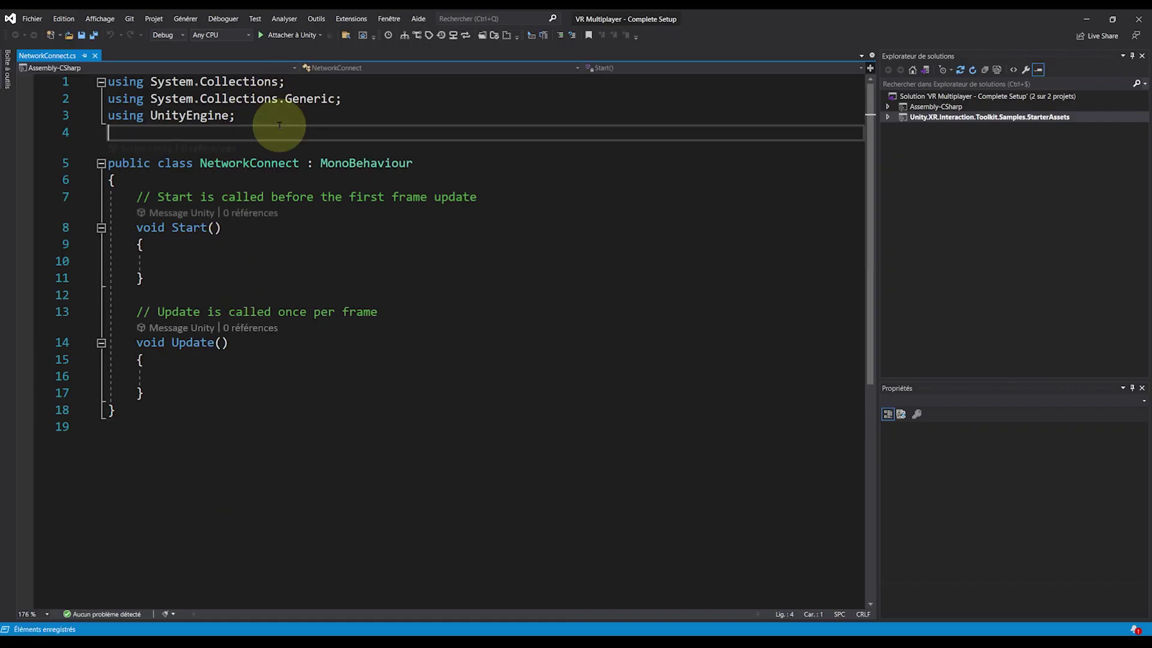
{"action": "type", "text": "using Unity.Netcode;"}
{"action": "key", "text": "Return"}
{"action": "left_click_drag", "start_coordinate": [179, 413], "coordinate": [139, 214]}
{"action": "type", "text": "/"}
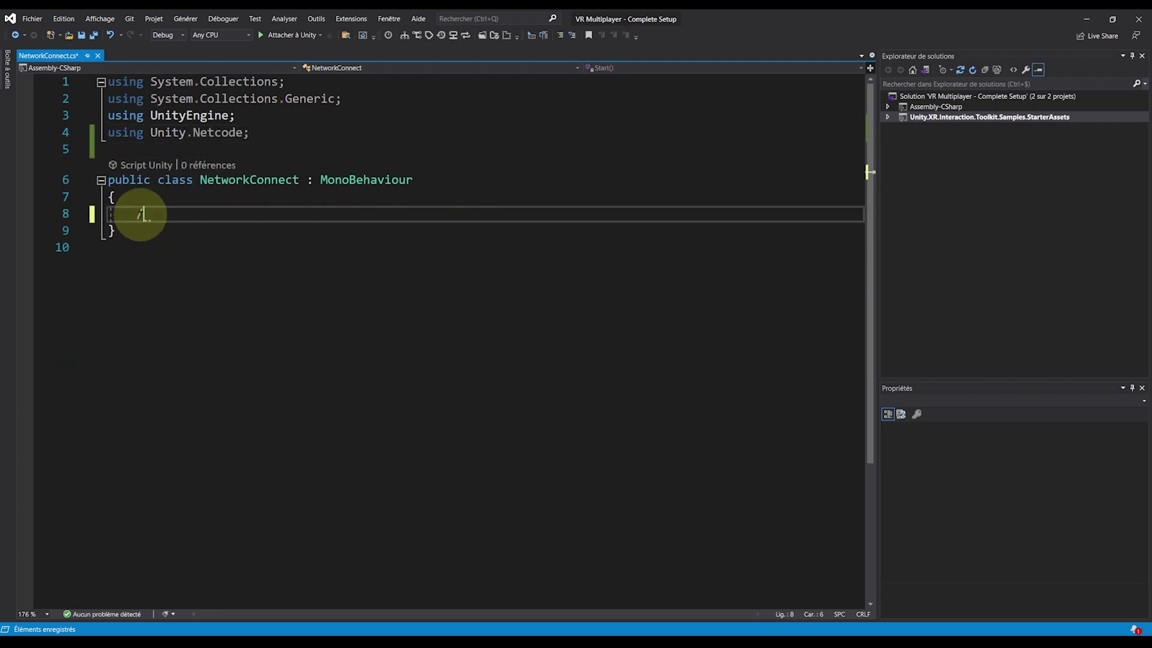
- Add two empty public void methods, Create() and Join(), to the NetworkConnect class
{"action": "type", "text": "public void Create()"}
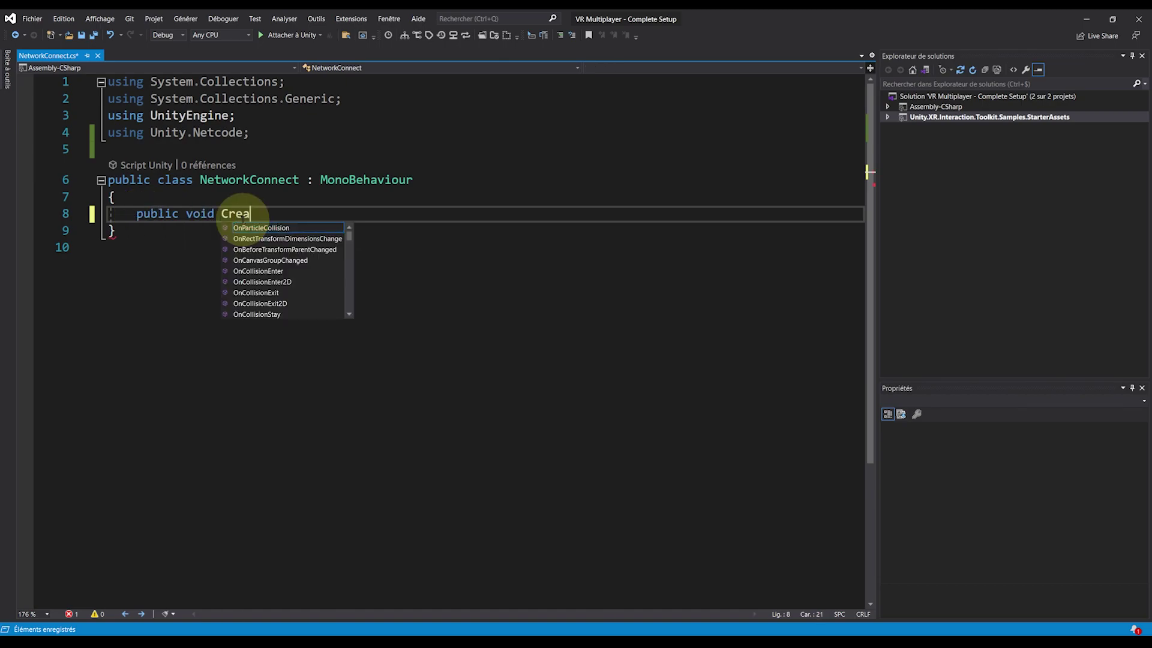
{"action": "key", "text": "Return"}
{"action": "type", "text": "{"}
{"action": "key", "text": "Return"}
{"action": "key", "text": "Down"}
{"action": "key", "text": "End"}
{"action": "key", "text": "Return"}
{"action": "key", "text": "Return"}
{"action": "type", "text": "public void Join()"}
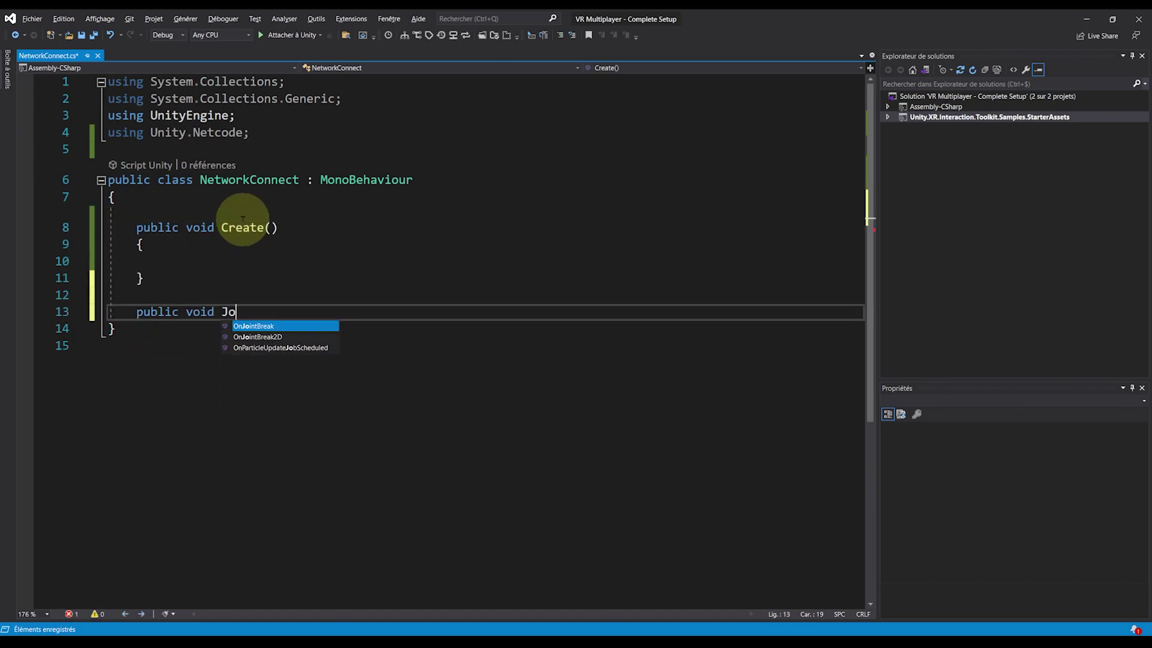
{"action": "key", "text": "Return"}
{"action": "type", "text": "{"}
{"action": "key", "text": "Return"}
- Make the Create method start a host by calling NetworkManager.Singleton.StartHost(); and save the script
{"action": "left_click", "coordinate": [192, 259]}
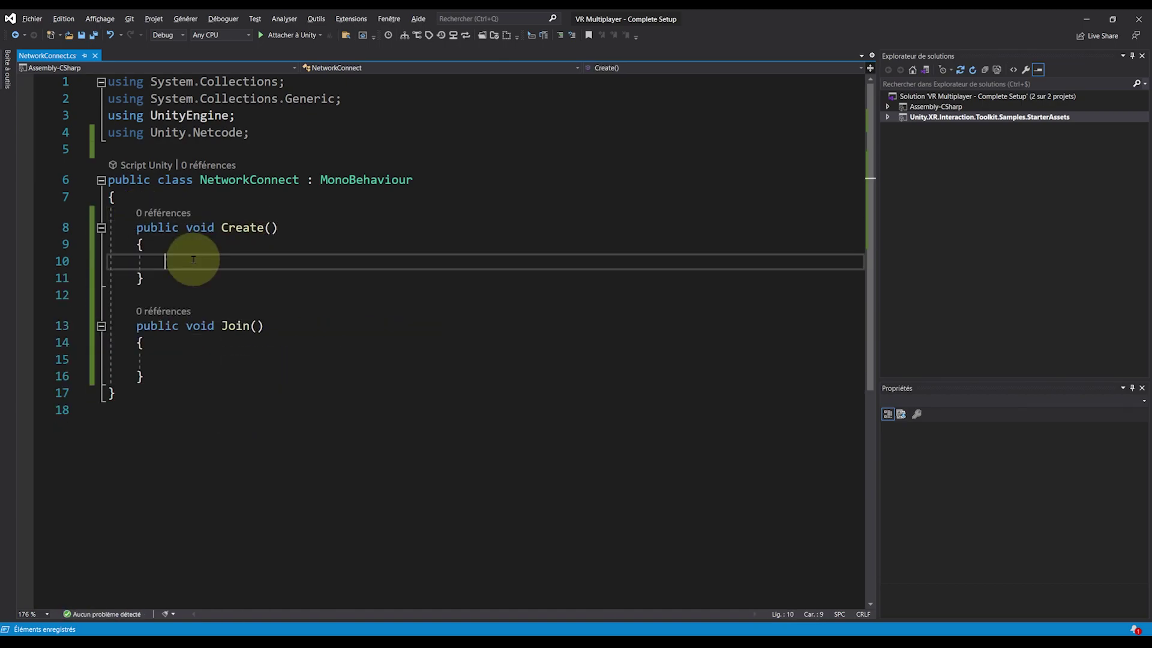
{"action": "type", "text": "NetworkMan"}
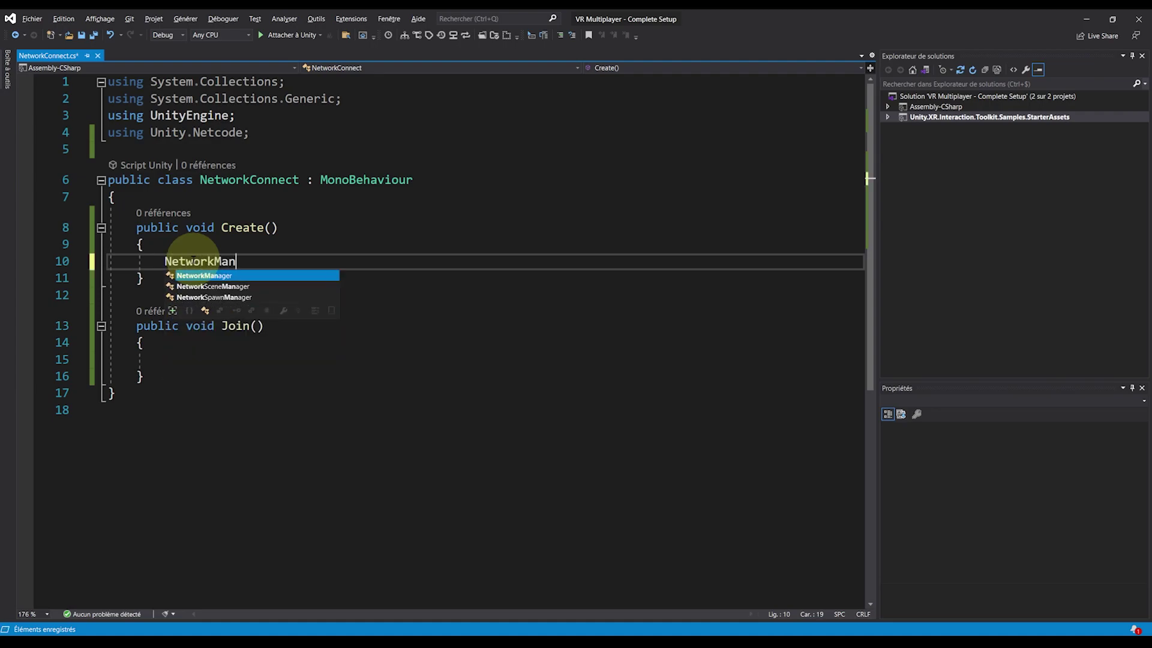
{"action": "type", "text": "ager.Singleton.Start"}
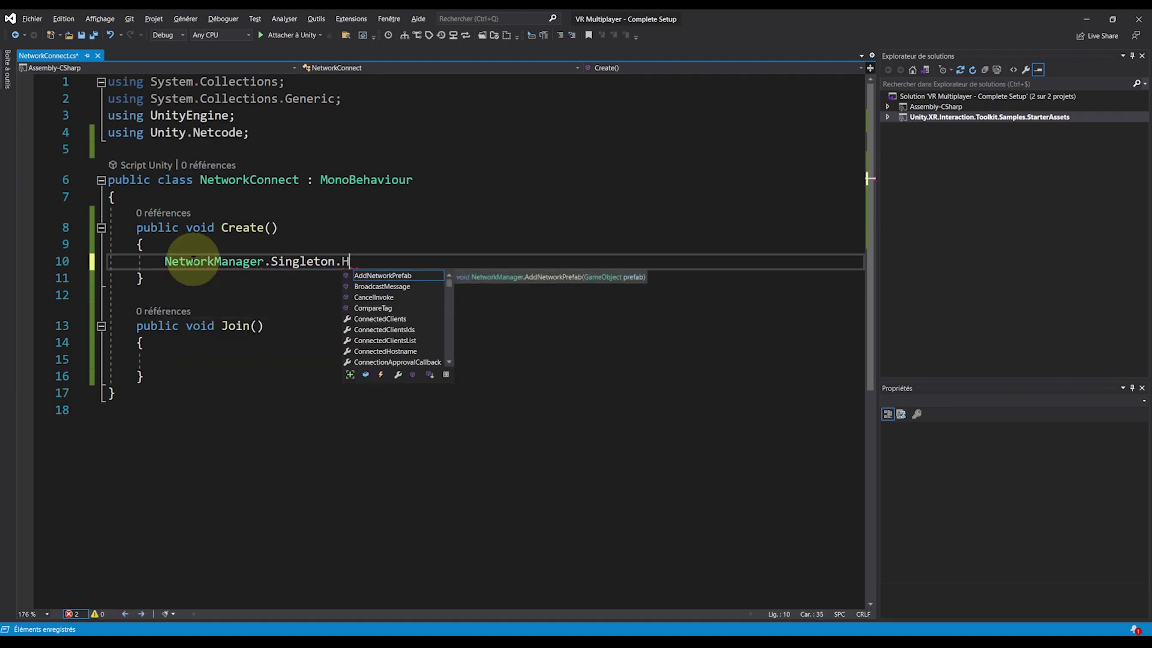
{"action": "type", "text": "Host();"}
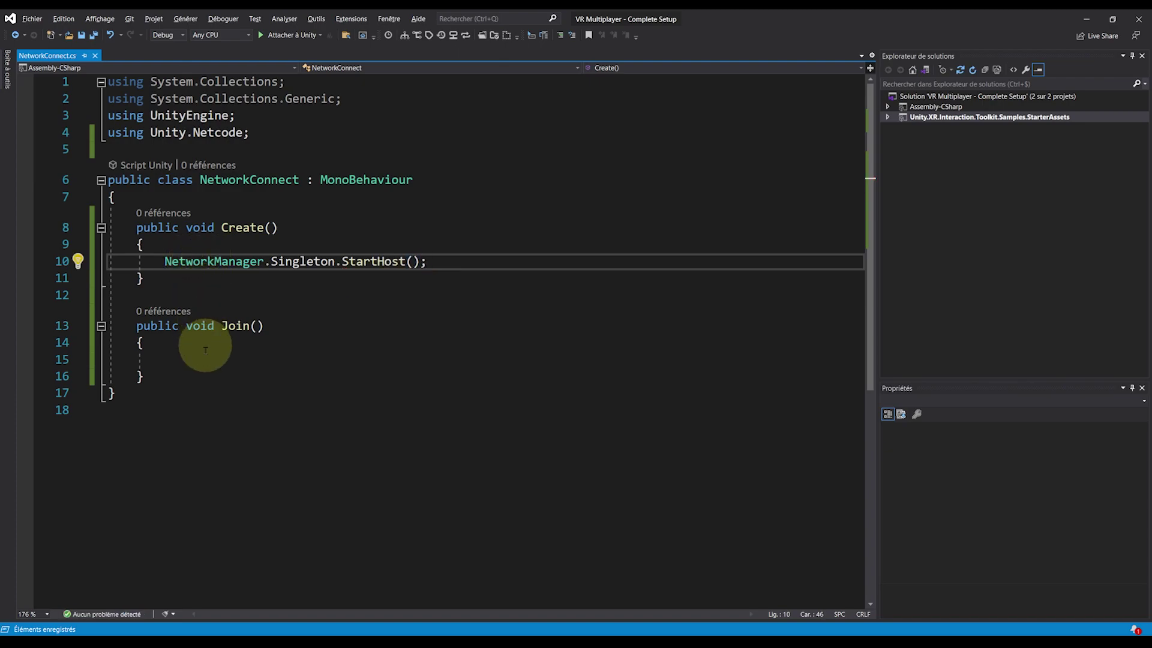
- Make the Join method start a client by calling NetworkManager.Singleton.StartClient();
{"action": "left_click", "coordinate": [241, 363]}
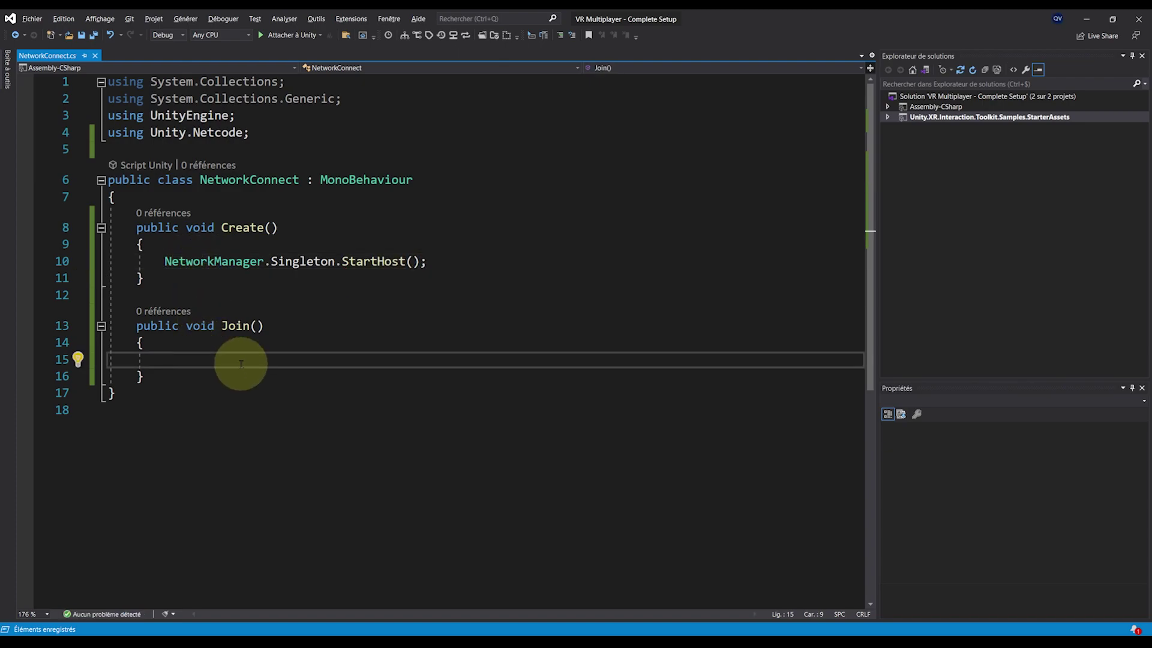
{"action": "type", "text": "NetworkManager."}
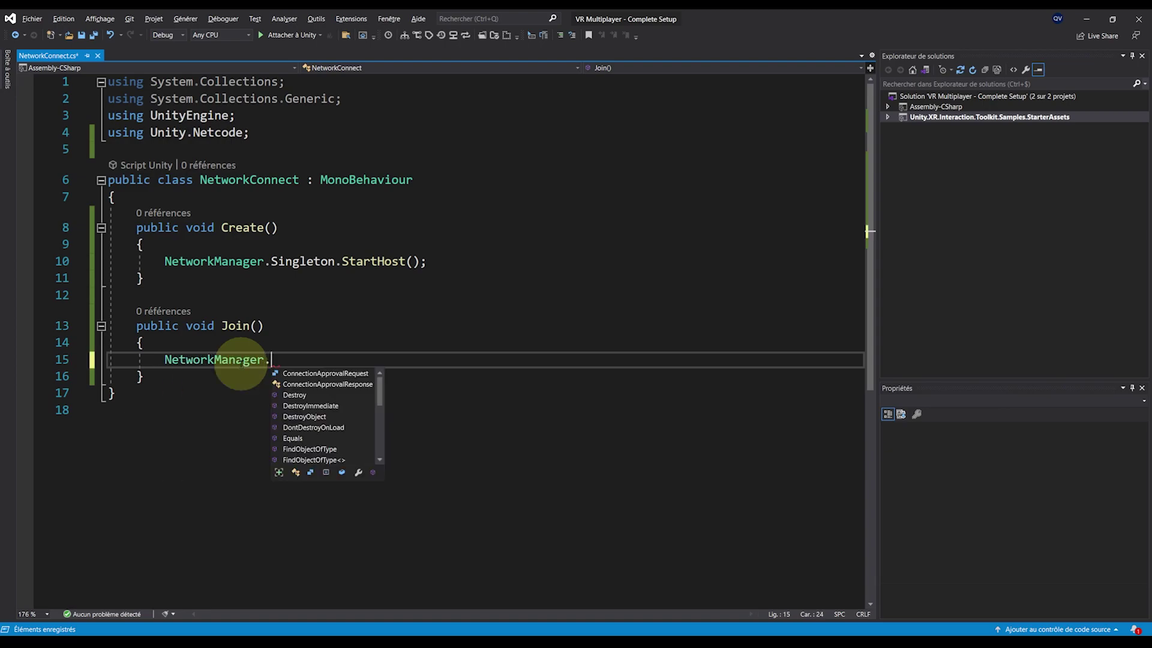
{"action": "type", "text": "Singleton.StartClient();"}
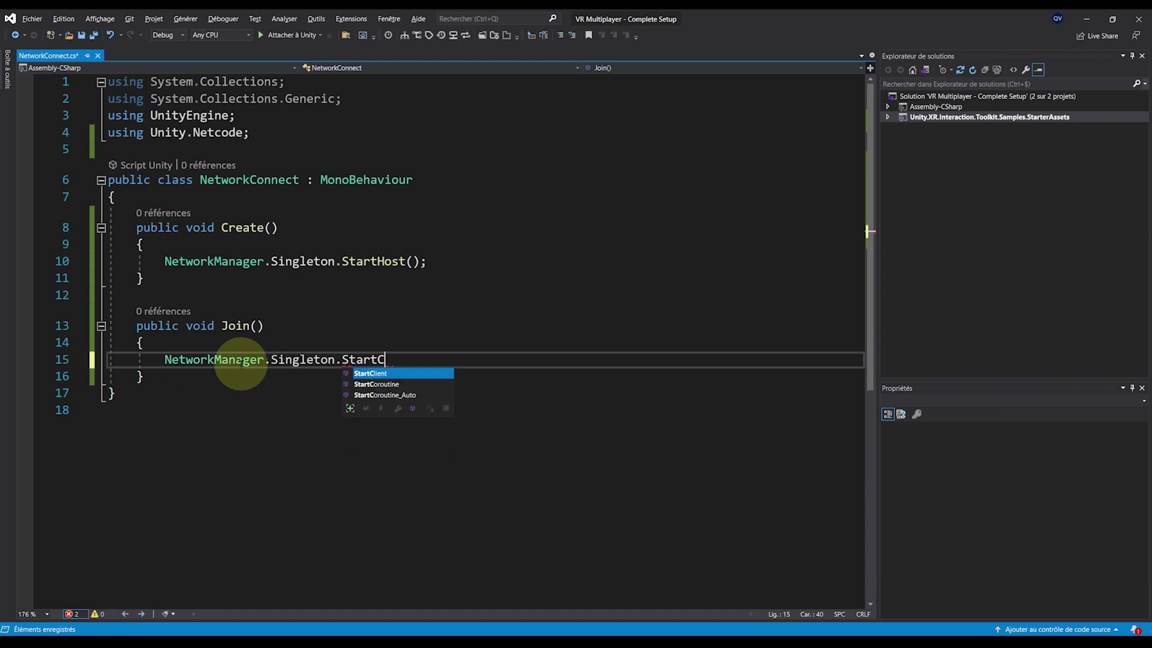
- Switch to Unity, add an On Click event to the CREATE button that calls NetworkConnect.Create on the Network Manager, and save the scene
{"action": "left_click", "coordinate": [1088, 22]}
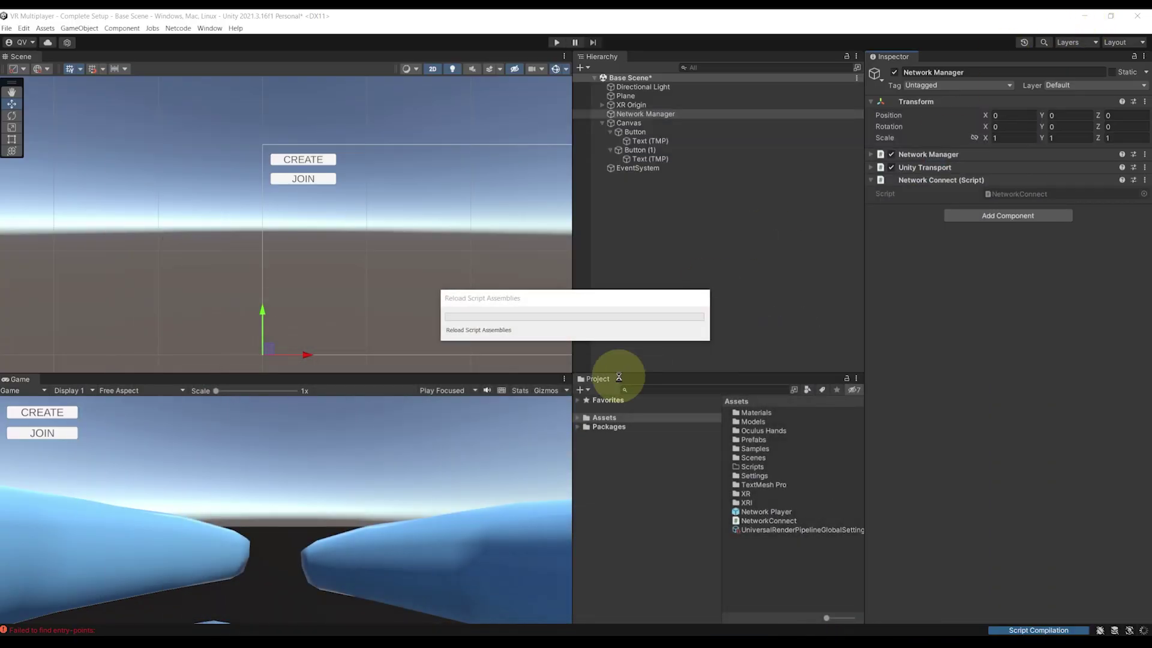
{"action": "left_click", "coordinate": [631, 132]}
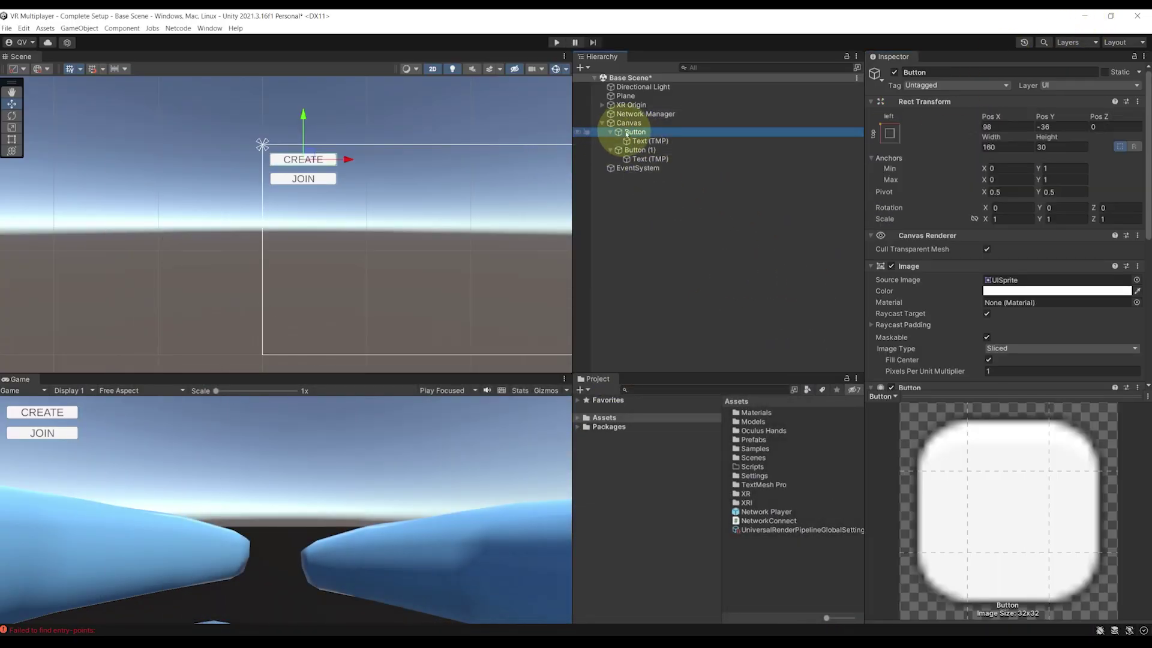
{"action": "scroll", "coordinate": [964, 278], "scroll_direction": "down", "scroll_amount": 5}
{"action": "left_click", "coordinate": [978, 391]}
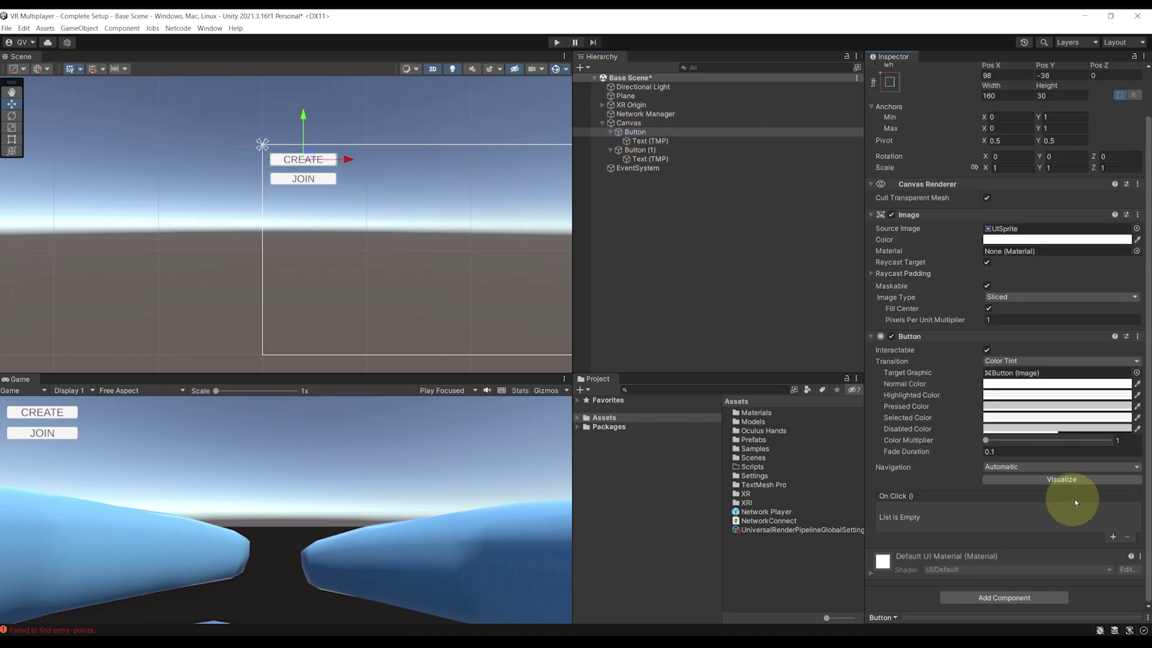
{"action": "left_click", "coordinate": [1113, 537]}
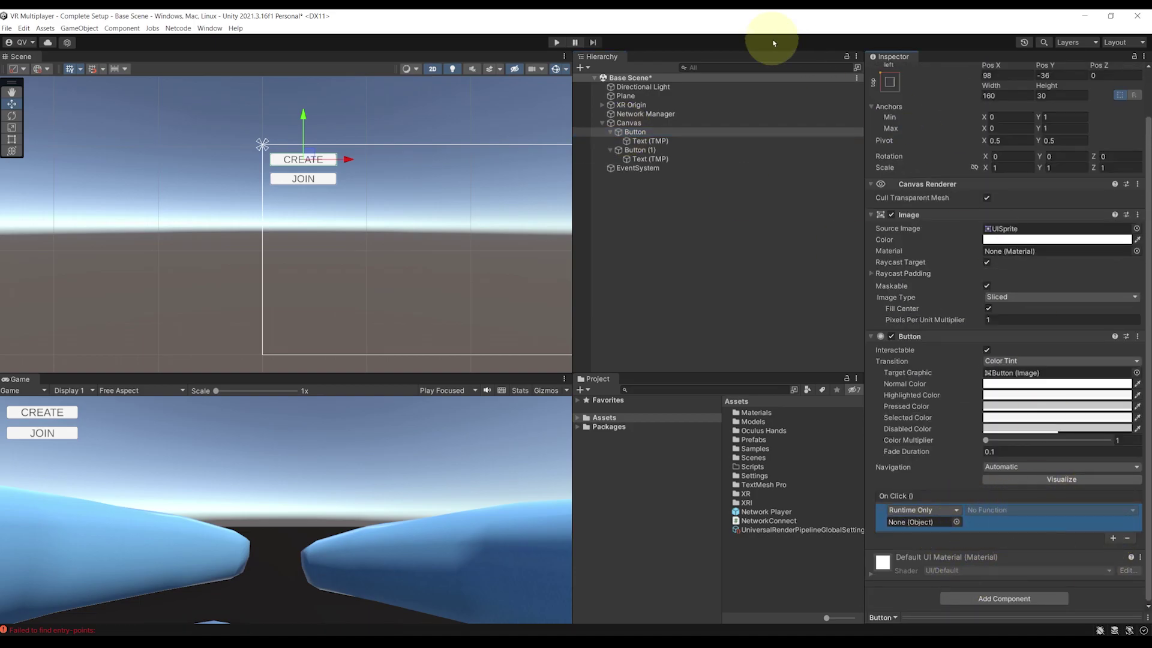
{"action": "left_click_drag", "start_coordinate": [628, 118], "coordinate": [921, 521]}
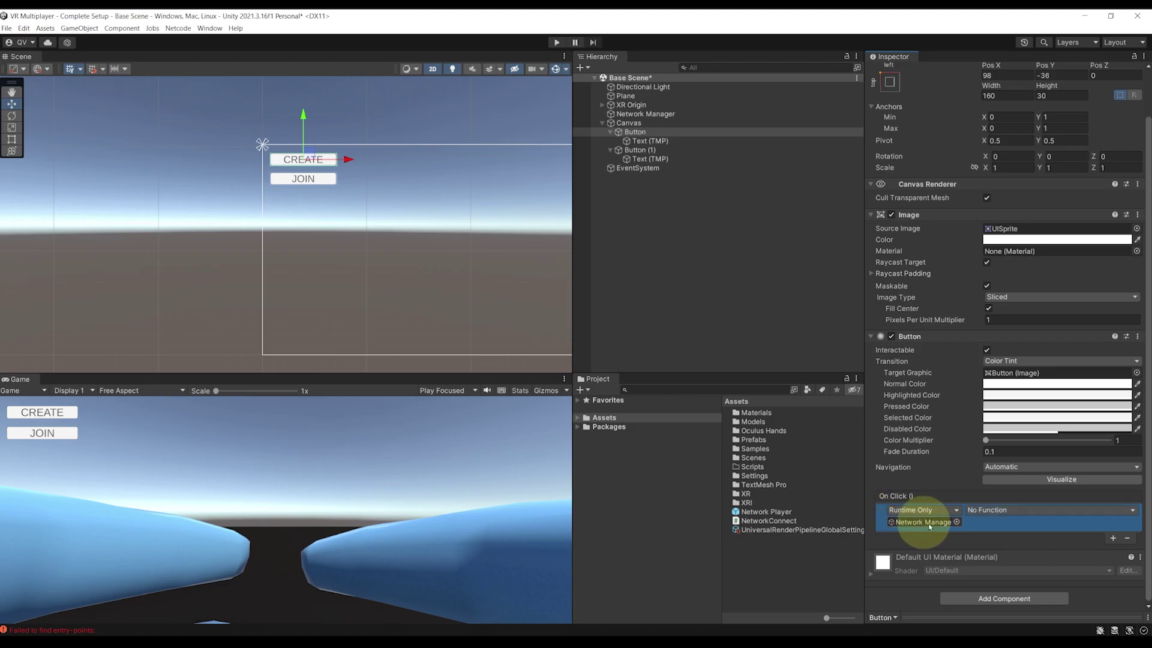
{"action": "left_click", "coordinate": [996, 510]}
{"action": "mouse_move", "coordinate": [1007, 580]}
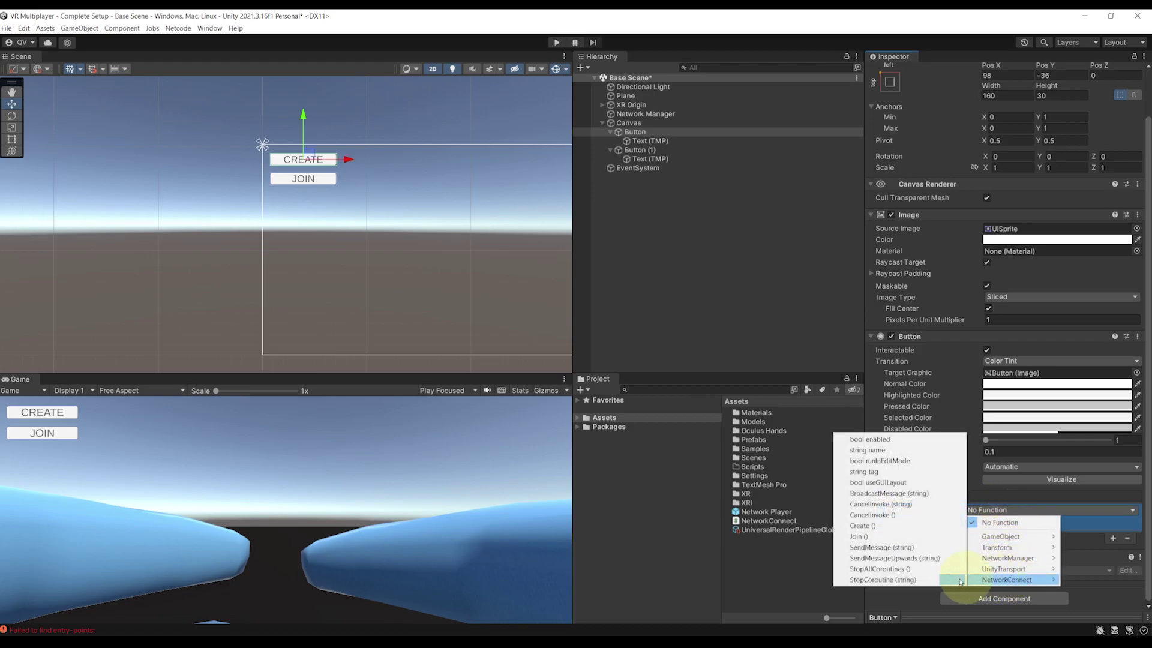
{"action": "left_click", "coordinate": [872, 527]}
{"action": "key", "text": "ctrl+s"}
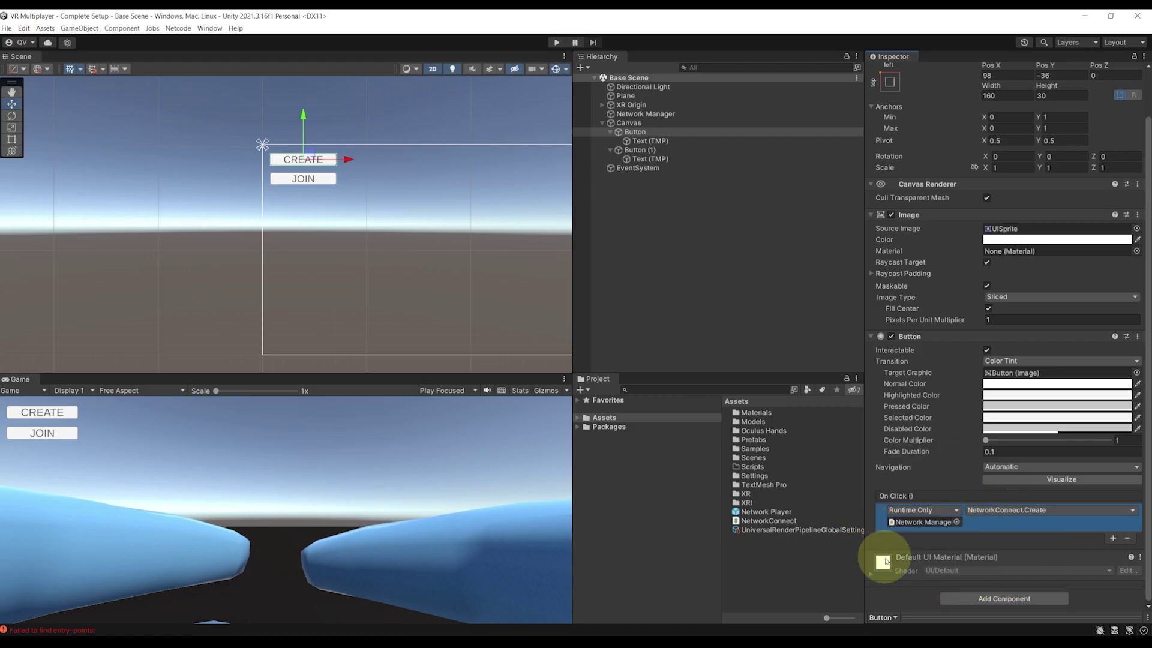
- Paste the CREATE button's On Click event onto the JOIN button and change its function to NetworkConnect.Join
{"action": "left_click", "coordinate": [635, 155]}
{"action": "right_click", "coordinate": [908, 502]}
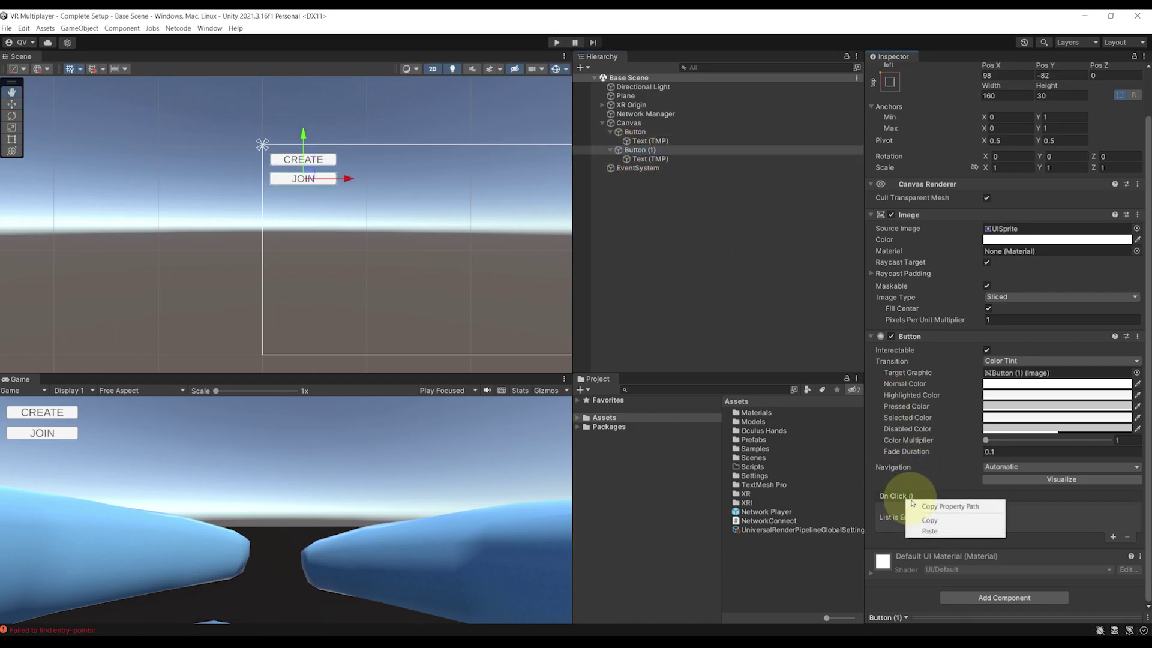
{"action": "left_click", "coordinate": [931, 531]}
{"action": "left_click", "coordinate": [1017, 510]}
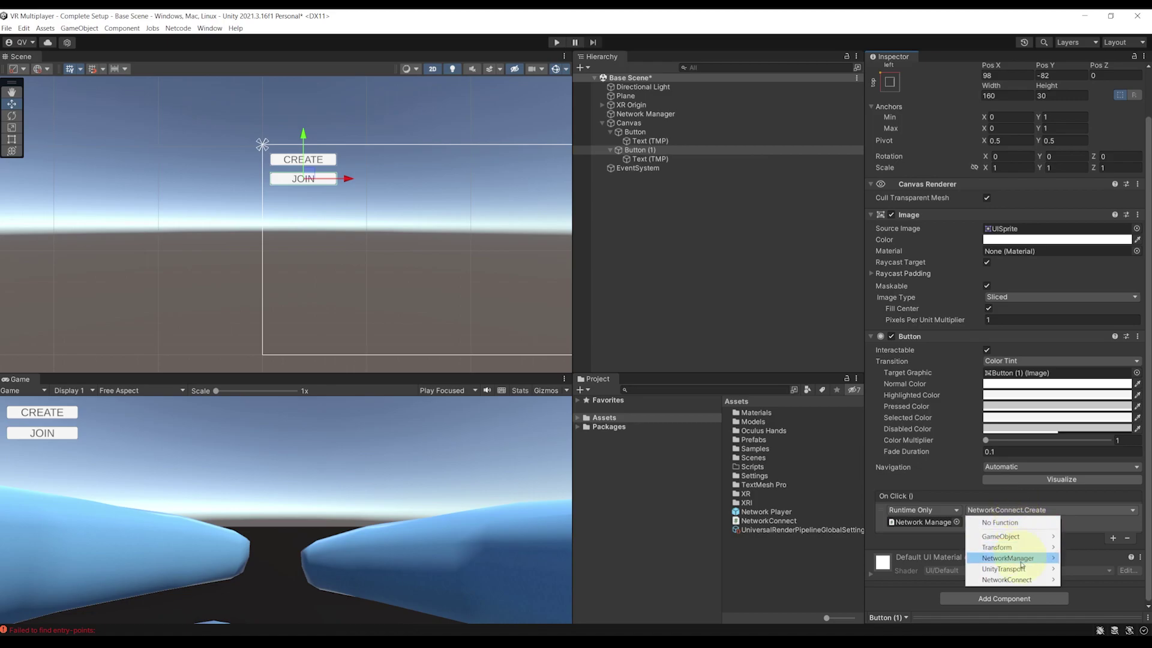
{"action": "mouse_move", "coordinate": [1020, 580]}
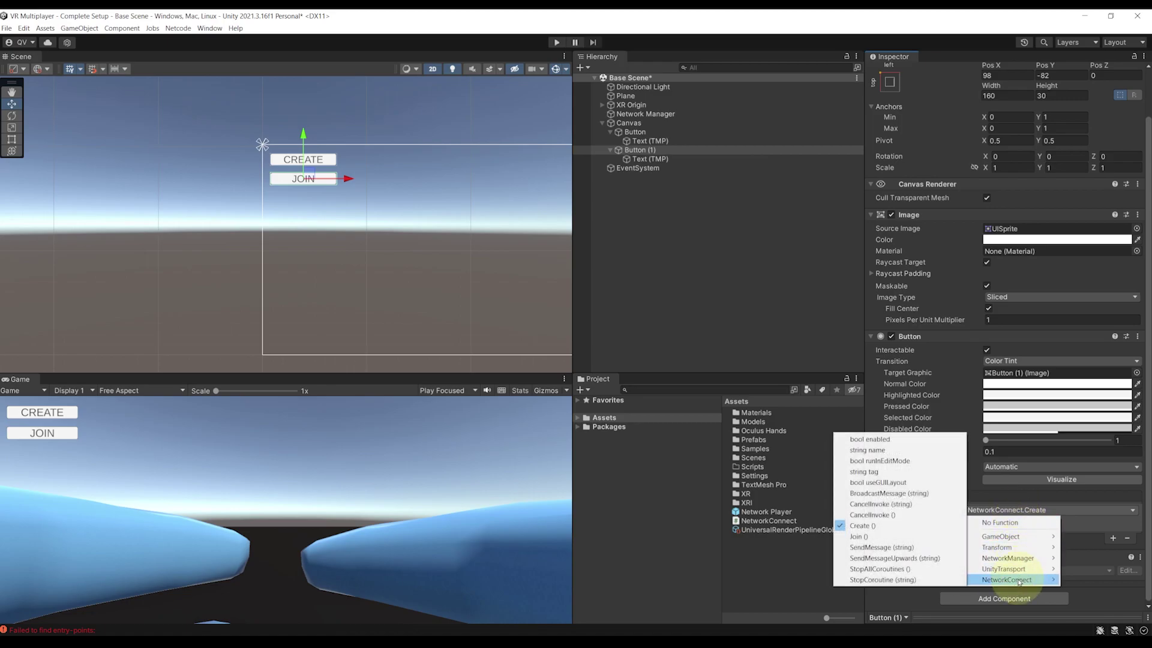
{"action": "left_click", "coordinate": [867, 537]}
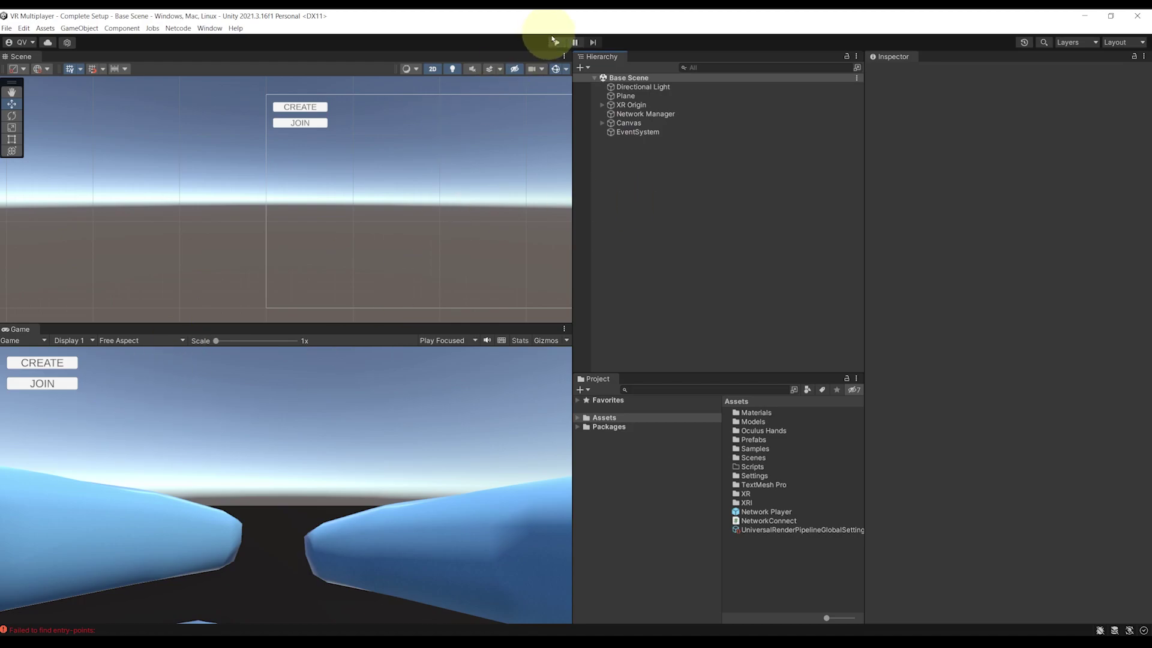
- Test the CREATE button in play mode, inspect the Network Manager component while it runs, and stop playing
{"action": "left_click", "coordinate": [552, 39]}
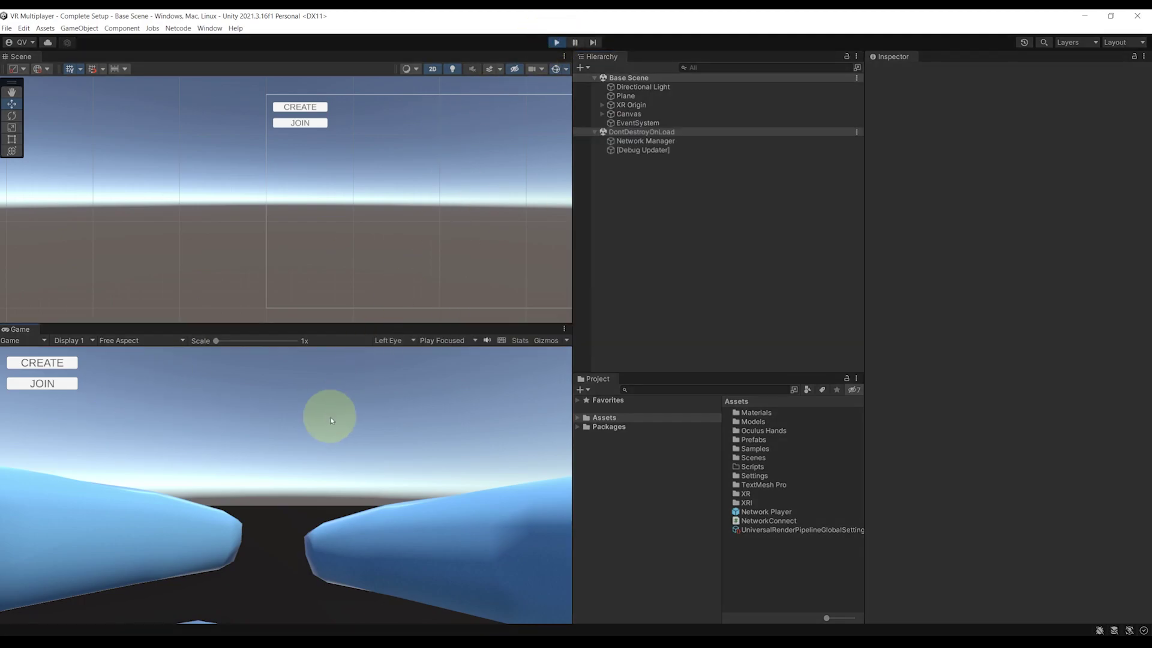
{"action": "left_click", "coordinate": [41, 363]}
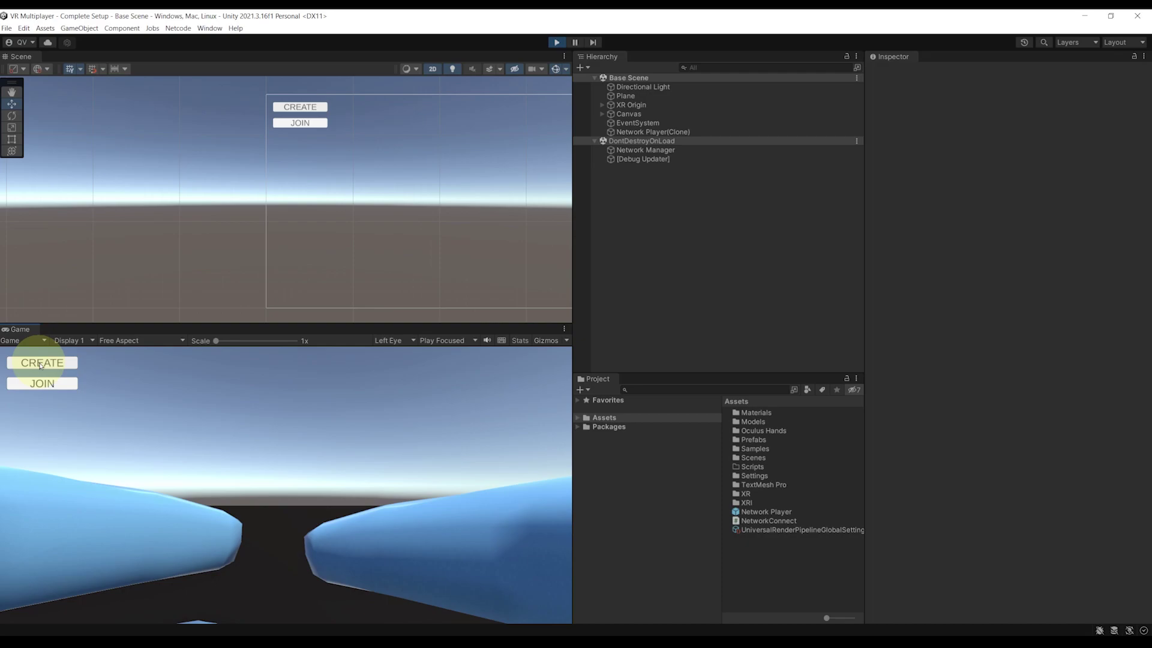
{"action": "left_click", "coordinate": [631, 131]}
{"action": "left_click", "coordinate": [643, 150]}
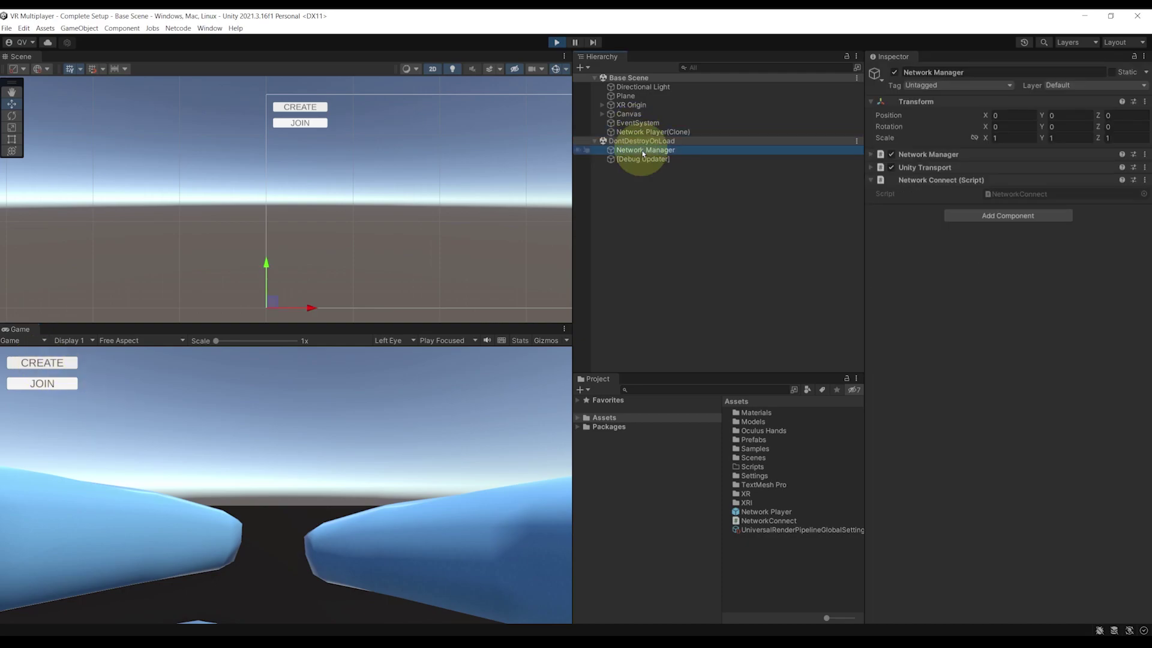
{"action": "left_click", "coordinate": [933, 155]}
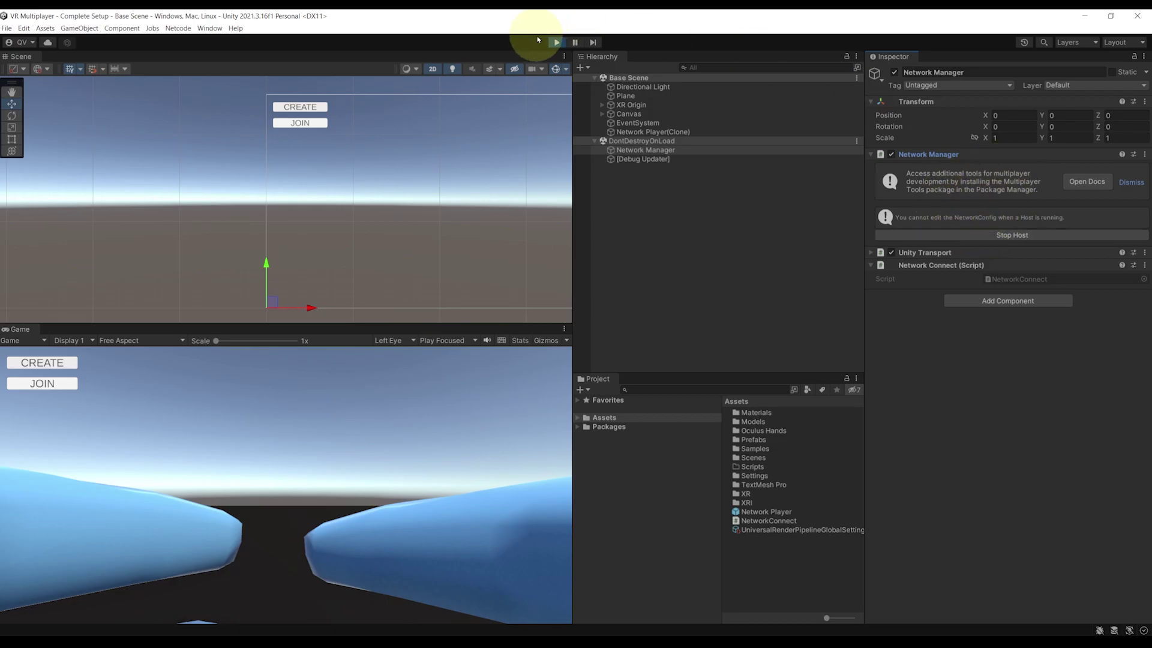
{"action": "left_click", "coordinate": [556, 42]}
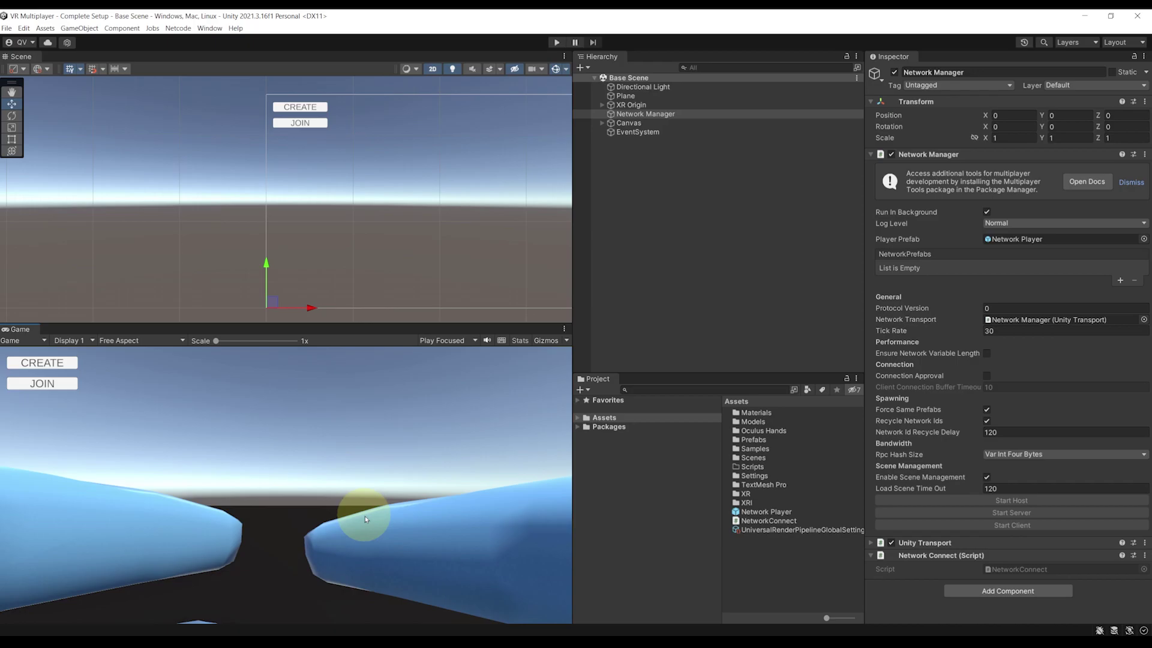
- Open the Build Settings and select Scenes/Base Scene in the list of scenes to build
{"action": "left_click", "coordinate": [24, 28]}
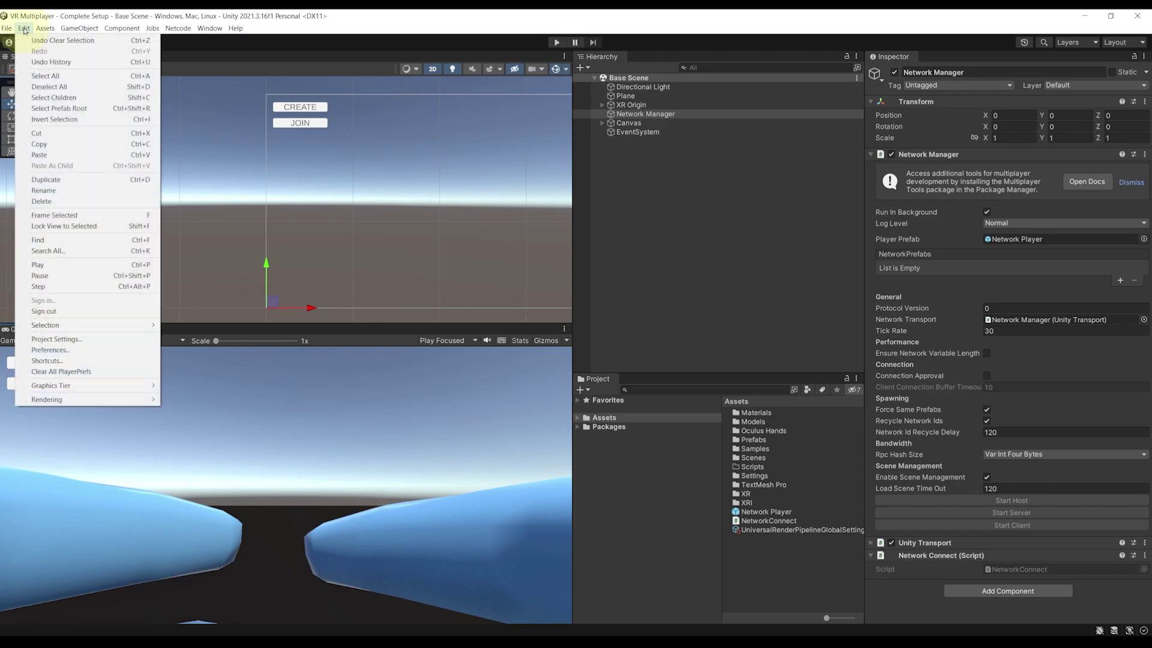
{"action": "mouse_move", "coordinate": [6, 28]}
{"action": "left_click", "coordinate": [48, 150]}
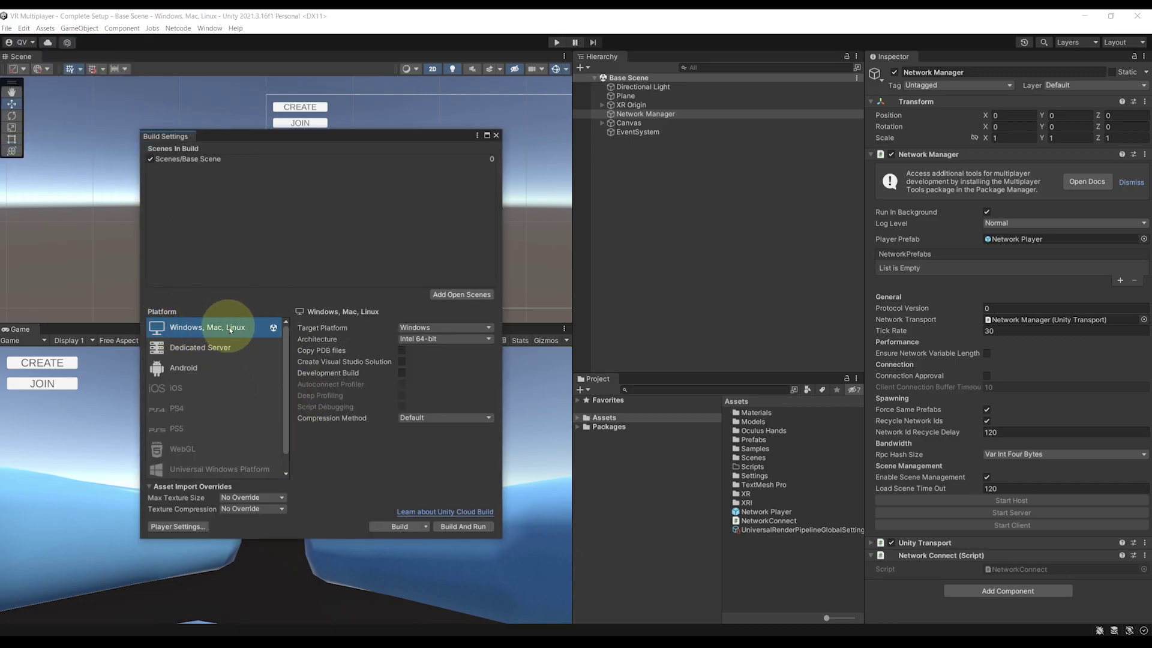
{"action": "left_click", "coordinate": [219, 160]}
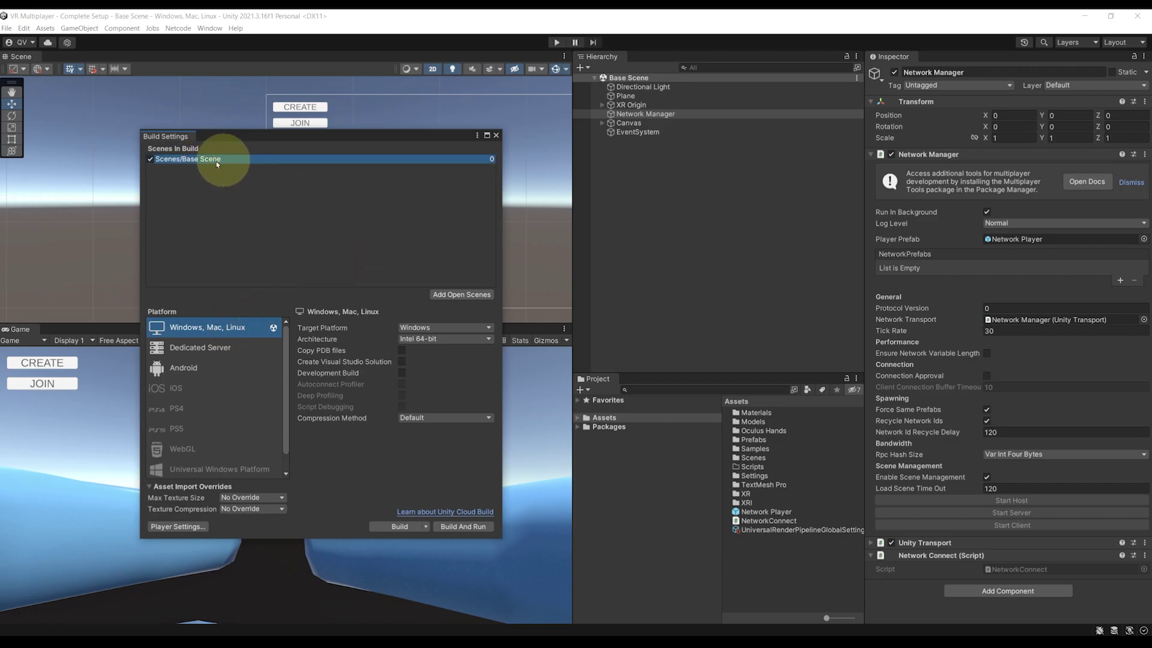
- In the Player settings for Windows, set Fullscreen Mode to Windowed and enable Resizable Window
{"action": "left_click", "coordinate": [178, 527]}
{"action": "left_click", "coordinate": [318, 268]}
{"action": "scroll", "coordinate": [674, 330], "scroll_direction": "down", "scroll_amount": 2}
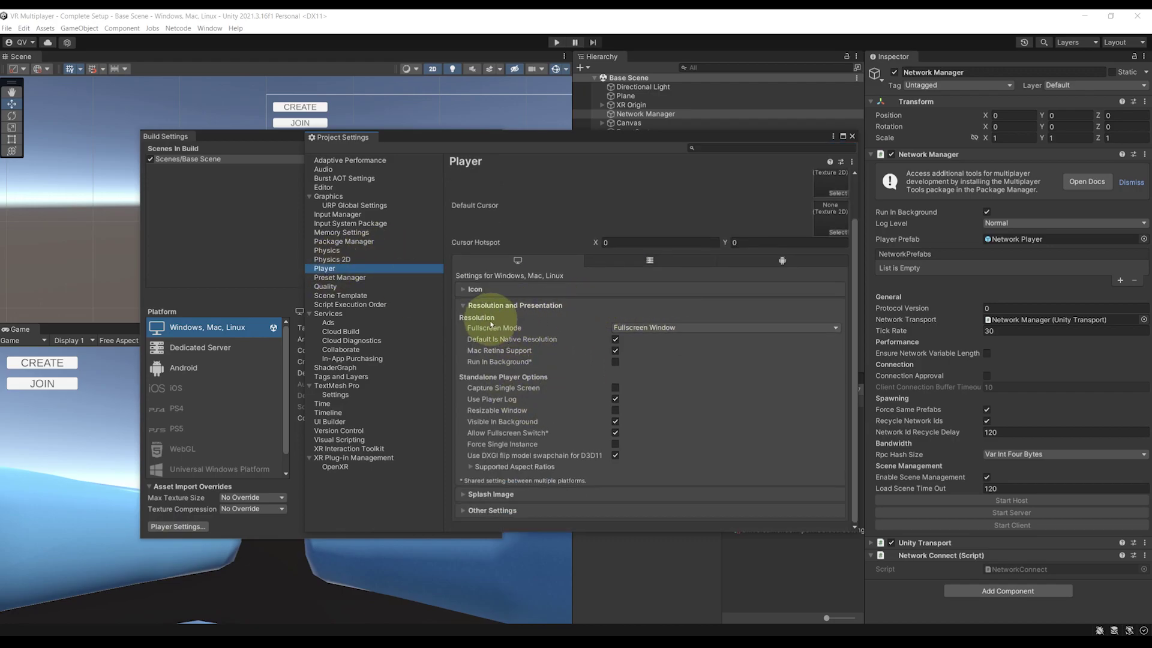
{"action": "left_click", "coordinate": [645, 327]}
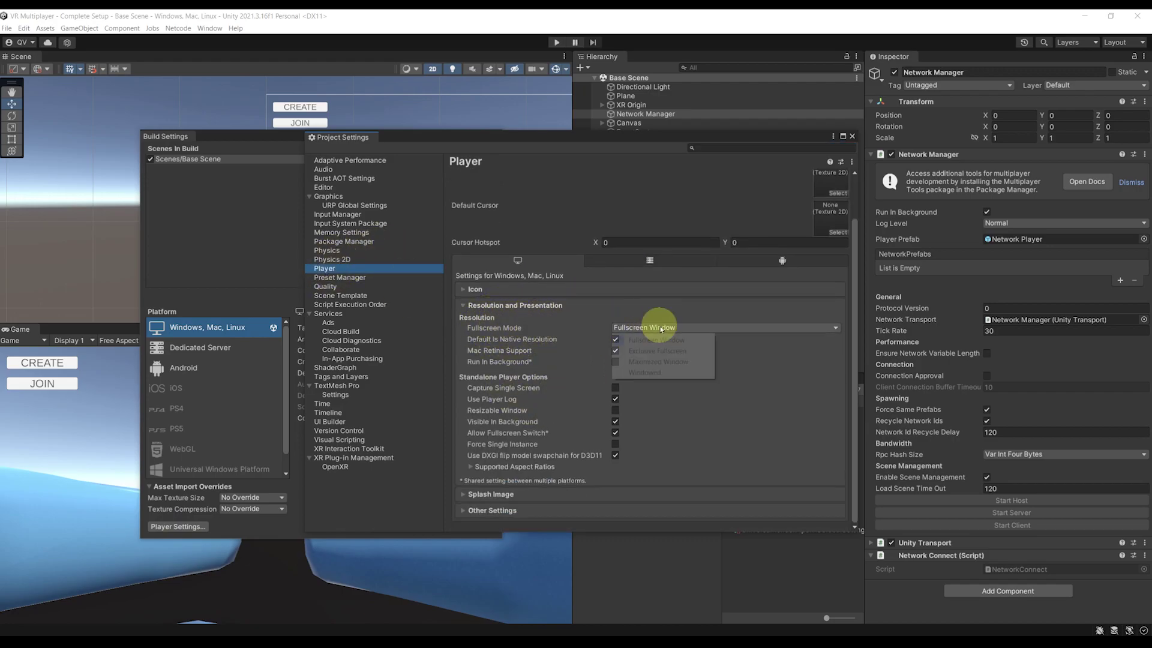
{"action": "left_click", "coordinate": [660, 372]}
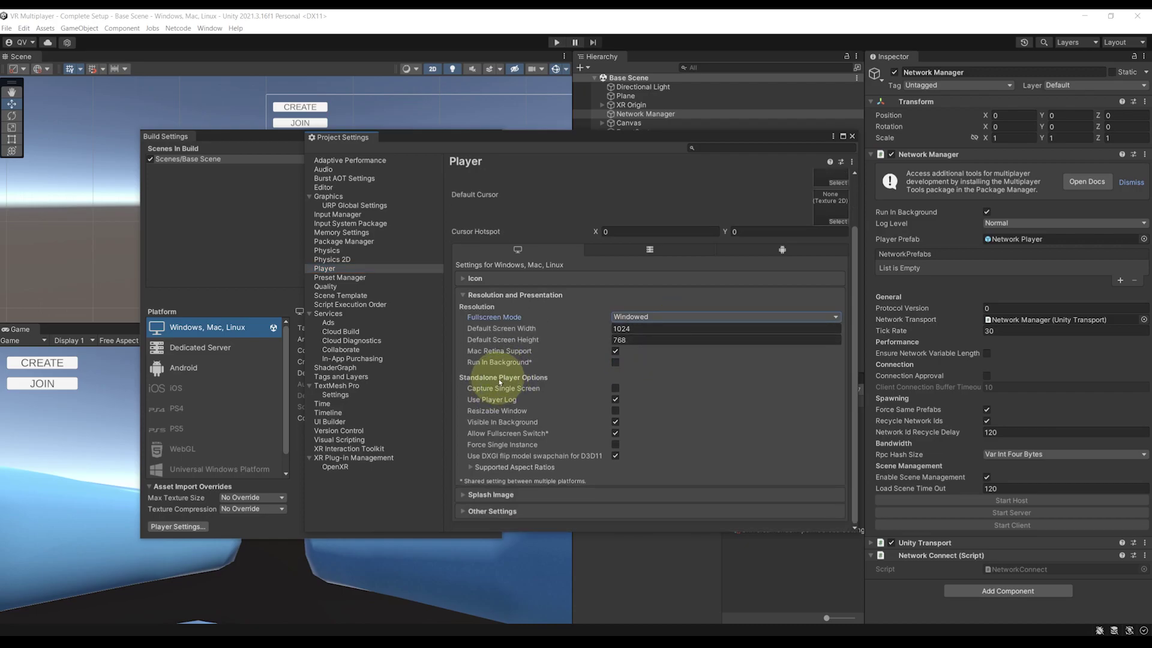
{"action": "left_click", "coordinate": [616, 411]}
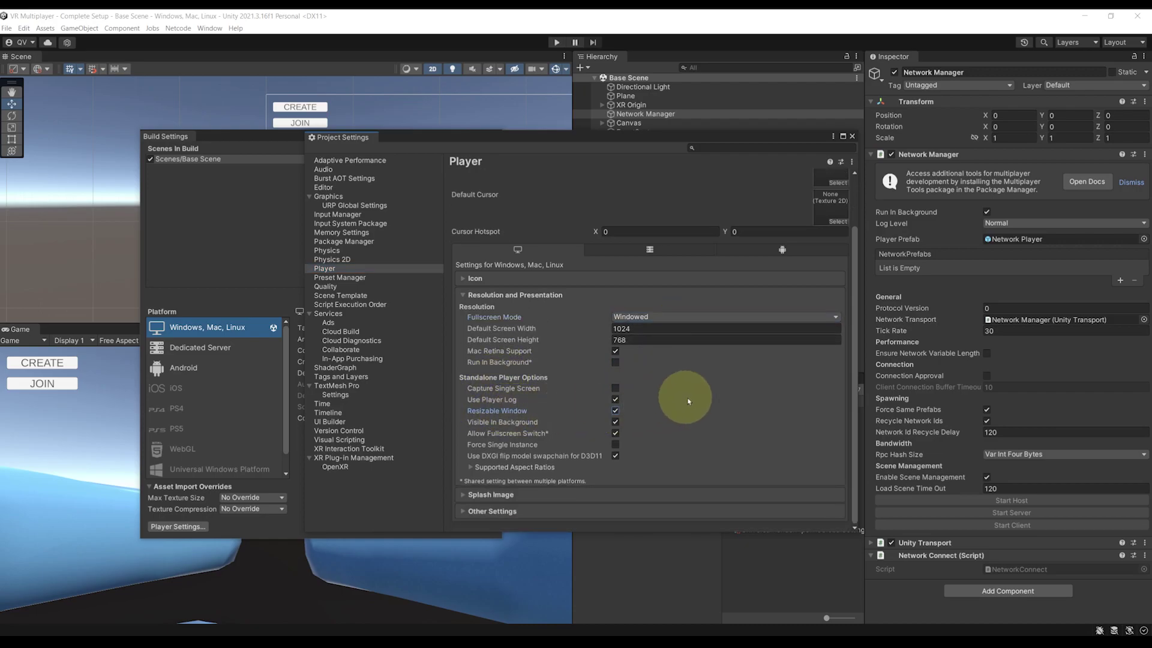
{"action": "left_click", "coordinate": [852, 137]}
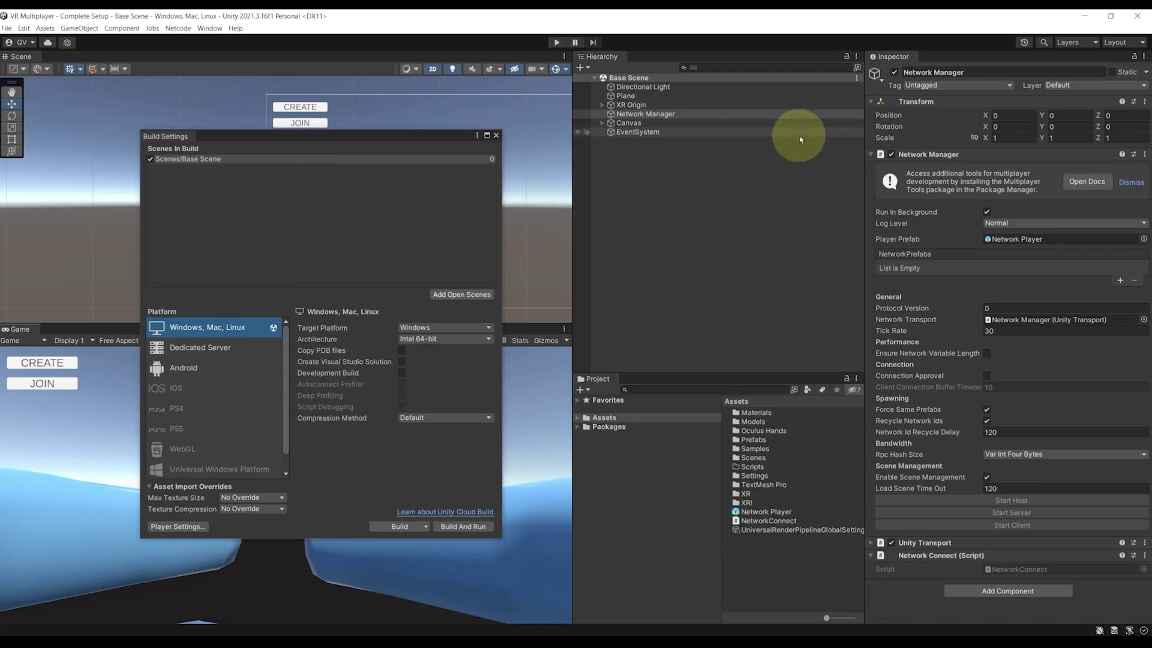
- Build and run the Windows version, and move the running game window clear of the editor's Game view
{"action": "left_click_drag", "start_coordinate": [408, 137], "coordinate": [404, 128]}
{"action": "left_click", "coordinate": [467, 516]}
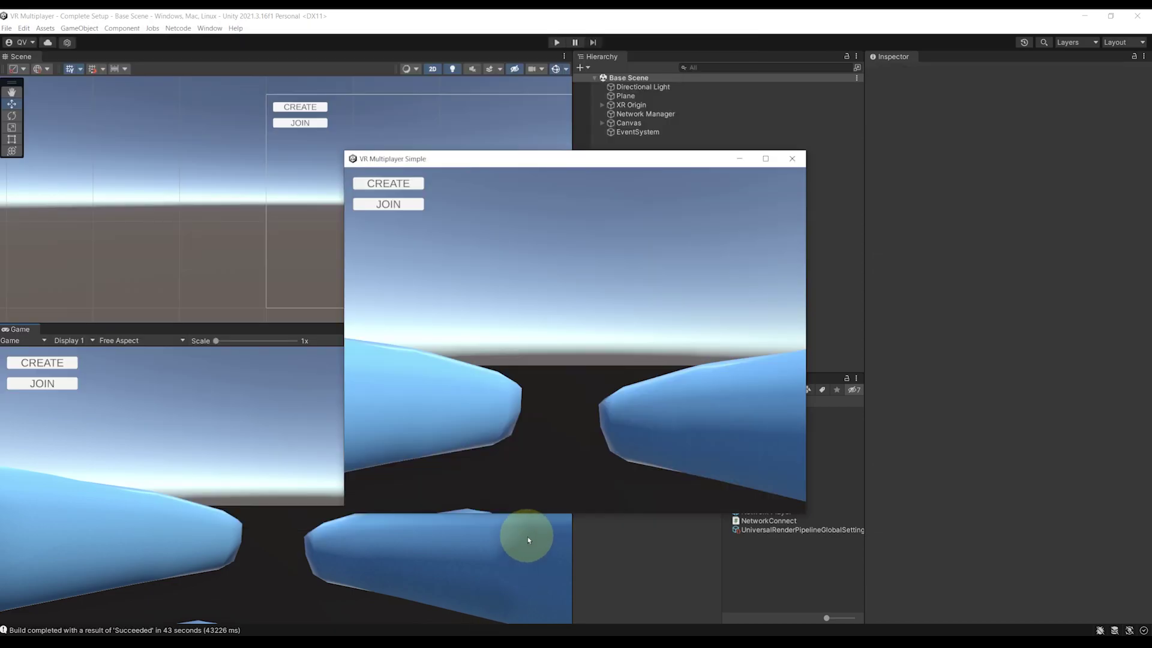
{"action": "left_click_drag", "start_coordinate": [499, 163], "coordinate": [808, 214]}
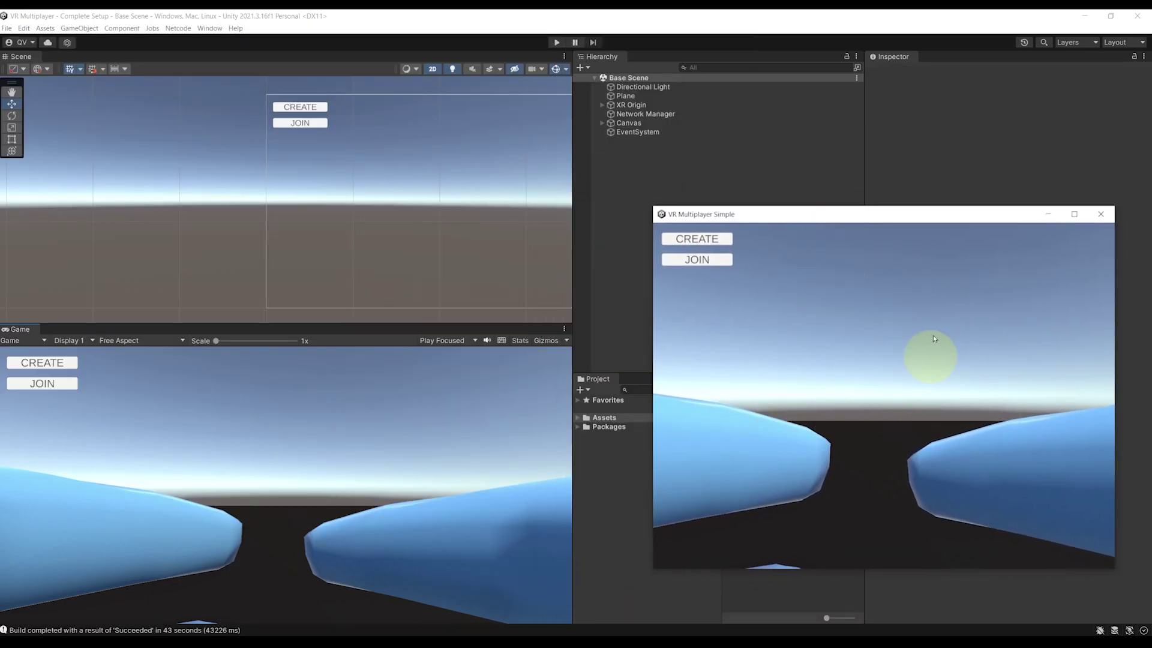
- Run the scene in play mode, host with CREATE, inspect the spawned Network Player(Clone), and join from the VR Multiplayer Simple build
{"action": "left_click", "coordinate": [556, 43]}
{"action": "left_click", "coordinate": [40, 363]}
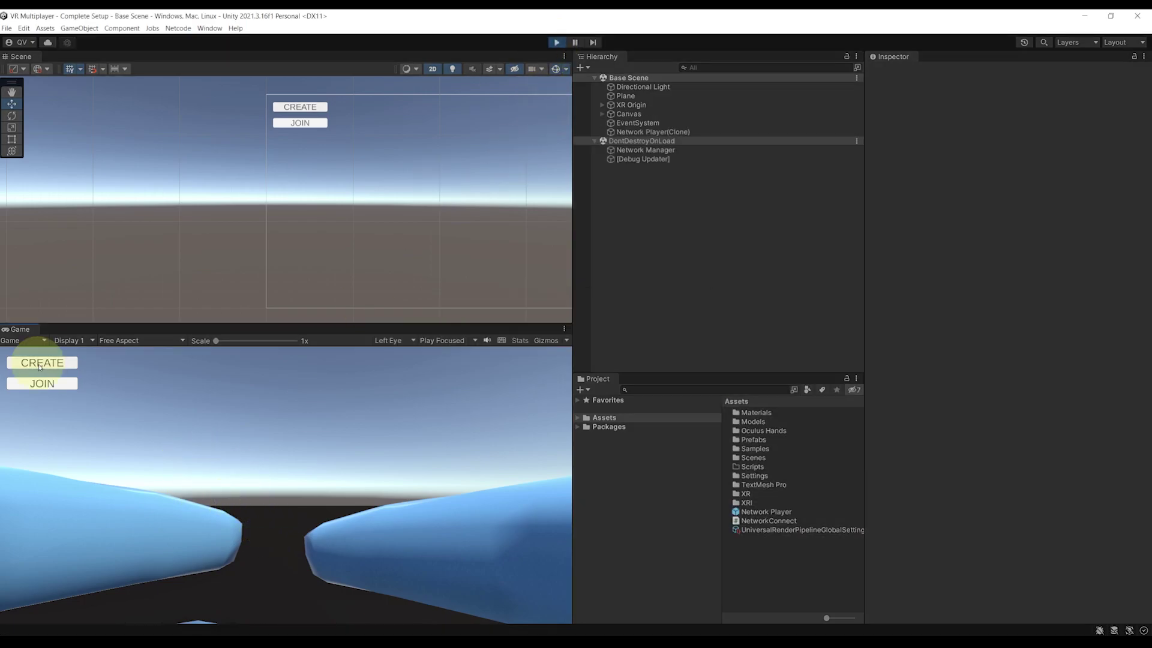
{"action": "left_click", "coordinate": [650, 133]}
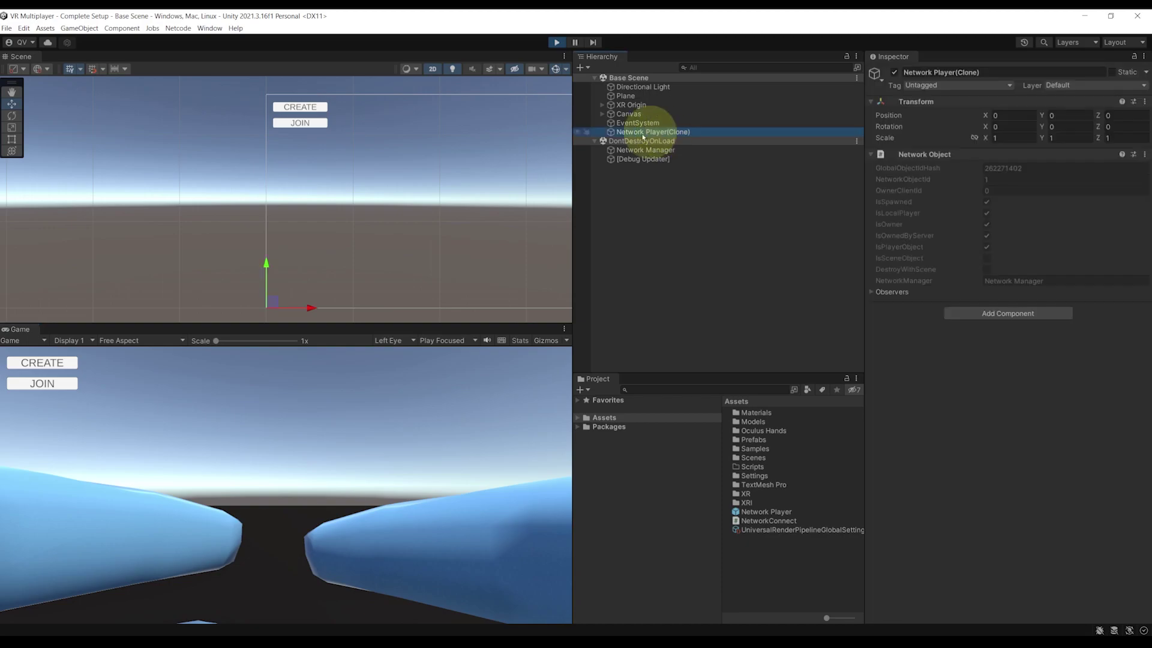
{"action": "left_click", "coordinate": [499, 633]}
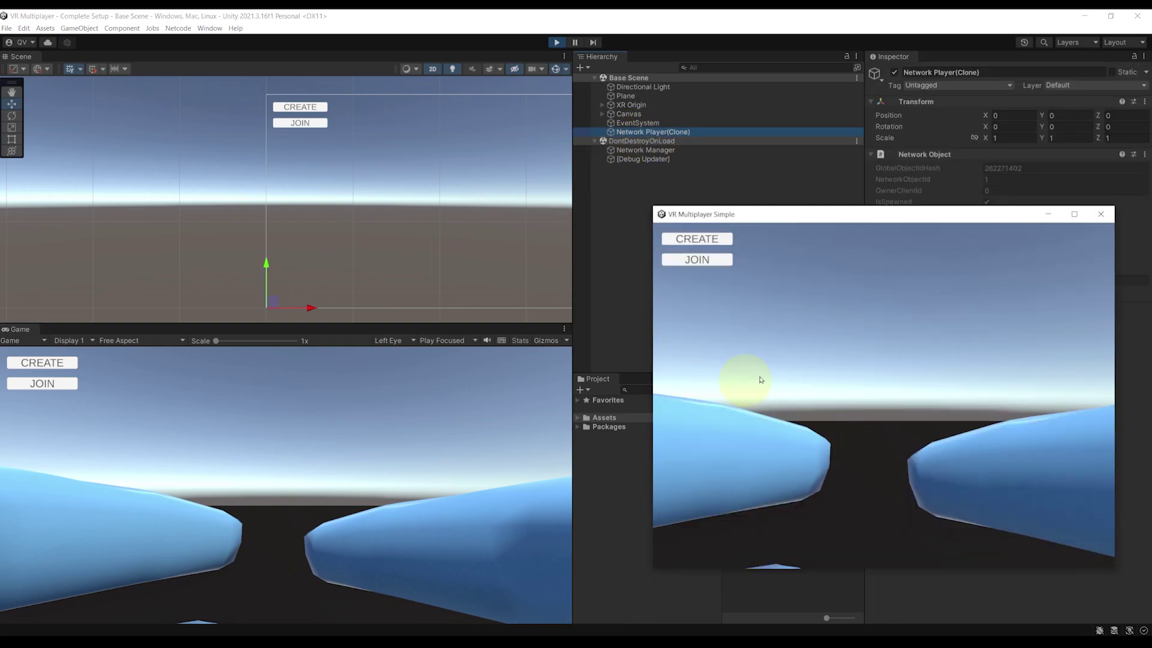
{"action": "left_click", "coordinate": [694, 260]}
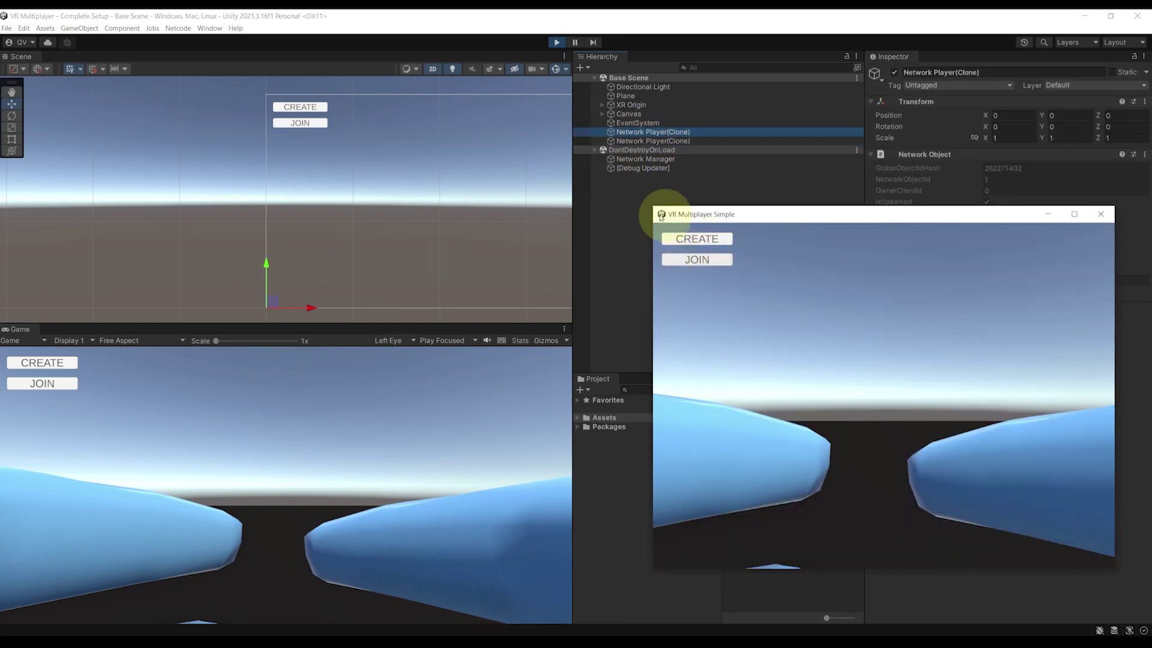
- Inspect the second Network Player(Clone) and its Network Object ownership, and close the VR Multiplayer Simple build
{"action": "left_click", "coordinate": [632, 213]}
{"action": "left_click", "coordinate": [645, 141]}
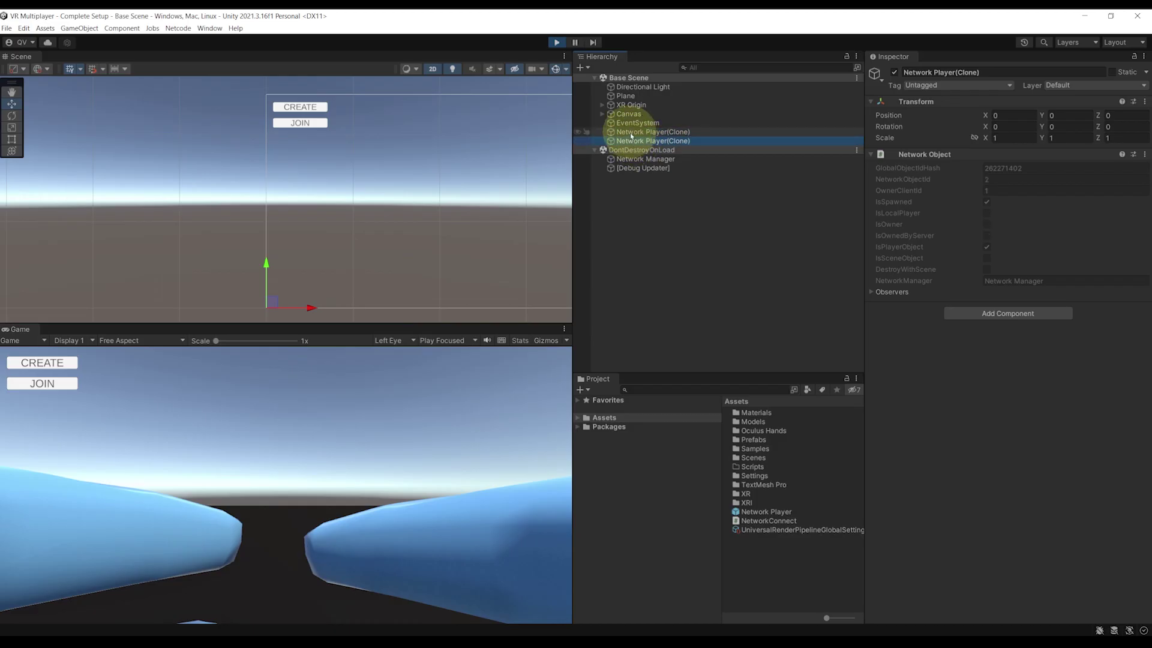
{"action": "left_click", "coordinate": [914, 219]}
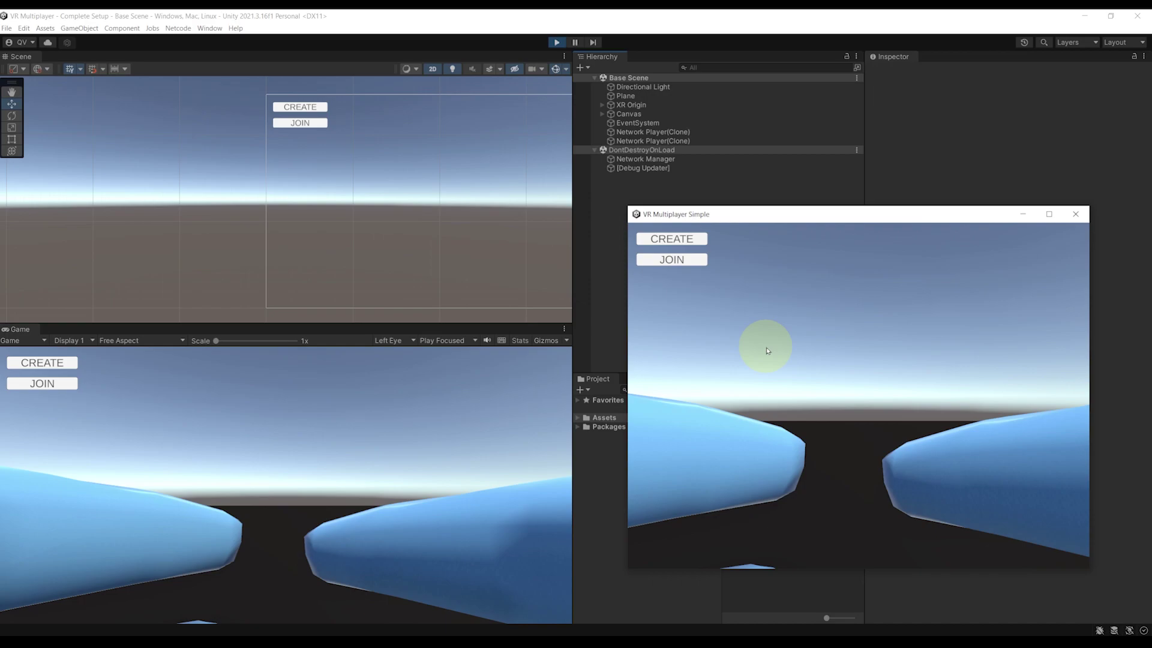
{"action": "left_click_drag", "start_coordinate": [746, 215], "coordinate": [620, 229]}
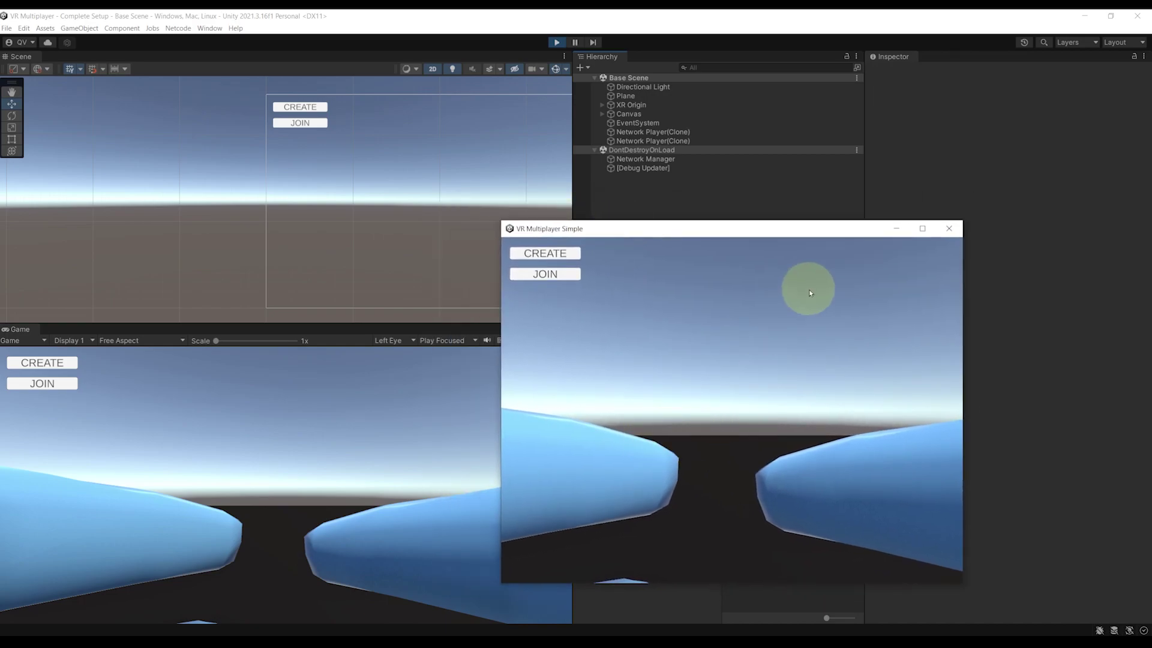
{"action": "left_click", "coordinate": [948, 228]}
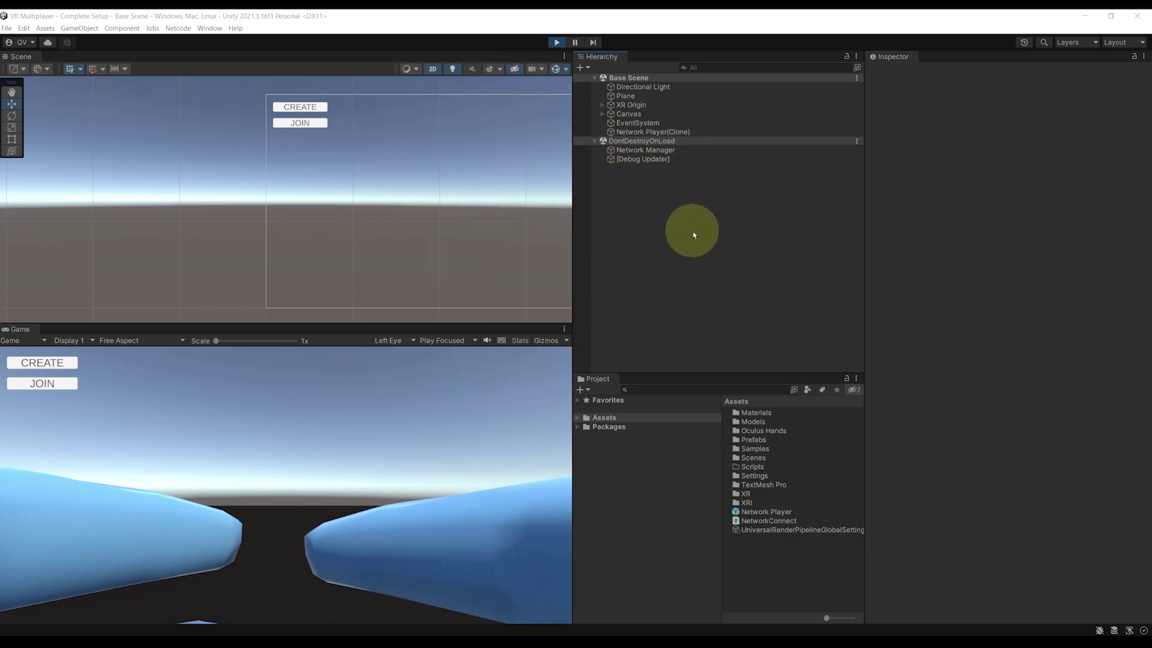
- Inspect the host's Network Player(Clone) and frame the XR Origin in the Scene view, and stop playing
{"action": "left_click", "coordinate": [652, 133]}
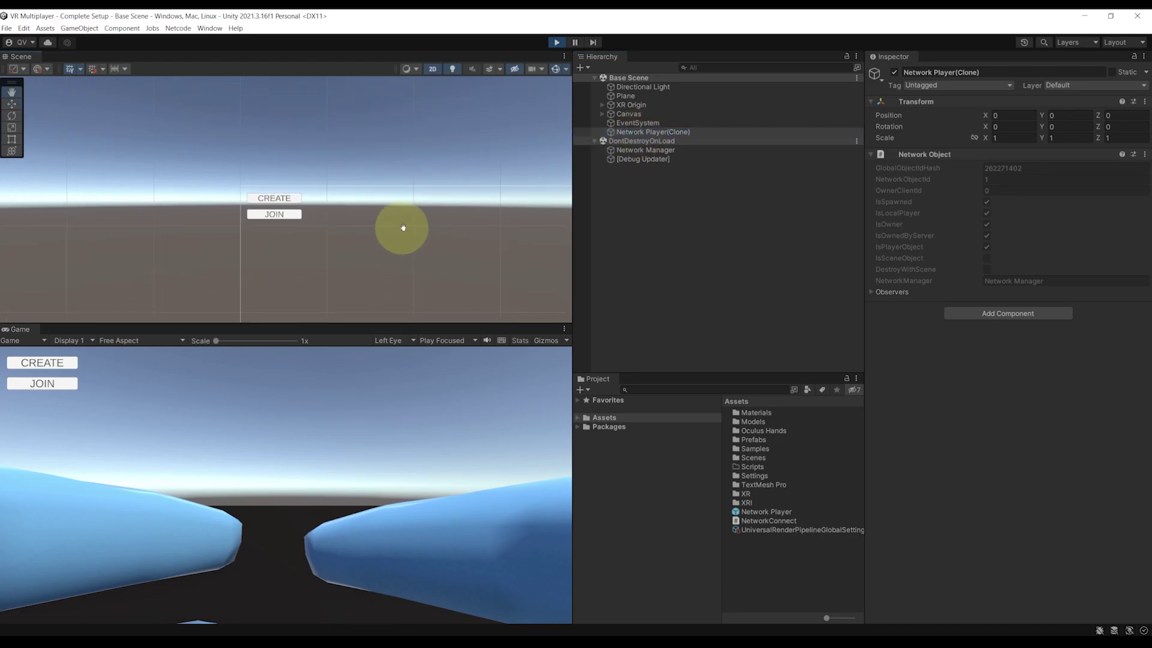
{"action": "double_click", "coordinate": [631, 105]}
{"action": "left_click_drag", "start_coordinate": [424, 244], "coordinate": [368, 226], "text": "alt"}
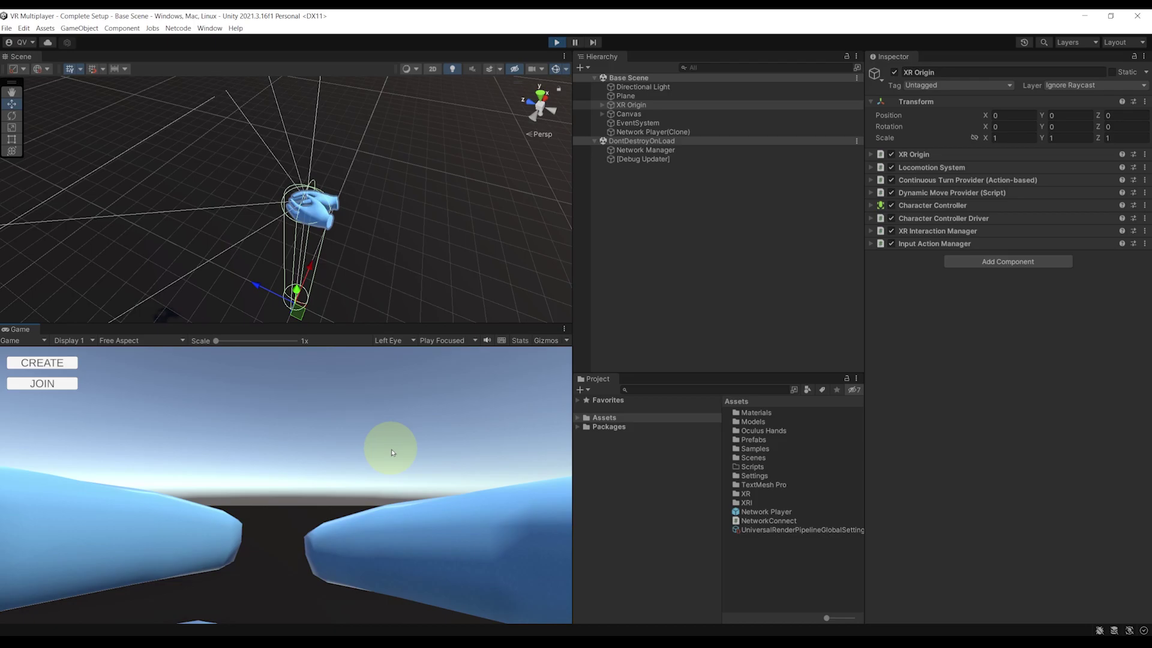
{"action": "key", "text": "ctrl+p"}
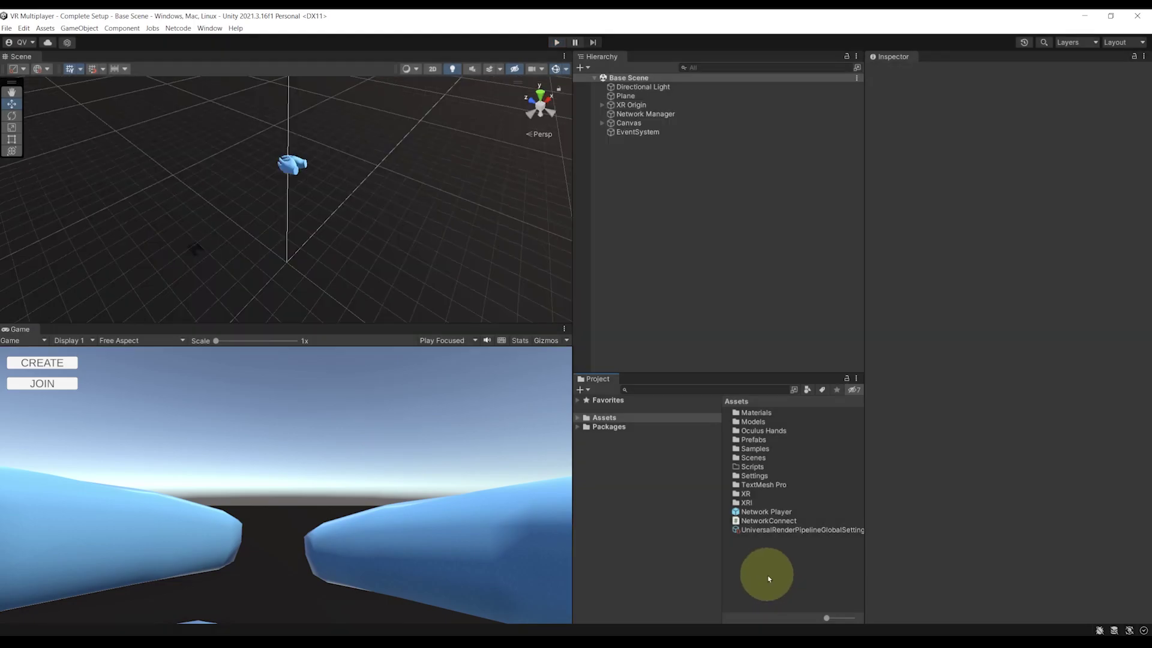
- Place an instance of the Network Player prefab in Base Scene and check it against the XR Origin
{"action": "left_click", "coordinate": [766, 512]}
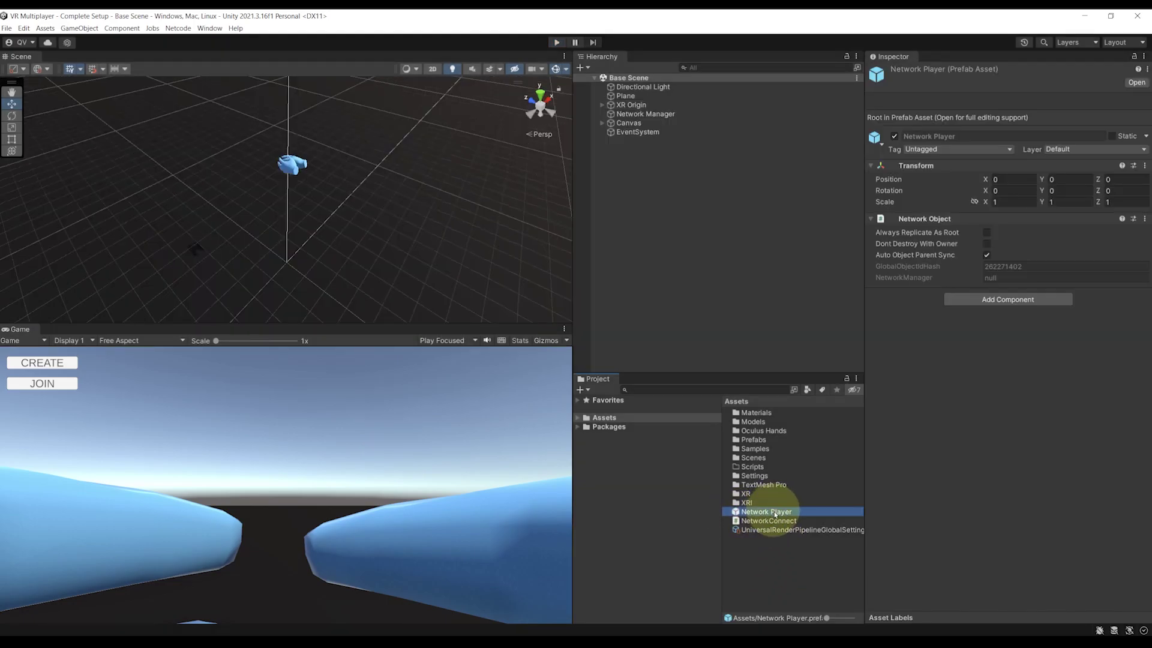
{"action": "left_click_drag", "start_coordinate": [774, 514], "coordinate": [656, 275]}
{"action": "left_click", "coordinate": [656, 285]}
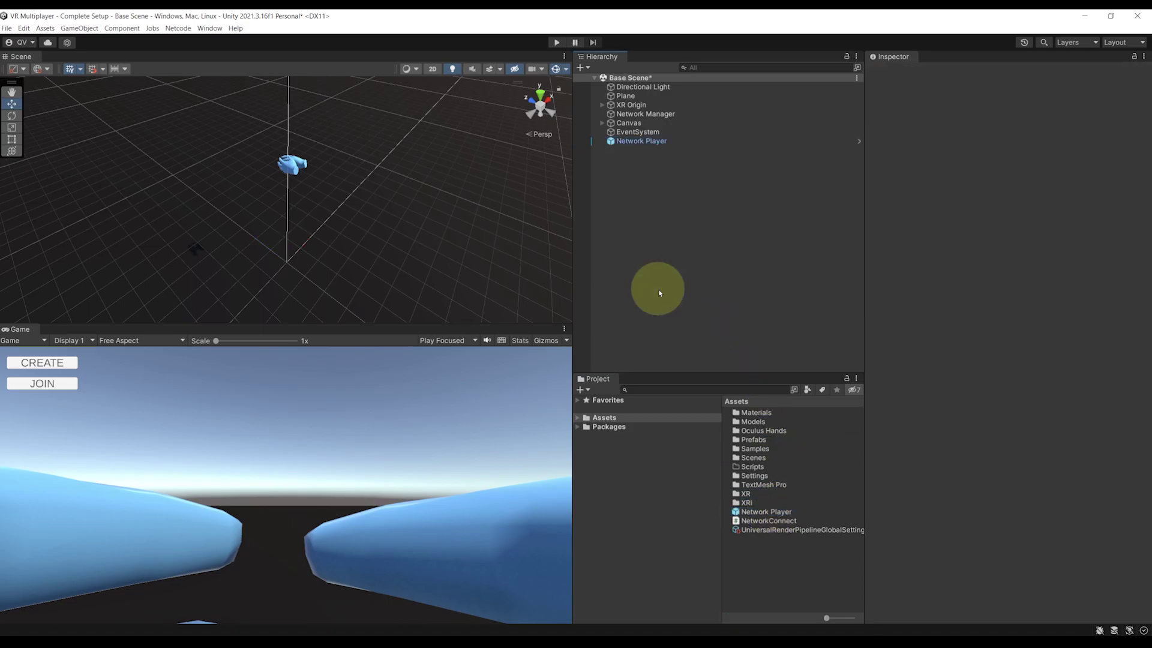
{"action": "left_click", "coordinate": [645, 140]}
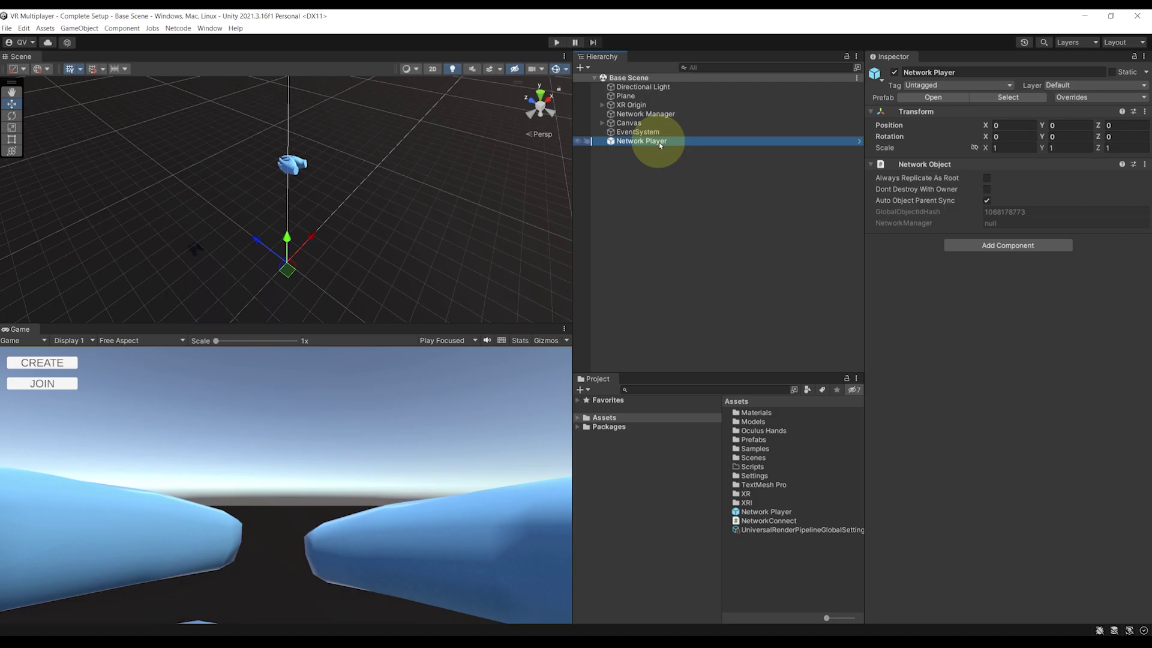
{"action": "left_click", "coordinate": [636, 106]}
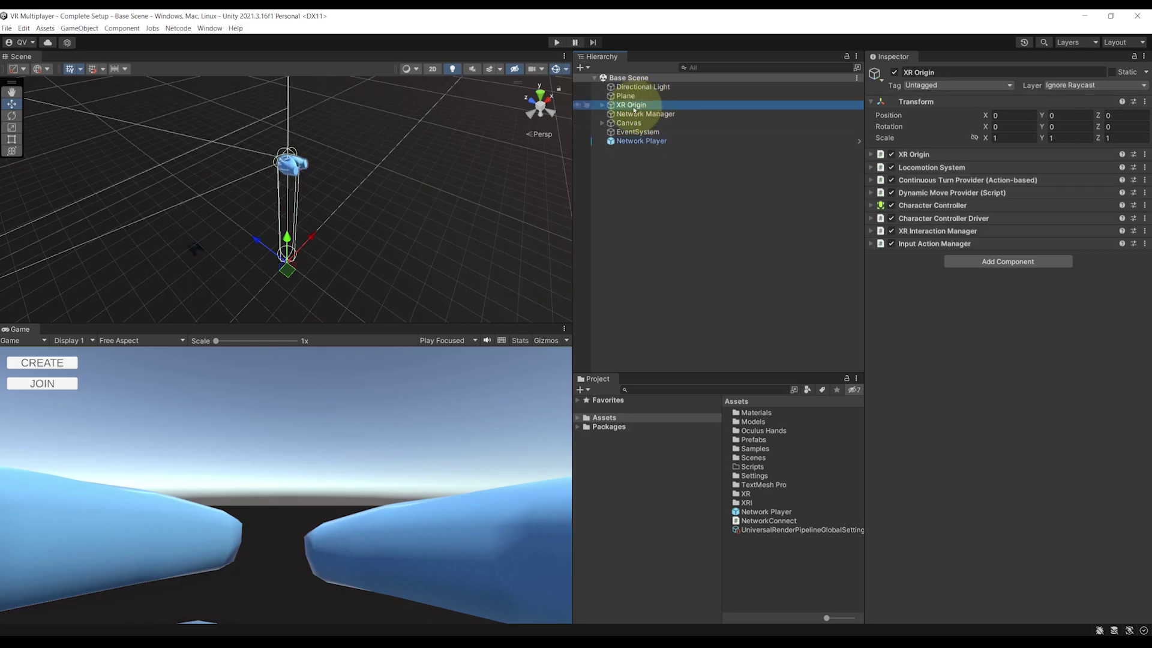
- Create three empty child objects under Network Player named Head, Left Hand and Right Hand
{"action": "left_click", "coordinate": [640, 141]}
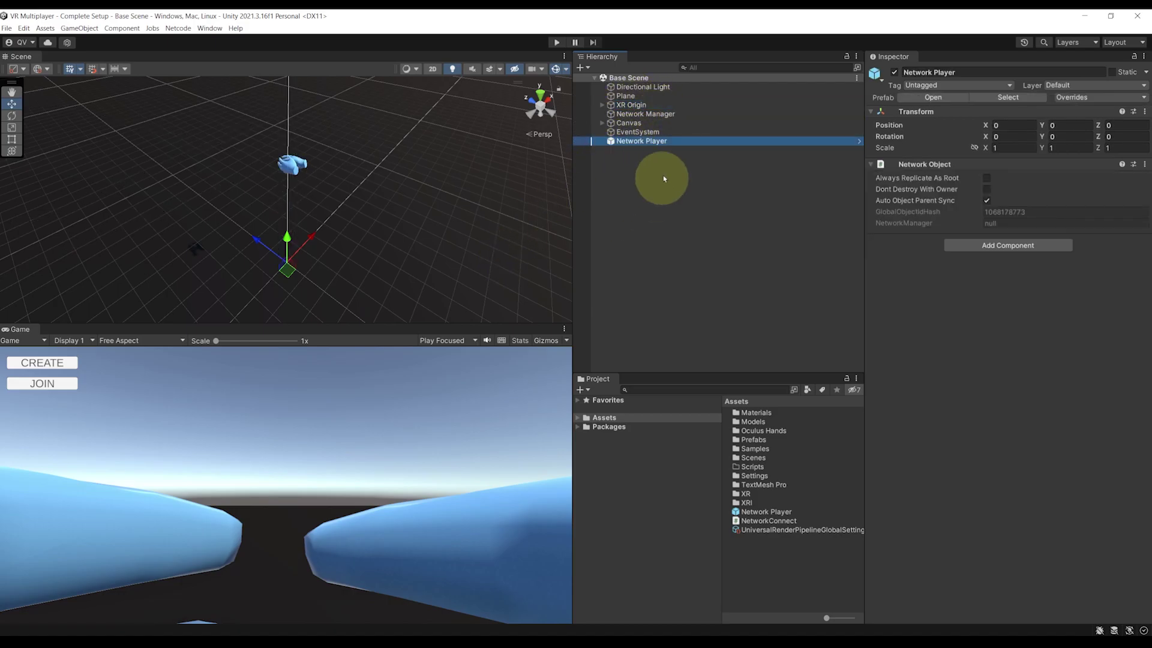
{"action": "right_click", "coordinate": [635, 151]}
{"action": "left_click", "coordinate": [705, 264]}
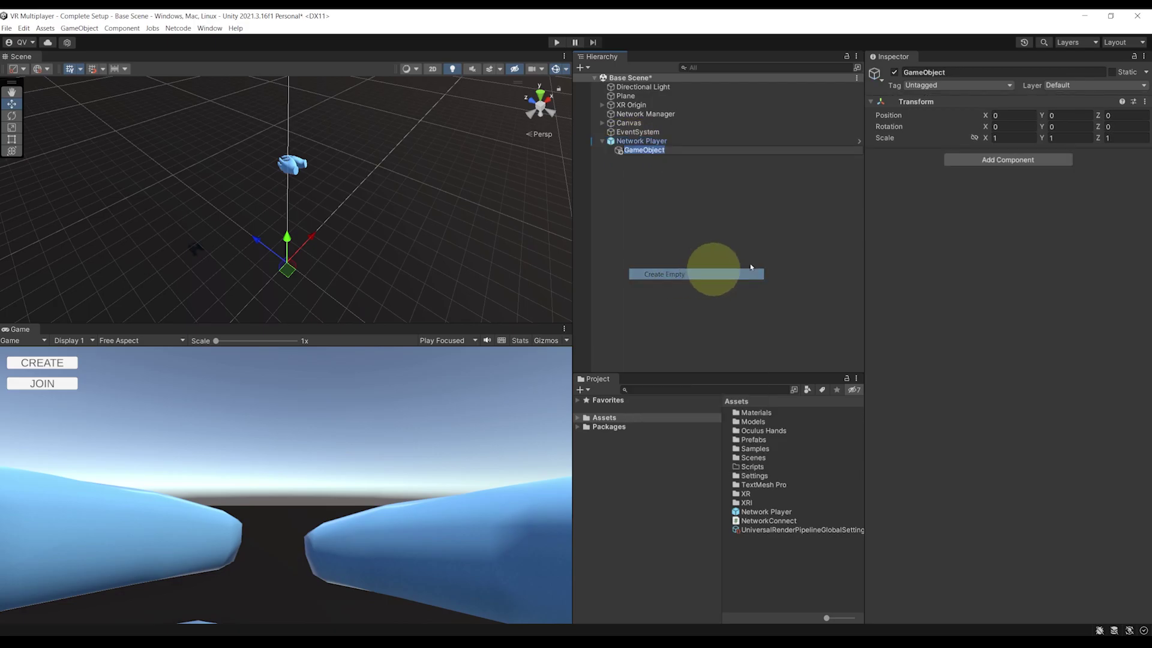
{"action": "key", "text": "ctrl+d"}
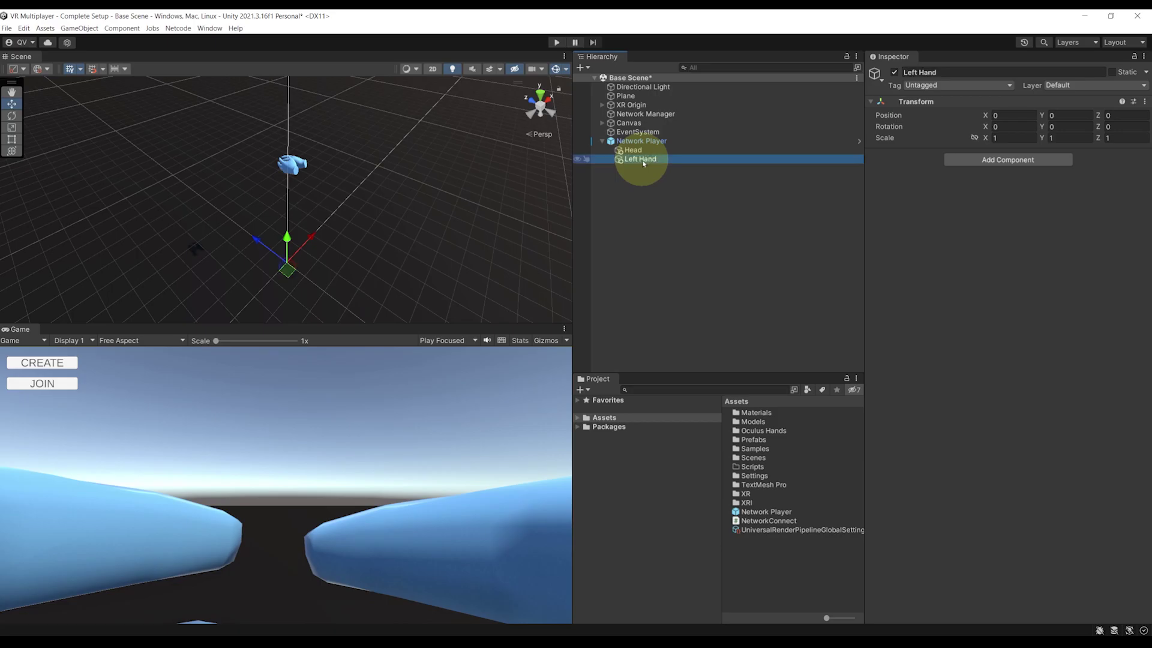
{"action": "key", "text": "ctrl+d"}
{"action": "key", "text": "F2"}
{"action": "type", "text": "Right Hand"}
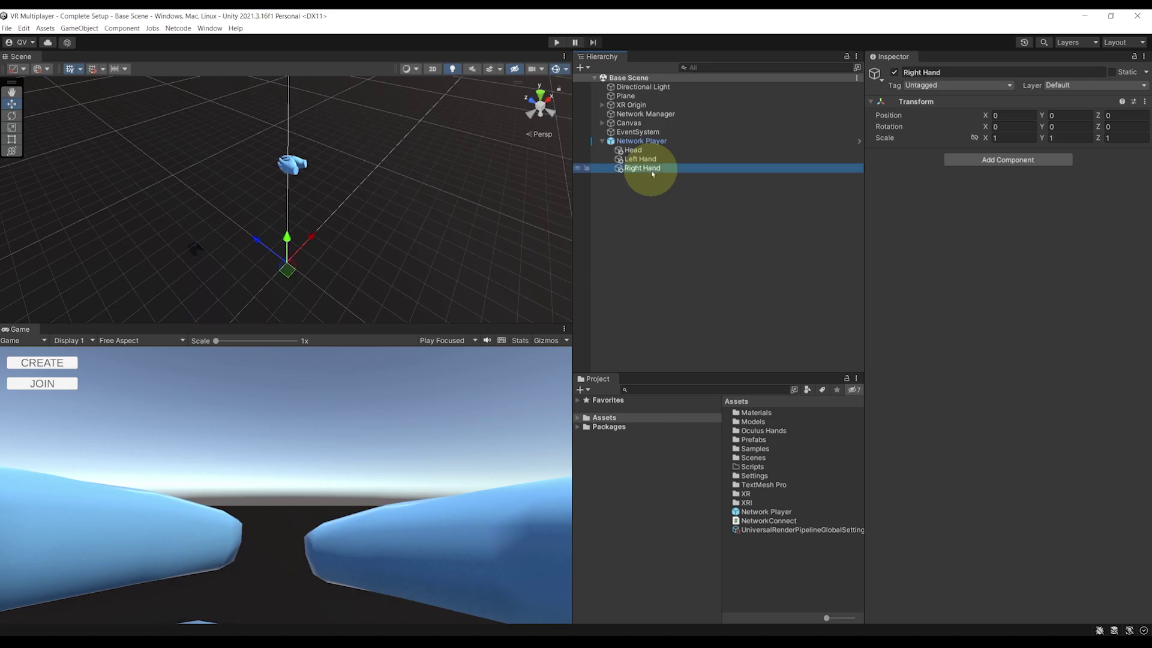
- Examine the XR Origin's hand models in the scene and compare them with the Network Player's empty Left Hand and Right Hand objects
{"action": "left_click", "coordinate": [292, 165]}
{"action": "scroll", "coordinate": [329, 206], "scroll_direction": "up", "scroll_amount": 2}
{"action": "left_click_drag", "start_coordinate": [330, 206], "coordinate": [396, 188], "text": "alt"}
{"action": "left_click", "coordinate": [356, 193]}
{"action": "left_click", "coordinate": [640, 214]}
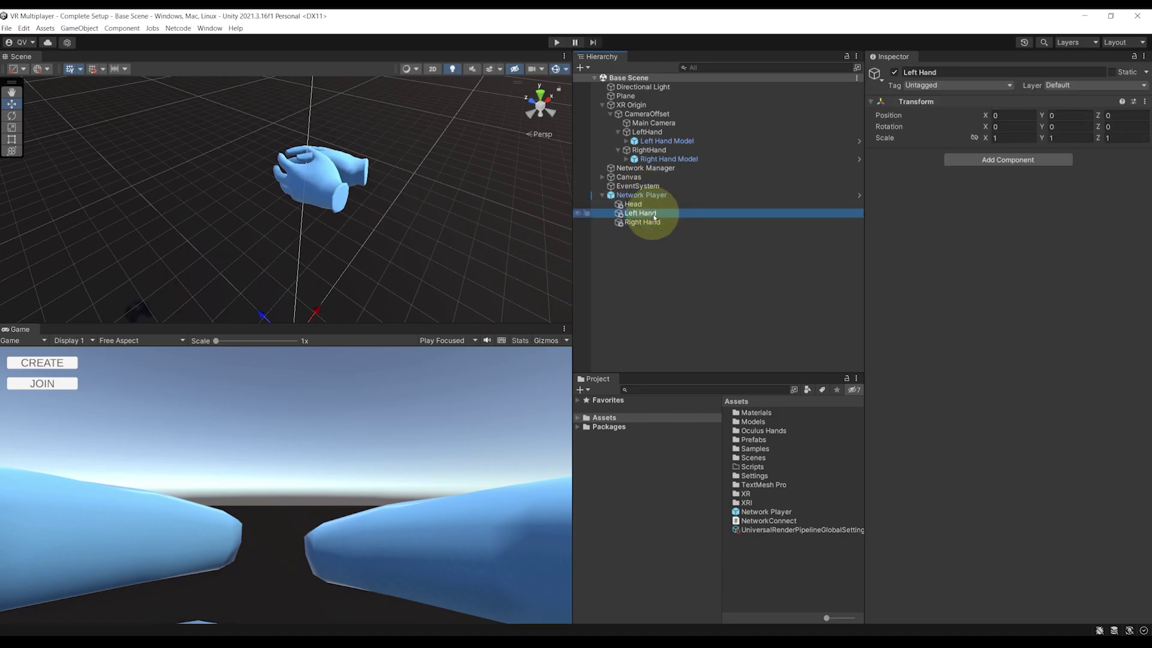
{"action": "left_click", "coordinate": [654, 224]}
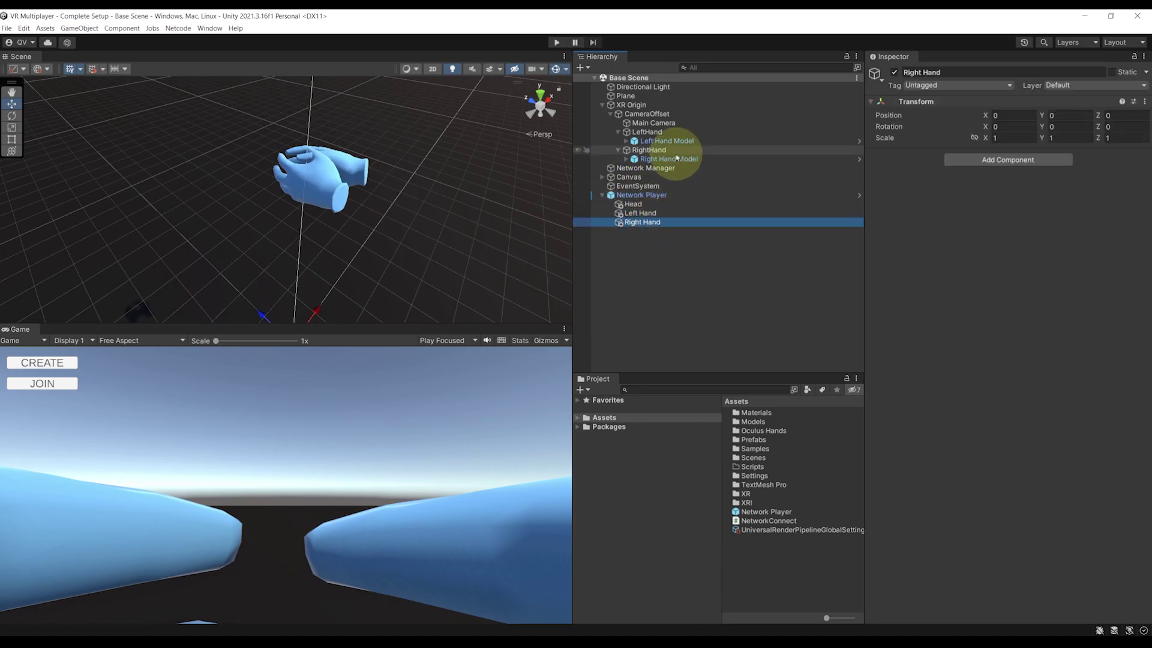
{"action": "left_click", "coordinate": [663, 141]}
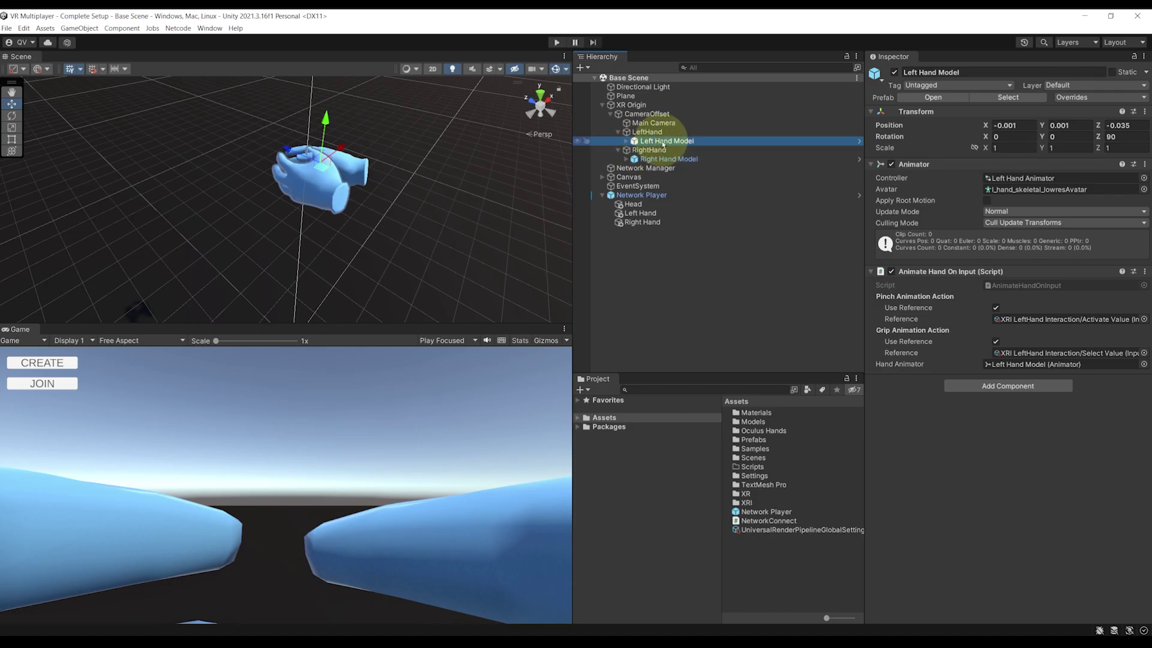
- Add the Left Hand Model and Right Hand Model prefabs from Oculus Hands/Prefabs as children of the Network Player's Left Hand and Right Hand
{"action": "double_click", "coordinate": [765, 431]}
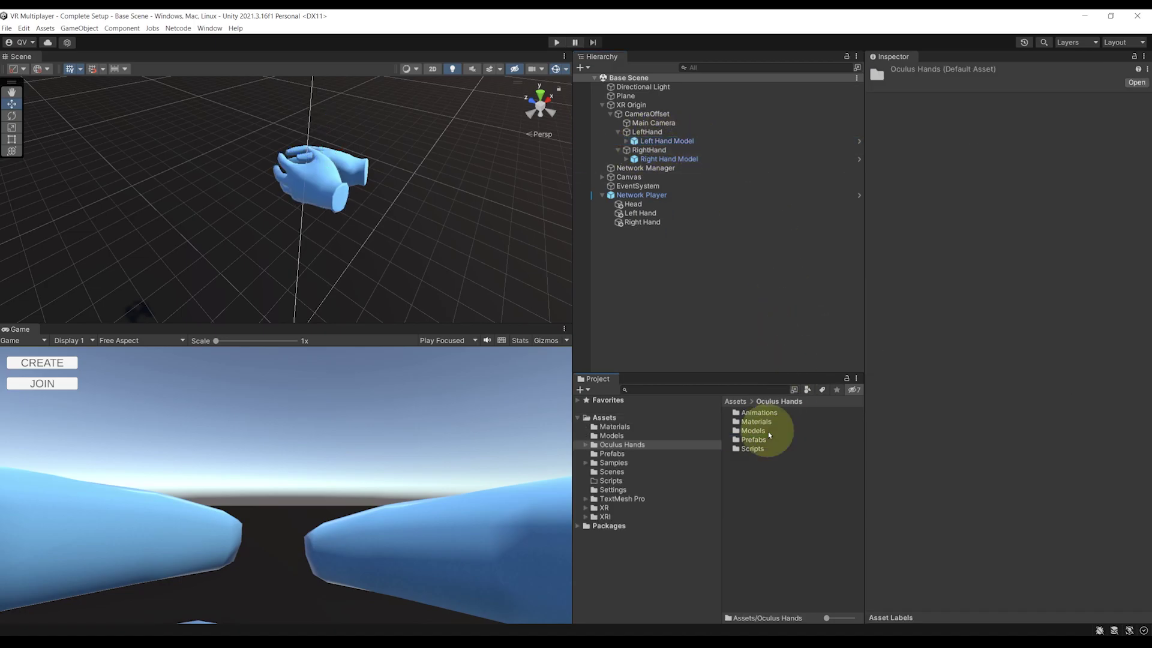
{"action": "double_click", "coordinate": [754, 440]}
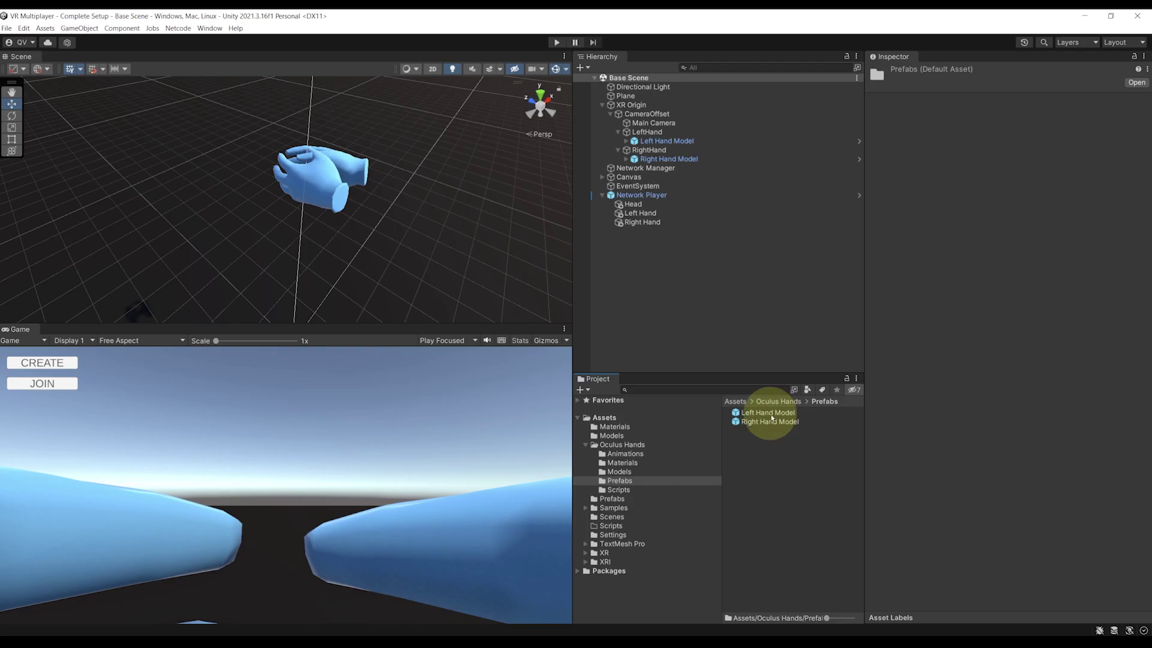
{"action": "left_click_drag", "start_coordinate": [768, 412], "coordinate": [639, 214]}
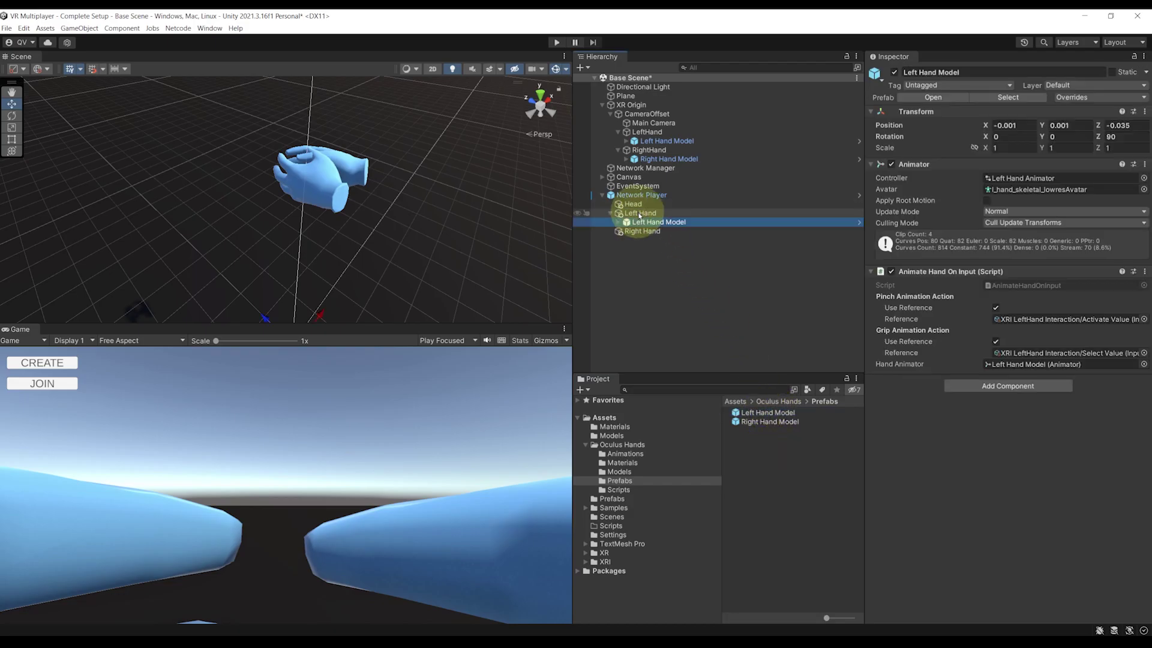
{"action": "left_click_drag", "start_coordinate": [757, 423], "coordinate": [666, 280]}
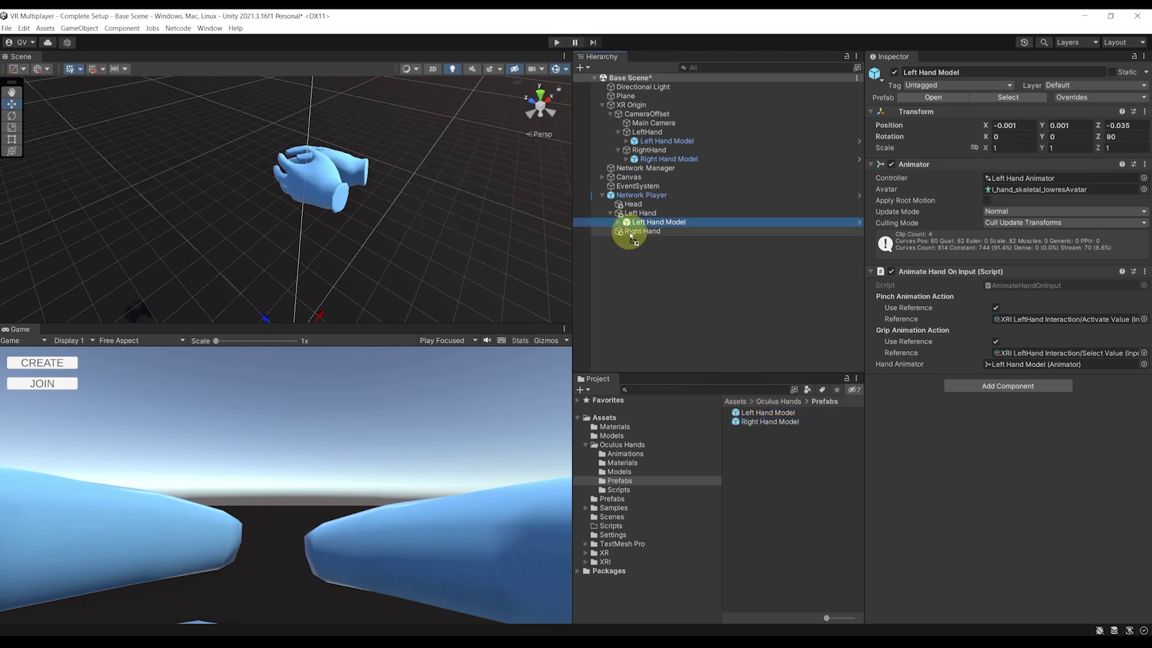
{"action": "left_click_drag", "start_coordinate": [632, 237], "coordinate": [632, 235]}
{"action": "right_click_drag", "start_coordinate": [349, 238], "coordinate": [326, 203]}
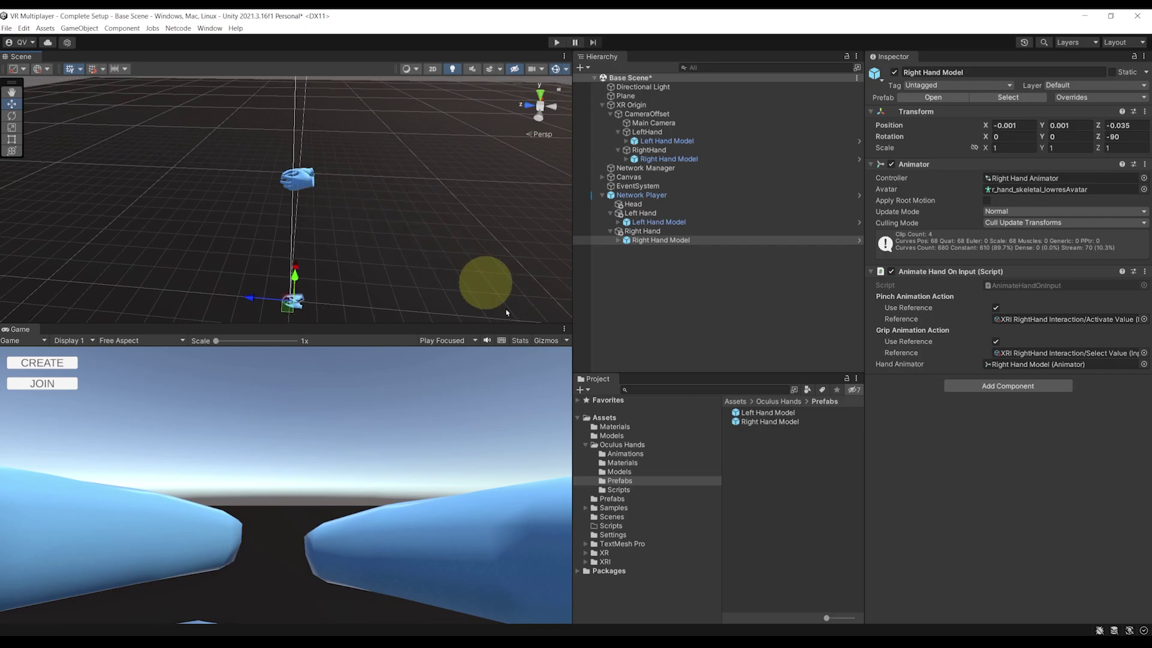
- Preview the Head prefab from Assets/Prefabs, add it as a child of the Network Player's Head object, and check it in the scene
{"action": "left_click", "coordinate": [604, 418]}
{"action": "left_click", "coordinate": [586, 444]}
{"action": "left_click", "coordinate": [610, 453]}
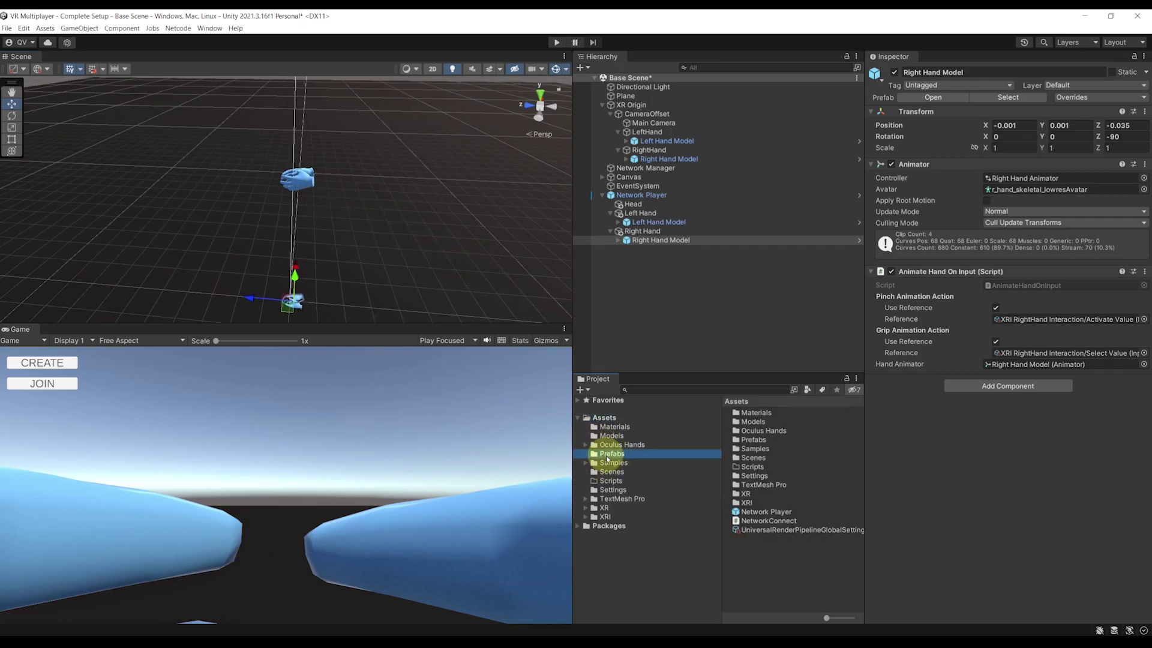
{"action": "left_click", "coordinate": [747, 413]}
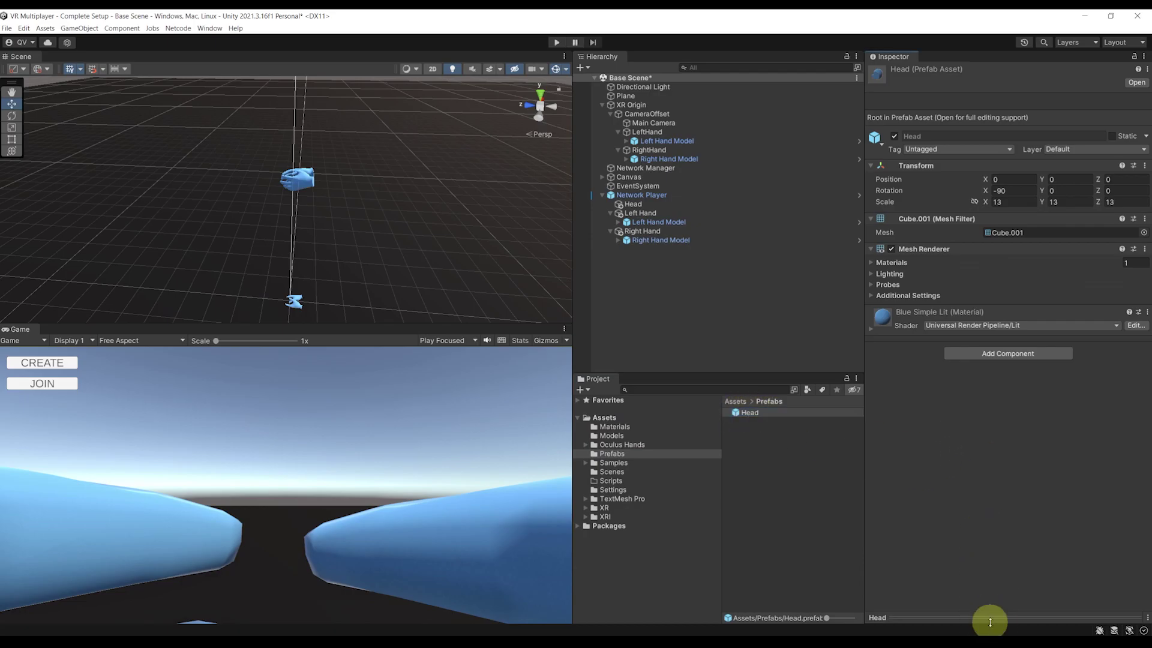
{"action": "left_click_drag", "start_coordinate": [990, 618], "coordinate": [1010, 204]}
{"action": "left_click_drag", "start_coordinate": [970, 445], "coordinate": [852, 254]}
{"action": "left_click_drag", "start_coordinate": [1062, 421], "coordinate": [1036, 419]}
{"action": "left_click_drag", "start_coordinate": [757, 412], "coordinate": [622, 207]}
{"action": "left_click_drag", "start_coordinate": [300, 244], "coordinate": [323, 187], "text": "alt"}
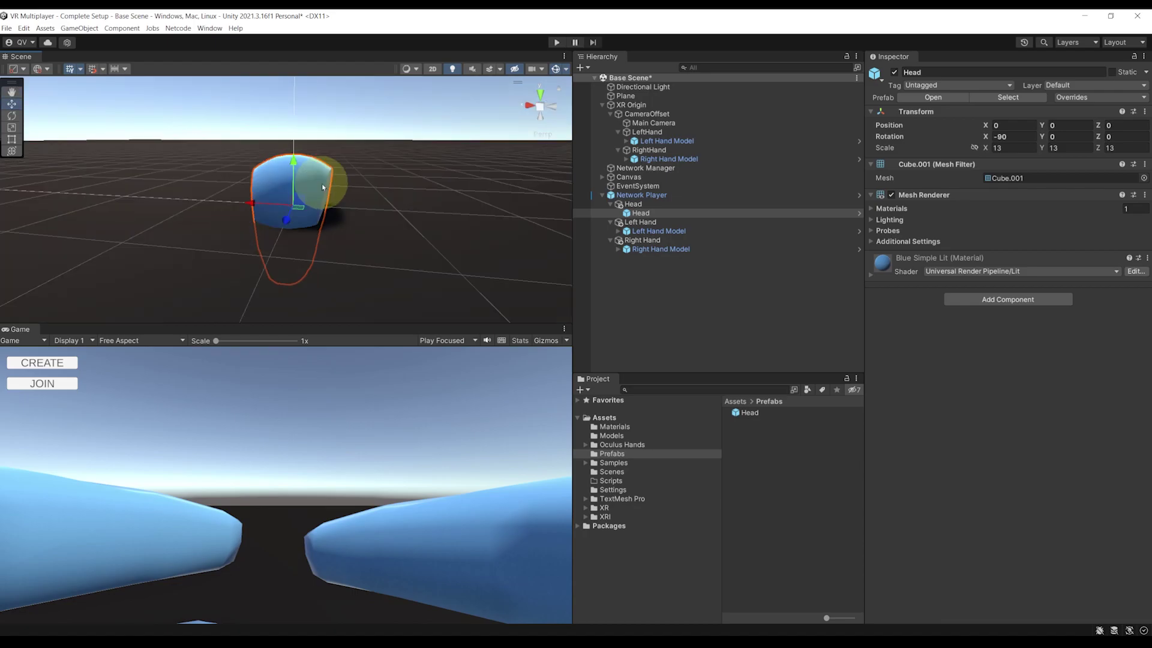
{"action": "left_click_drag", "start_coordinate": [323, 187], "coordinate": [317, 214], "text": "alt"}
{"action": "scroll", "coordinate": [409, 171], "scroll_direction": "down", "scroll_amount": 5}
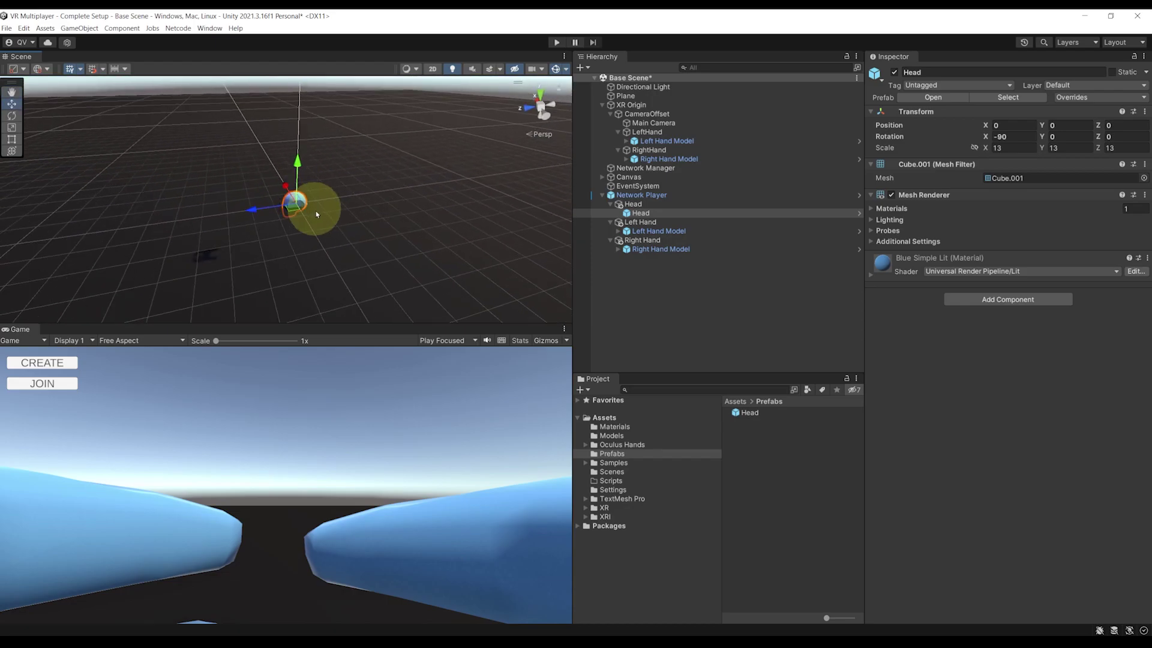
- Review the Network Player's hand models and its Head, Left Hand and Right Hand parent objects
{"action": "left_click", "coordinate": [655, 231]}
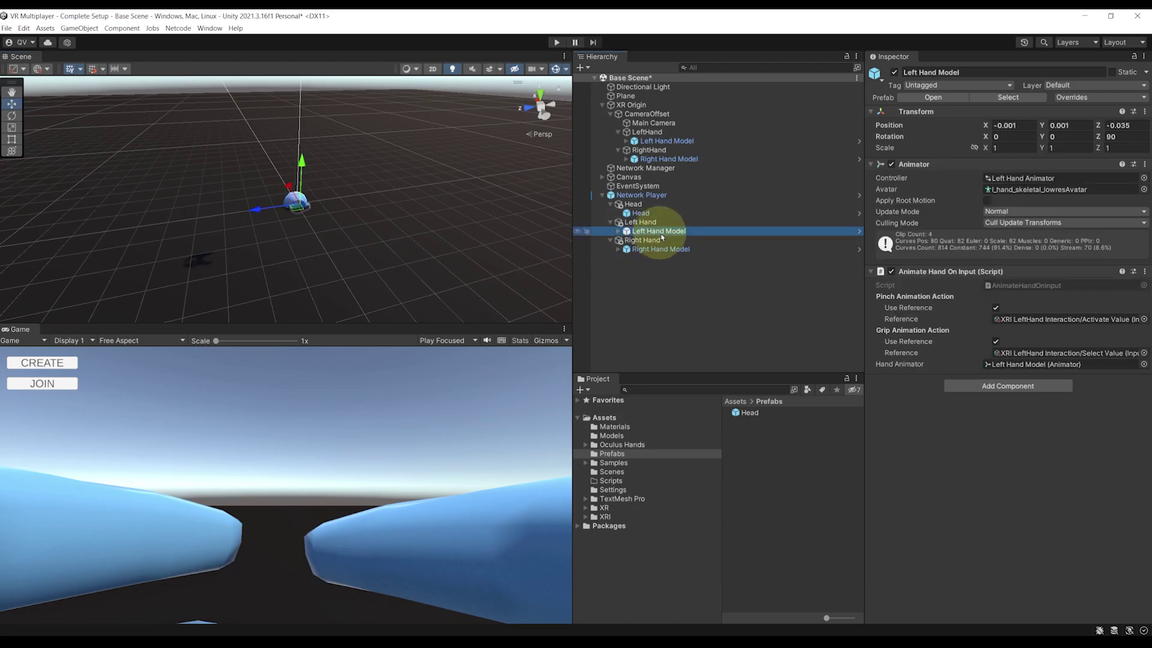
{"action": "left_click", "coordinate": [663, 250]}
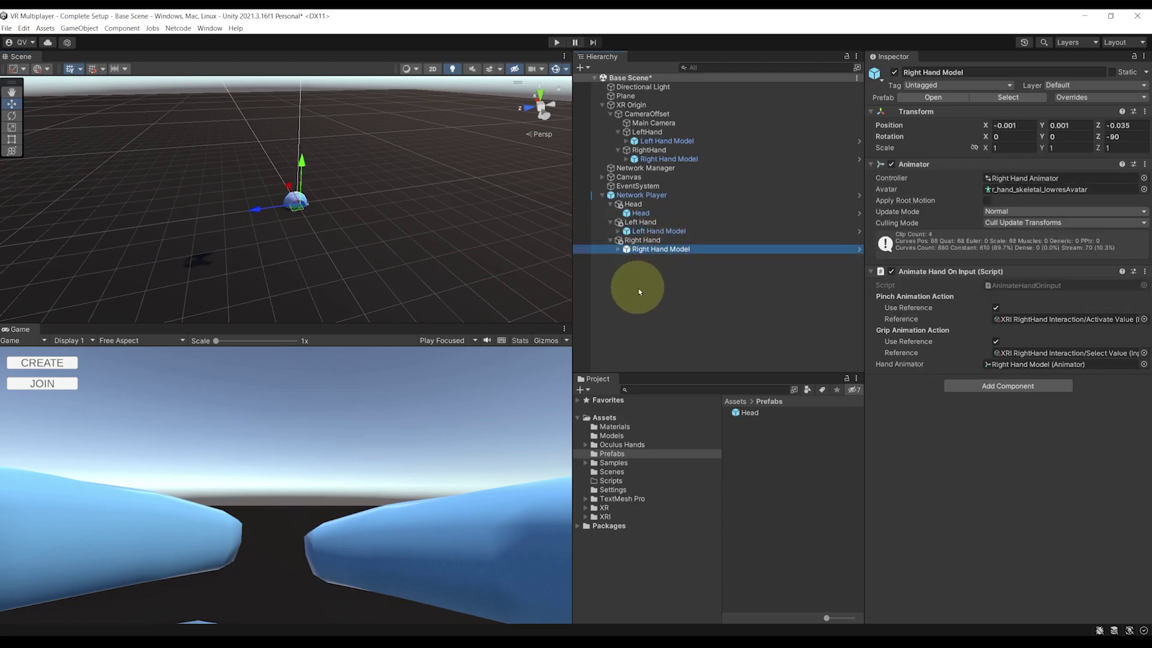
{"action": "left_click", "coordinate": [639, 292]}
{"action": "left_click", "coordinate": [643, 239]}
{"action": "left_click", "coordinate": [638, 205]}
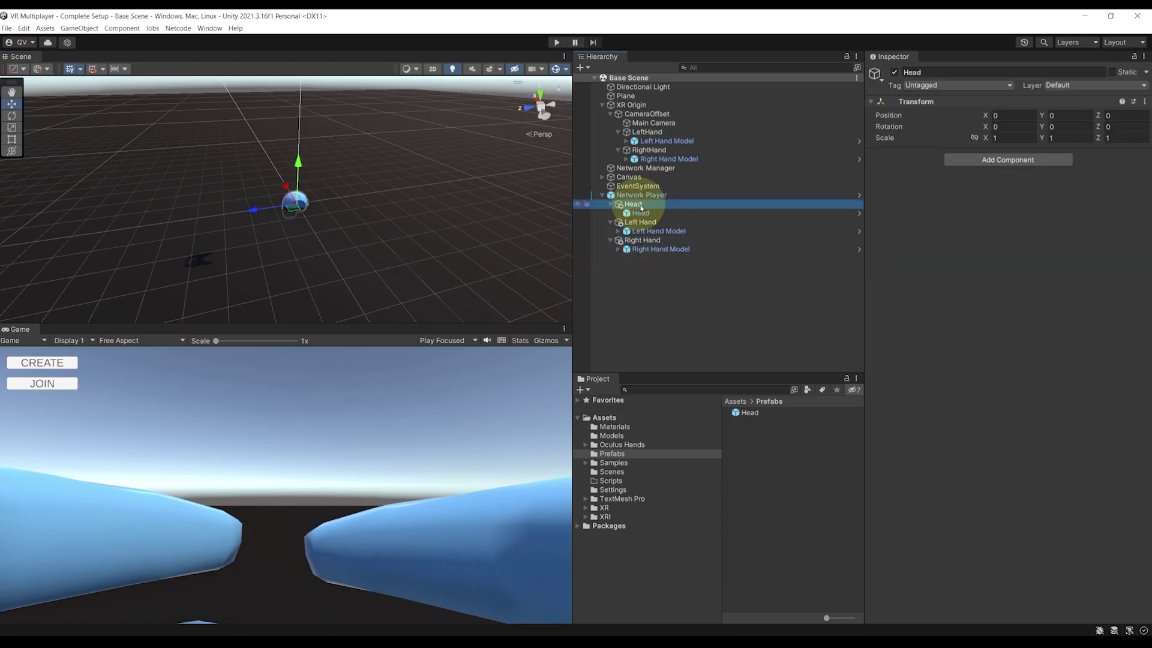
{"action": "left_click", "coordinate": [641, 223]}
{"action": "left_click", "coordinate": [653, 241]}
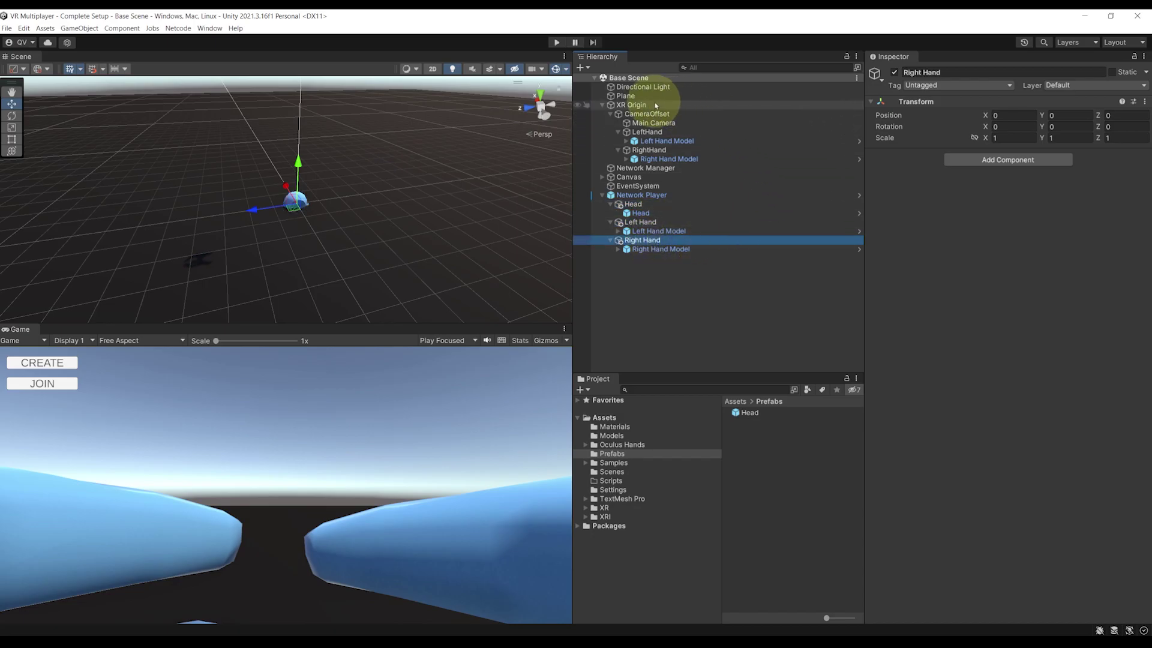
- Add a new script component named VRRigReferences to the XR Origin and open the script for editing
{"action": "right_click_drag", "start_coordinate": [246, 146], "coordinate": [279, 263]}
{"action": "left_click", "coordinate": [602, 195]}
{"action": "left_click", "coordinate": [654, 105]}
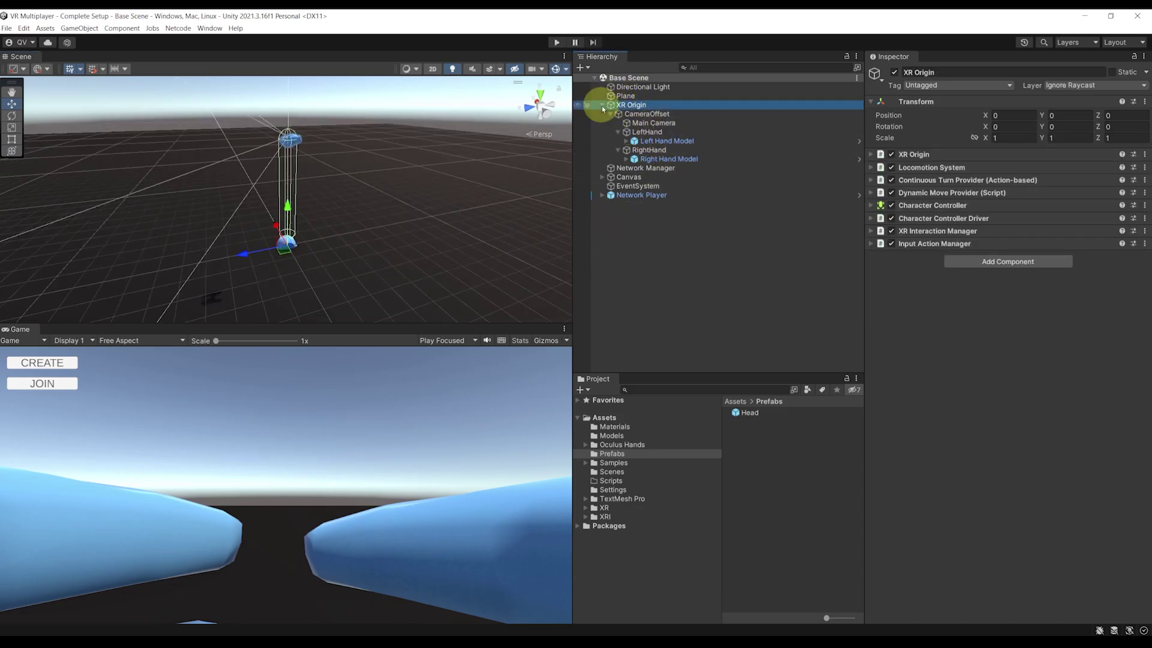
{"action": "left_click", "coordinate": [602, 105]}
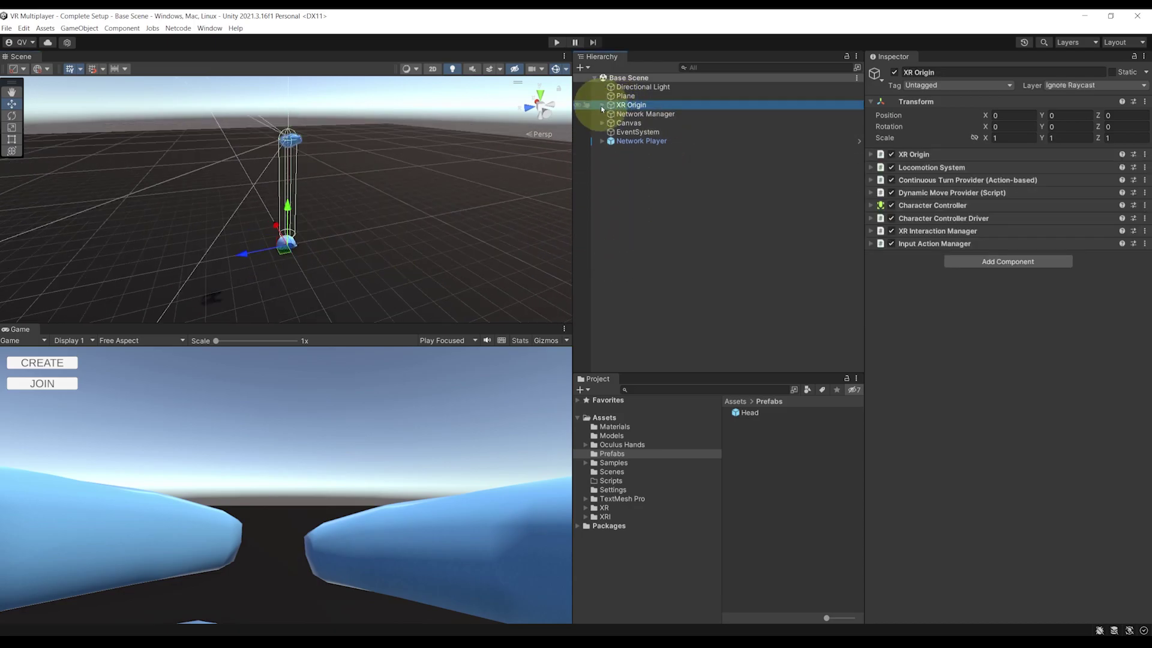
{"action": "left_click", "coordinate": [1006, 262]}
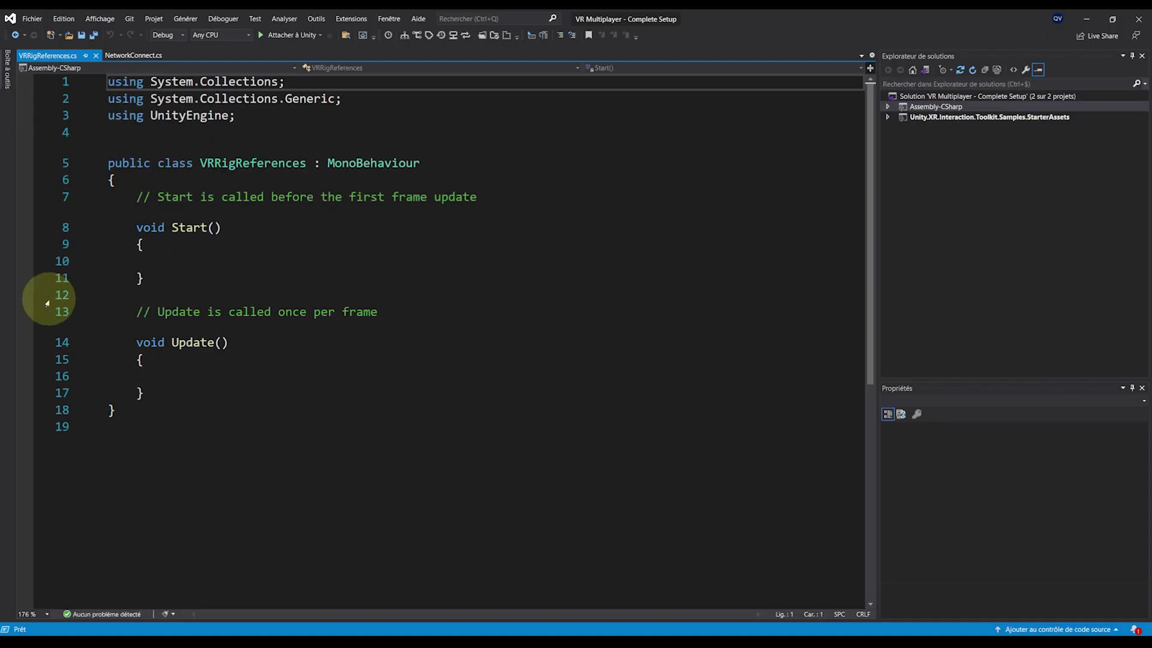
- Declare the public Transform fields root and head at the start of the VRRigReferences class
{"action": "scroll", "coordinate": [41, 298], "scroll_direction": "up", "scroll_amount": 5, "text": "ctrl"}
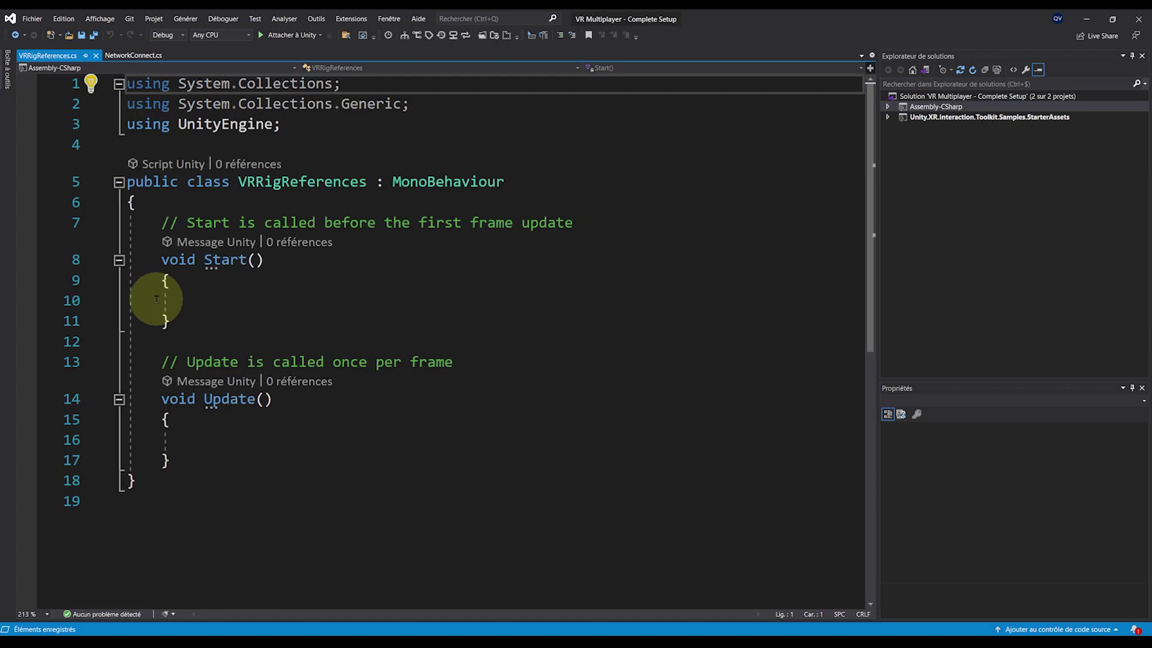
{"action": "left_click", "coordinate": [141, 204]}
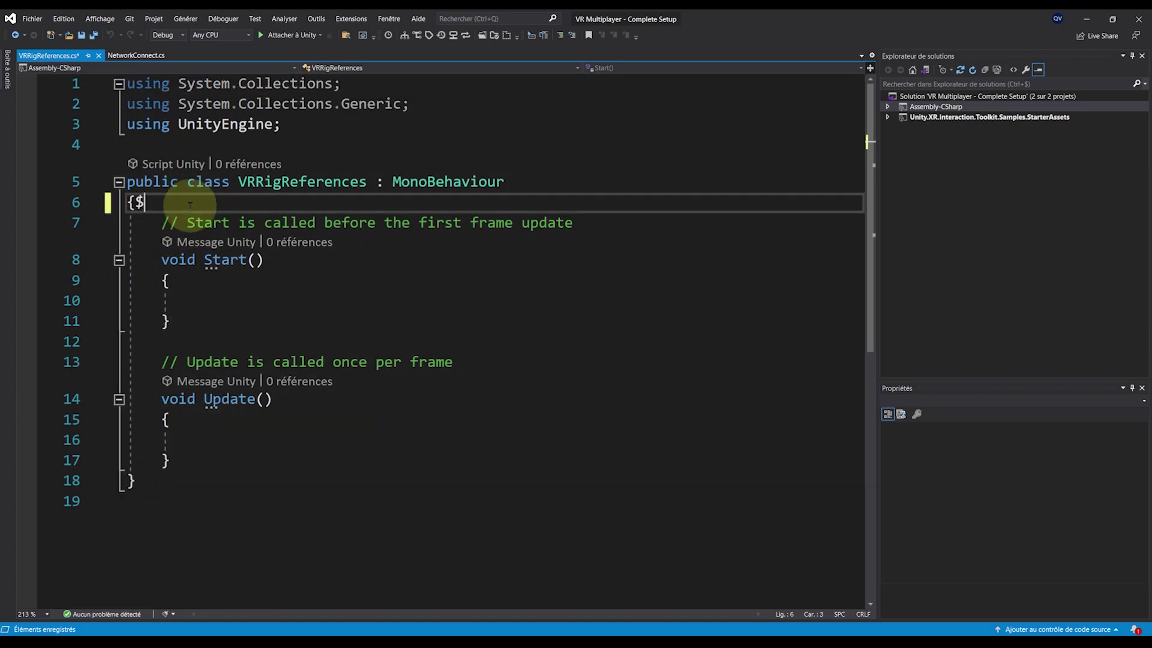
{"action": "key", "text": "Return"}
{"action": "key", "text": "Return"}
{"action": "key", "text": "Return"}
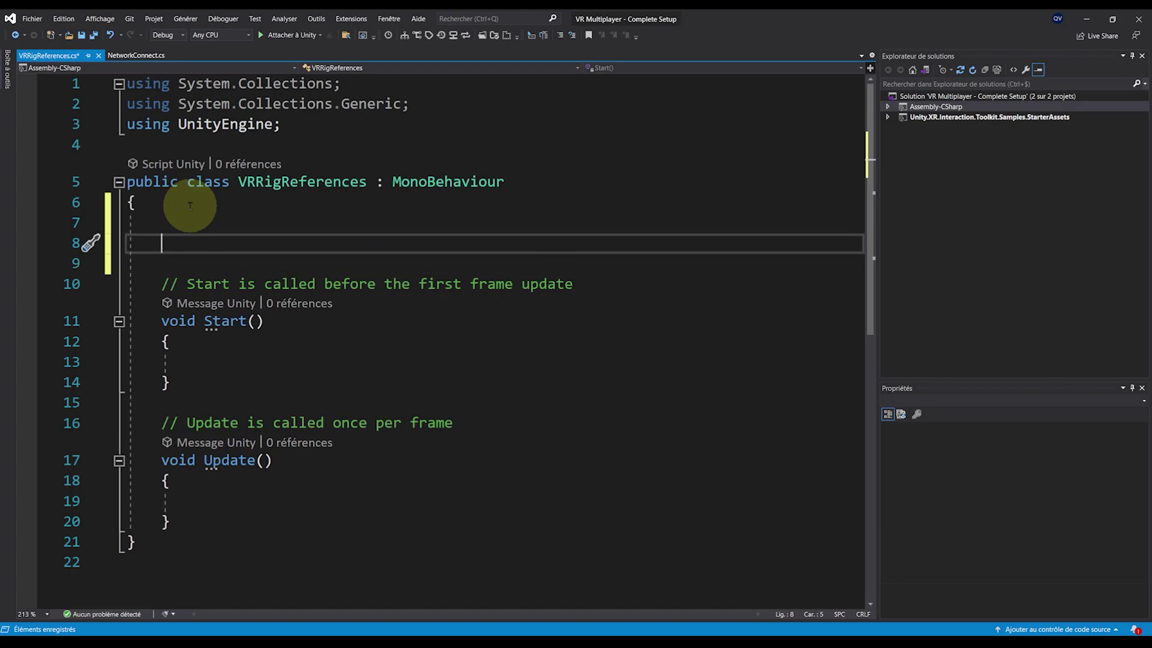
{"action": "type", "text": "public Transform root"}
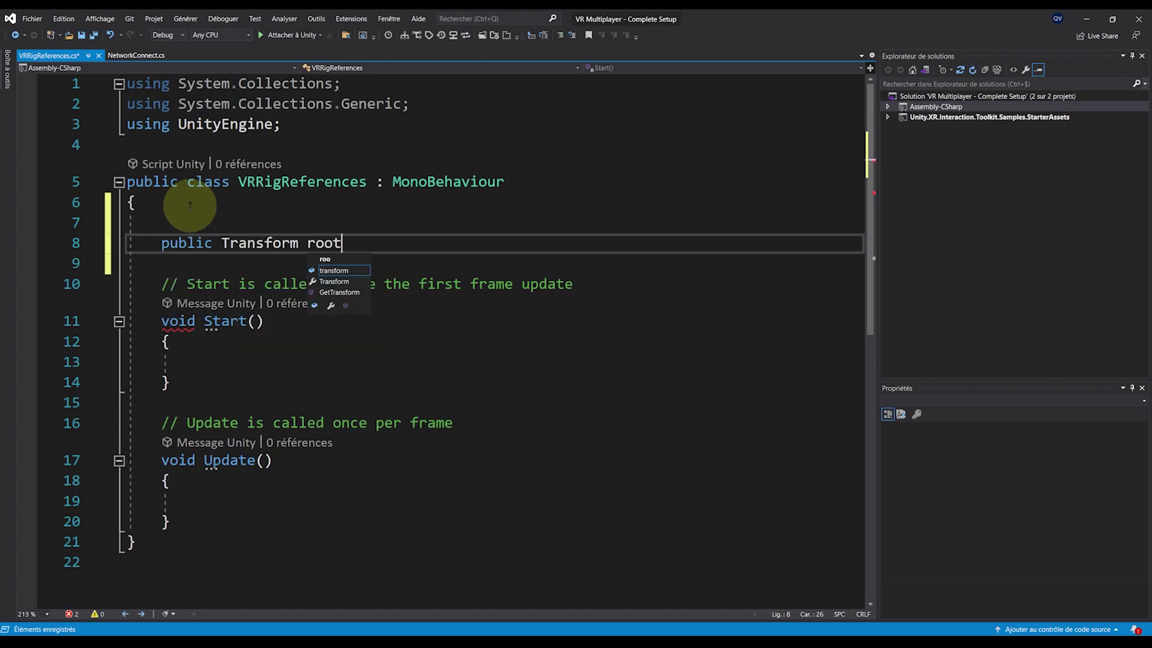
{"action": "type", "text": ";"}
{"action": "key", "text": "Return"}
{"action": "type", "text": "public Transform hea"}
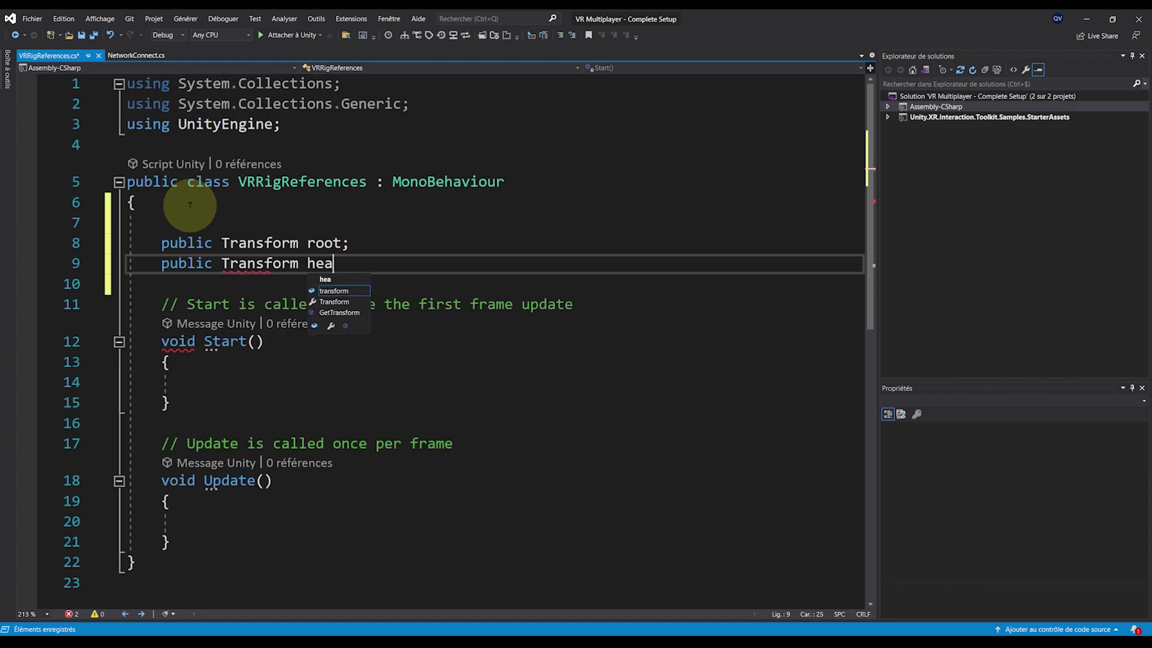
{"action": "type", "text": "d;"}
- Declare the public Transform fields leftHand and rightHand below head and save the script
{"action": "key", "text": "Return"}
{"action": "type", "text": "public Transform leftHand;"}
{"action": "key", "text": "Return"}
{"action": "type", "text": "public Transform"}
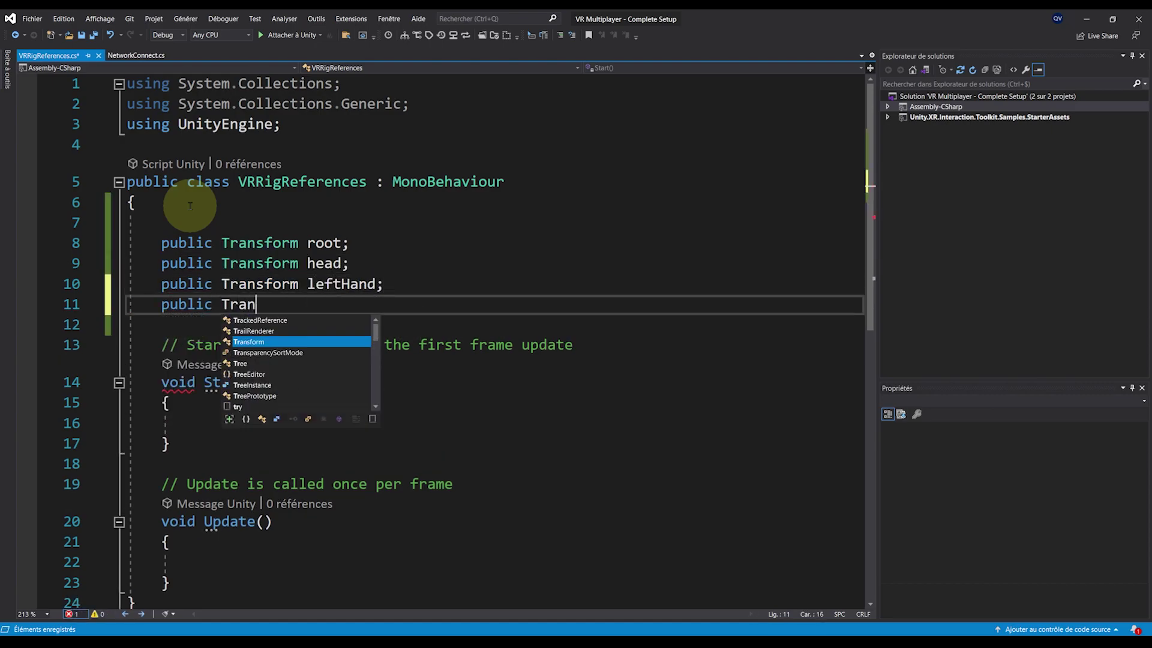
{"action": "type", "text": " rightHand;"}
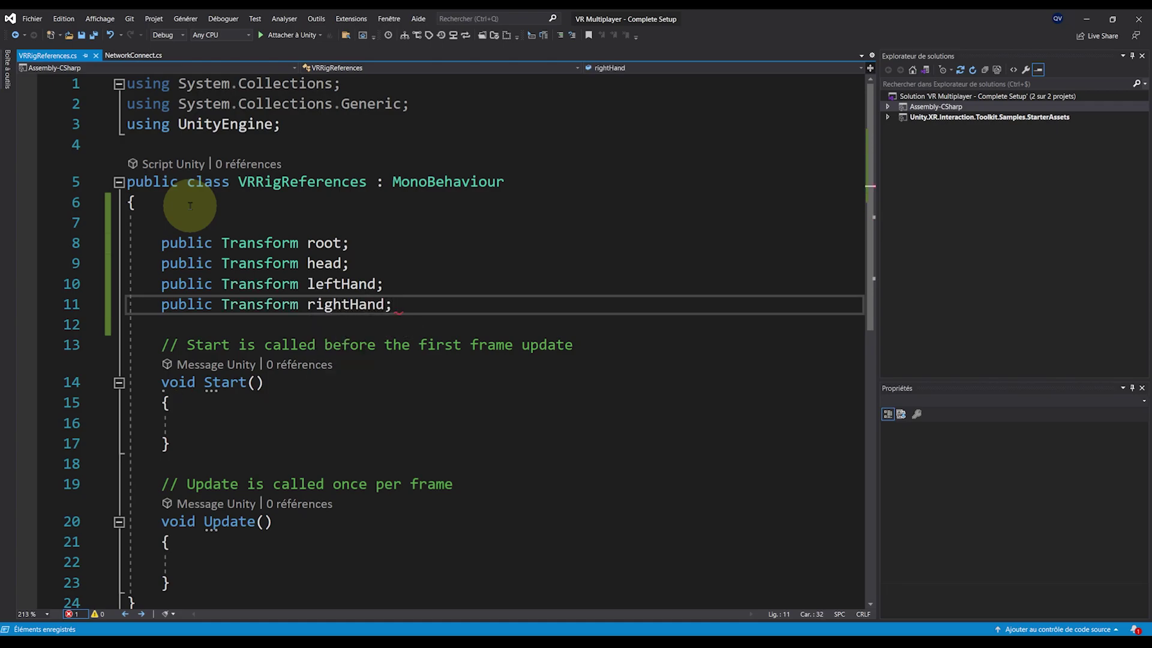
{"action": "key", "text": "ctrl+s"}
- Delete the default Start and Update methods with their comments from the VRRigReferences class
{"action": "scroll", "coordinate": [227, 255], "scroll_direction": "down", "scroll_amount": 1}
{"action": "left_click_drag", "start_coordinate": [207, 519], "coordinate": [92, 282]}
{"action": "key", "text": "BackSpace"}
{"action": "key", "text": "BackSpace"}
{"action": "key", "text": "BackSpace"}
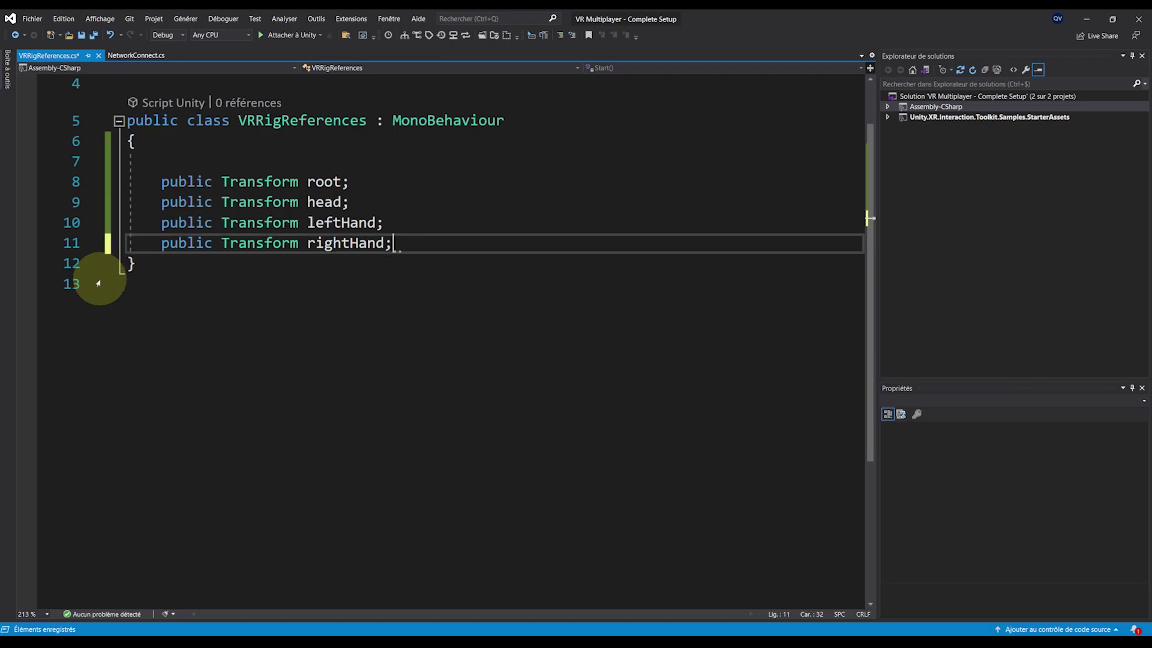
- Declare a public static VRRigReferences field named Singleton above the Transform fields
{"action": "scroll", "coordinate": [98, 282], "scroll_direction": "up", "scroll_amount": 1}
{"action": "left_click", "coordinate": [251, 207]}
{"action": "key", "text": "Return"}
{"action": "key", "text": "ctrl+s"}
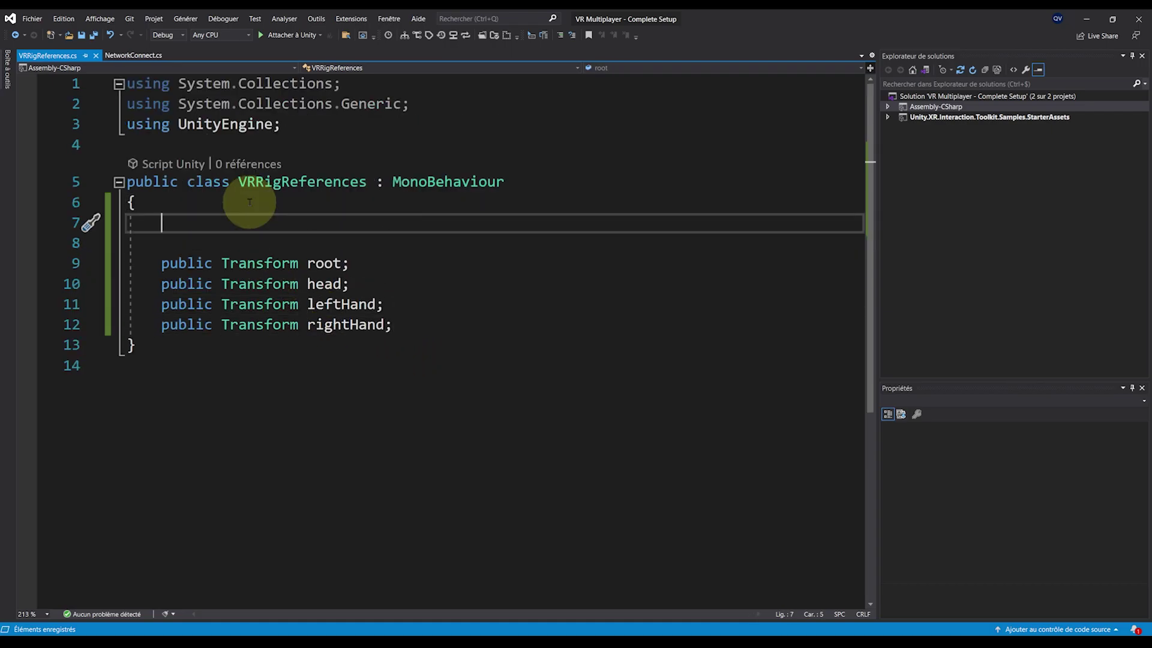
{"action": "type", "text": "public s"}
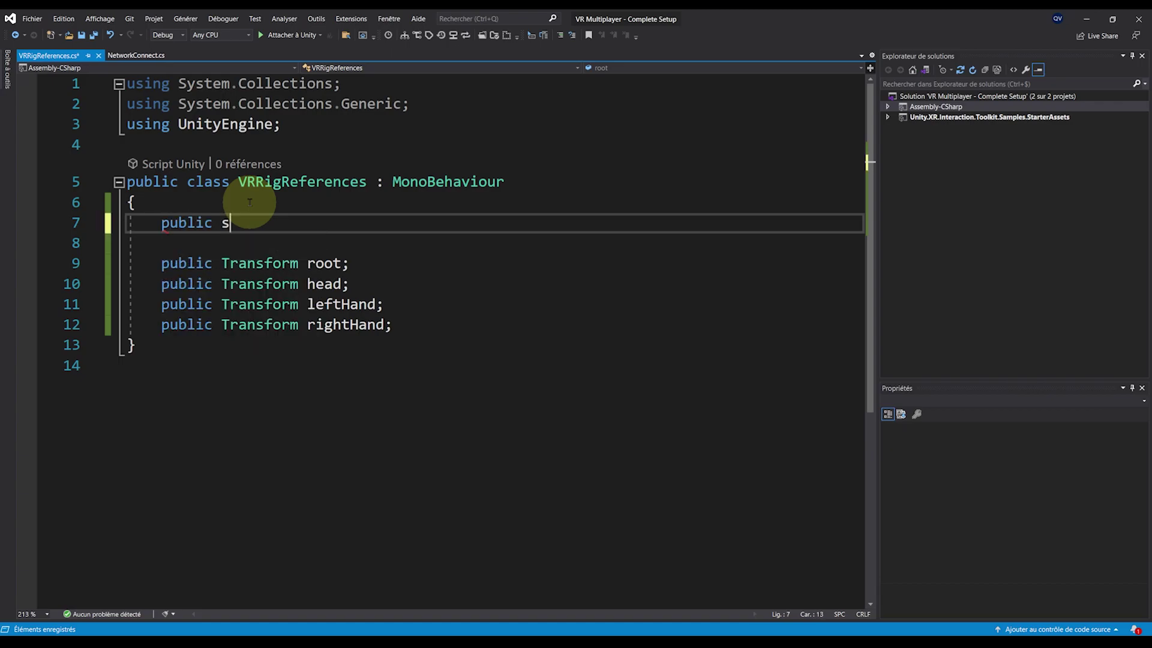
{"action": "type", "text": "tatic VRR"}
{"action": "key", "text": "Tab"}
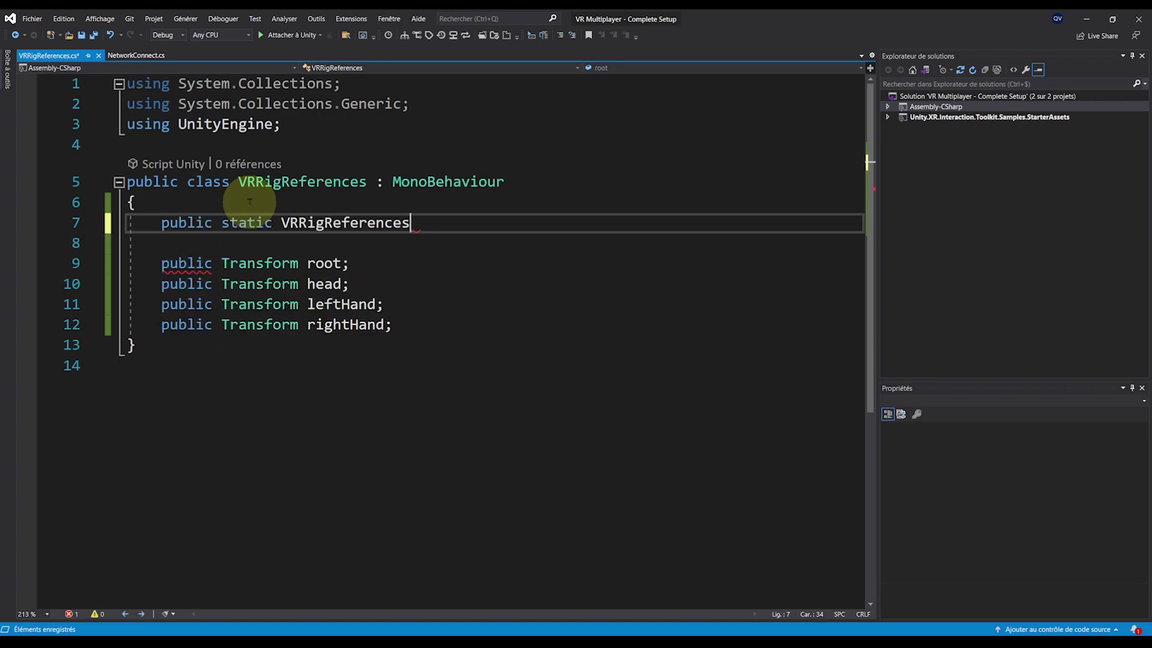
{"action": "type", "text": "sing"}
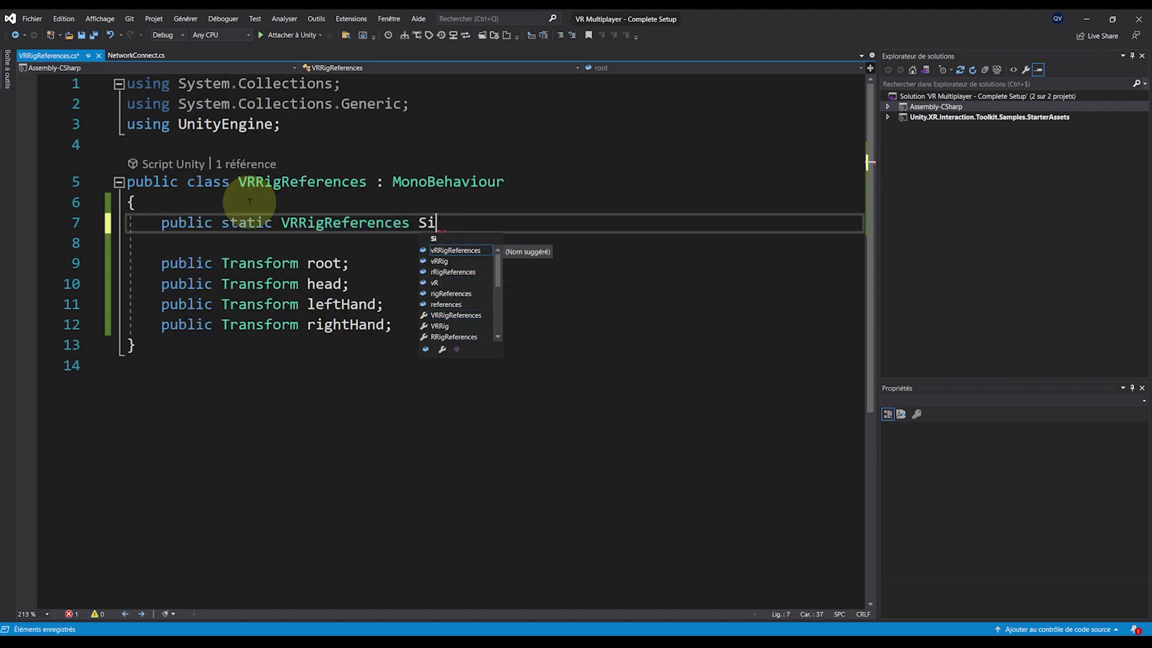
{"action": "type", "text": "leton;"}
- Add an Awake method below the fields that sets Singleton = this, and save the script
{"action": "left_click", "coordinate": [422, 316]}
{"action": "key", "text": "Return"}
{"action": "key", "text": "Return"}
{"action": "type", "text": "Awa"}
{"action": "key", "text": "Tab"}
{"action": "type", "text": "sin"}
{"action": "key", "text": "Tab"}
{"action": "type", "text": "= this;"}
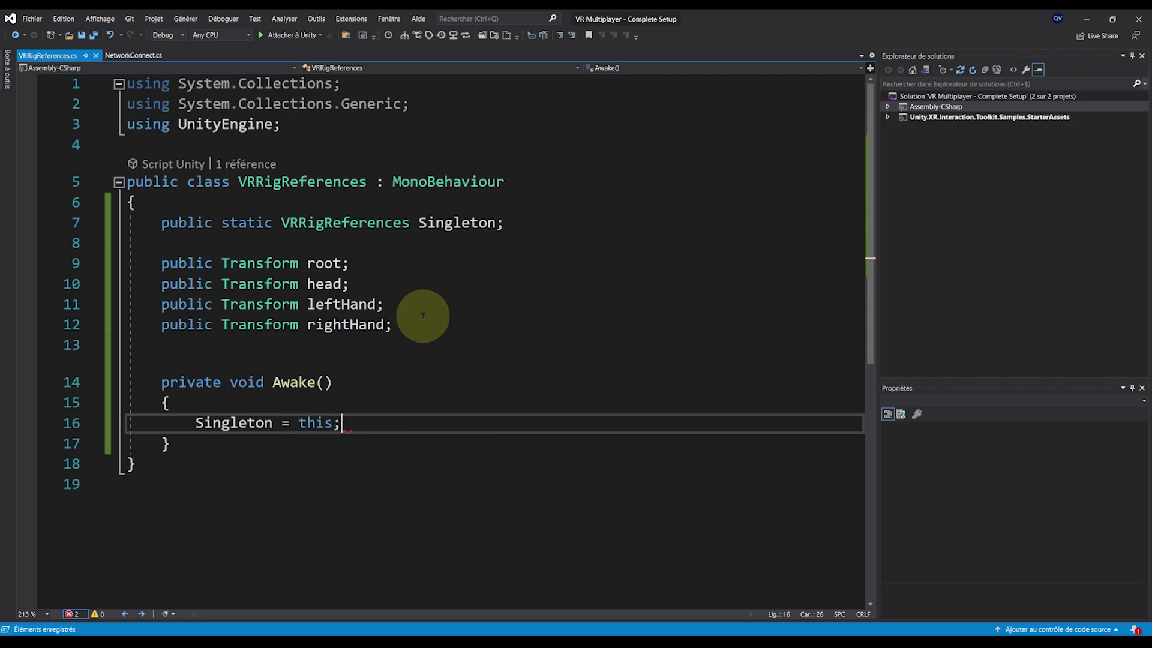
{"action": "key", "text": "ctrl+s"}
{"action": "triple_click", "coordinate": [360, 227]}
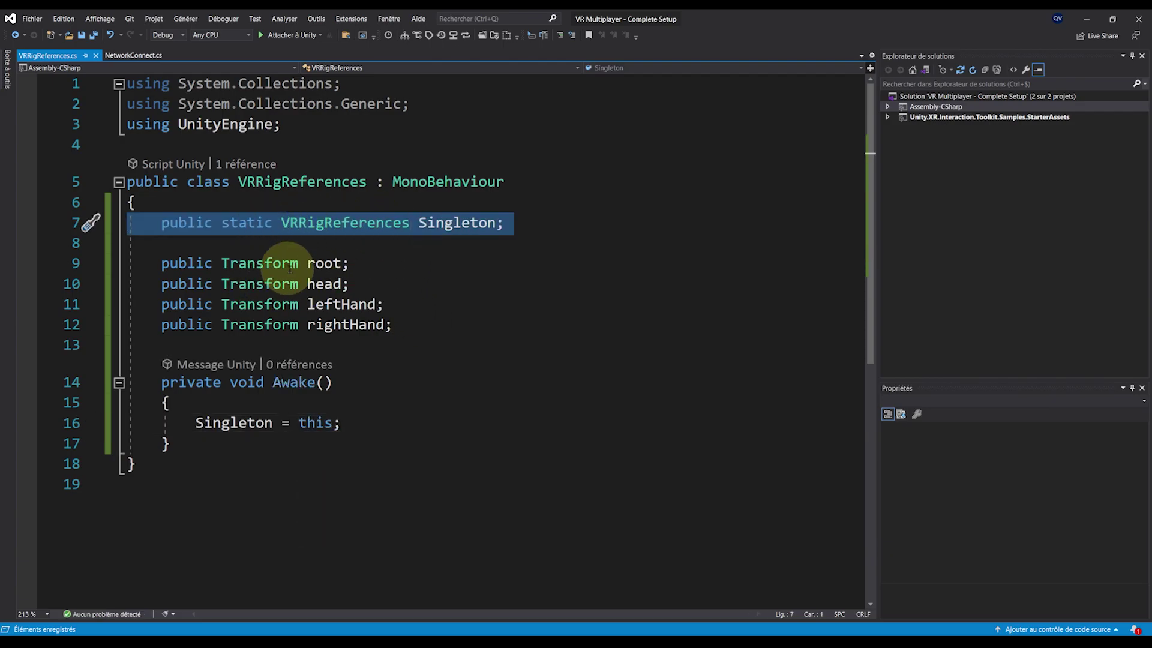
{"action": "left_click", "coordinate": [294, 264]}
{"action": "double_click", "coordinate": [345, 223]}
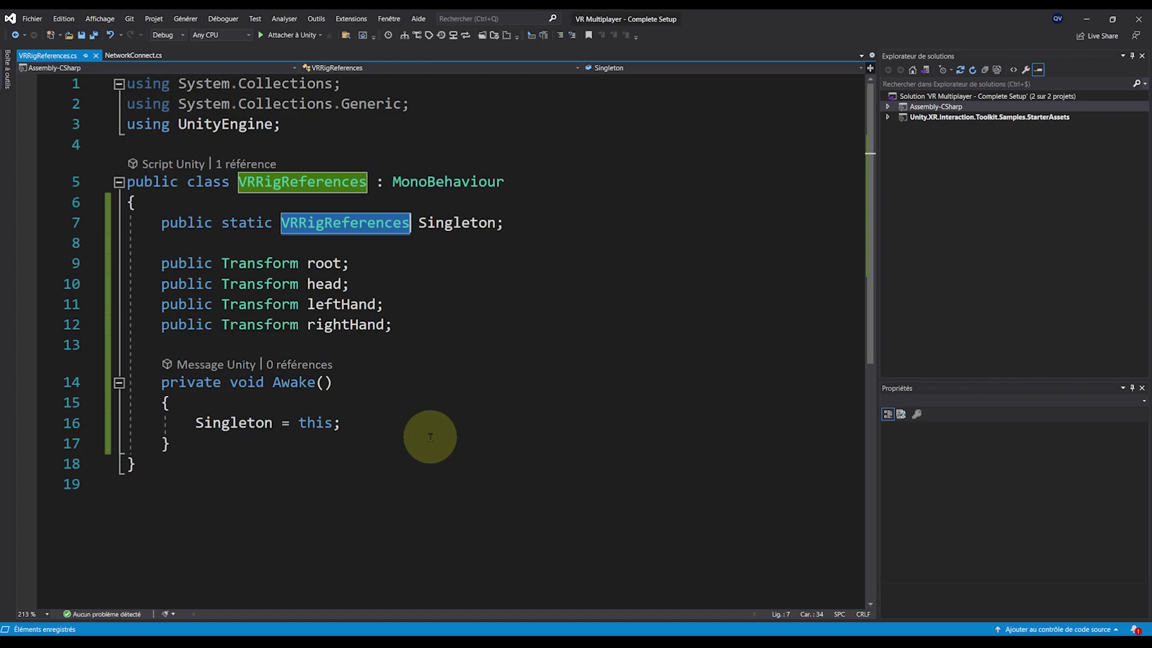
- In Unity, assign XR Origin, Main Camera, LeftHand and RightHand to the VR Rig References Root, Head, Left Hand and Right Hand fields
{"action": "left_click", "coordinate": [1086, 19]}
{"action": "left_click_drag", "start_coordinate": [631, 105], "coordinate": [996, 281]}
{"action": "left_click", "coordinate": [602, 108]}
{"action": "left_click_drag", "start_coordinate": [653, 123], "coordinate": [993, 304]}
{"action": "left_click_drag", "start_coordinate": [647, 151], "coordinate": [1013, 315]}
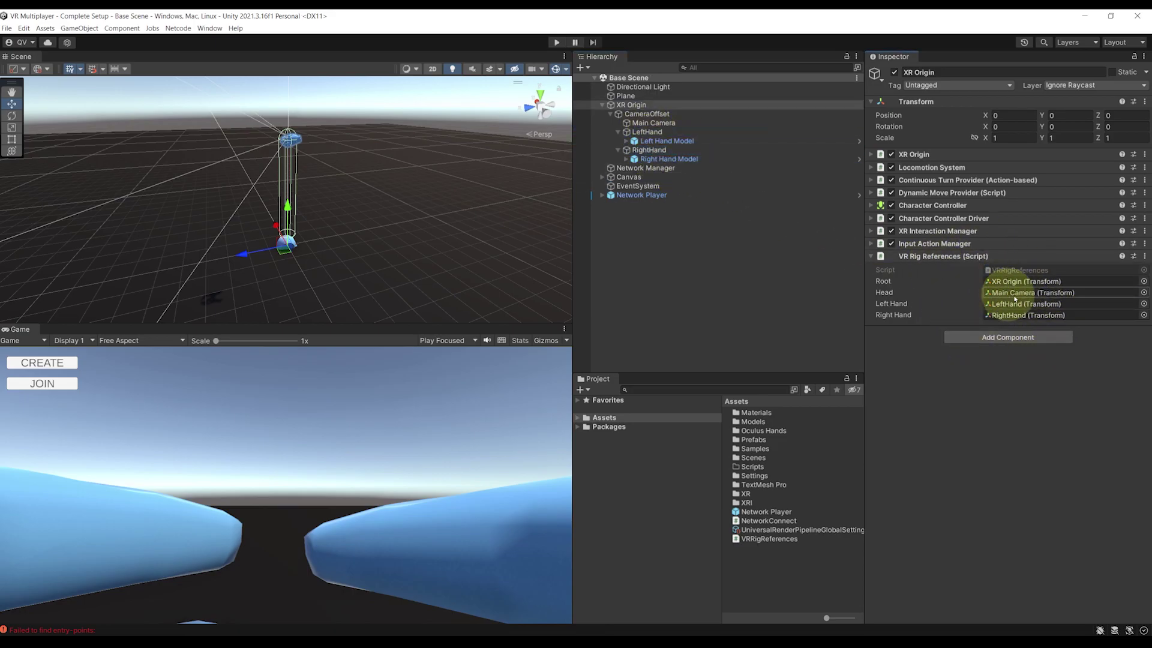
- Check the Network Player's Head, Left Hand and Right Hand children, and add a new script component named NetworkPlayer to the Network Player
{"action": "left_click", "coordinate": [654, 198]}
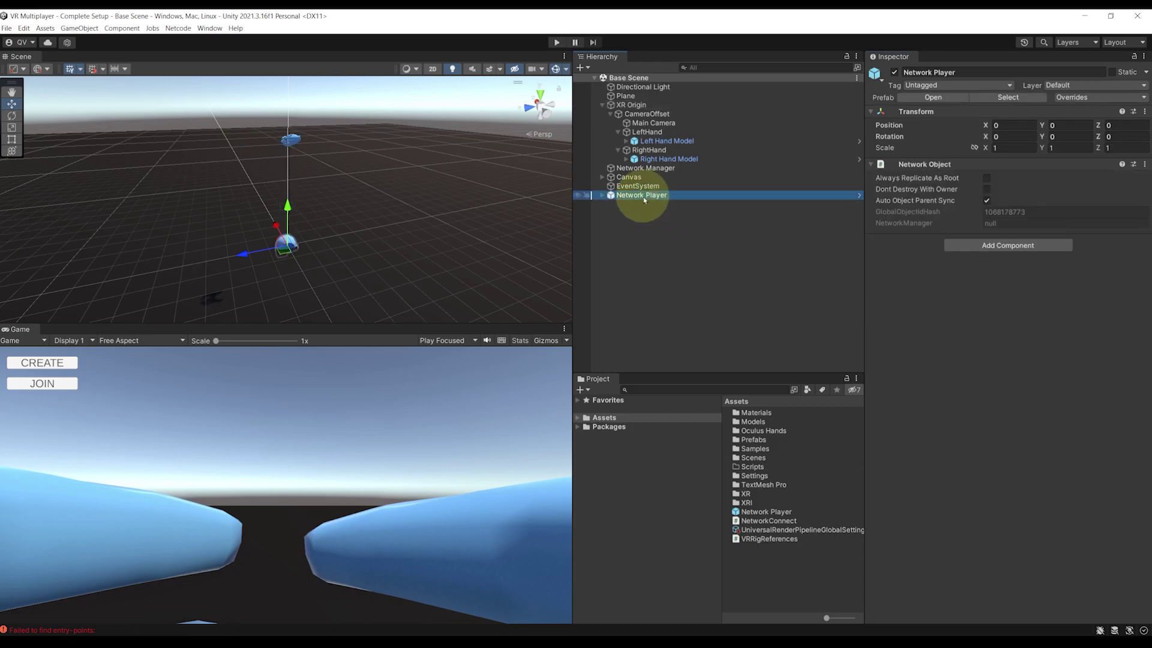
{"action": "left_click", "coordinate": [601, 195]}
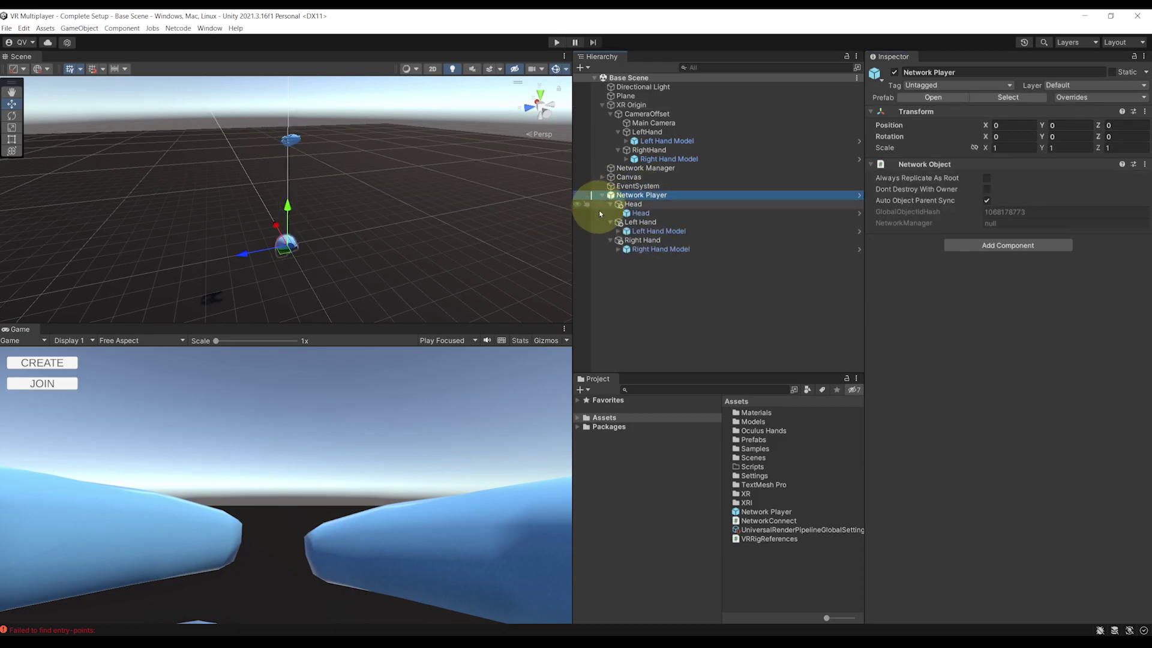
{"action": "left_click", "coordinate": [630, 205]}
{"action": "left_click", "coordinate": [636, 226]}
{"action": "left_click", "coordinate": [644, 240]}
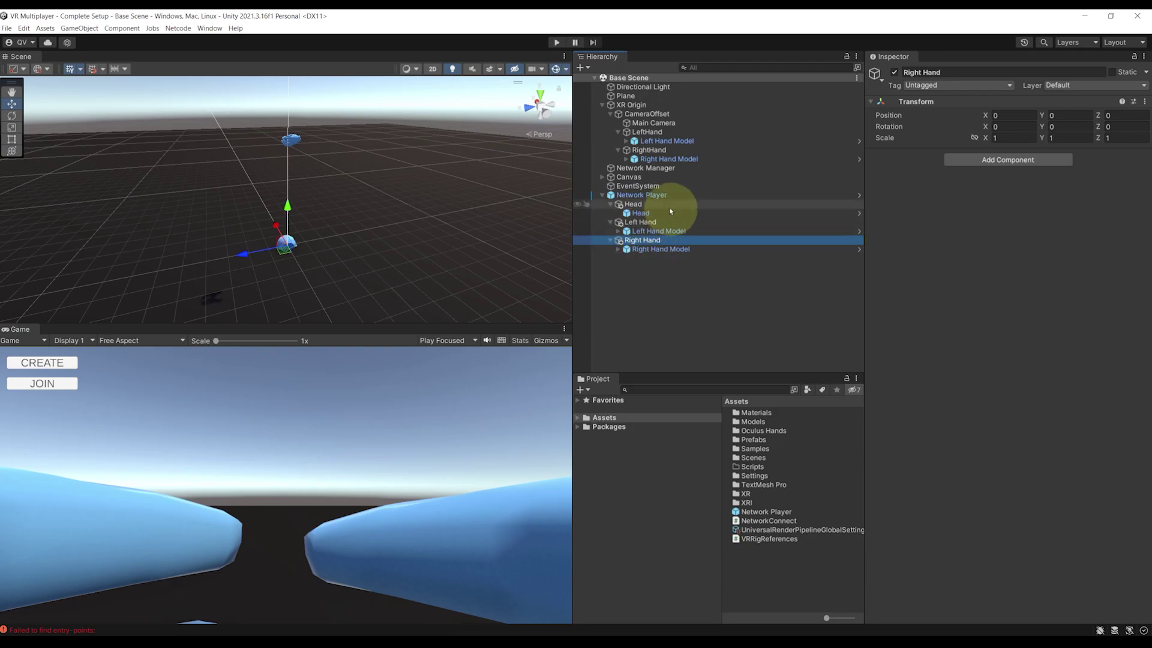
{"action": "left_click", "coordinate": [648, 195]}
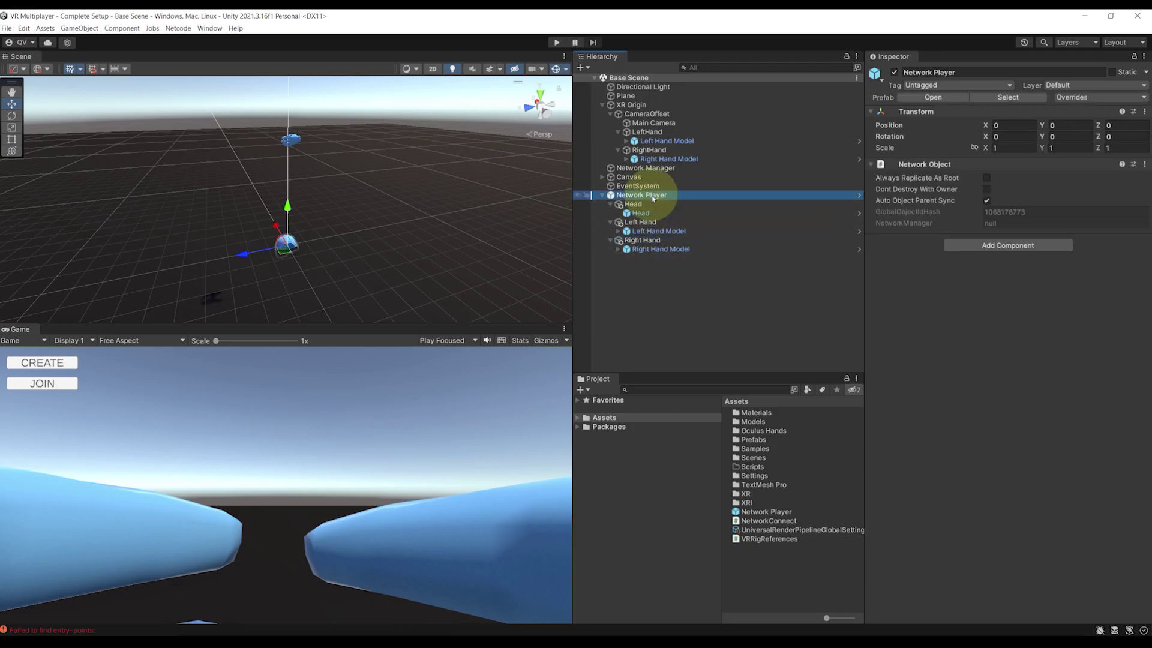
{"action": "left_click", "coordinate": [990, 246]}
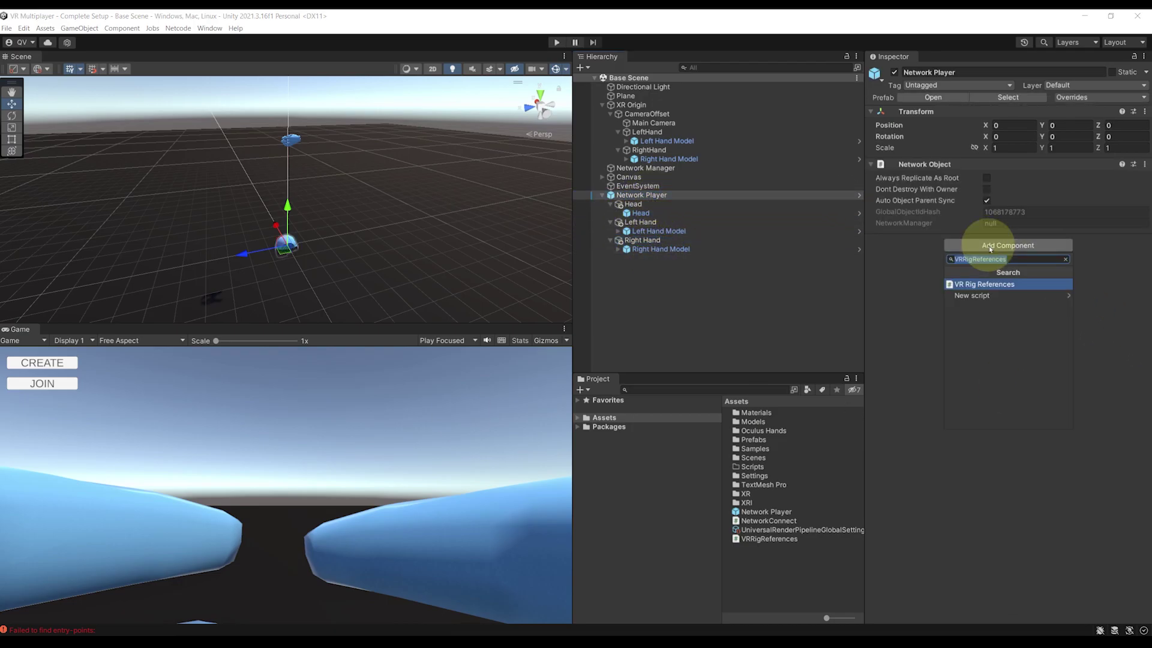
{"action": "type", "text": "NetworkPlayer"}
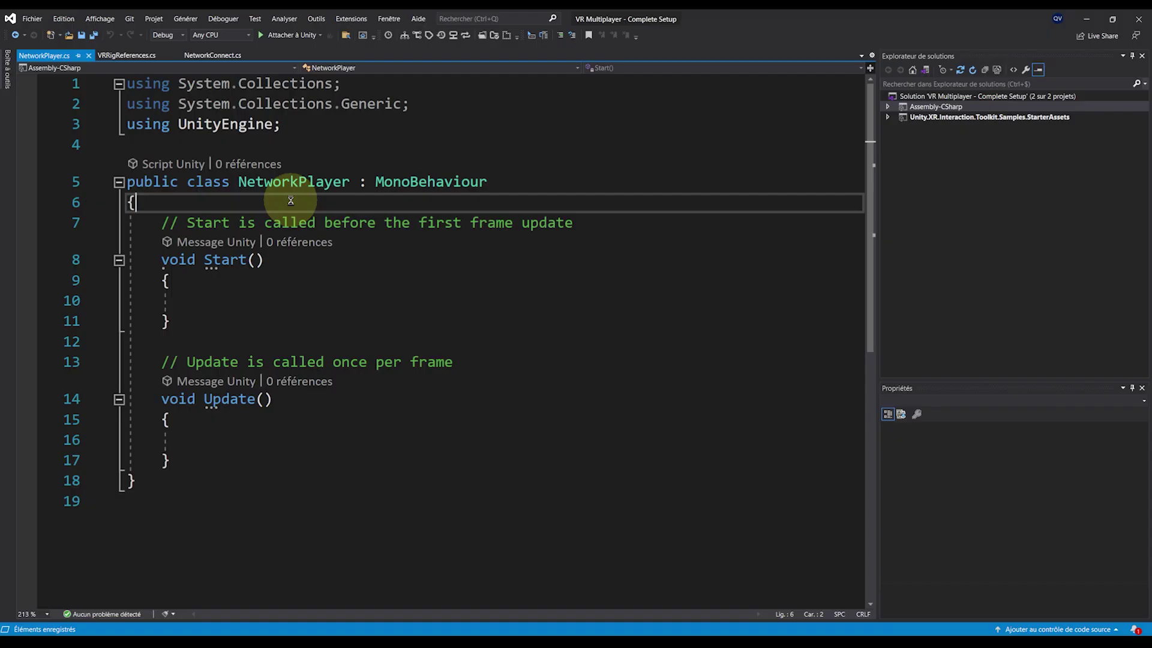
- Declare the public Transform fields root, head, leftHand and rightHand at the start of the NetworkPlayer class
{"action": "key", "text": "Return"}
{"action": "key", "text": "Return"}
{"action": "key", "text": "Return"}
{"action": "key", "text": "Up"}
{"action": "key", "text": "Up"}
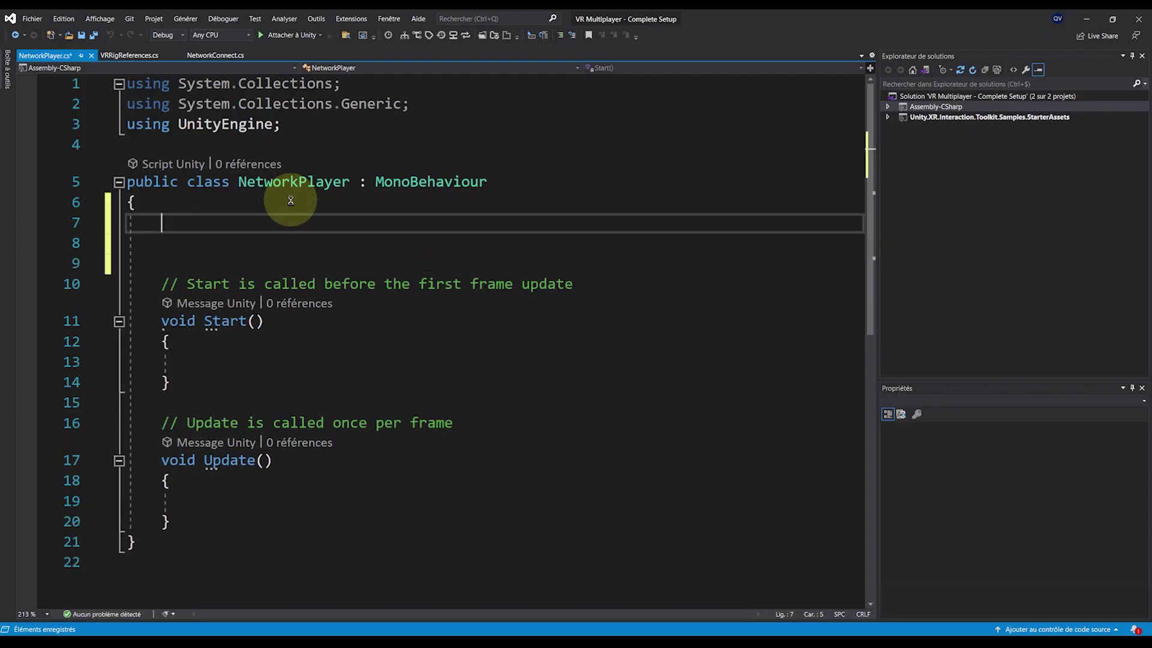
{"action": "type", "text": "public Transfor"}
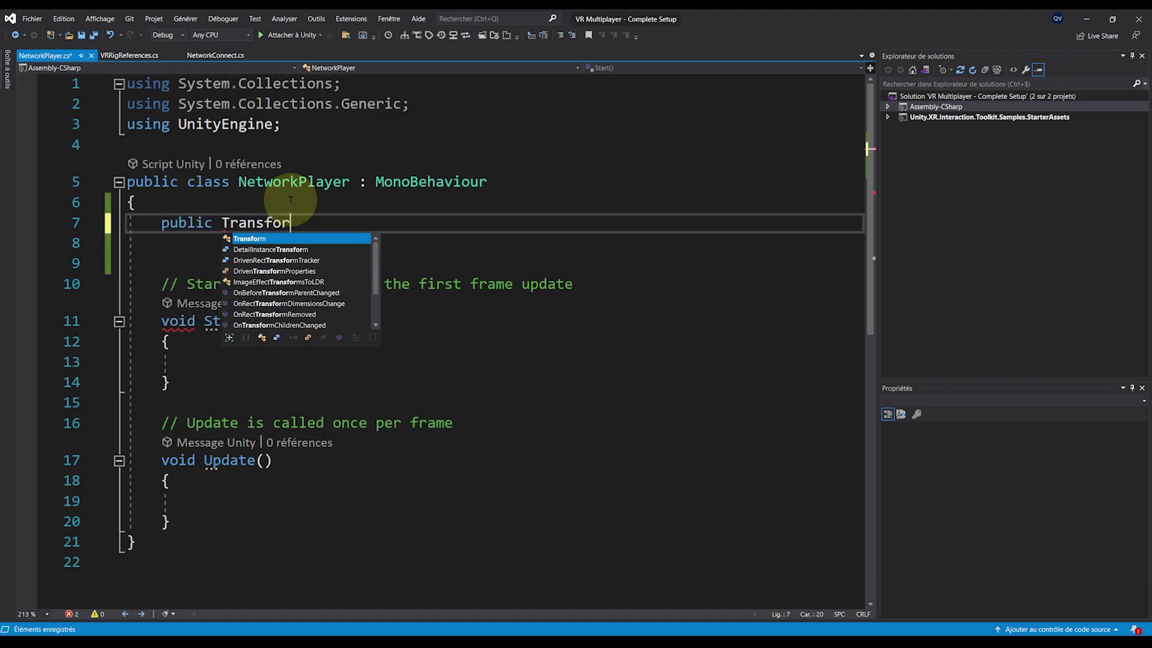
{"action": "type", "text": "m root;"}
{"action": "key", "text": "Return"}
{"action": "type", "text": "public Transform head;"}
{"action": "key", "text": "Return"}
{"action": "type", "text": "public Transform leftHand;"}
{"action": "key", "text": "Return"}
{"action": "type", "text": "public Transform rightHand;"}
- In the Update method, set root.position to VRRigReferences.Singleton.root.position
{"action": "scroll", "coordinate": [244, 390], "scroll_direction": "down", "scroll_amount": 3}
{"action": "scroll", "coordinate": [257, 381], "scroll_direction": "down", "scroll_amount": 5, "text": "ctrl"}
{"action": "scroll", "coordinate": [254, 390], "scroll_direction": "up", "scroll_amount": 1, "text": "ctrl"}
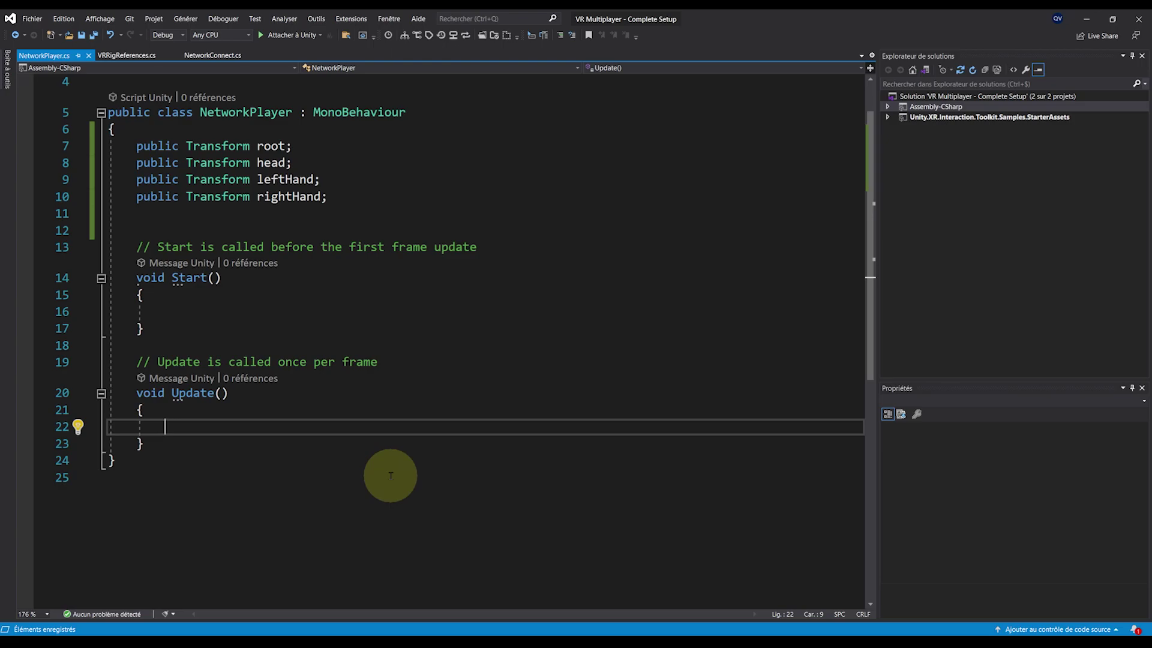
{"action": "type", "text": "root.po"}
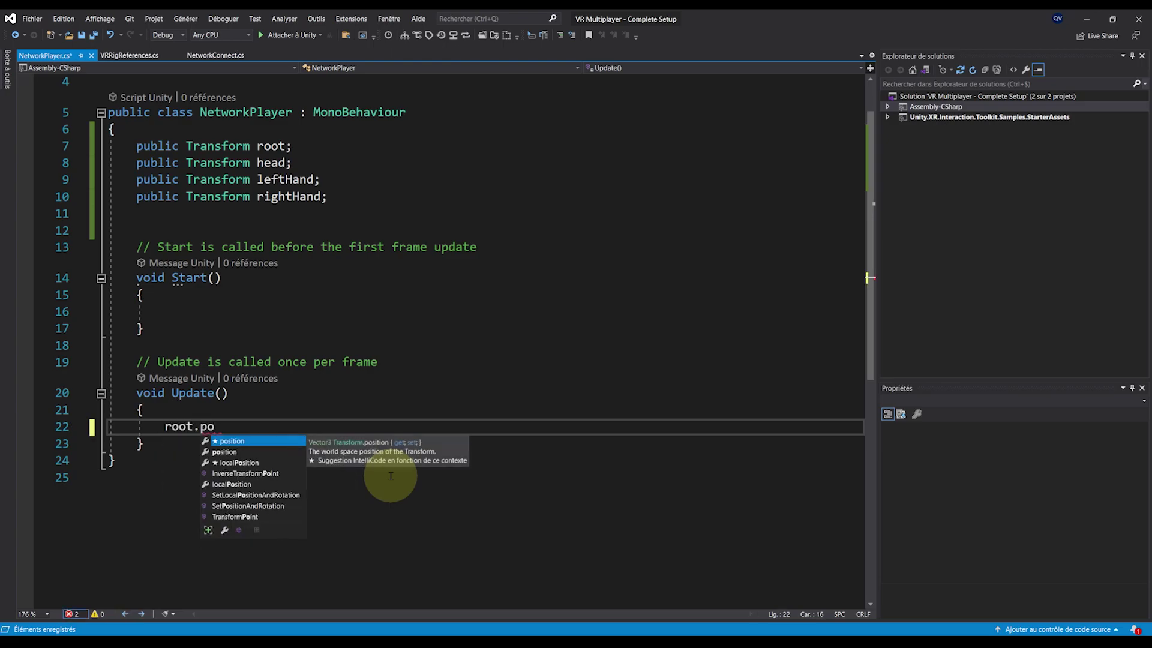
{"action": "key", "text": "Tab"}
{"action": "type", "text": "= VRRI"}
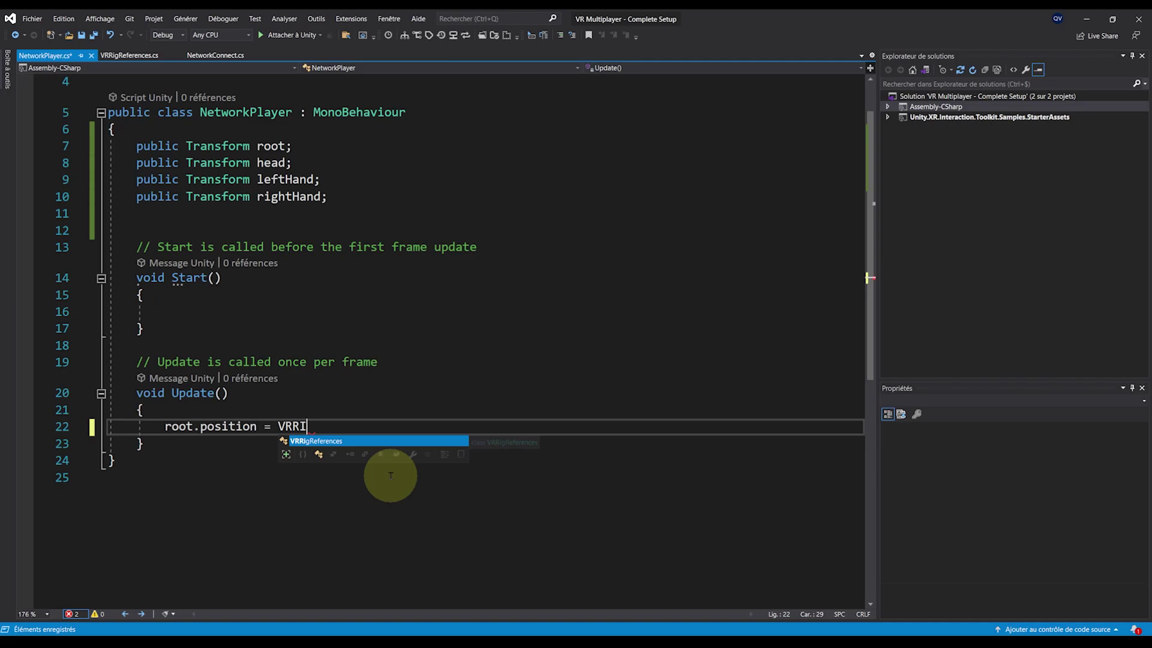
{"action": "type", "text": "gReferences.Singleton."}
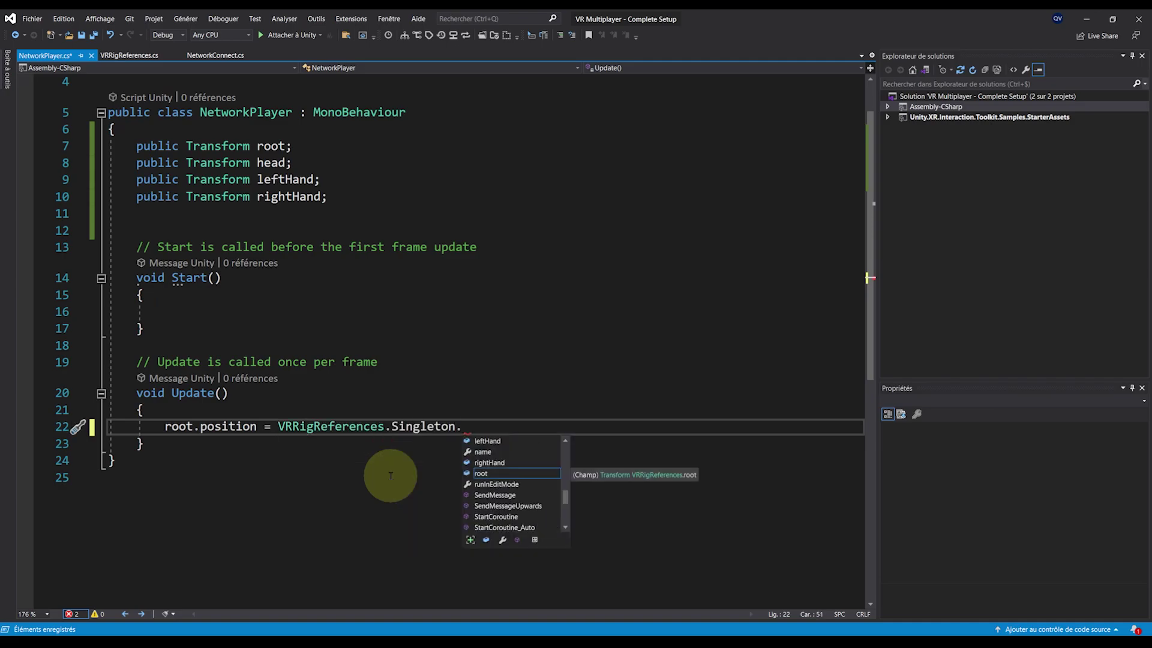
{"action": "type", "text": "root.position;"}
- Duplicate the root.position line below itself and change both position terms to rotation in the copy
{"action": "left_click_drag", "start_coordinate": [165, 426], "coordinate": [561, 426]}
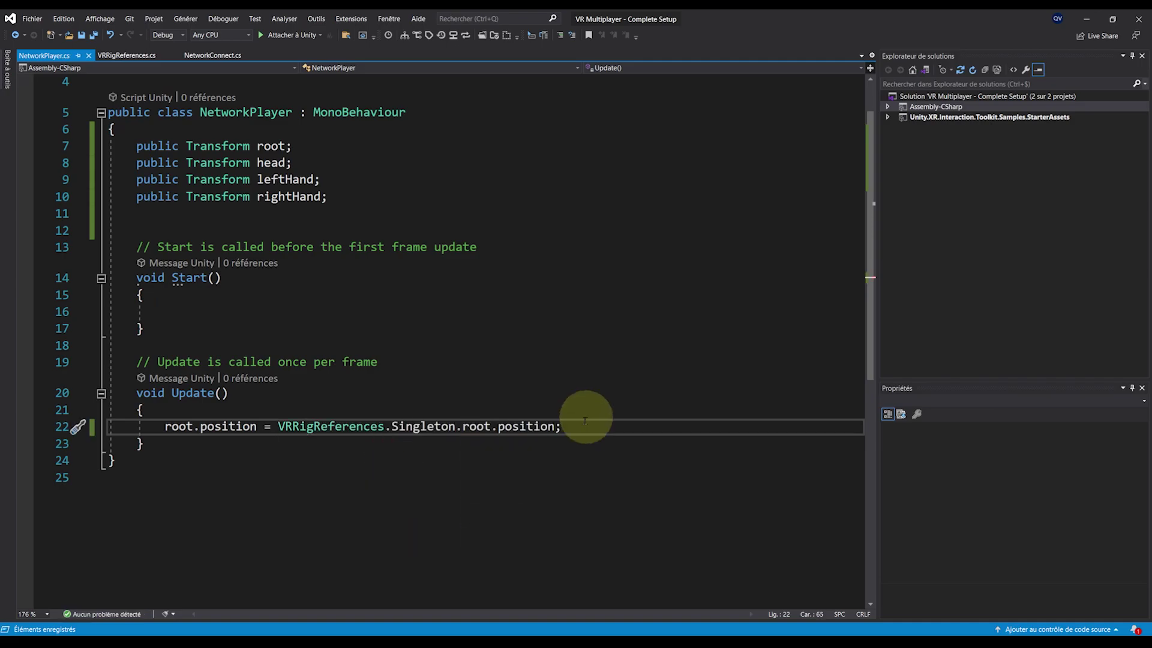
{"action": "key", "text": "ctrl+c"}
{"action": "left_click", "coordinate": [578, 425]}
{"action": "key", "text": "Return"}
{"action": "key", "text": "ctrl+v"}
{"action": "double_click", "coordinate": [228, 444]}
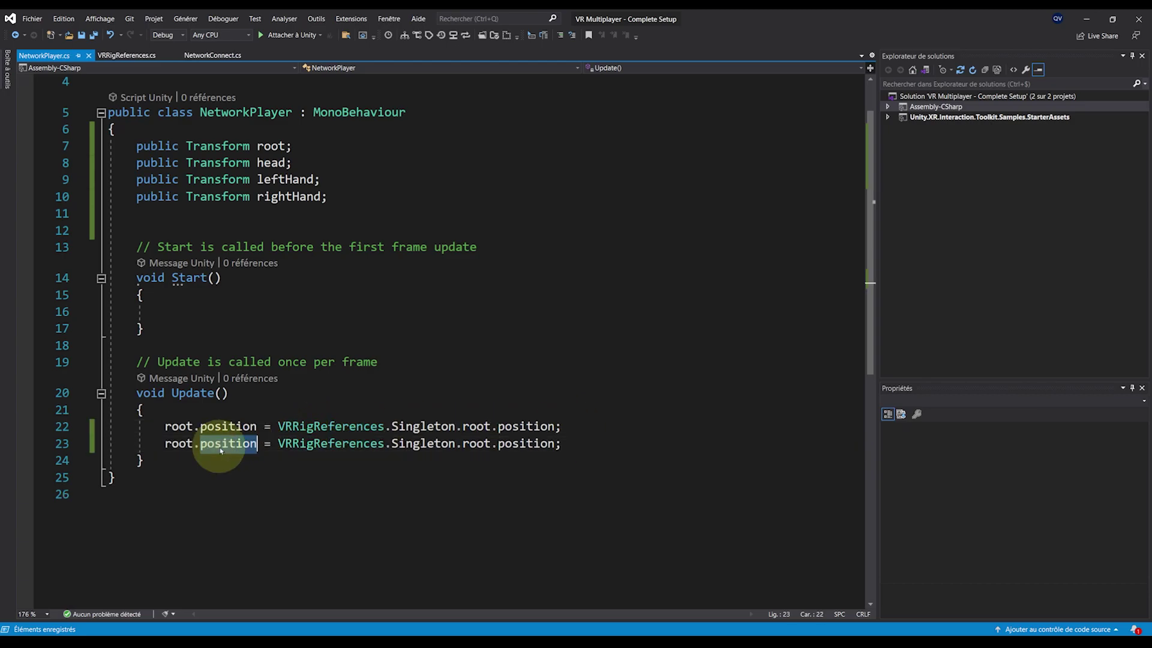
{"action": "type", "text": "rotation"}
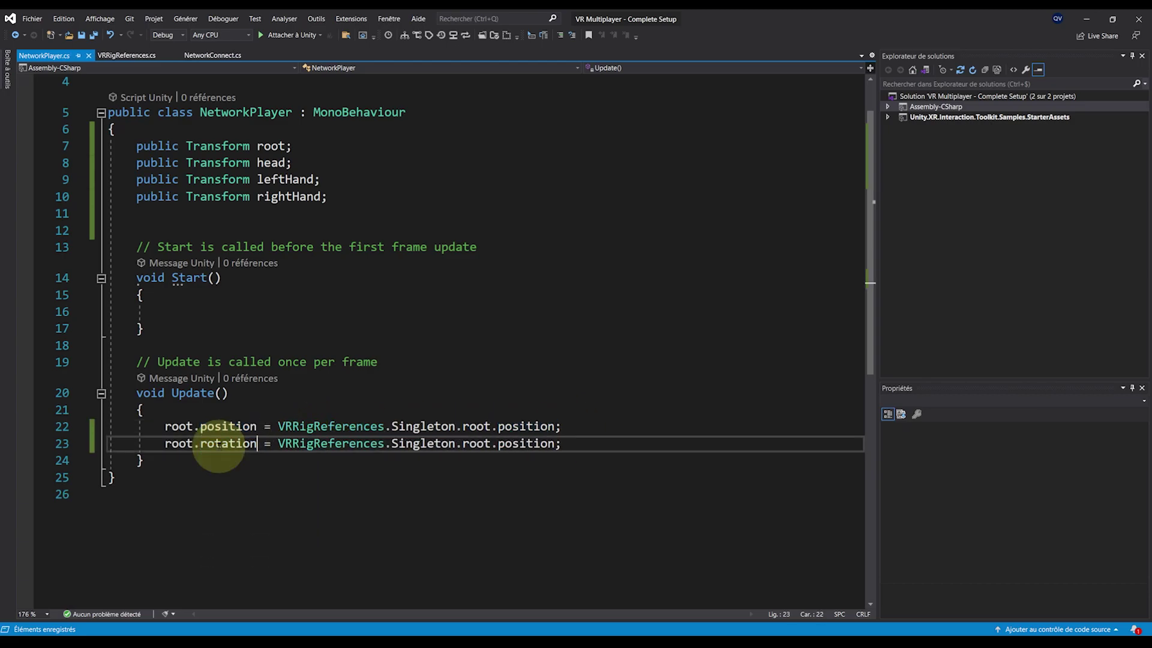
{"action": "double_click", "coordinate": [527, 444]}
{"action": "type", "text": "rotation"}
{"action": "scroll", "coordinate": [417, 455], "scroll_direction": "down", "scroll_amount": 2}
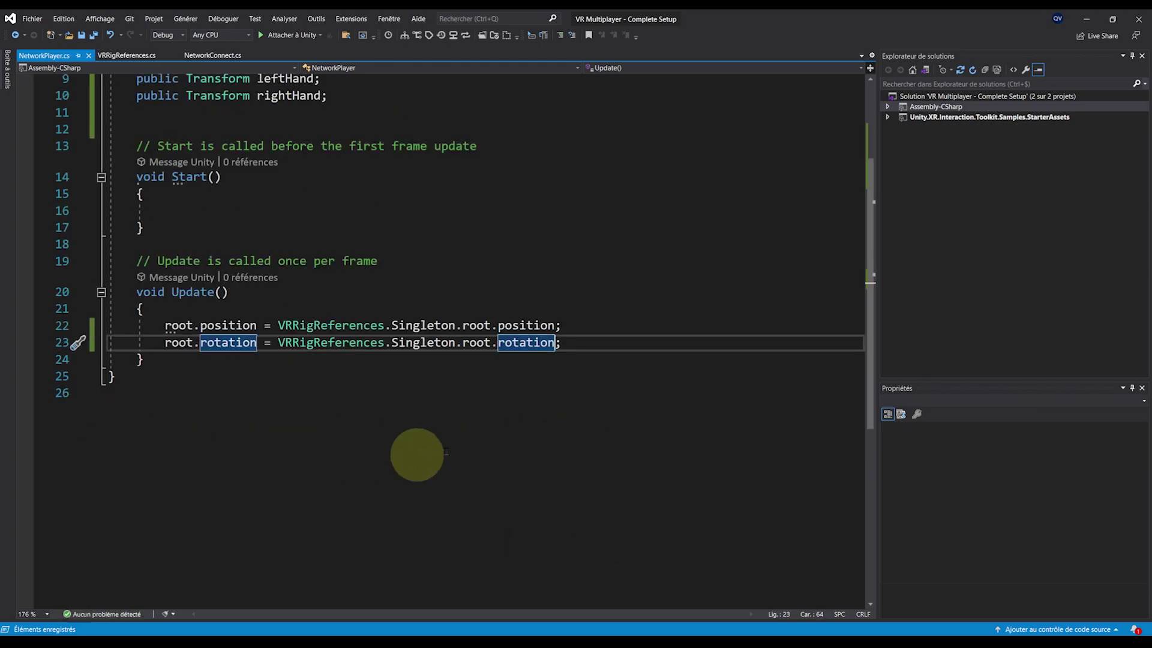
- Copy the root position and rotation lines and paste the pair below, separated by one blank line
{"action": "key", "text": "shift+Up"}
{"action": "key", "text": "shift+Up"}
{"action": "key", "text": "ctrl+c"}
{"action": "left_click", "coordinate": [579, 334]}
{"action": "key", "text": "Return"}
{"action": "key", "text": "Return"}
{"action": "key", "text": "ctrl+v"}
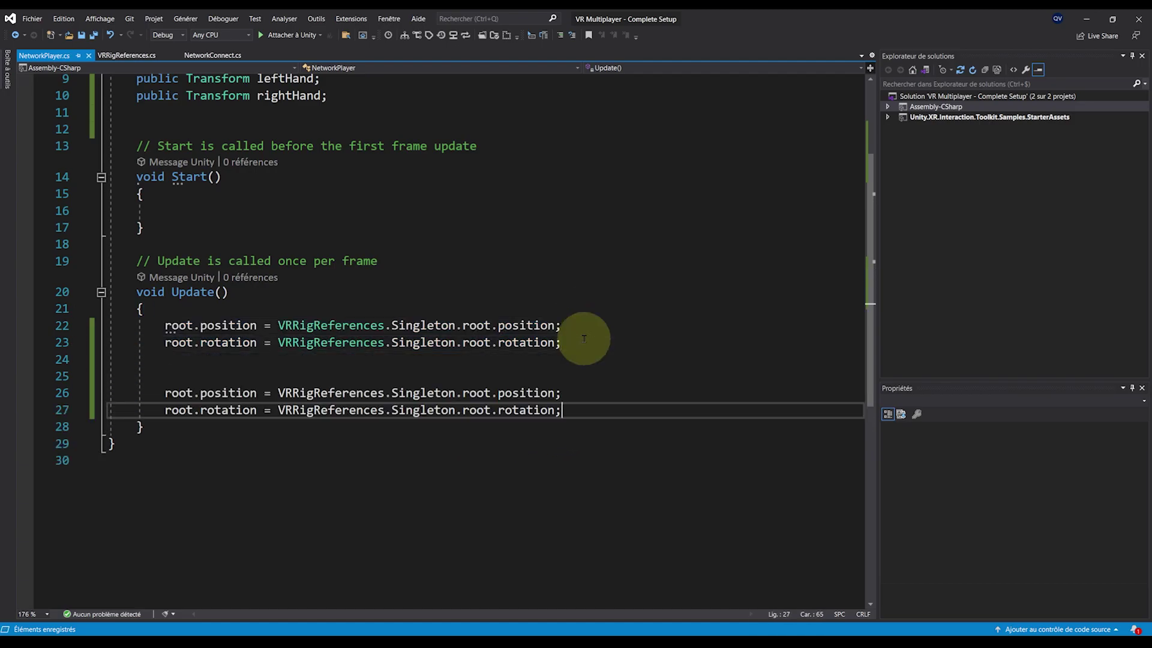
{"action": "left_click", "coordinate": [597, 345]}
{"action": "key", "text": "Delete"}
- Change every root term to head in the pasted position and rotation lines
{"action": "double_click", "coordinate": [179, 375]}
{"action": "type", "text": "head"}
{"action": "double_click", "coordinate": [179, 393]}
{"action": "type", "text": "head"}
- Duplicate the head position and rotation pair twice below itself, with a blank line between the pairs
{"action": "left_click", "coordinate": [578, 393]}
{"action": "key", "text": "Return"}
{"action": "key", "text": "Return"}
{"action": "key", "text": "ctrl+v"}
{"action": "scroll", "coordinate": [579, 390], "scroll_direction": "down", "scroll_amount": 1}
- Replace every head term with leftHand in the first duplicated position and rotation pair
{"action": "double_click", "coordinate": [178, 376]}
{"action": "type", "text": "leftHand"}
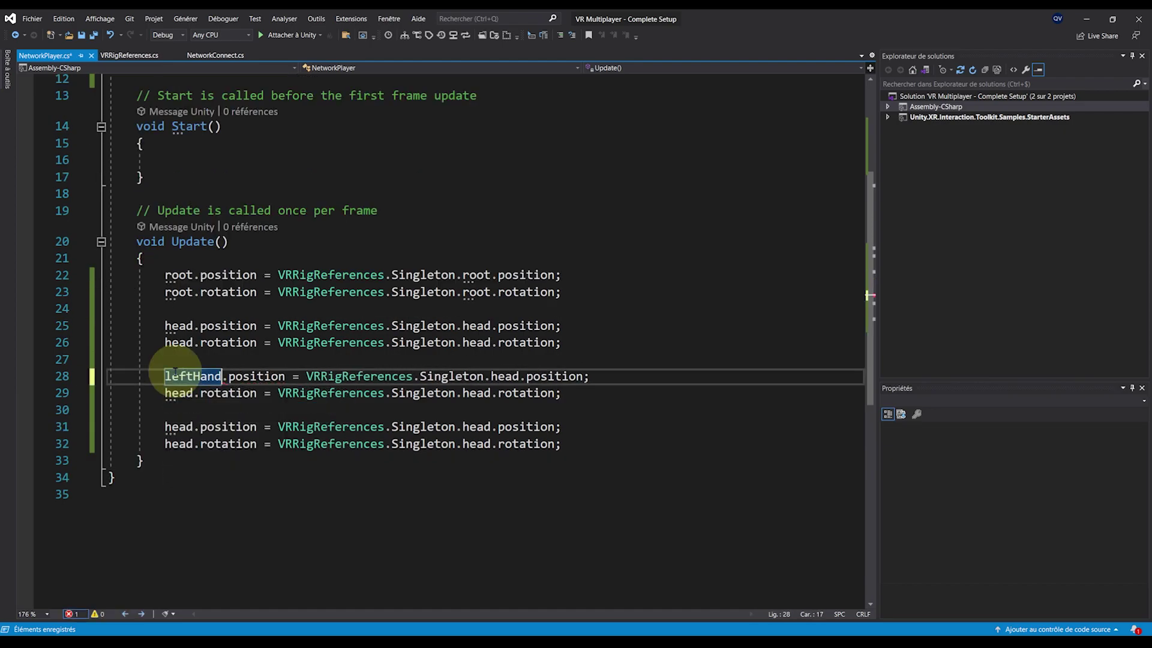
{"action": "double_click", "coordinate": [178, 393]}
{"action": "type", "text": "leftHand"}
{"action": "left_click_drag", "start_coordinate": [490, 376], "coordinate": [519, 393], "text": "alt"}
{"action": "type", "text": "leftHand"}
- Replace every head term with rightHand in the last duplicated position and rotation pair
{"action": "double_click", "coordinate": [179, 477]}
{"action": "type", "text": "rightHand"}
{"action": "double_click", "coordinate": [506, 477]}
{"action": "type", "text": "rightHand"}
{"action": "double_click", "coordinate": [178, 493]}
{"action": "type", "text": "rightHand"}
{"action": "double_click", "coordinate": [514, 494]}
{"action": "type", "text": "rightHand"}
{"action": "scroll", "coordinate": [291, 504], "scroll_direction": "down", "scroll_amount": 3, "text": "ctrl"}
{"action": "left_click", "coordinate": [334, 523]}
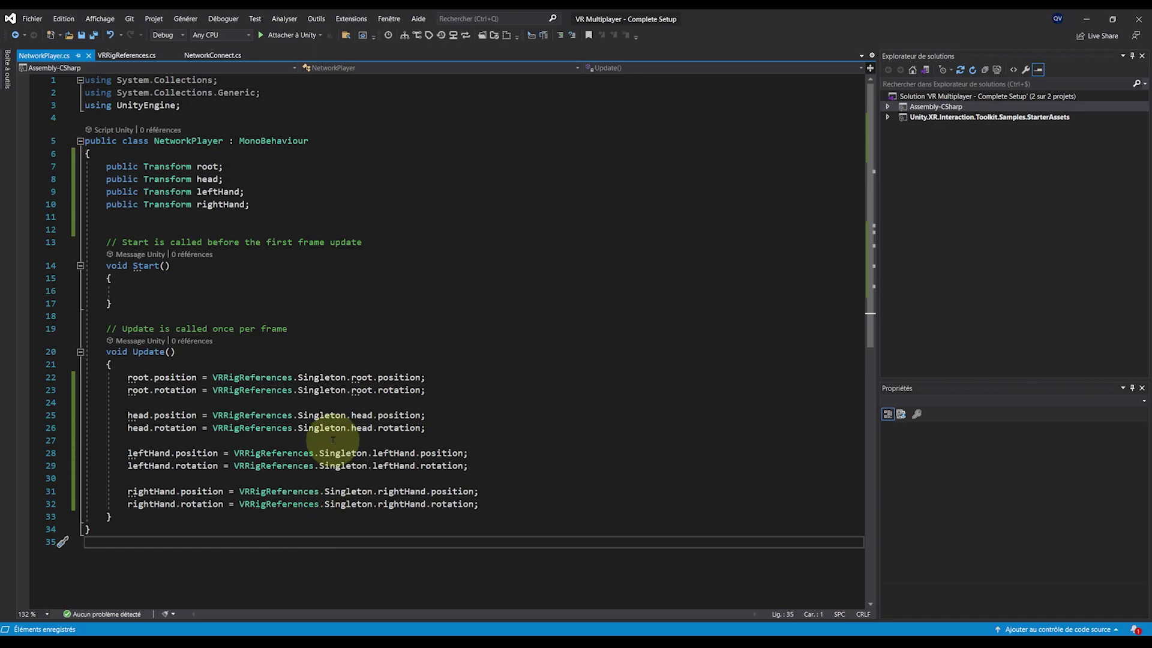
{"action": "left_click", "coordinate": [403, 442]}
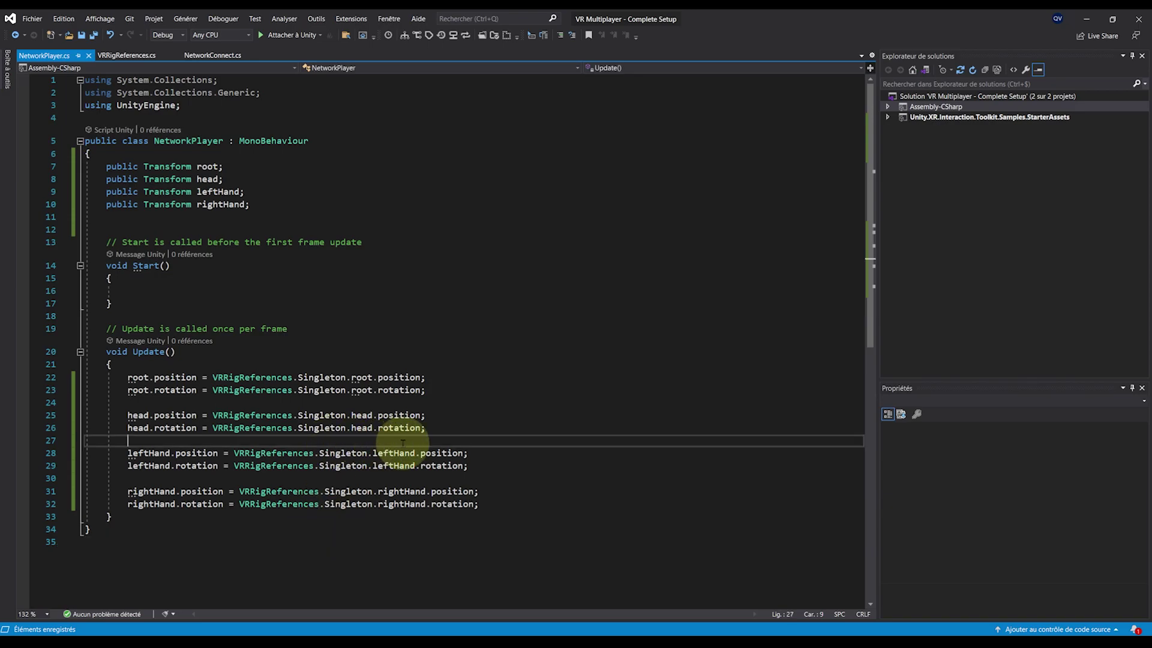
{"action": "left_click", "coordinate": [483, 417]}
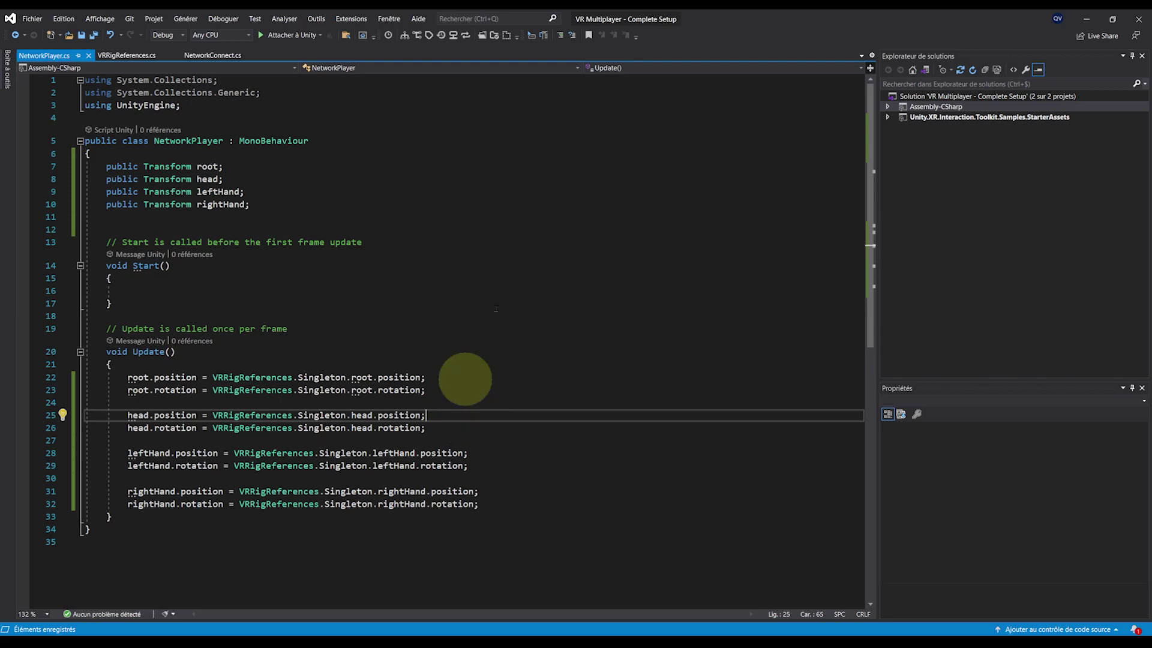
- Add the directive using Unity.Netcode; below using UnityEngine;
{"action": "left_click", "coordinate": [223, 105]}
{"action": "key", "text": "Return"}
{"action": "type", "text": "using Unity.Netcode;"}
- Change the base class of NetworkPlayer to NetworkBehaviour
{"action": "left_click", "coordinate": [267, 154]}
{"action": "scroll", "coordinate": [312, 218], "scroll_direction": "up", "scroll_amount": 1, "text": "ctrl"}
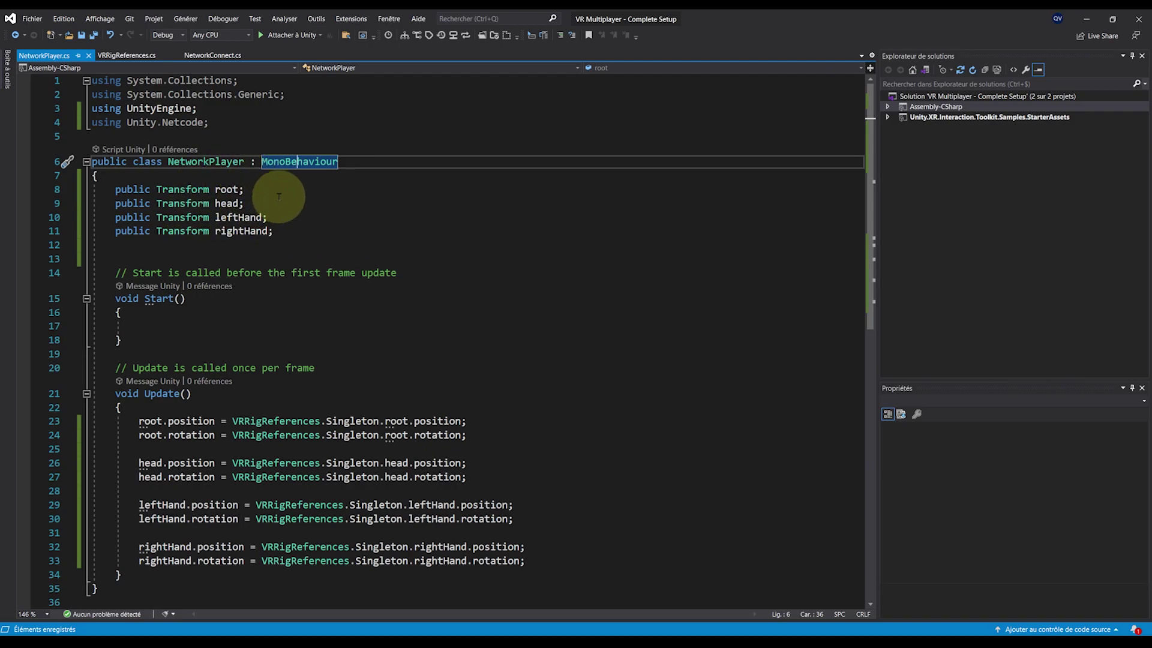
{"action": "double_click", "coordinate": [305, 162]}
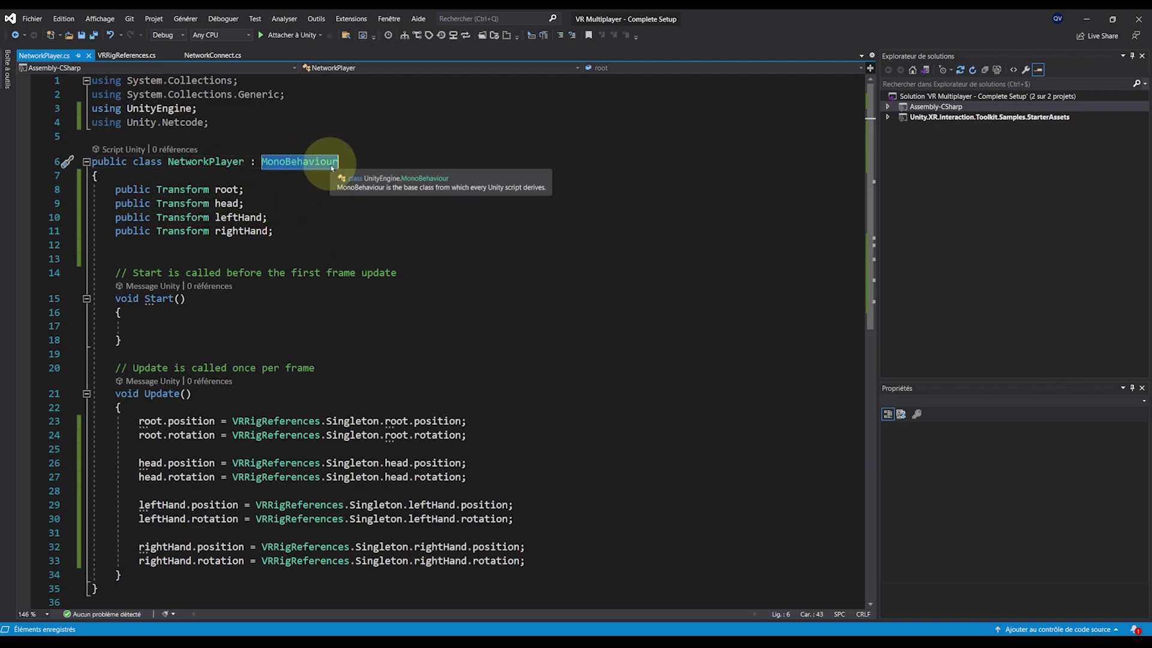
{"action": "type", "text": "Network"}
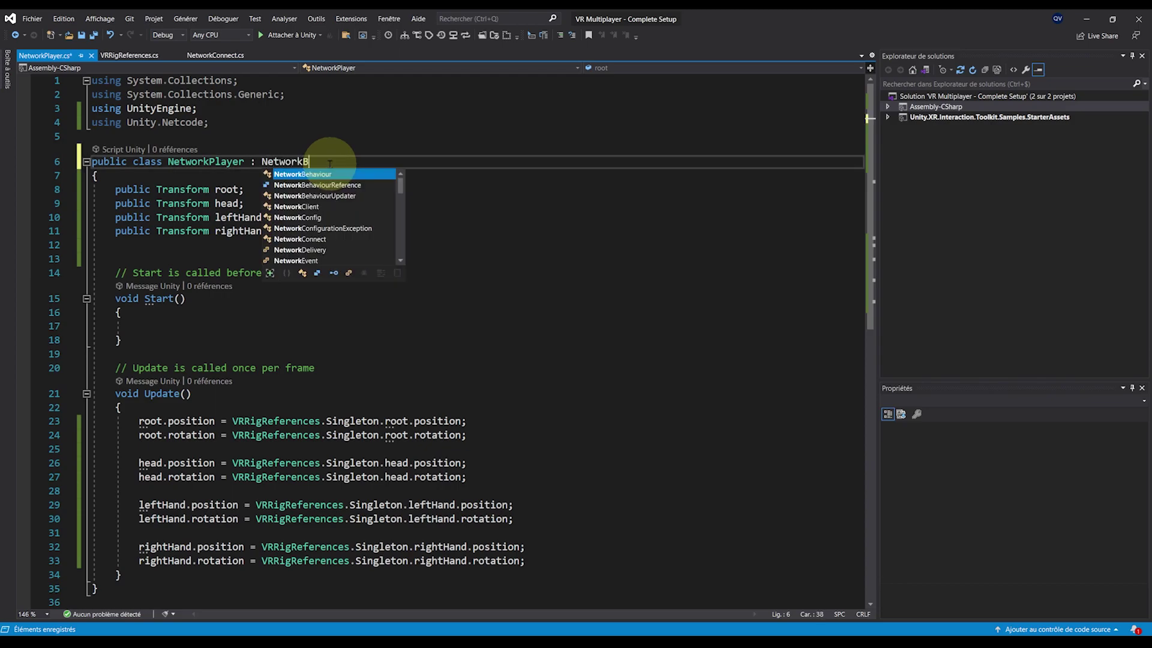
{"action": "type", "text": "B"}
{"action": "key", "text": "Tab"}
- Insert an if(IsOwner) condition with an opened brace block at the start of the Update method
{"action": "scroll", "coordinate": [204, 348], "scroll_direction": "down", "scroll_amount": 1}
{"action": "left_click", "coordinate": [198, 366]}
{"action": "key", "text": "Return"}
{"action": "scroll", "coordinate": [420, 306], "scroll_direction": "down", "scroll_amount": 1}
{"action": "type", "text": "if(isO"}
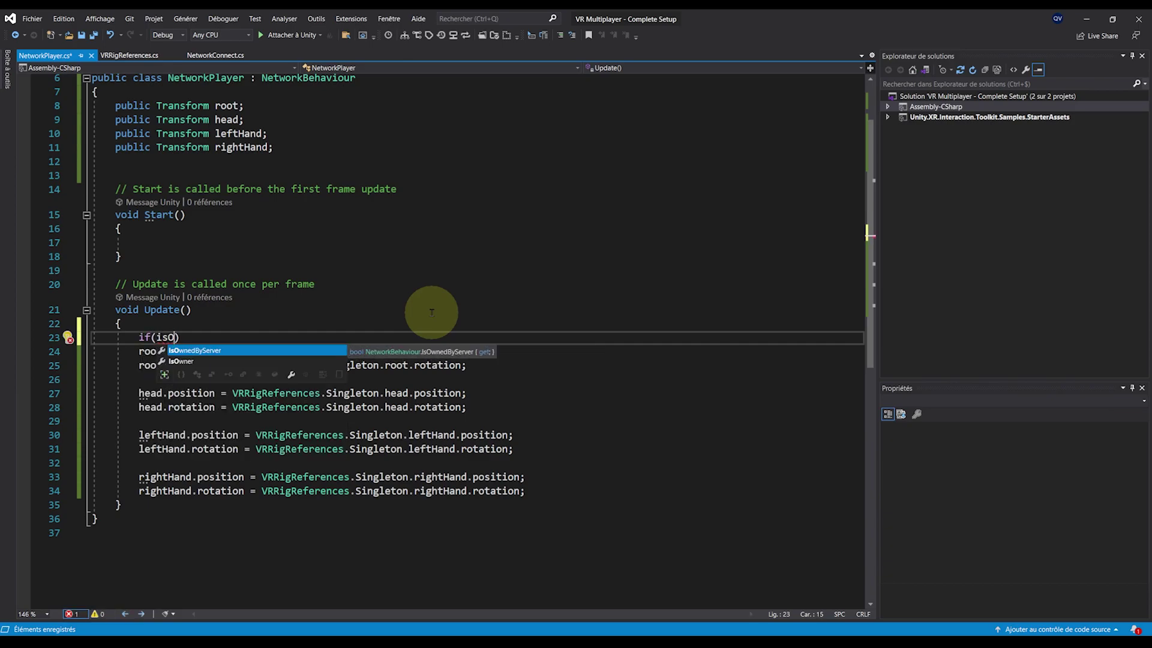
{"action": "key", "text": "Down"}
{"action": "key", "text": "Tab"}
{"action": "key", "text": "End"}
{"action": "key", "text": "Return"}
{"action": "type", "text": "{"}
{"action": "key", "text": "Return"}
- Move all root, head, leftHand and rightHand position and rotation assignments inside the if(IsOwner) block
{"action": "scroll", "coordinate": [564, 420], "scroll_direction": "down", "scroll_amount": 2}
{"action": "left_click", "coordinate": [545, 453]}
{"action": "key", "text": "ctrl+x"}
{"action": "scroll", "coordinate": [200, 465], "scroll_direction": "up", "scroll_amount": 4}
{"action": "left_click", "coordinate": [198, 448]}
{"action": "key", "text": "ctrl+v"}
{"action": "scroll", "coordinate": [243, 477], "scroll_direction": "down", "scroll_amount": 3}
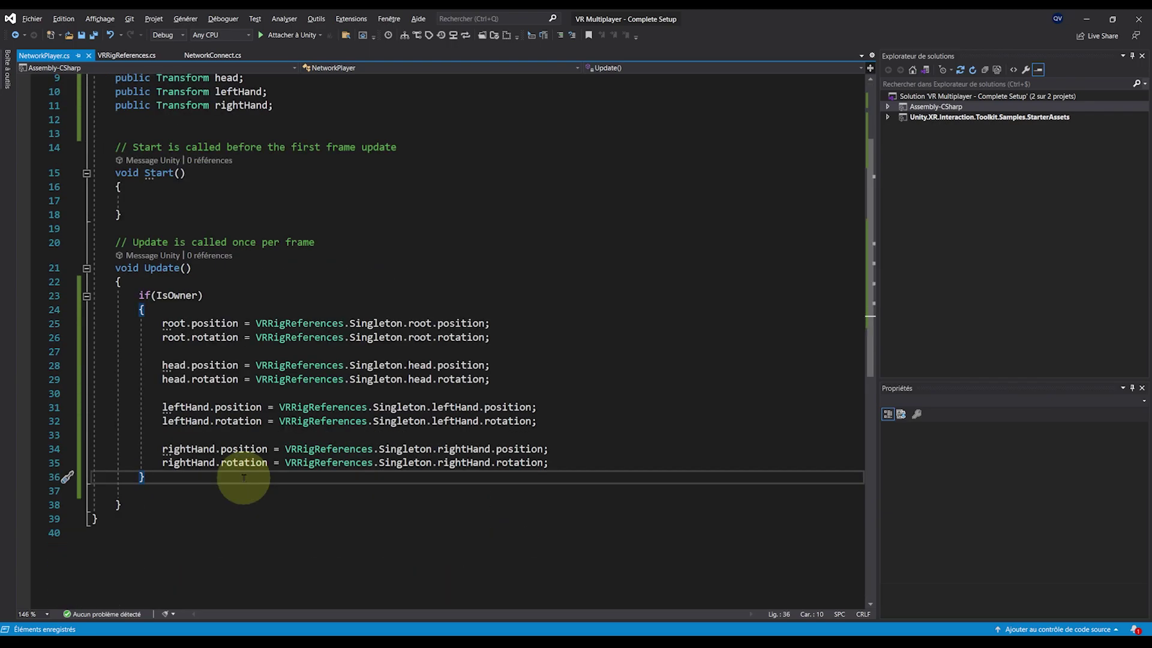
{"action": "scroll", "coordinate": [209, 514], "scroll_direction": "up", "scroll_amount": 3}
{"action": "scroll", "coordinate": [207, 518], "scroll_direction": "down", "scroll_amount": 2}
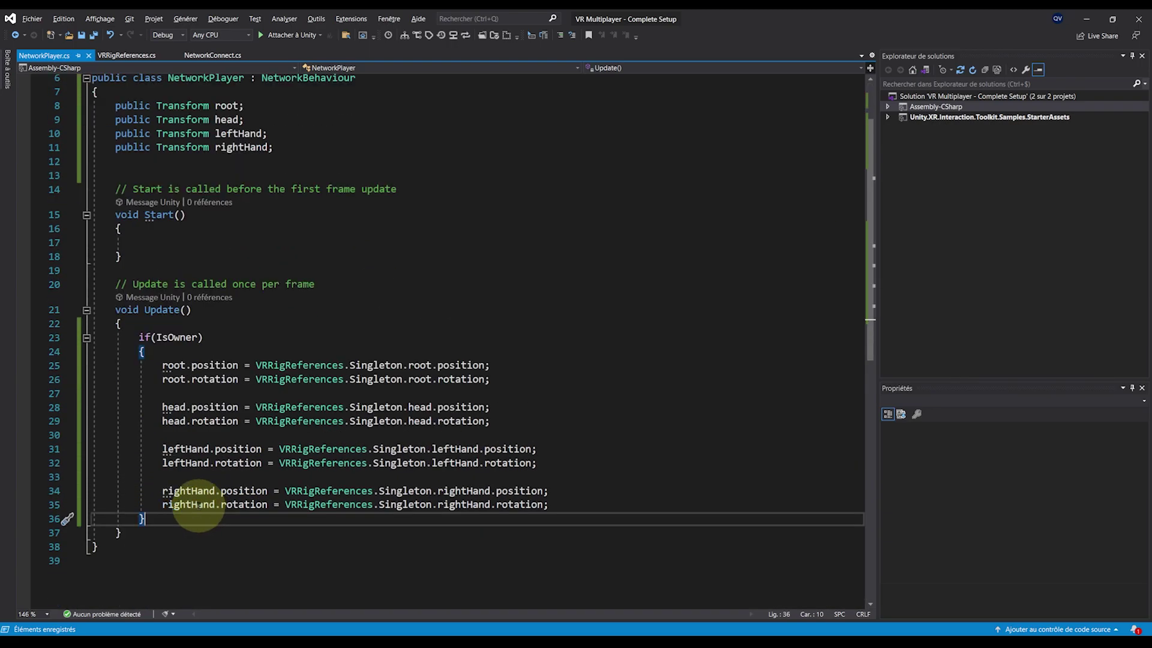
{"action": "scroll", "coordinate": [144, 426], "scroll_direction": "up", "scroll_amount": 2}
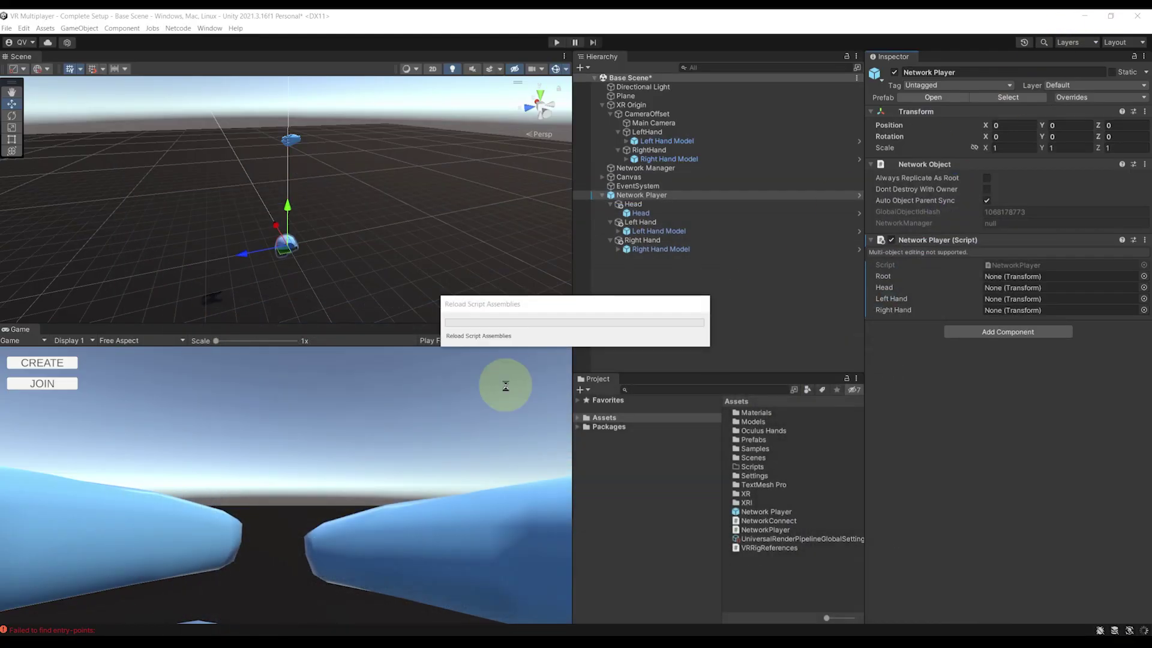
- In Unity, assign Network Player, Head, Left Hand and Right Hand to the Network Player script's Root, Head, Left Hand and Right Hand references
{"action": "left_click", "coordinate": [630, 196]}
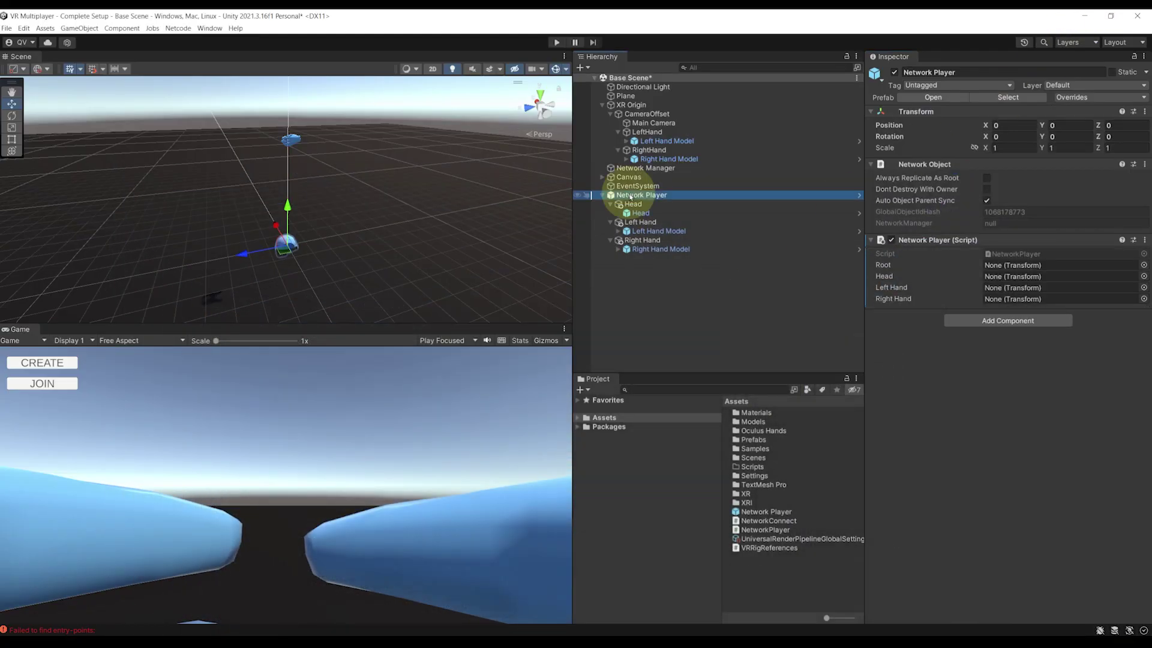
{"action": "left_click_drag", "start_coordinate": [635, 197], "coordinate": [1023, 267]}
{"action": "left_click_drag", "start_coordinate": [633, 204], "coordinate": [1017, 287]}
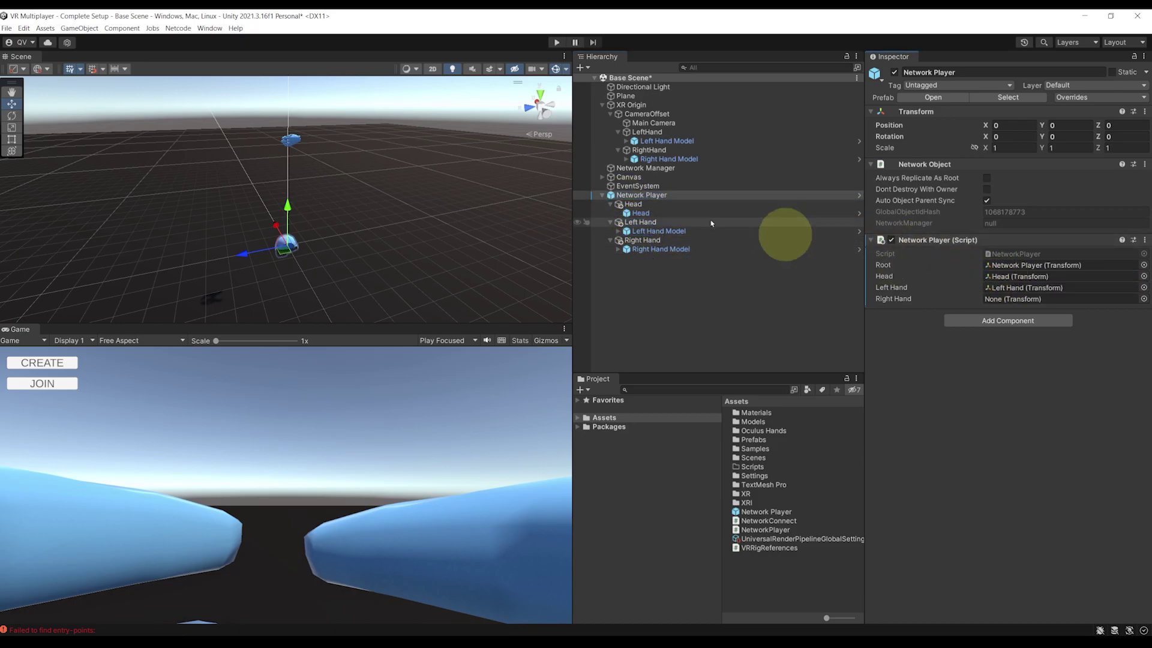
{"action": "left_click_drag", "start_coordinate": [632, 239], "coordinate": [1017, 298]}
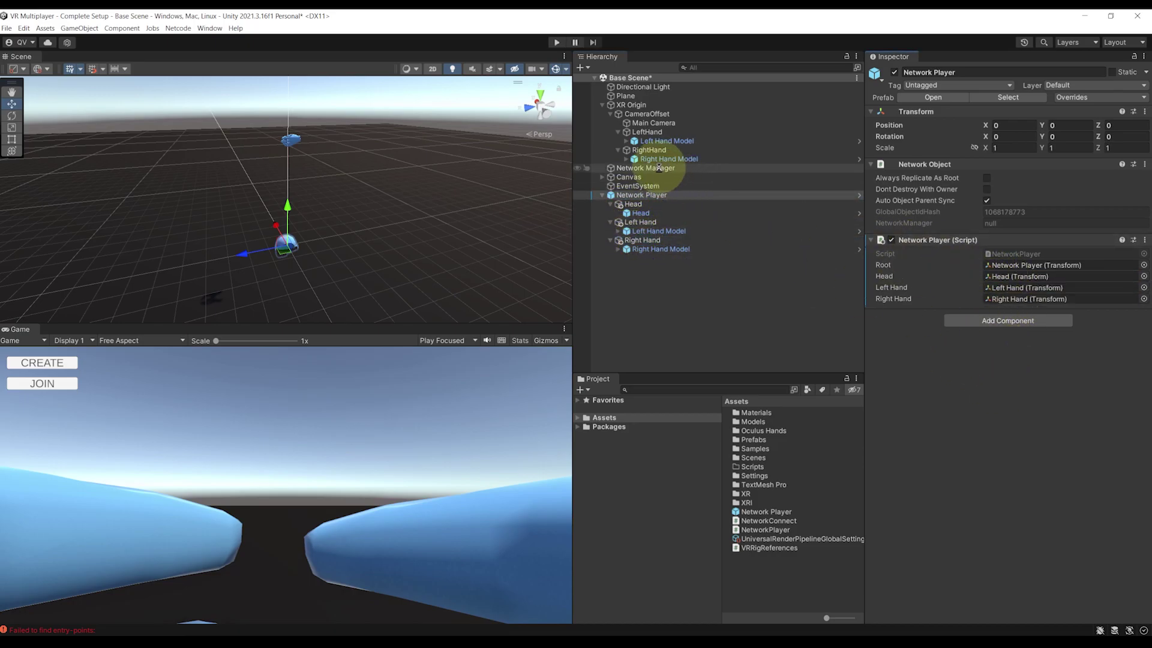
- Apply all Network Player overrides to its prefab and delete the Network Player instance from the scene
{"action": "left_click", "coordinate": [668, 198]}
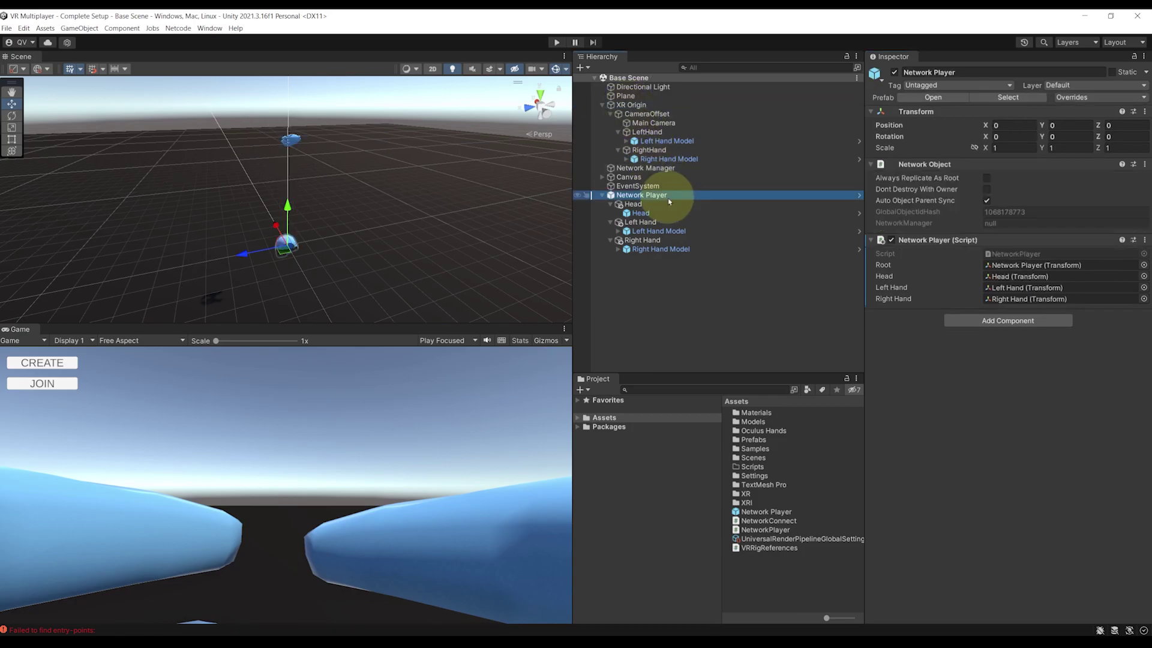
{"action": "left_click", "coordinate": [1086, 98]}
{"action": "left_click", "coordinate": [1116, 226]}
{"action": "left_click", "coordinate": [640, 197]}
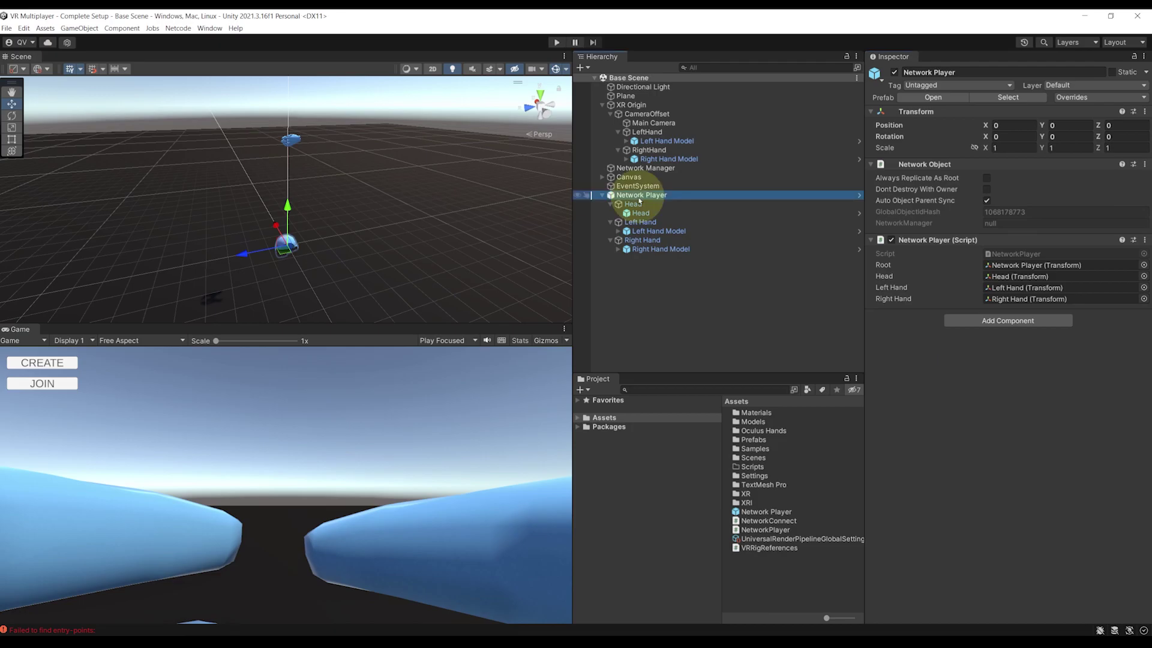
{"action": "key", "text": "Delete"}
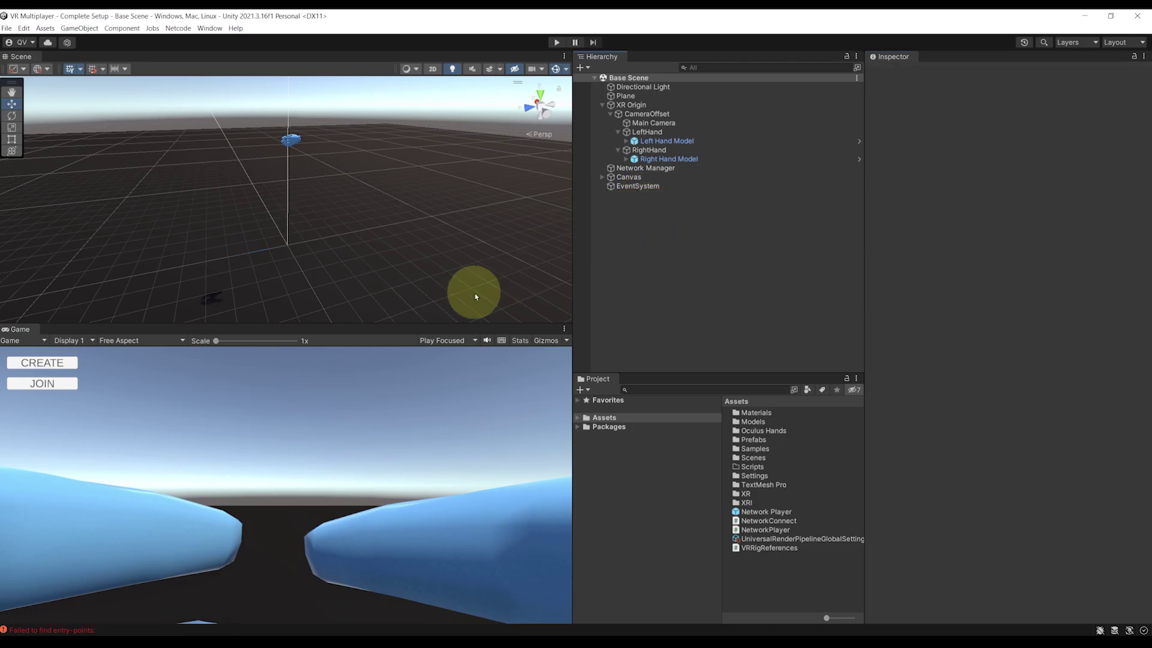
- Run the scene in Play mode and create a multiplayer session with the in-game Create option
{"action": "left_click", "coordinate": [557, 42]}
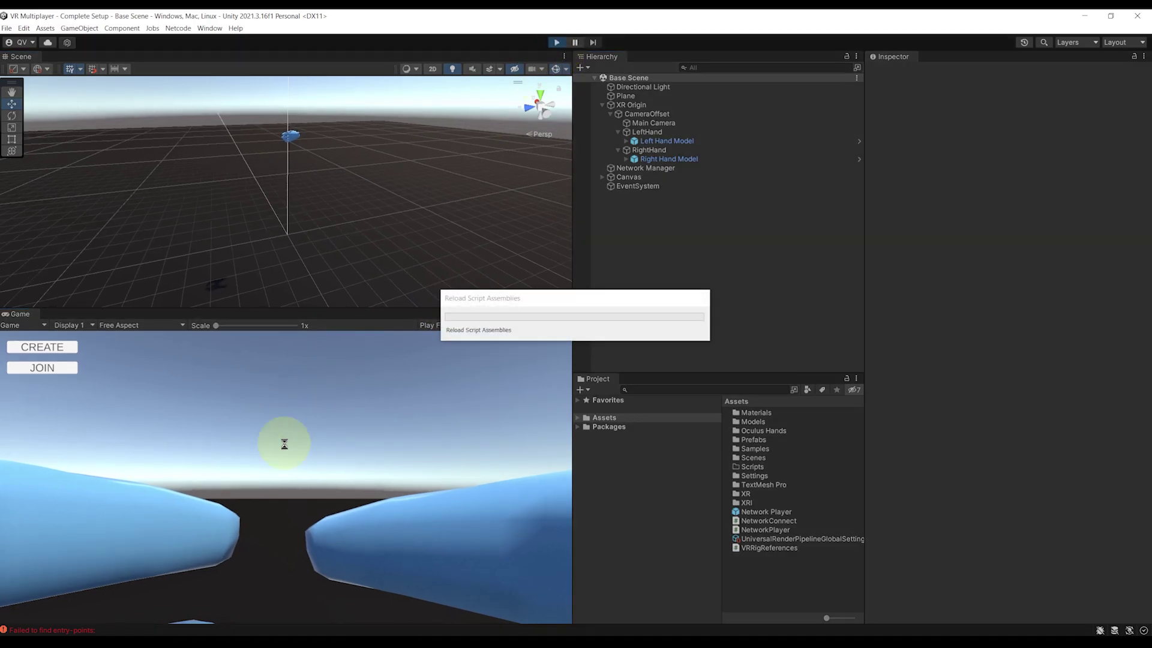
{"action": "right_click_drag", "start_coordinate": [303, 206], "coordinate": [276, 450]}
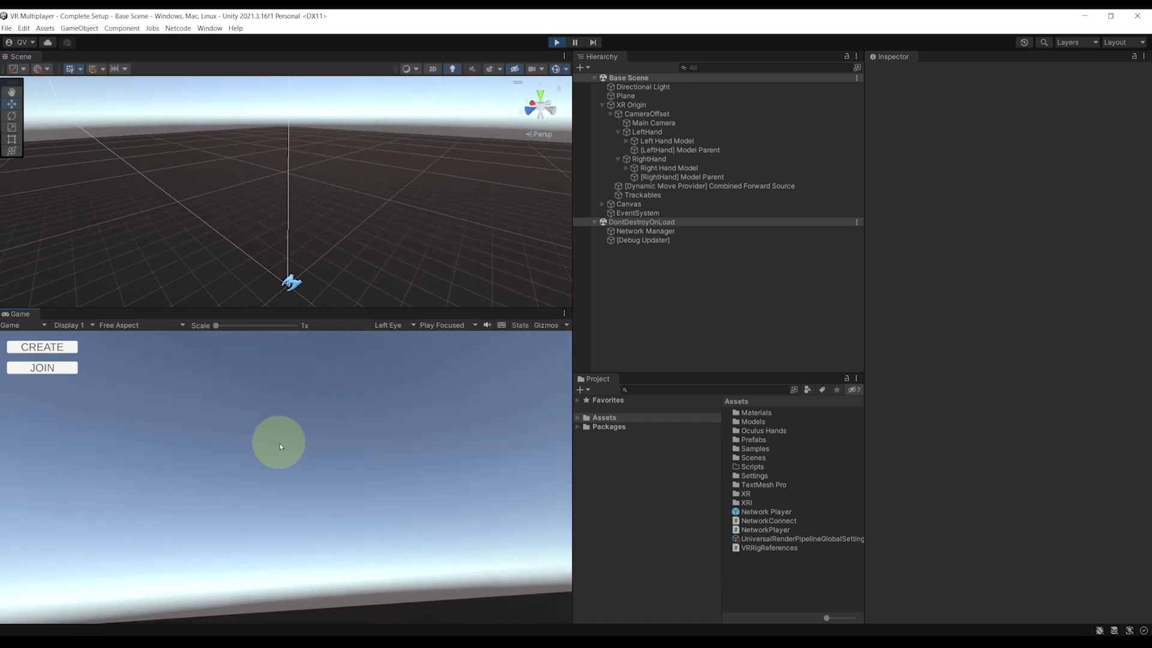
{"action": "left_click", "coordinate": [54, 351]}
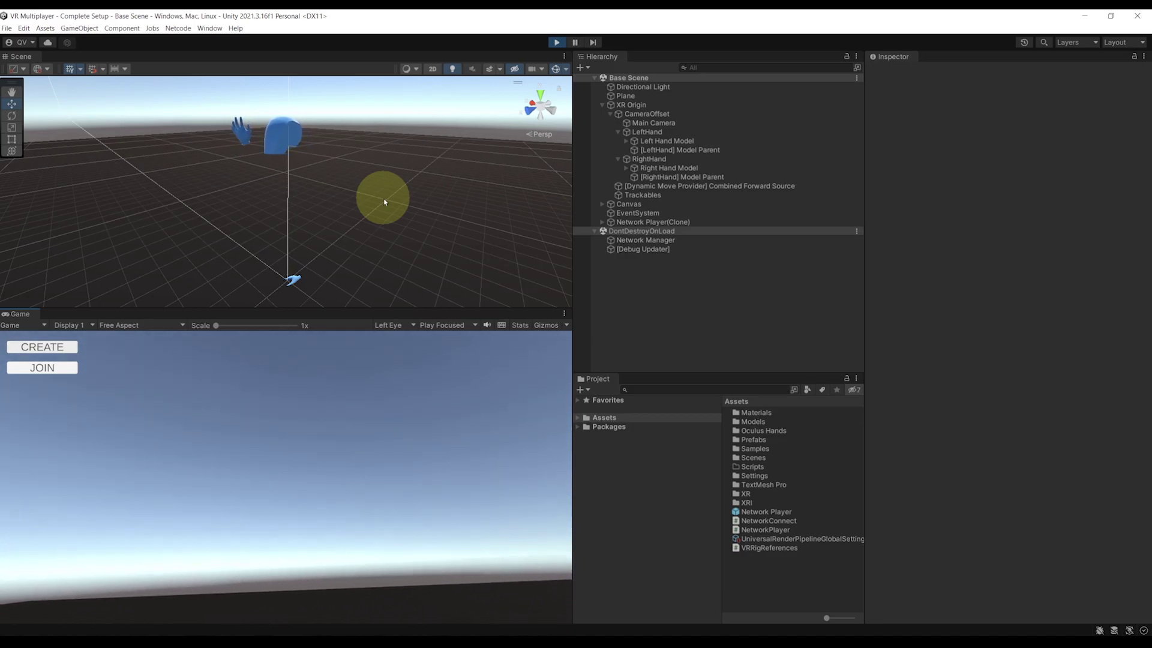
- Examine the spawned Network Player(Clone), compare its Left Hand Model with the XR rig's Left Hand Model, and exit Play mode
{"action": "left_click_drag", "start_coordinate": [360, 309], "coordinate": [342, 354]}
{"action": "right_click_drag", "start_coordinate": [342, 354], "coordinate": [428, 215]}
{"action": "left_click", "coordinate": [653, 222]}
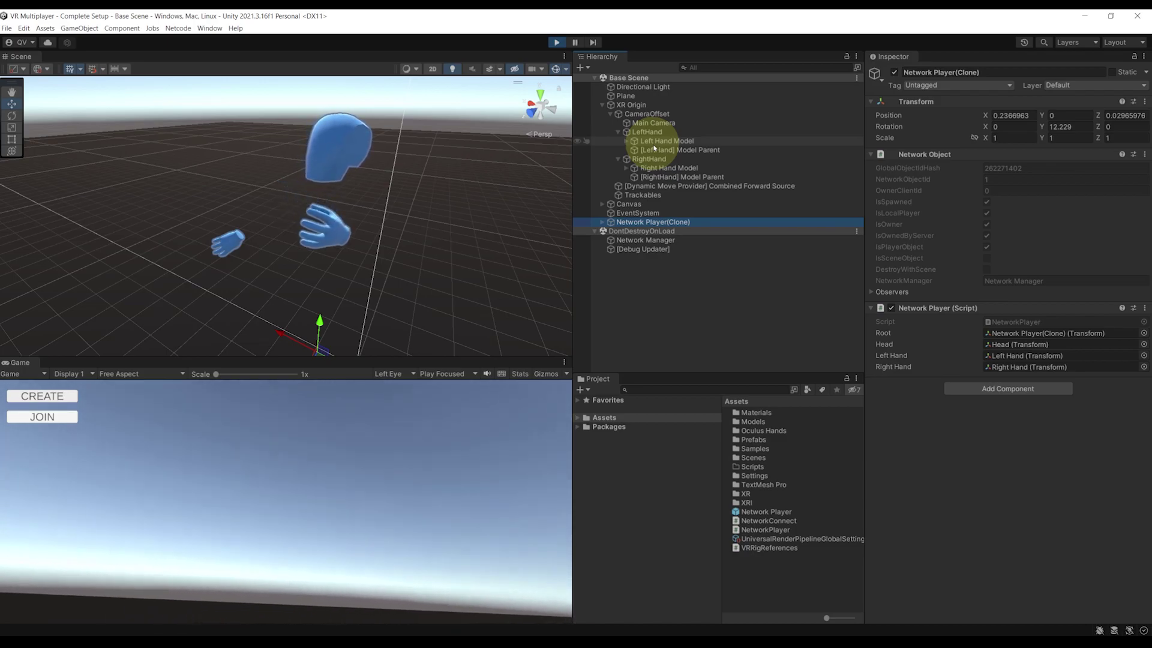
{"action": "right_click_drag", "start_coordinate": [412, 219], "coordinate": [404, 174]}
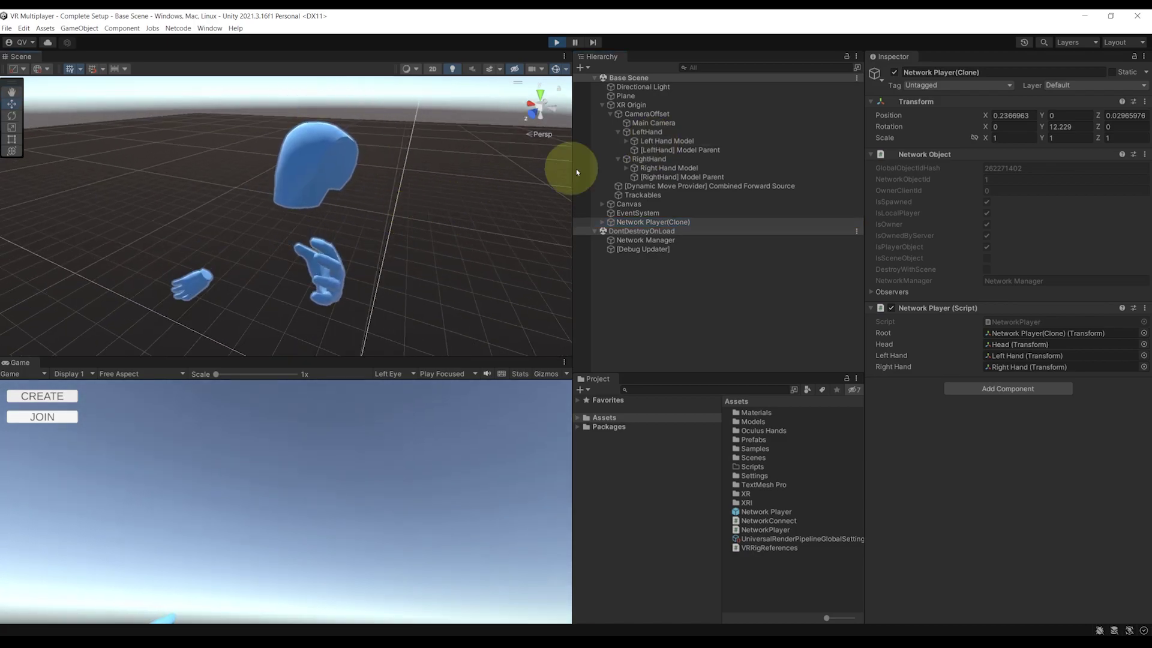
{"action": "left_click", "coordinate": [666, 141]}
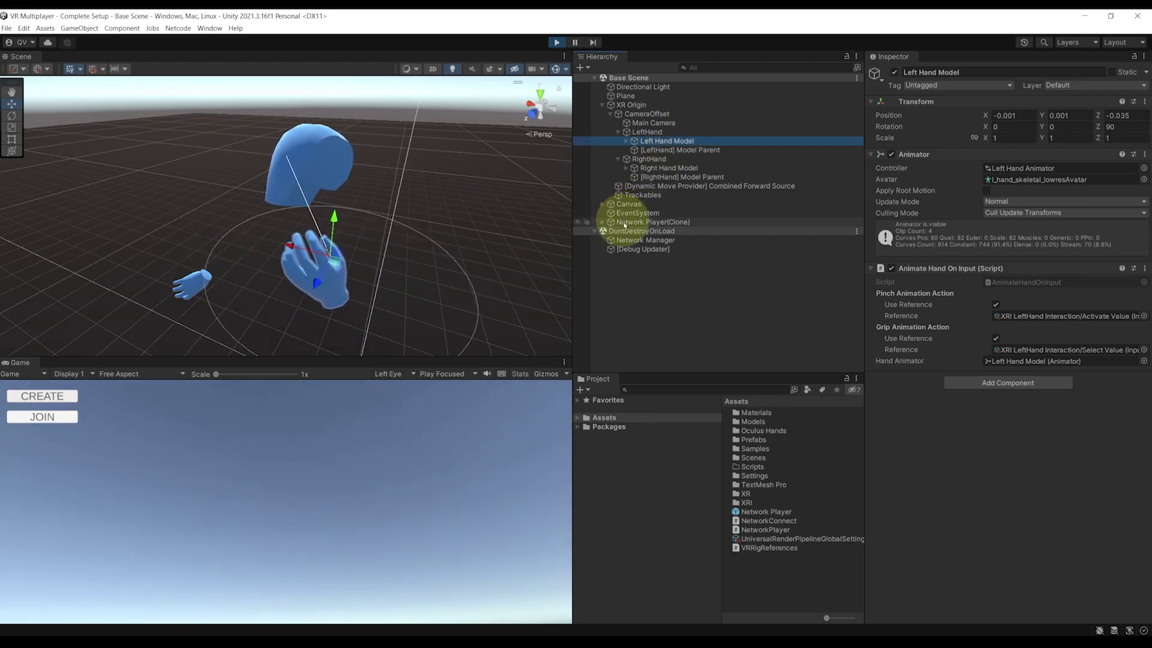
{"action": "left_click", "coordinate": [602, 223]}
{"action": "left_click", "coordinate": [649, 250]}
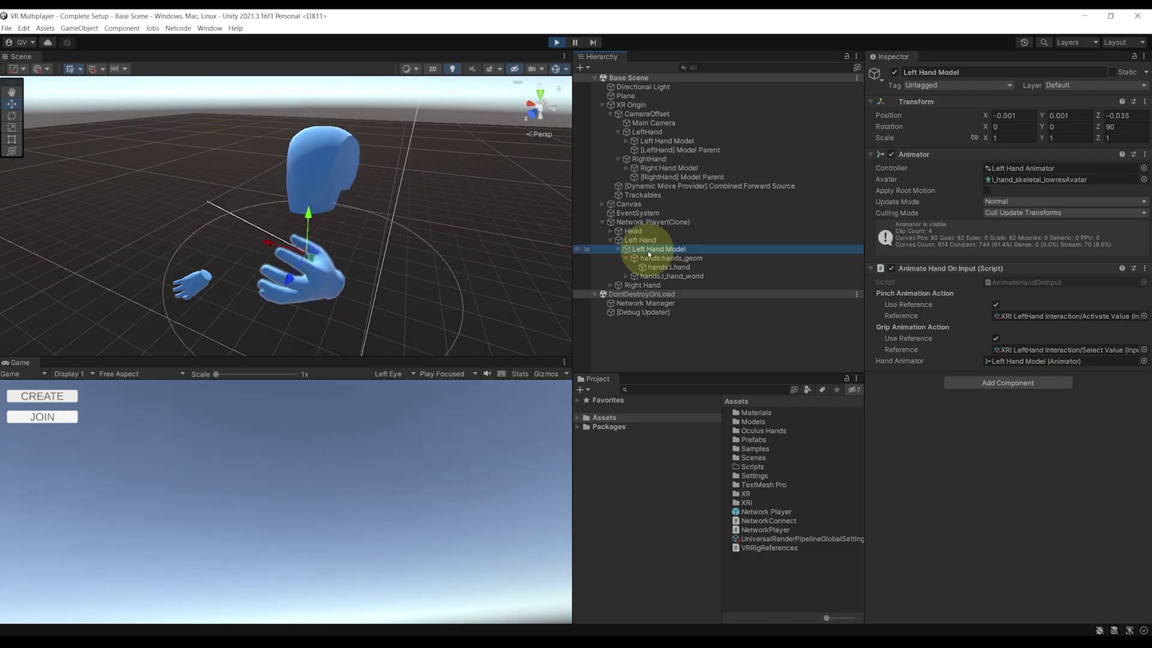
{"action": "left_click", "coordinate": [557, 43]}
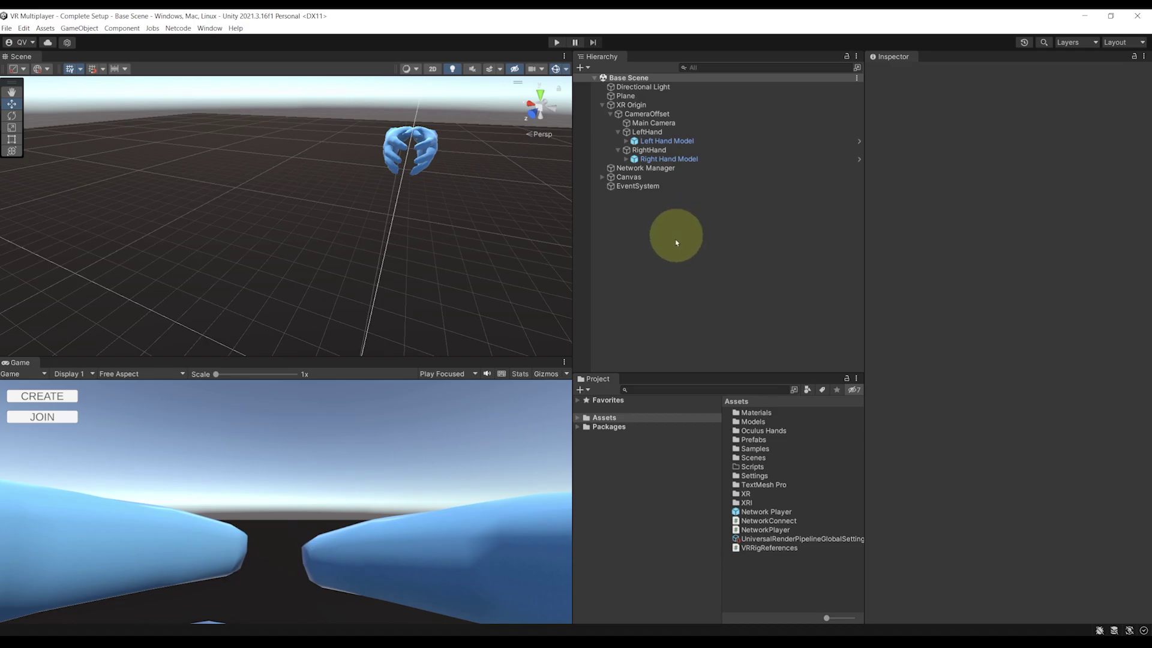
- Switch to Visual Studio and declare a public Renderer[] field named meshToDisable below the Transform fields of NetworkPlayer
{"action": "left_click", "coordinate": [462, 630]}
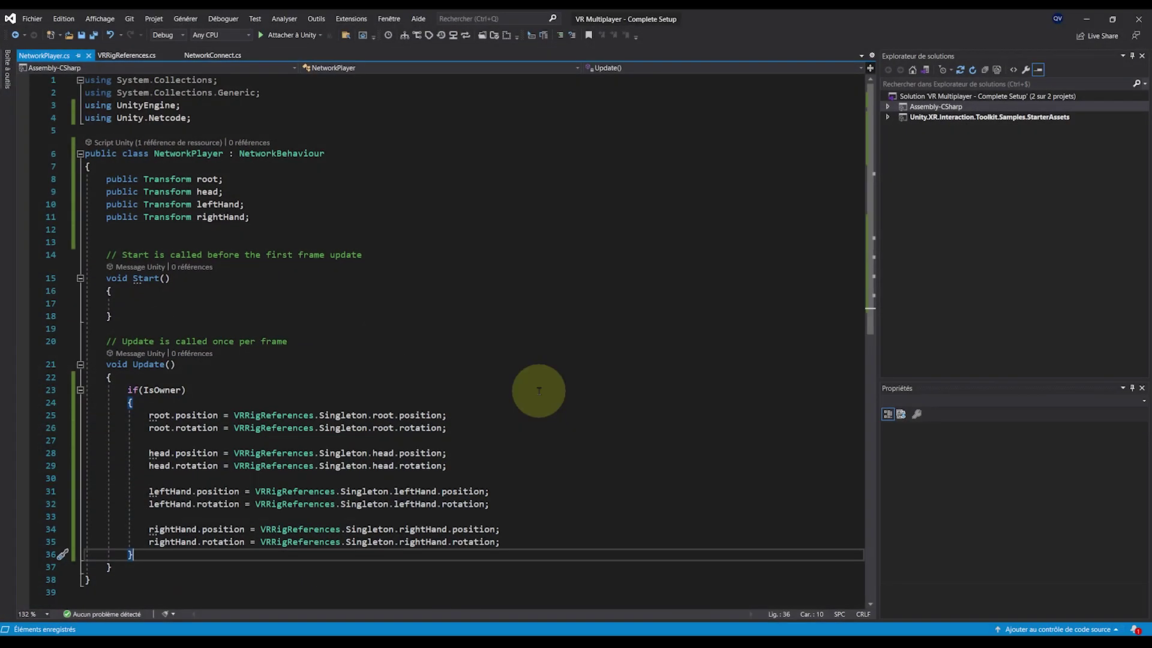
{"action": "left_click", "coordinate": [267, 227]}
{"action": "key", "text": "Return"}
{"action": "type", "text": "public Renderer"}
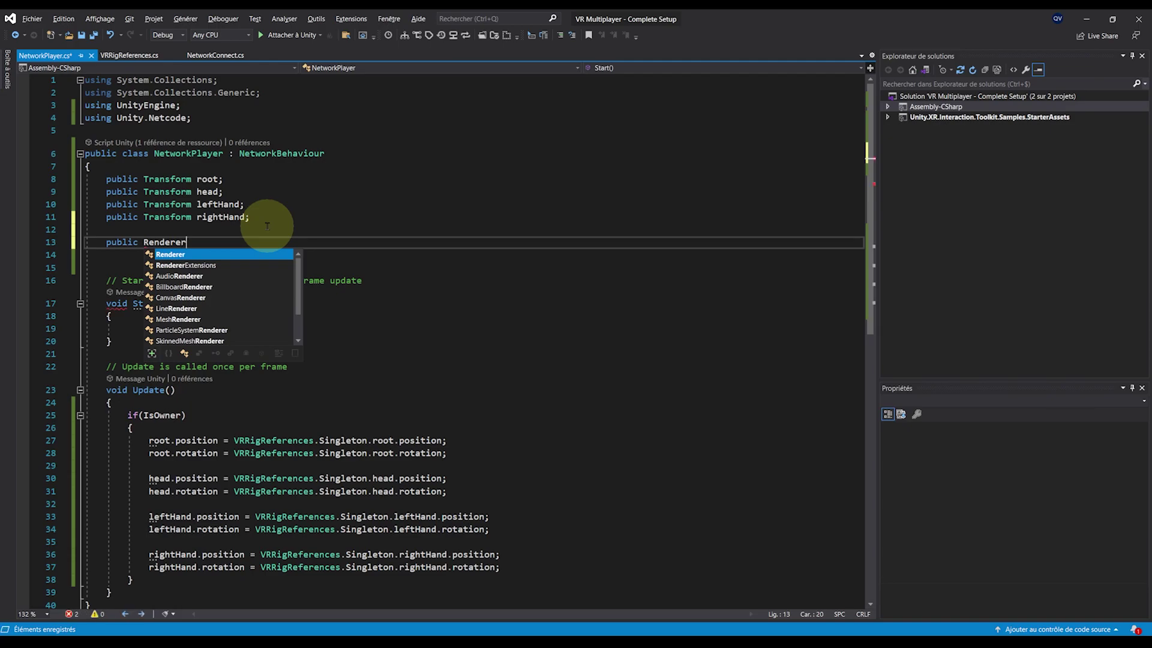
{"action": "type", "text": "[] mesh"}
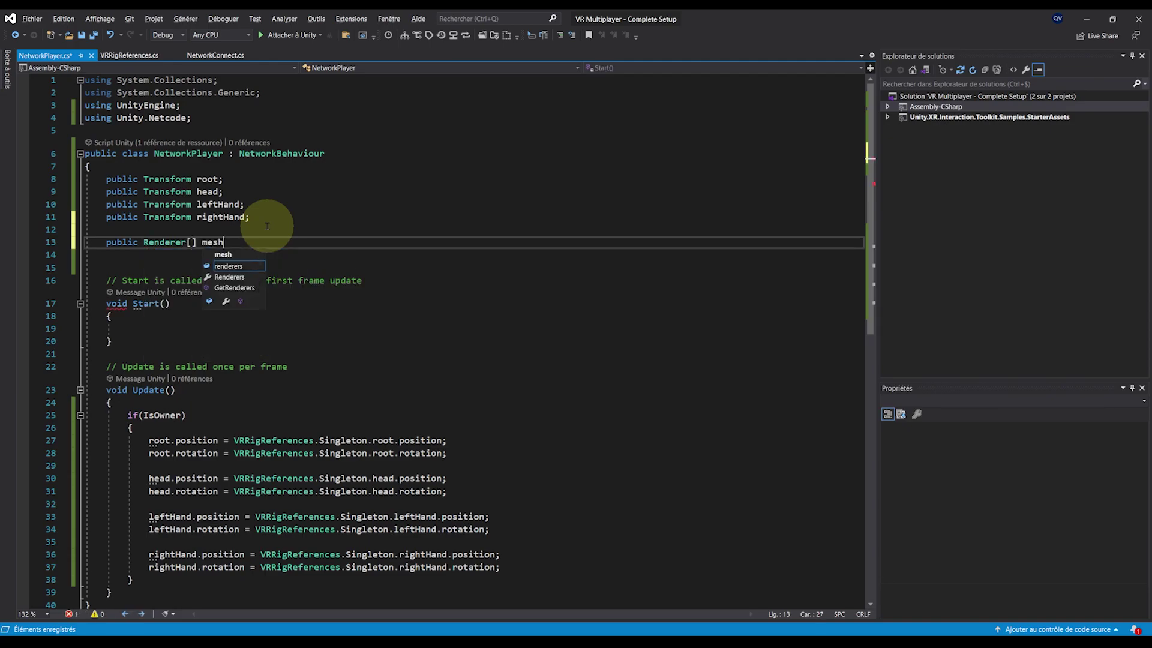
{"action": "type", "text": "ToDisable;"}
- In the Start method, add a foreach loop over meshToDisable that sets item.enabled = false for each item
{"action": "left_click", "coordinate": [198, 329]}
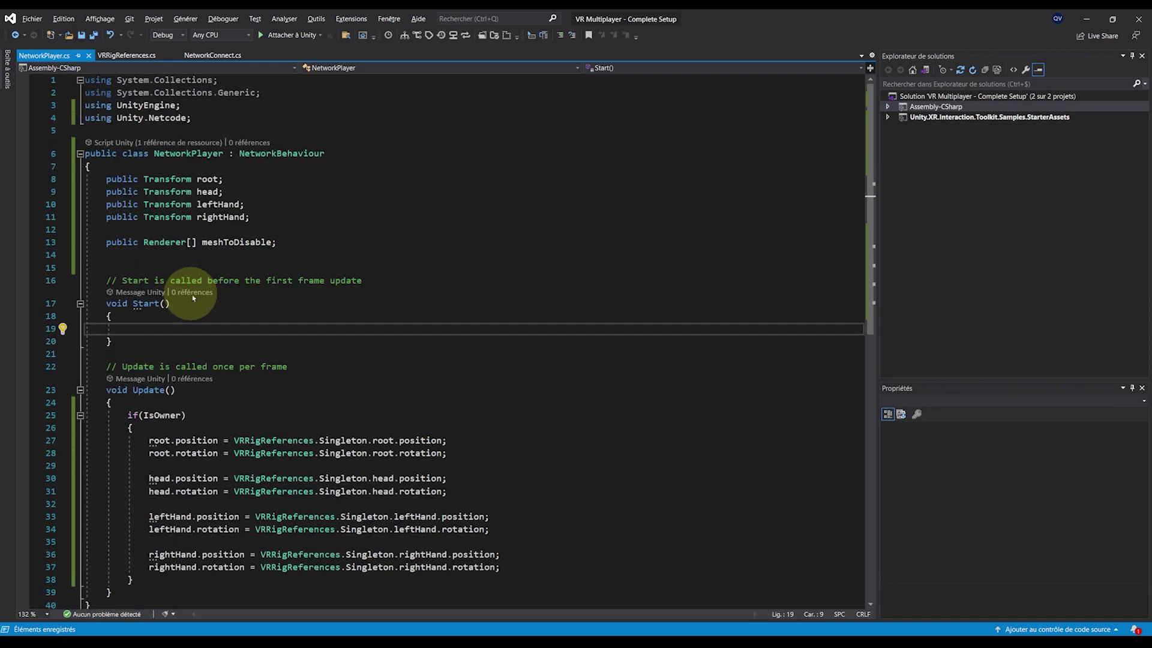
{"action": "type", "text": "foreach"}
{"action": "key", "text": "Tab"}
{"action": "key", "text": "Tab"}
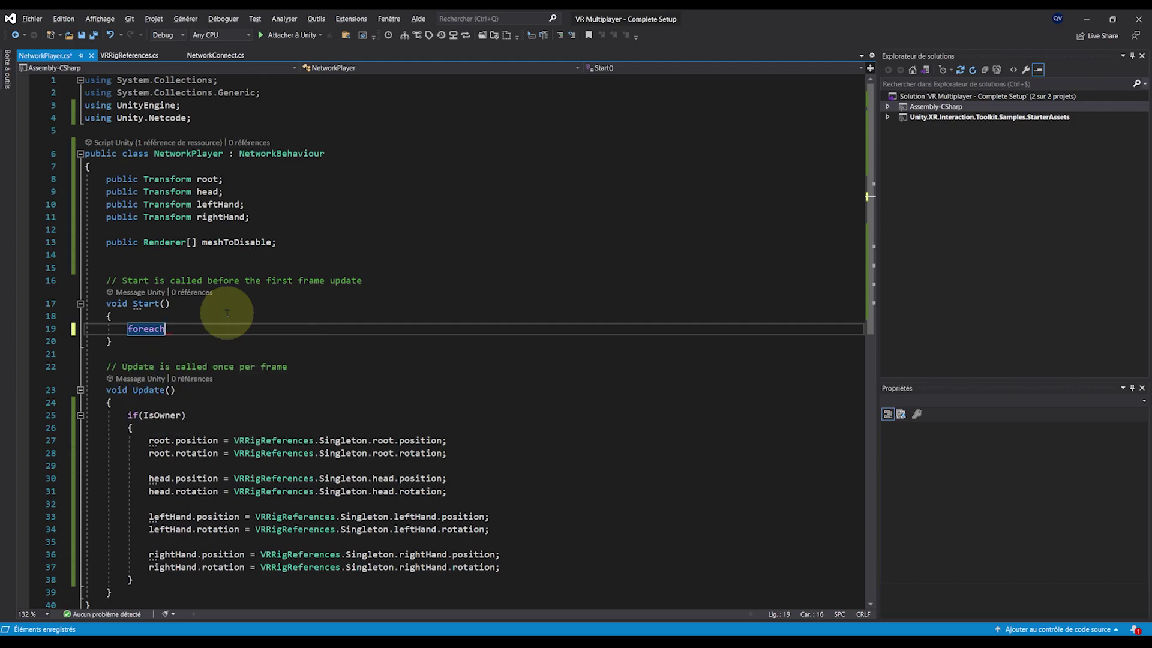
{"action": "type", "text": "meshToDisable"}
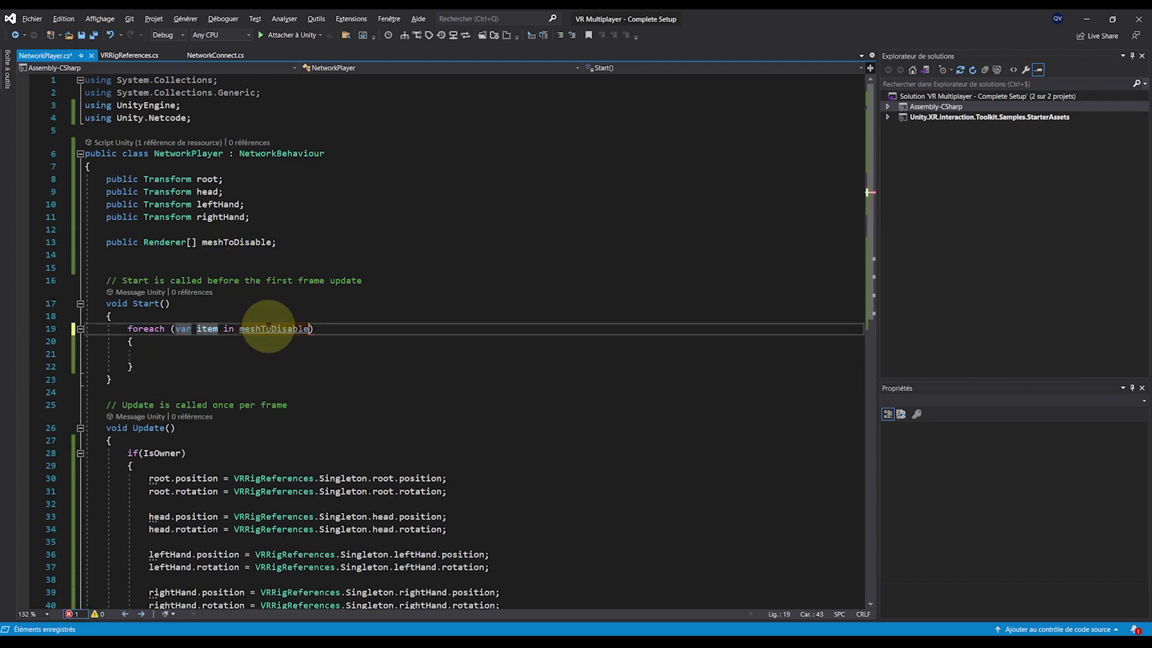
{"action": "key", "text": "Return"}
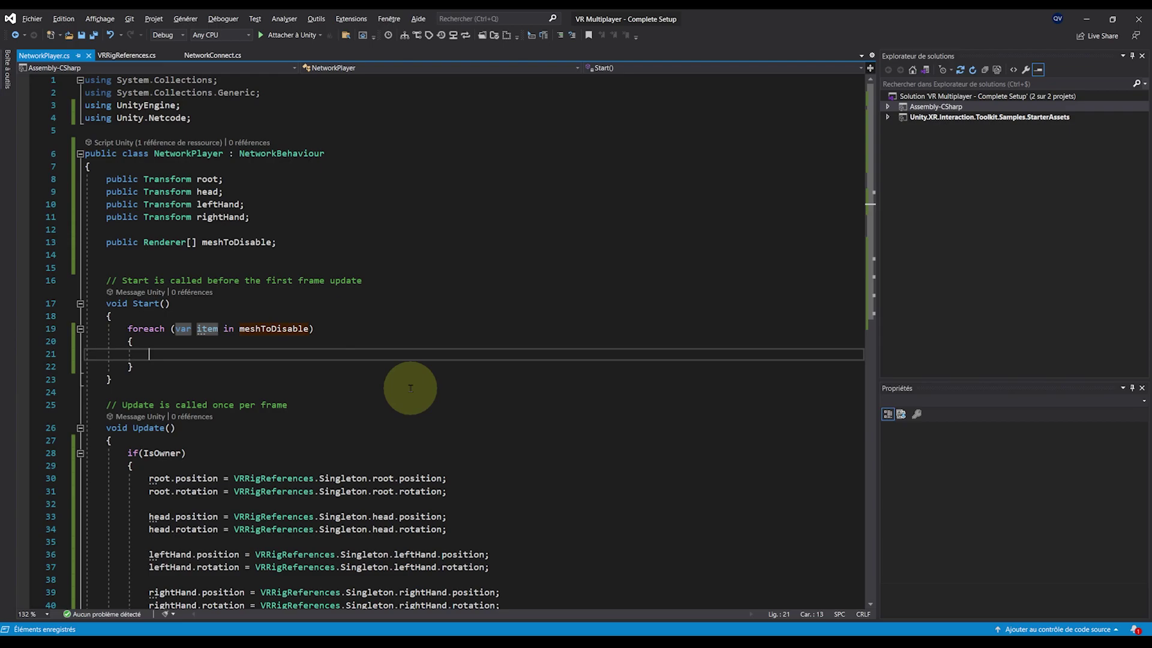
{"action": "type", "text": "item.enabled = false;"}
- Wrap the foreach loop in the Start method in an if(IsOwner) block
{"action": "left_click_drag", "start_coordinate": [164, 369], "coordinate": [85, 341]}
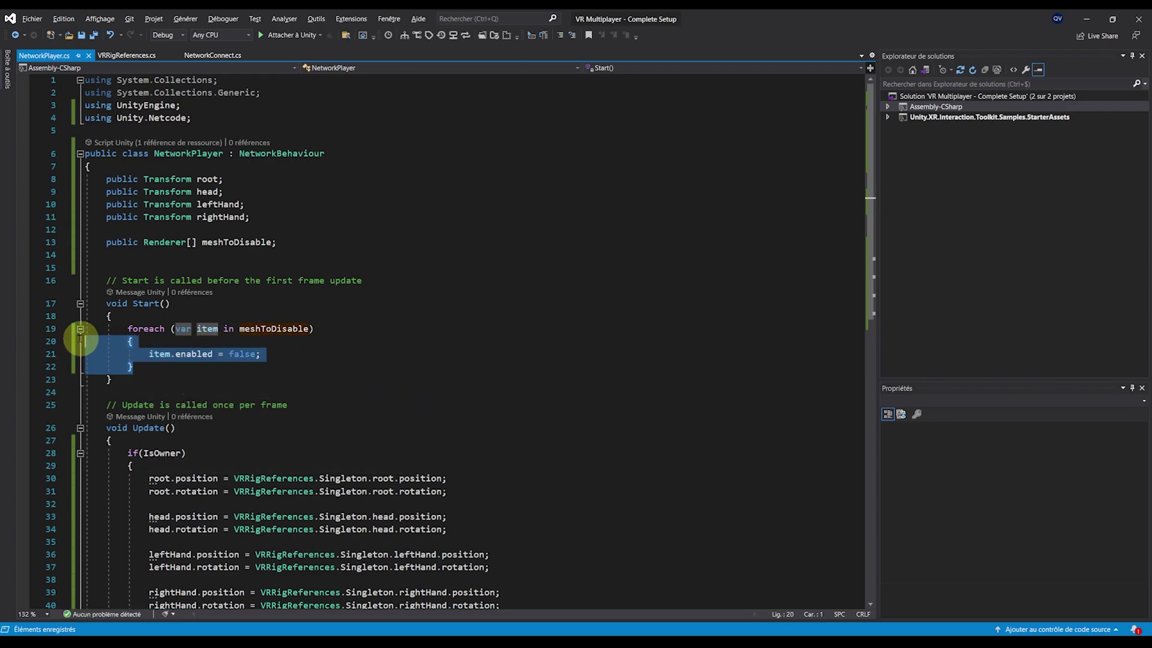
{"action": "left_click", "coordinate": [150, 316]}
{"action": "key", "text": "Return"}
{"action": "type", "text": "if(is"}
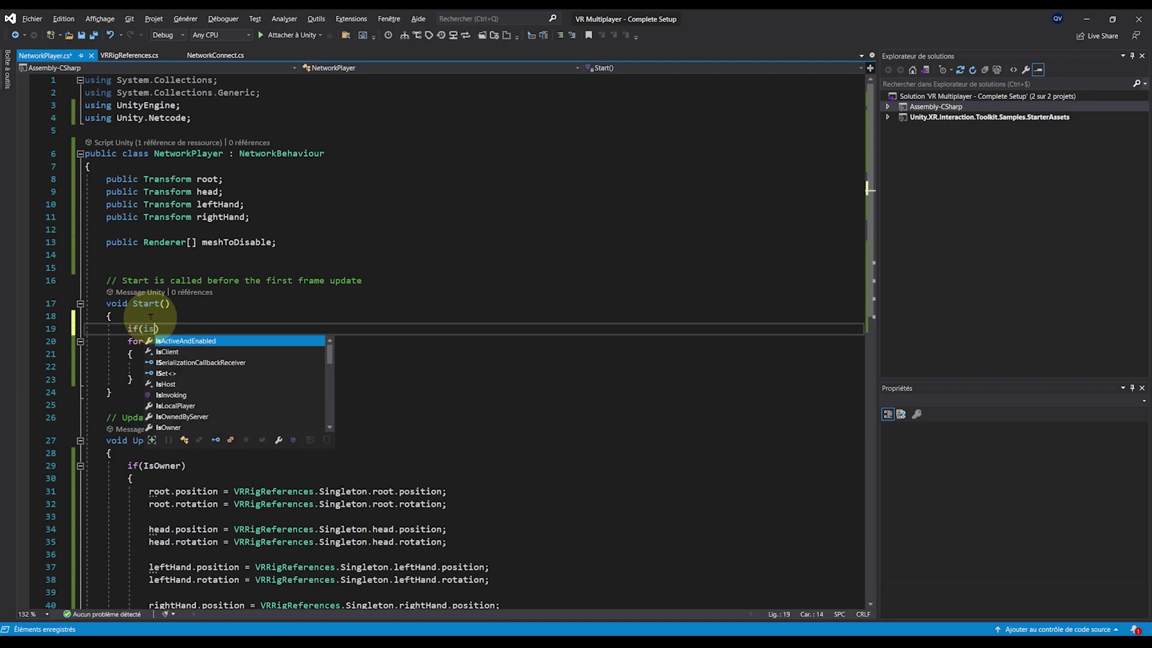
{"action": "type", "text": "Ow)"}
{"action": "key", "text": "Return"}
{"action": "type", "text": "{"}
{"action": "scroll", "coordinate": [165, 454], "scroll_direction": "up", "scroll_amount": 1, "text": "ctrl"}
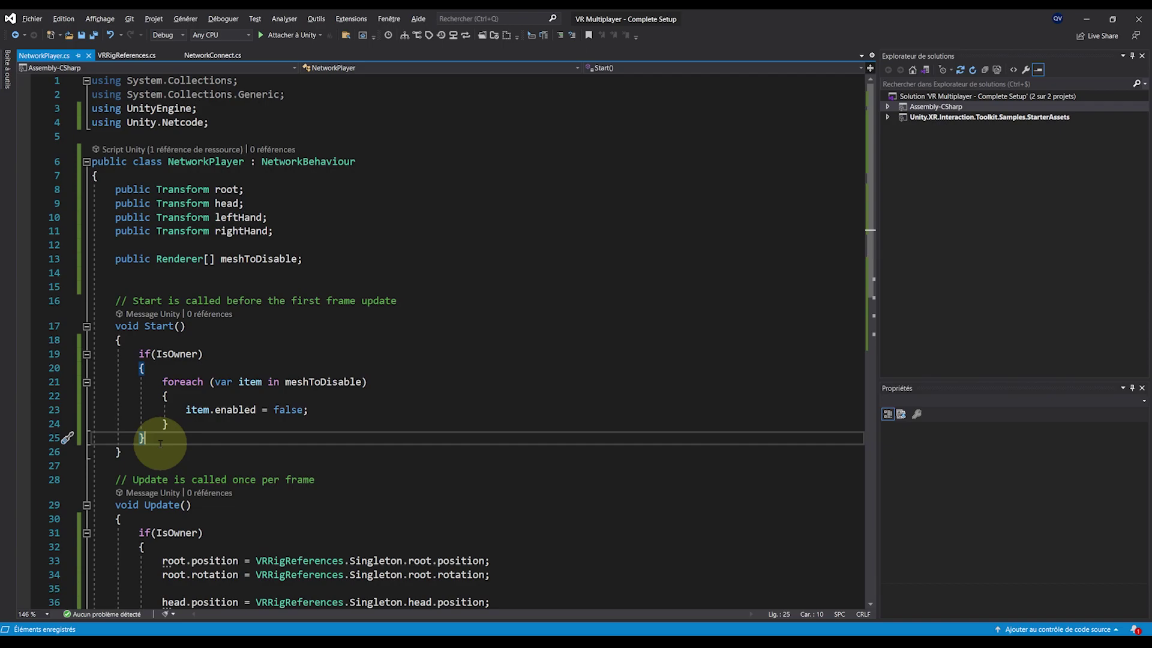
- Add a public override of OnNetworkSpawn, including its base call, between the meshToDisable field and the Start method
{"action": "left_click", "coordinate": [324, 273]}
{"action": "key", "text": "Return"}
{"action": "type", "text": "override void OnNetworkSp"}
{"action": "key", "text": "Return"}
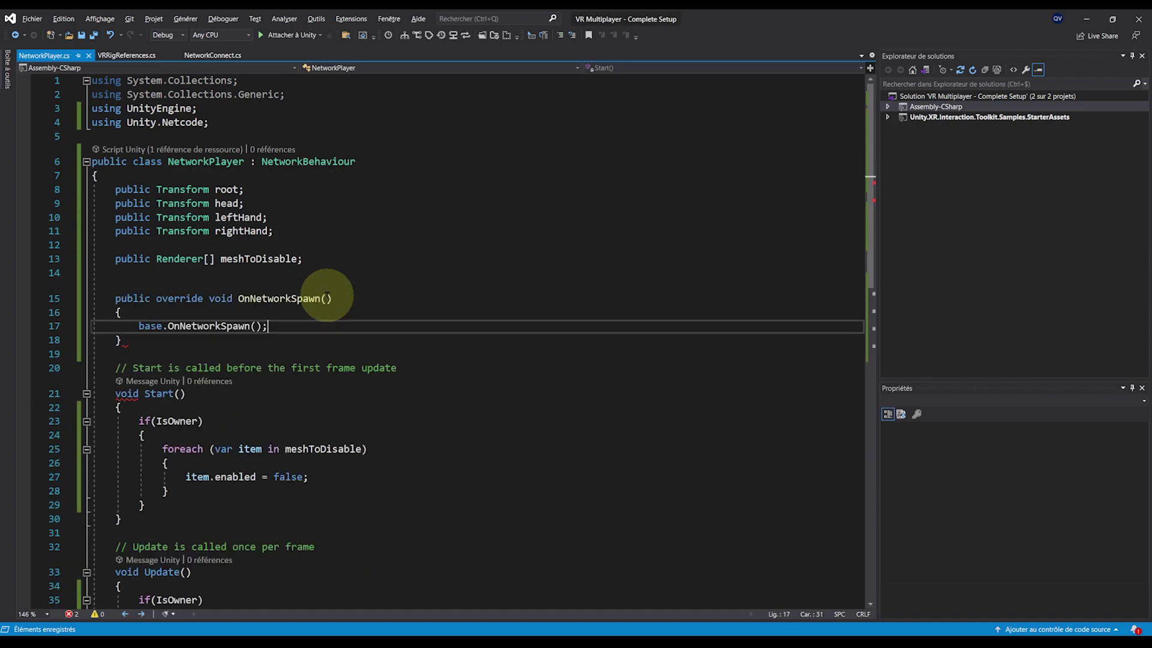
- Move the if (IsOwner) block from Start into OnNetworkSpawn, directly below base.OnNetworkSpawn()
{"action": "scroll", "coordinate": [180, 385], "scroll_direction": "down", "scroll_amount": 1}
{"action": "left_click_drag", "start_coordinate": [146, 462], "coordinate": [94, 380]}
{"action": "key", "text": "ctrl+x"}
{"action": "left_click", "coordinate": [299, 285]}
{"action": "key", "text": "Return"}
{"action": "key", "text": "ctrl+v"}
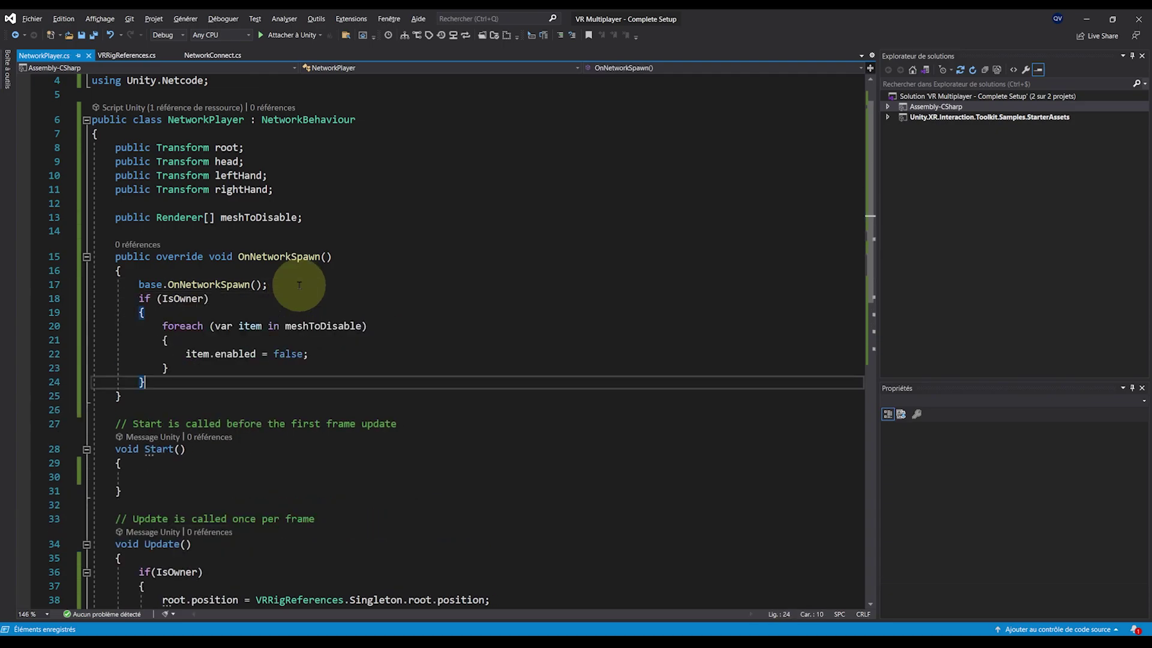
- Delete the empty Start method with its comment and save the NetworkPlayer script
{"action": "left_click_drag", "start_coordinate": [163, 493], "coordinate": [72, 411]}
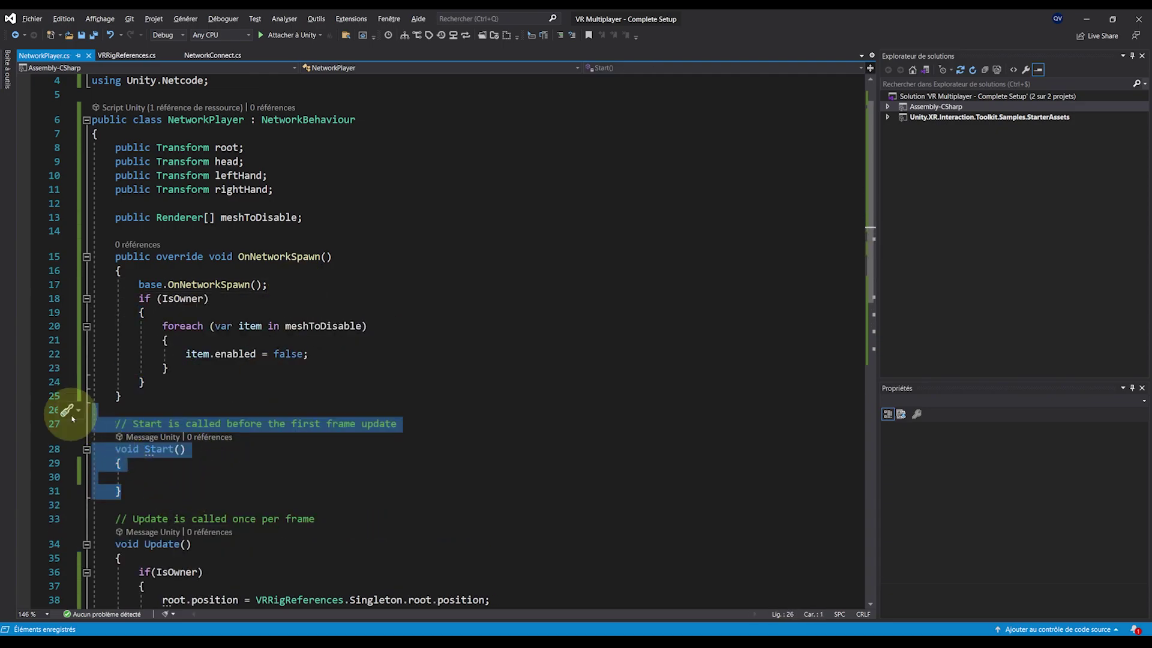
{"action": "key", "text": "BackSpace"}
{"action": "key", "text": "BackSpace"}
{"action": "scroll", "coordinate": [186, 390], "scroll_direction": "up", "scroll_amount": 1}
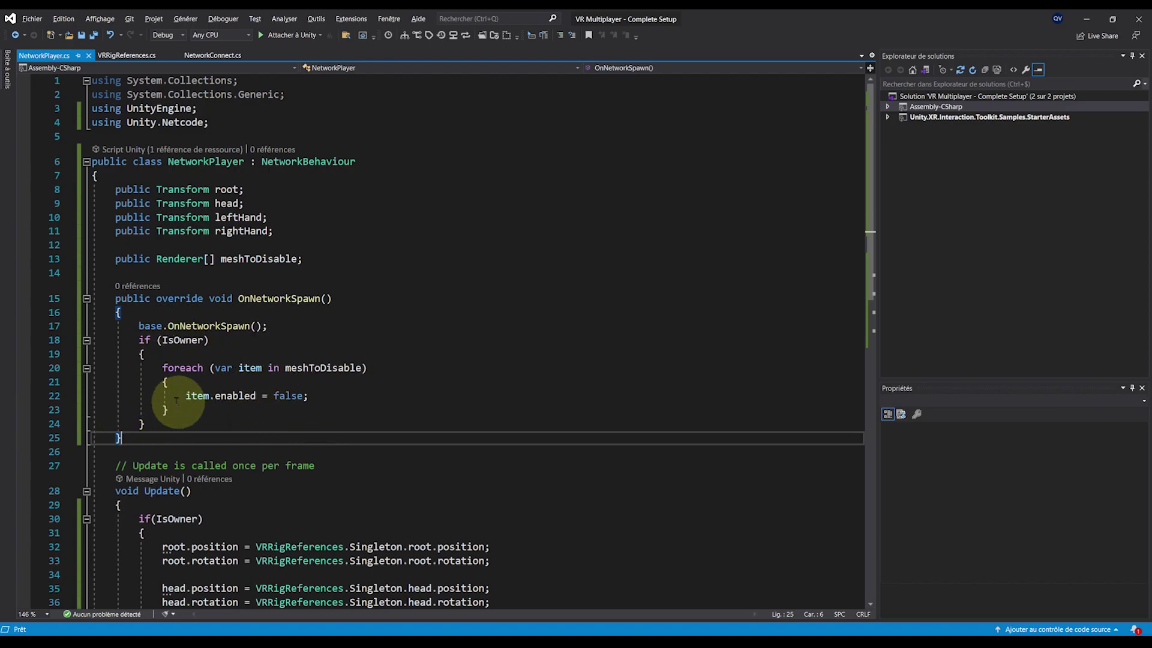
{"action": "key", "text": "ctrl+s"}
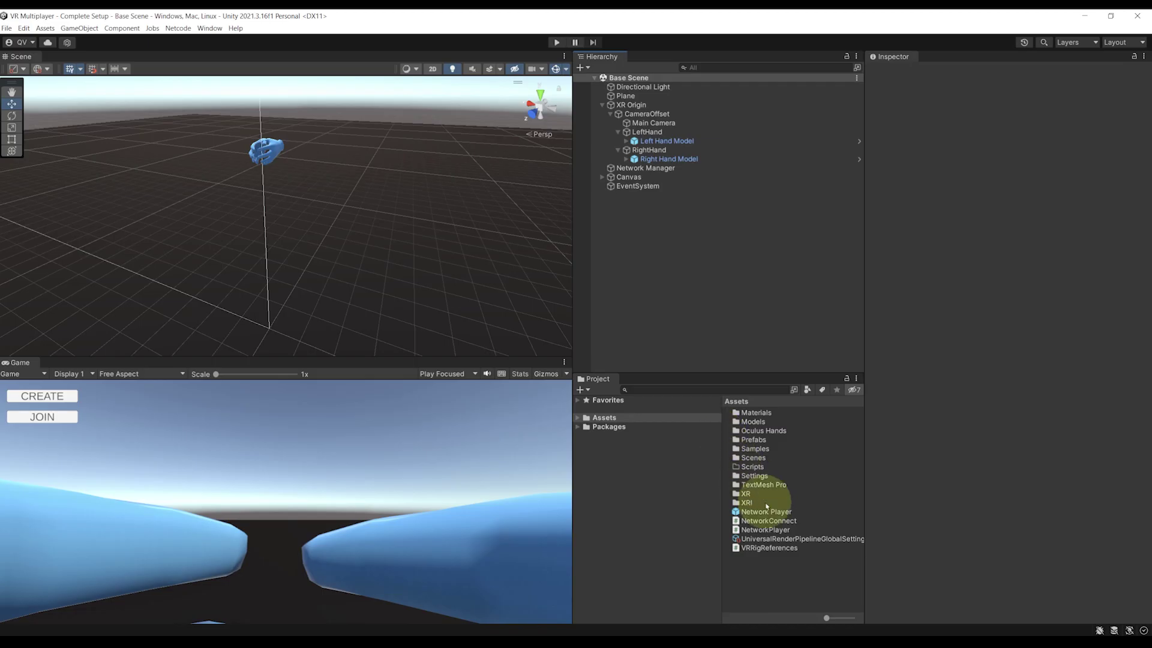
- Switch to Unity, open the Network Player prefab and add the Head mesh renderer to the script's Mesh To Disable list
{"action": "left_click", "coordinate": [768, 512]}
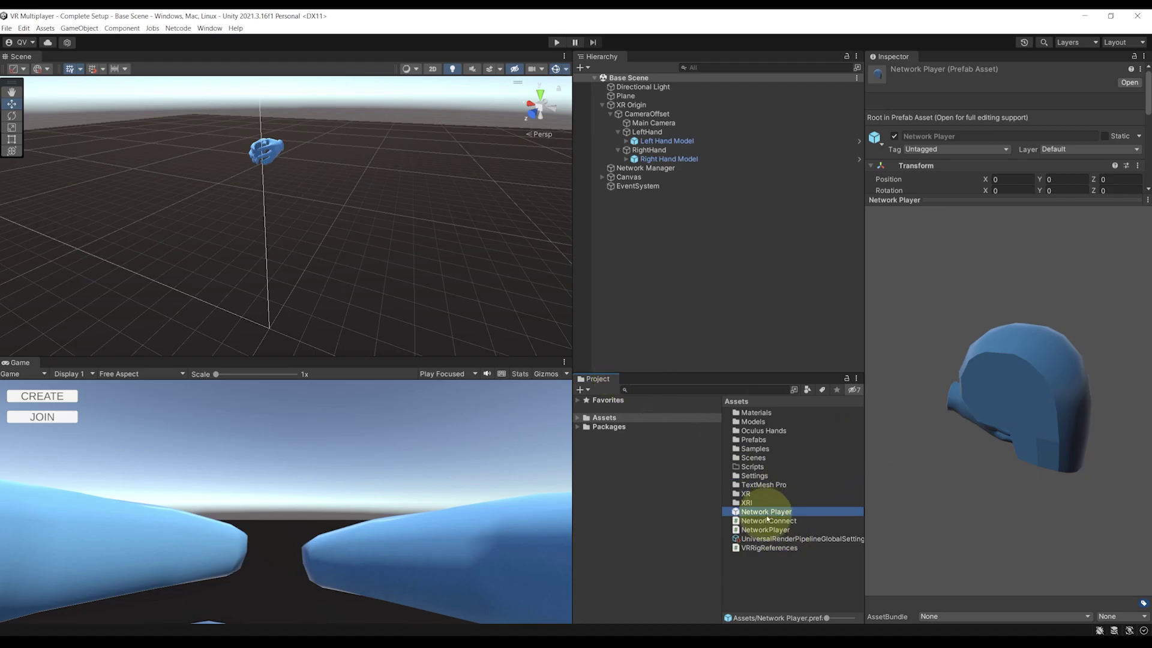
{"action": "double_click", "coordinate": [768, 514]}
{"action": "left_click_drag", "start_coordinate": [424, 154], "coordinate": [494, 180], "text": "alt"}
{"action": "left_click", "coordinate": [984, 300]}
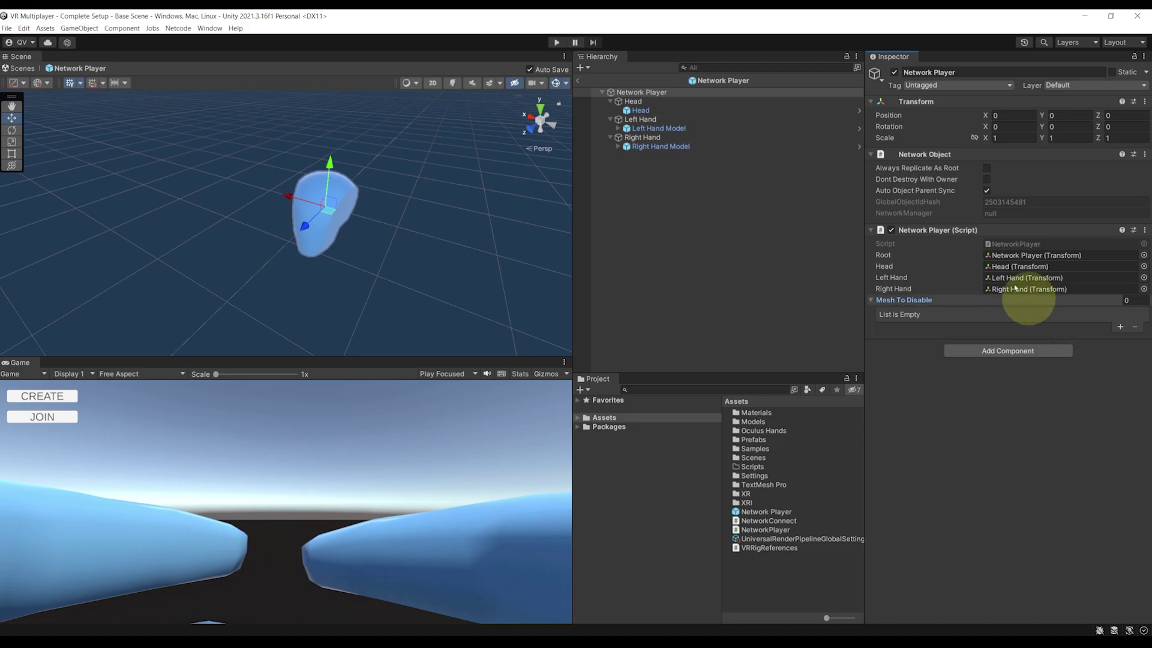
{"action": "left_click_drag", "start_coordinate": [638, 109], "coordinate": [909, 298]}
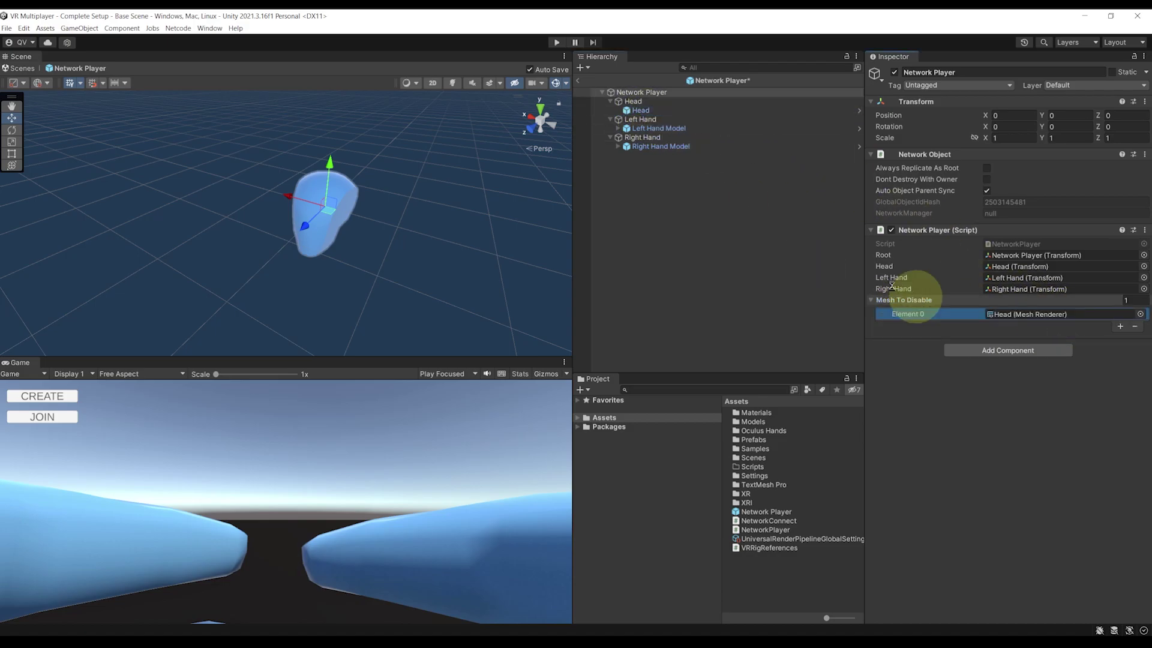
- Add the hands:Lhand and hands:Rhand renderers to the Mesh To Disable list and leave the prefab
{"action": "left_click", "coordinate": [618, 128]}
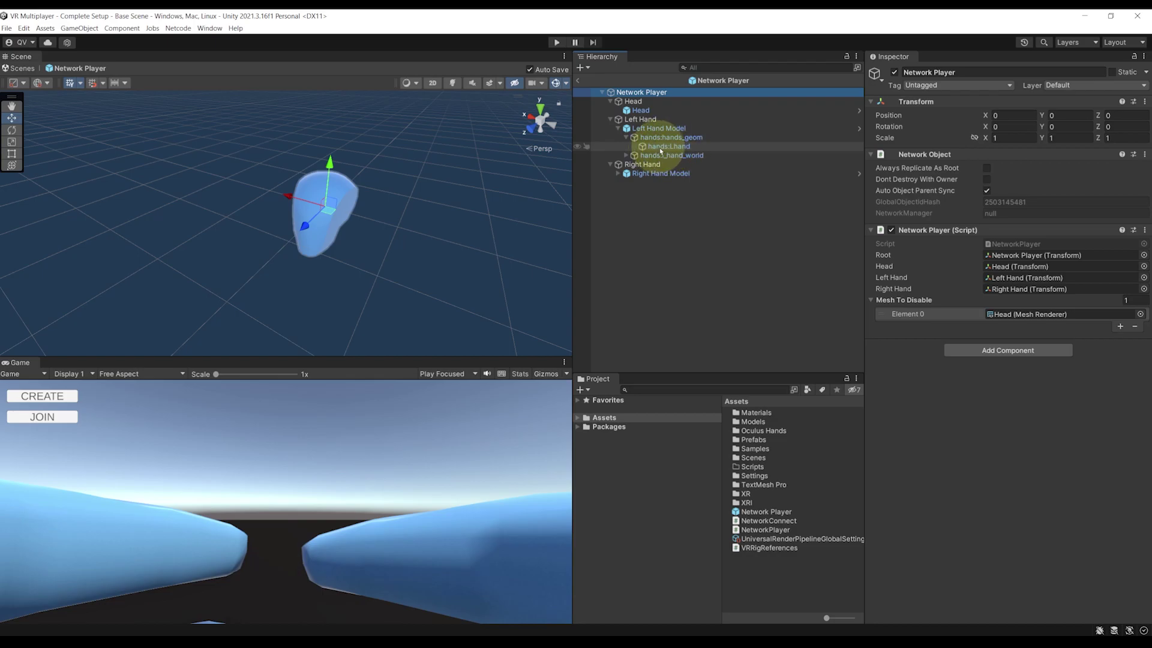
{"action": "left_click_drag", "start_coordinate": [660, 151], "coordinate": [912, 299]}
{"action": "left_click", "coordinate": [618, 174]}
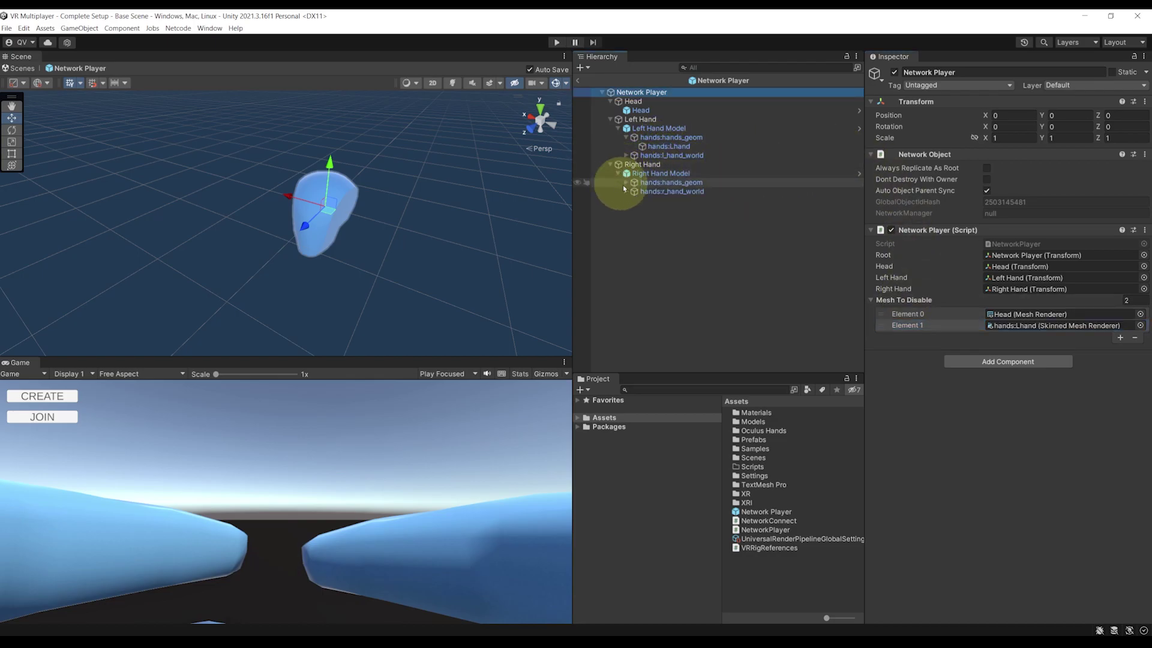
{"action": "left_click", "coordinate": [626, 182]}
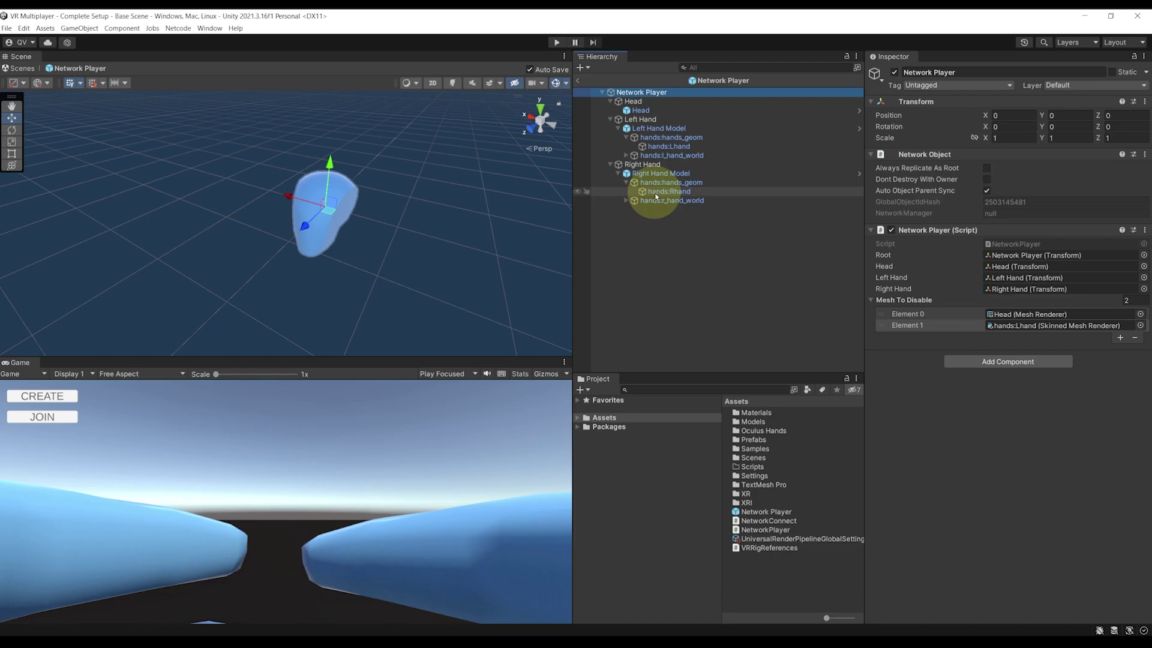
{"action": "left_click_drag", "start_coordinate": [656, 195], "coordinate": [909, 300]}
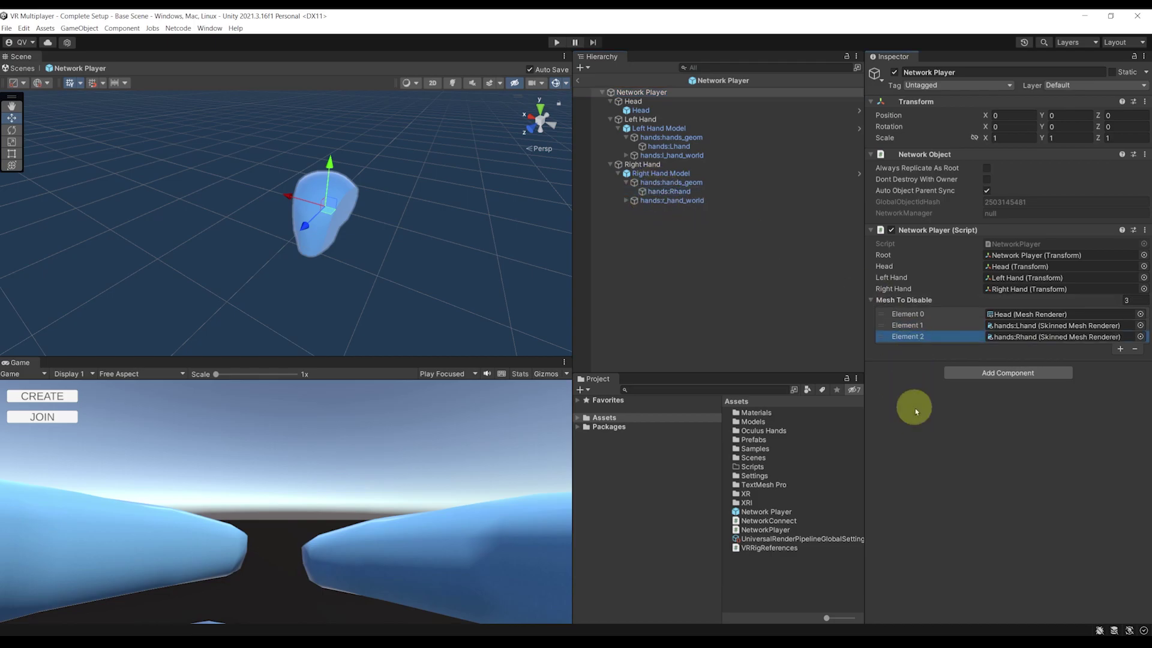
{"action": "left_click", "coordinate": [577, 83]}
- Run the scene in Play mode, examine the spawned Network Player(Clone) with its Head and Left Hand children, and exit Play mode
{"action": "left_click", "coordinate": [556, 42]}
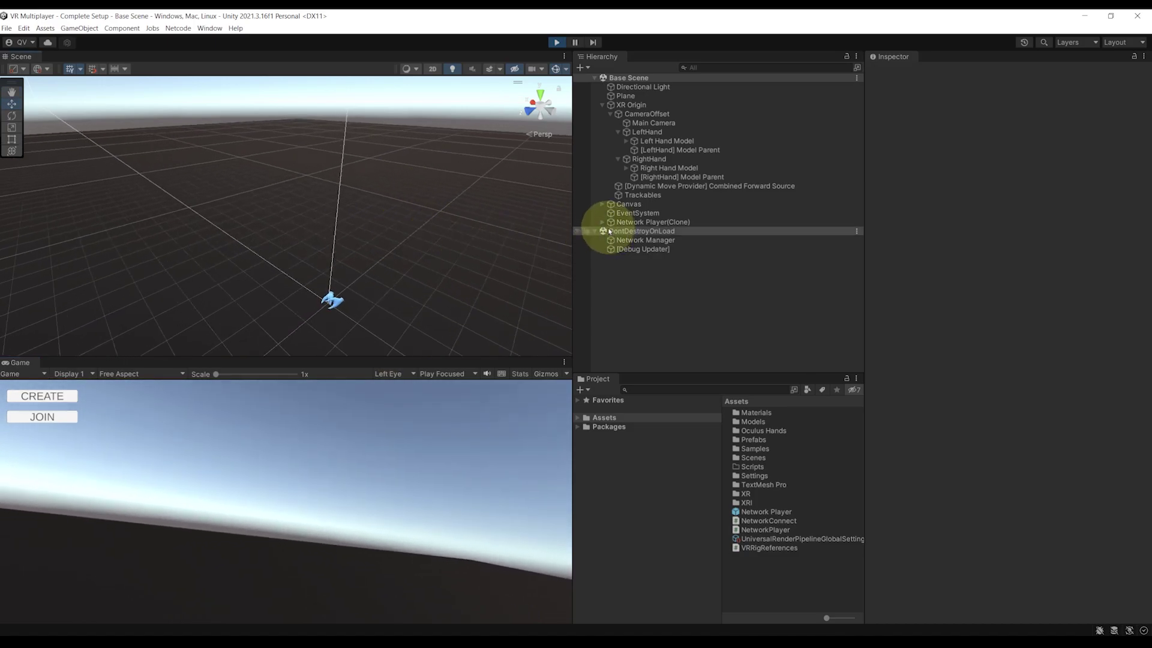
{"action": "left_click", "coordinate": [598, 224]}
{"action": "left_click", "coordinate": [601, 223]}
{"action": "mouse_move", "coordinate": [342, 192]}
{"action": "right_mouse_down"}
{"action": "mouse_move", "coordinate": [341, 246]}
{"action": "mouse_move", "coordinate": [312, 198]}
{"action": "right_mouse_up"}
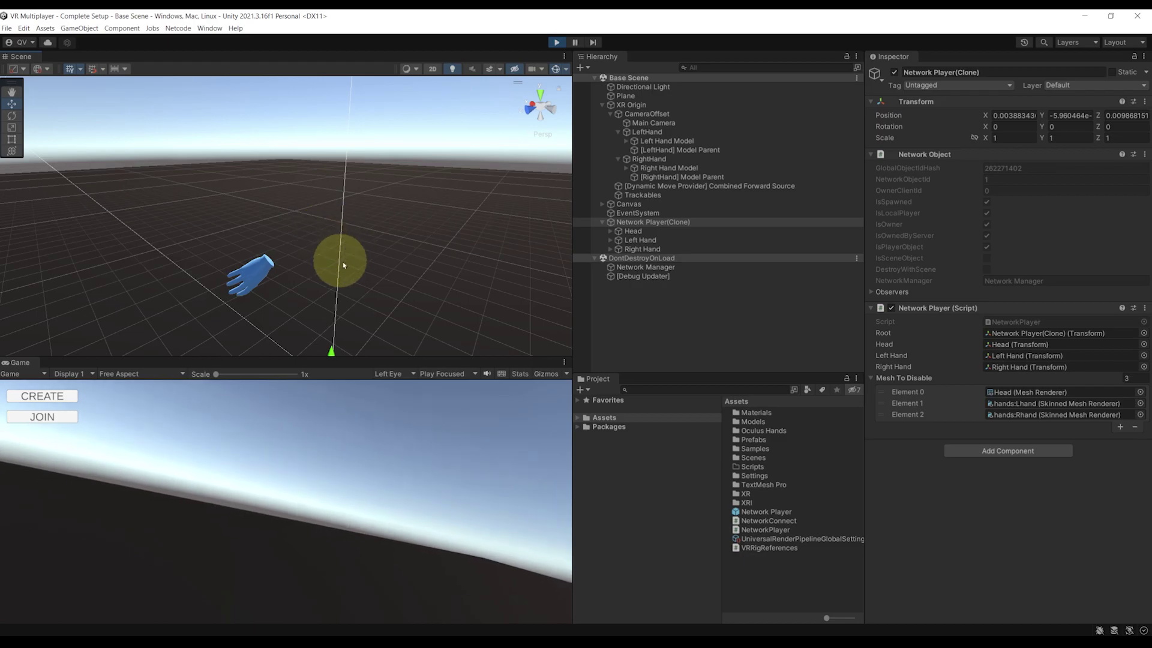
{"action": "left_click", "coordinate": [610, 240]}
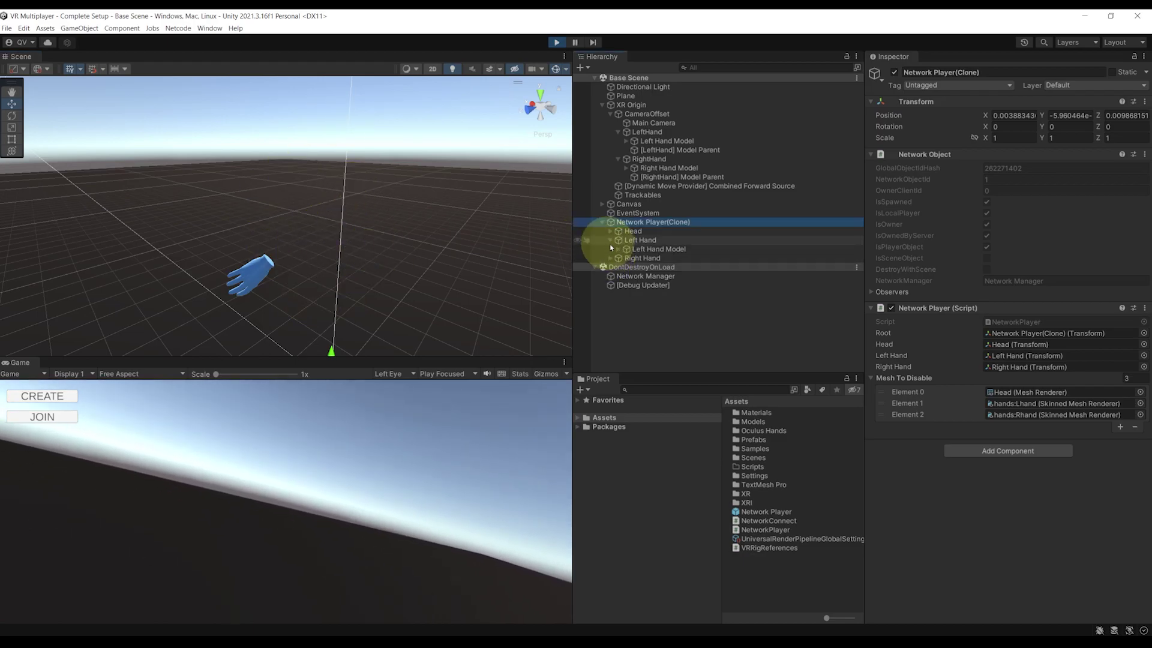
{"action": "left_click", "coordinate": [610, 231]}
{"action": "left_click", "coordinate": [641, 240]}
{"action": "left_click", "coordinate": [557, 42]}
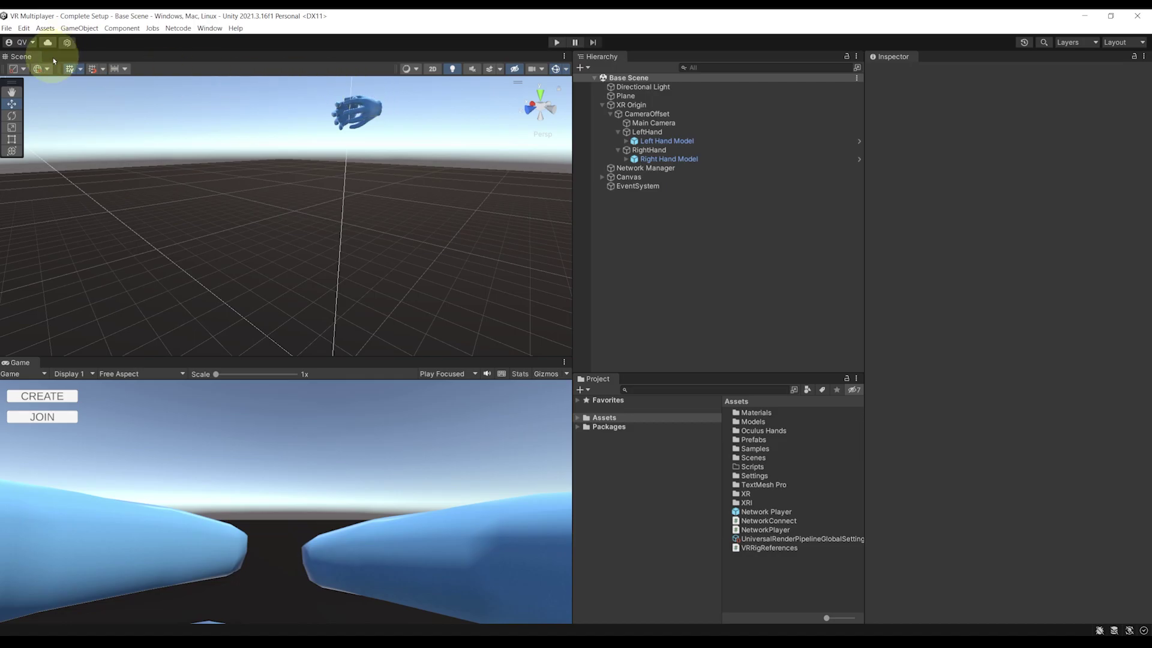
- Test the multiplayer session between the editor and the VR Multiplayer Simple build, and exit Play mode
{"action": "left_click", "coordinate": [25, 28]}
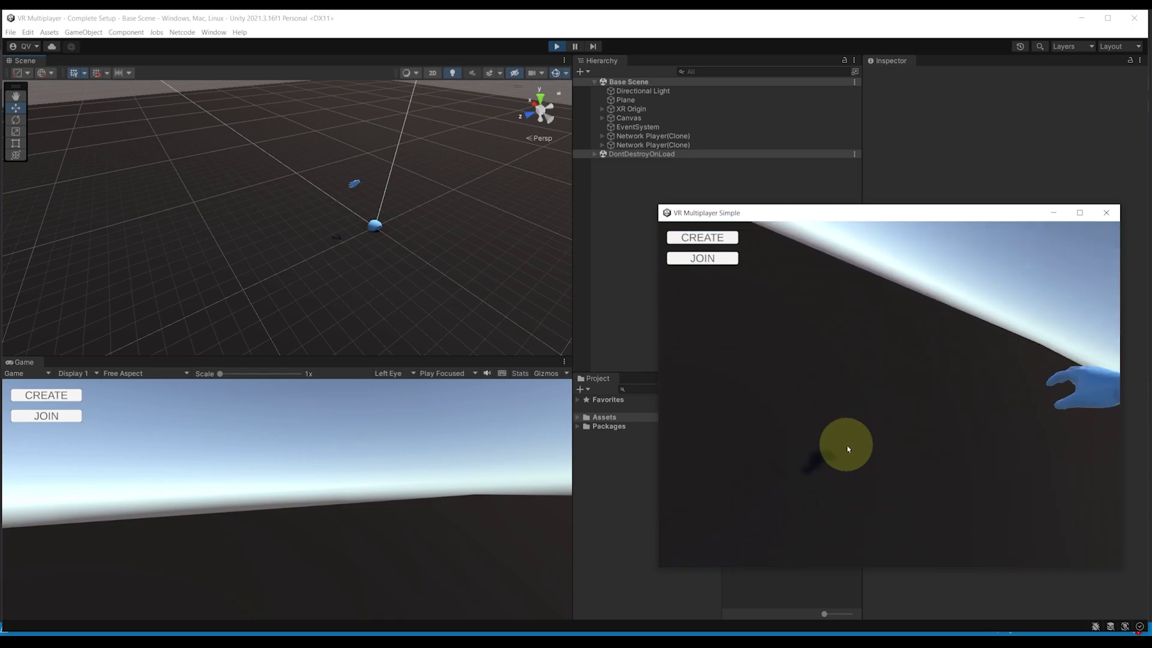
{"action": "left_click", "coordinate": [557, 48]}
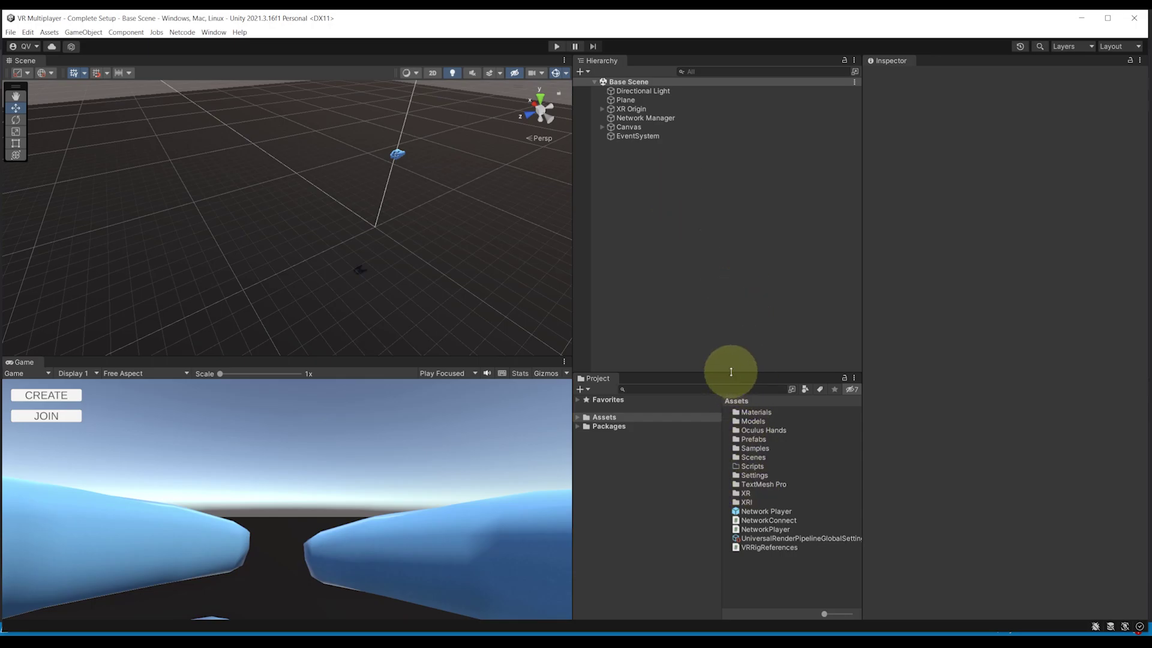
- In the Network Player prefab, add a Network Transform component to the Network Player root, Head, Left Hand and Right Hand
{"action": "left_click_drag", "start_coordinate": [731, 372], "coordinate": [731, 302]}
{"action": "double_click", "coordinate": [767, 441]}
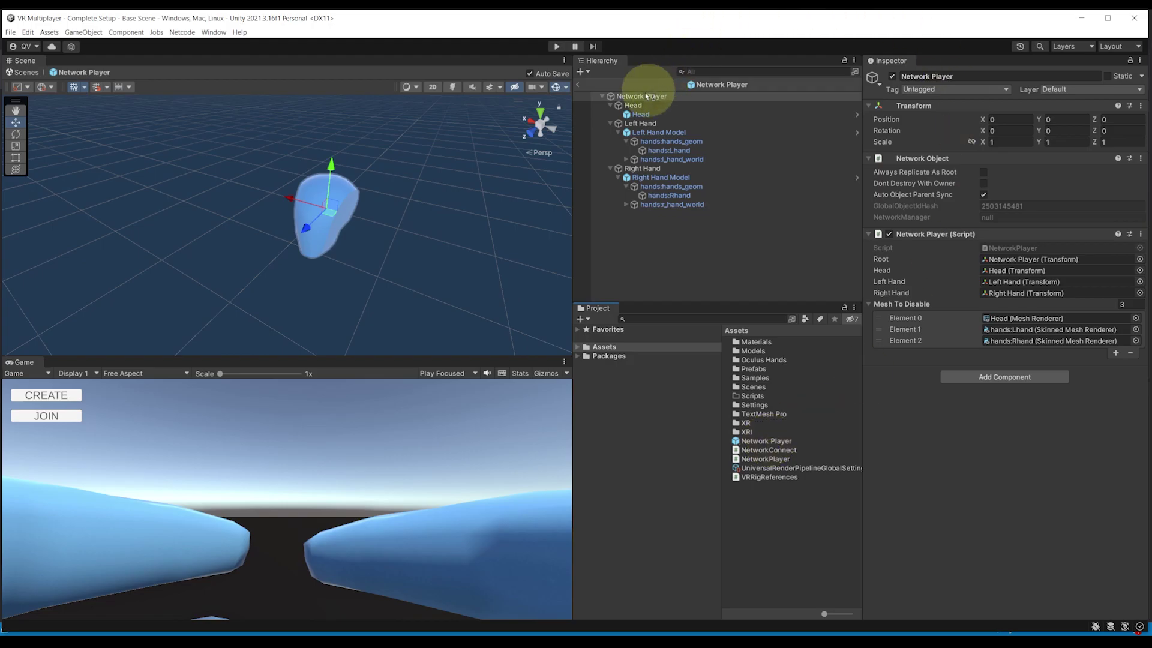
{"action": "left_click", "coordinate": [648, 96]}
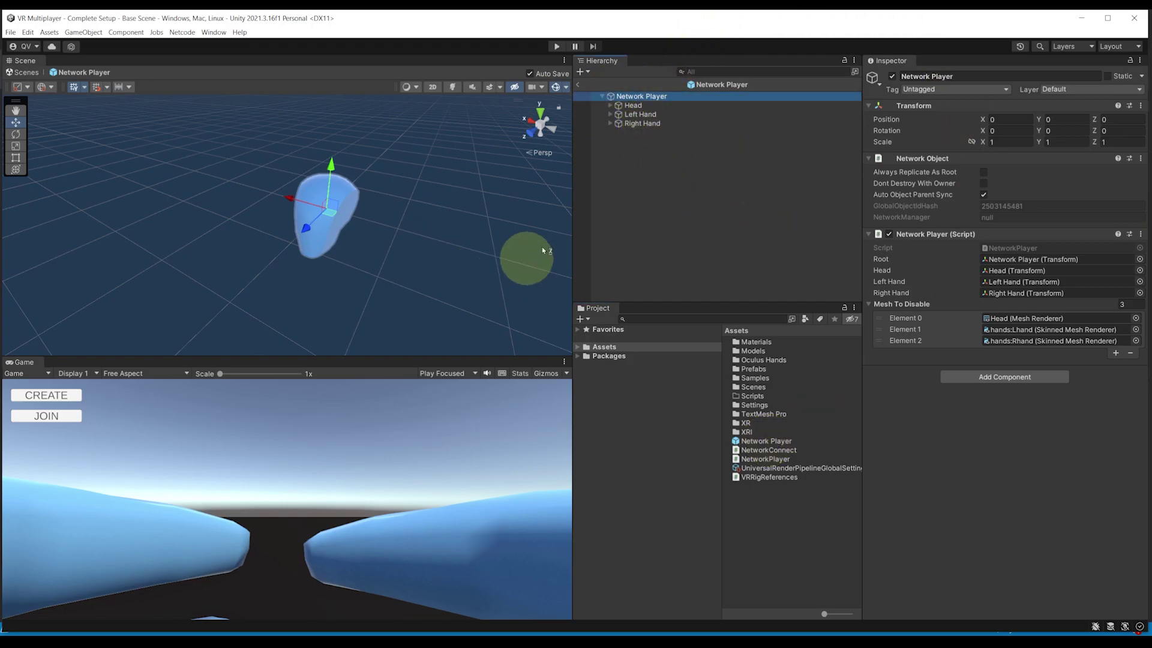
{"action": "left_click", "coordinate": [641, 170]}
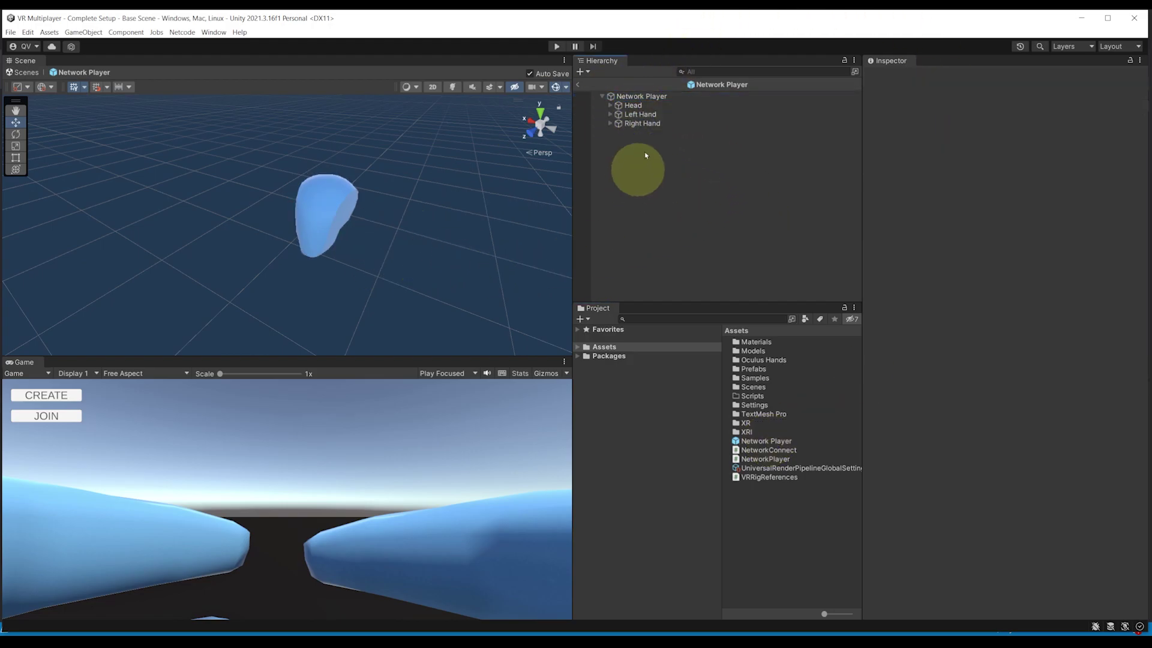
{"action": "left_click", "coordinate": [641, 96]}
{"action": "left_click", "coordinate": [635, 105], "text": "ctrl"}
{"action": "left_click", "coordinate": [639, 114], "text": "ctrl"}
{"action": "left_click", "coordinate": [640, 123], "text": "ctrl"}
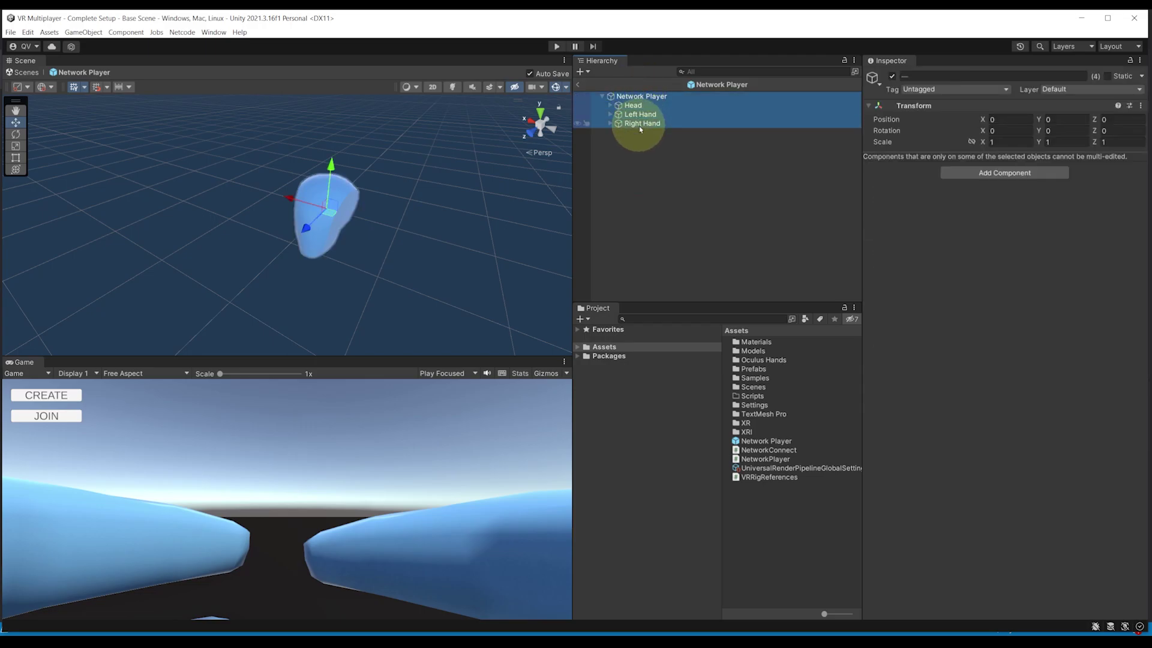
{"action": "left_click", "coordinate": [1024, 179]}
{"action": "type", "text": "NetworkTransform"}
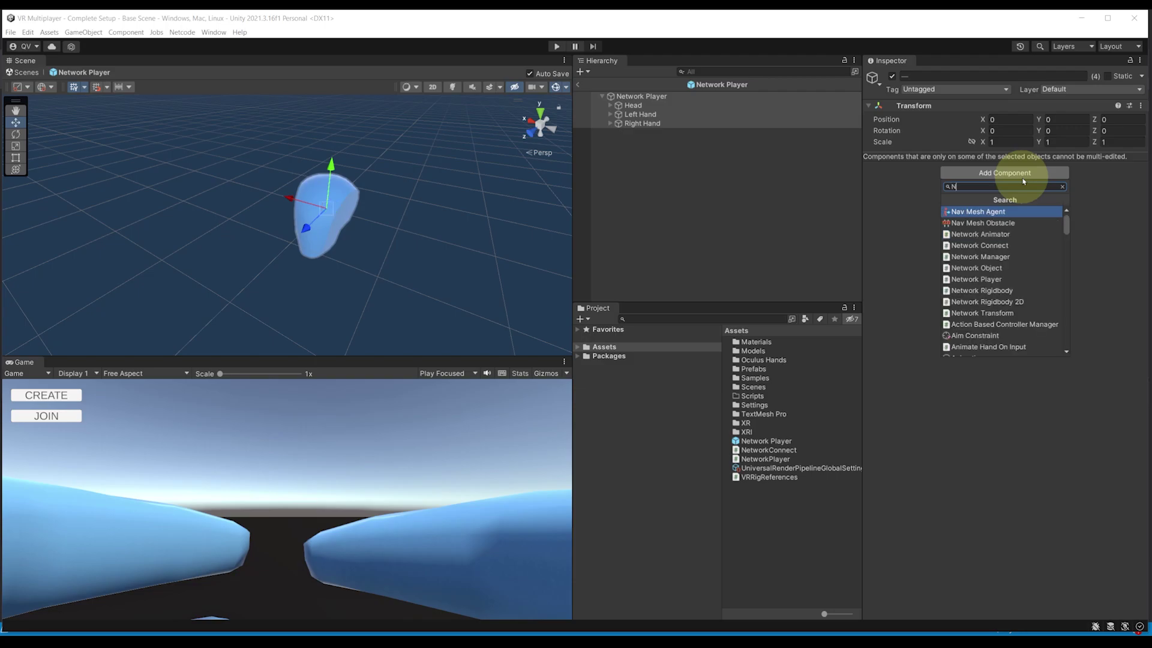
{"action": "key", "text": "Return"}
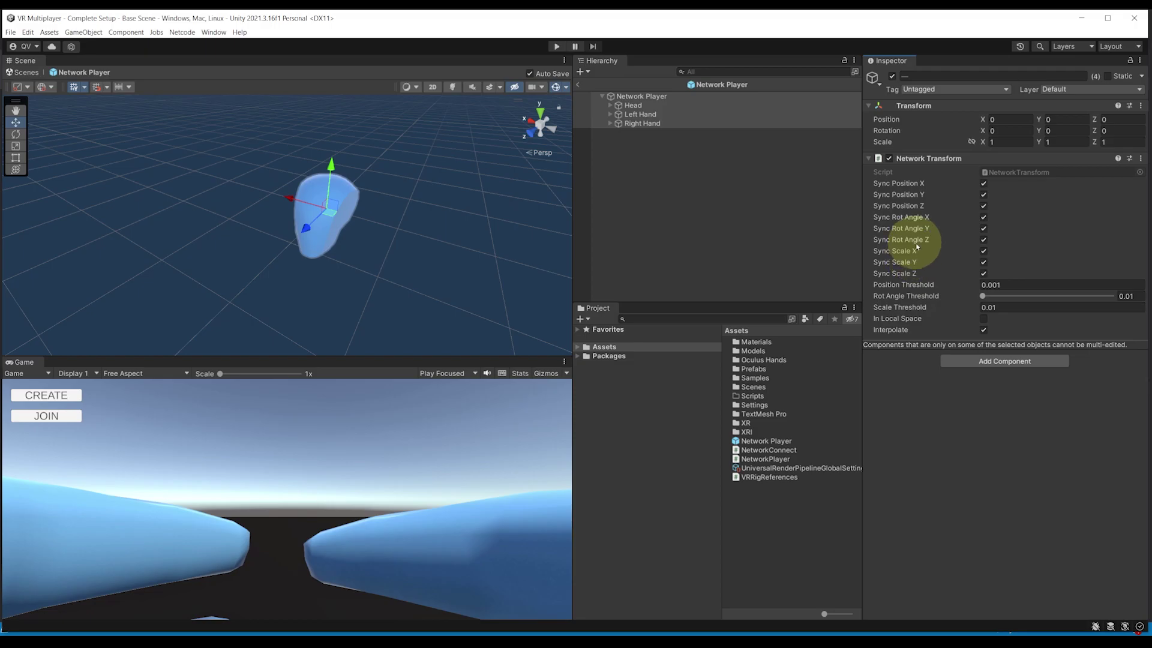
- Disable Sync Scale X, Y and Z on the four Network Transforms and leave the prefab
{"action": "left_click", "coordinate": [984, 275]}
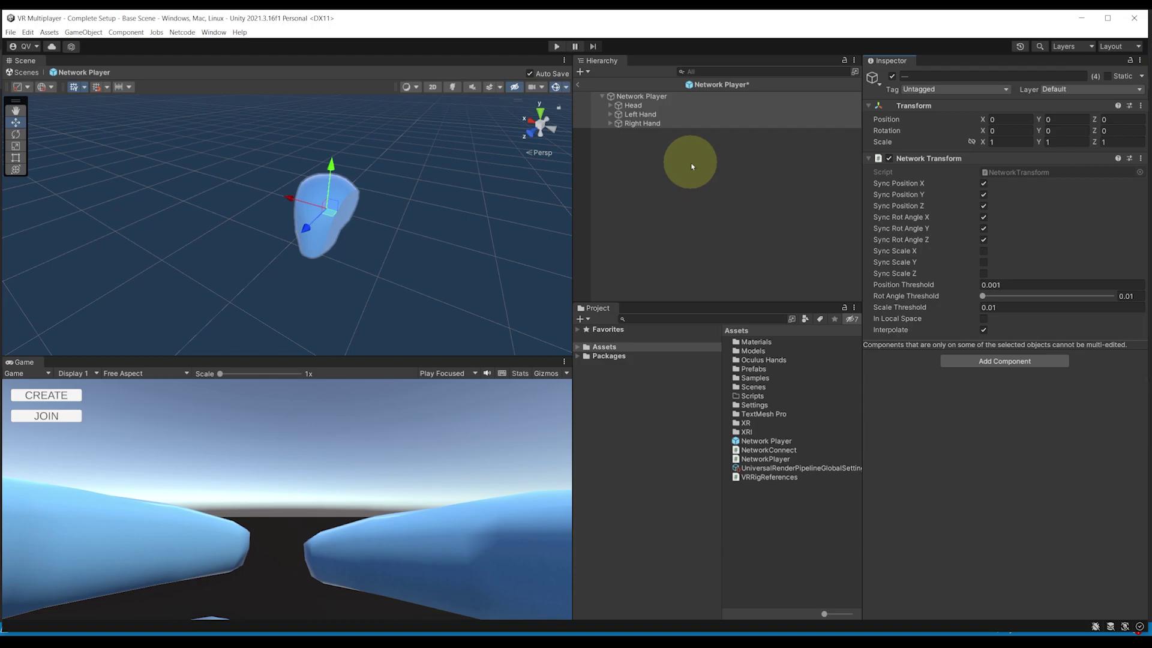
{"action": "left_click", "coordinate": [579, 85]}
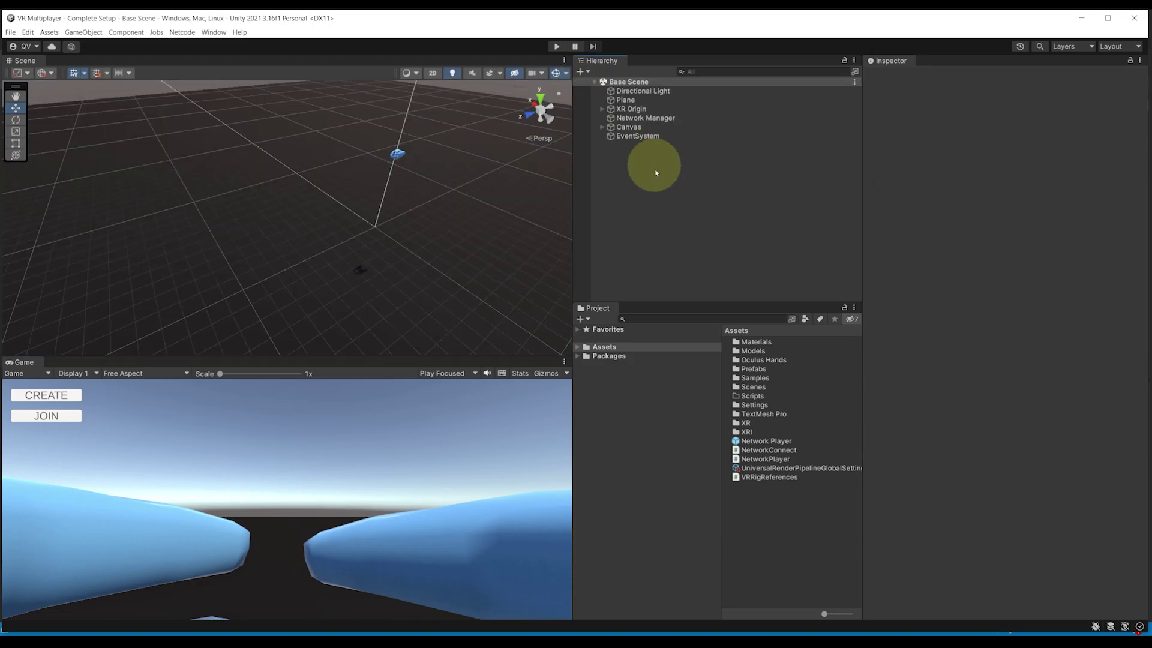
- Run the scene alongside the VR Multiplayer Simple build, examine the second Network Player(Clone)'s Head and hands in the scene, and exit Play mode
{"action": "key", "text": "ctrl+p"}
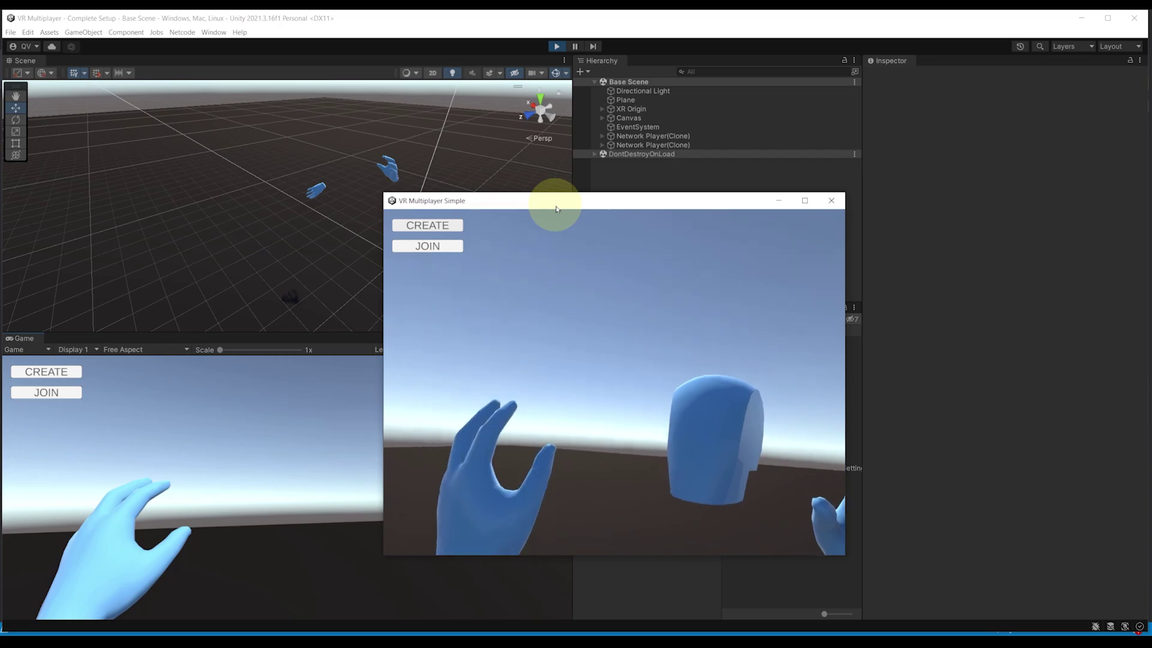
{"action": "left_click_drag", "start_coordinate": [555, 209], "coordinate": [658, 291]}
{"action": "left_click", "coordinate": [404, 327]}
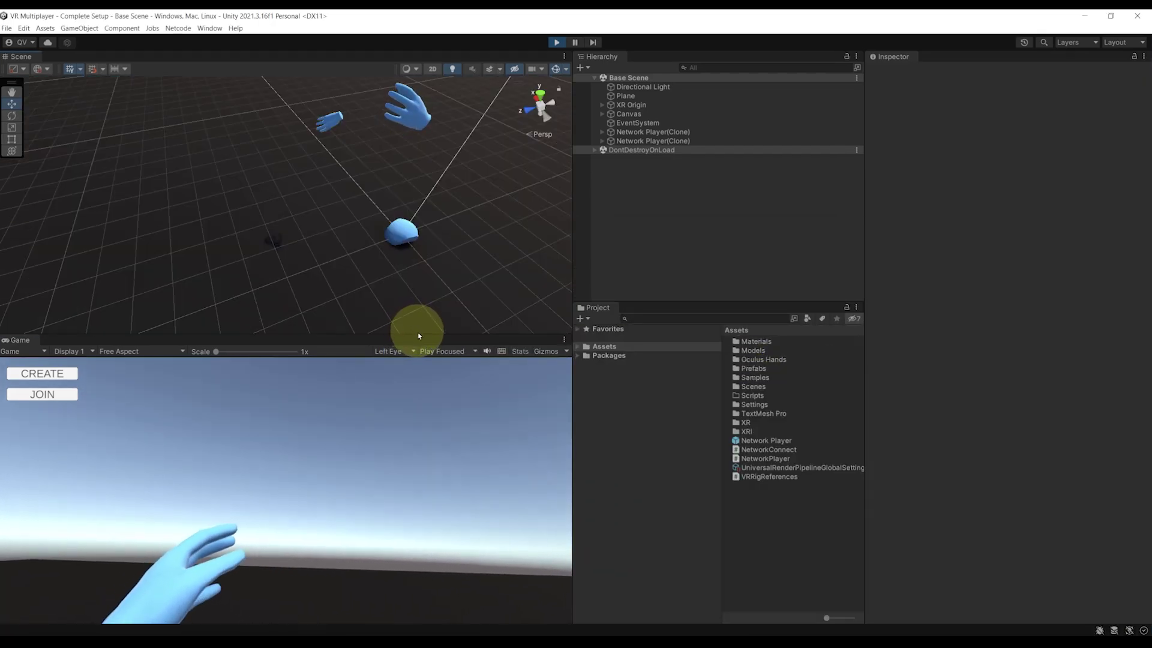
{"action": "left_click_drag", "start_coordinate": [419, 336], "coordinate": [419, 324]}
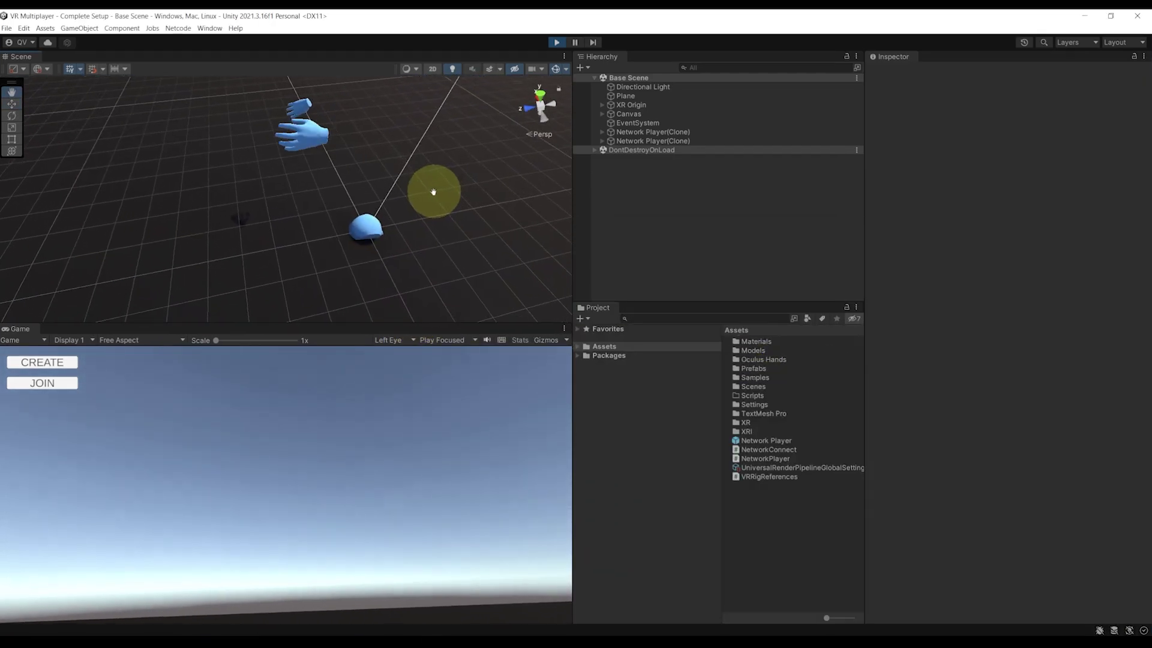
{"action": "key", "text": "w"}
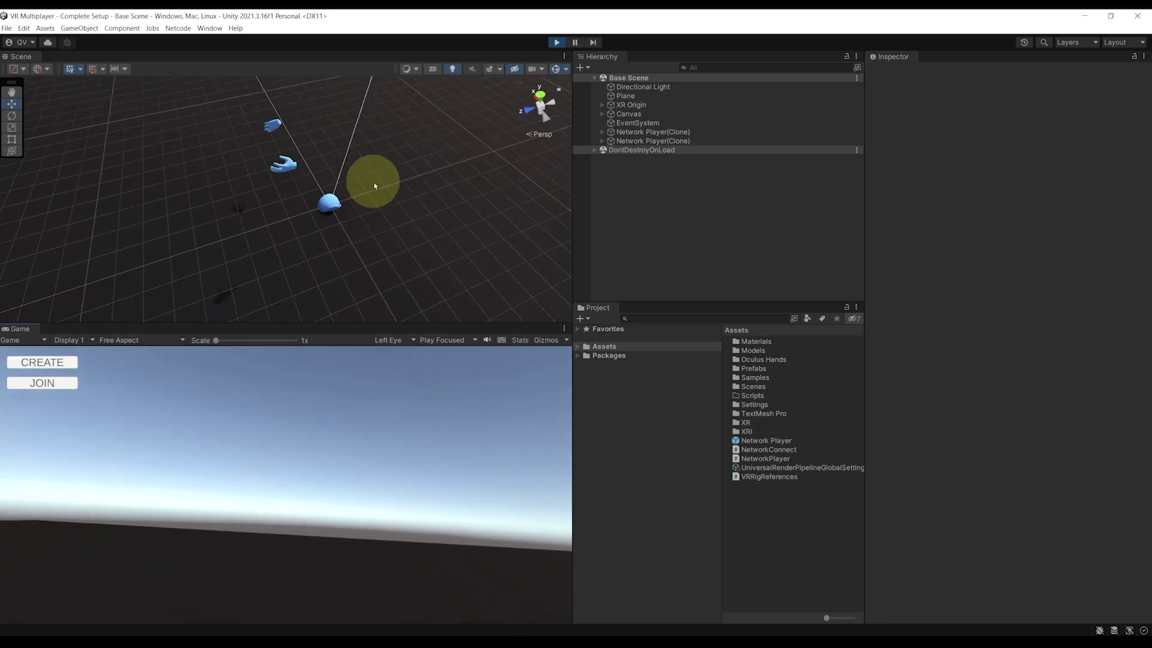
{"action": "left_click", "coordinate": [329, 209]}
{"action": "key", "text": "f"}
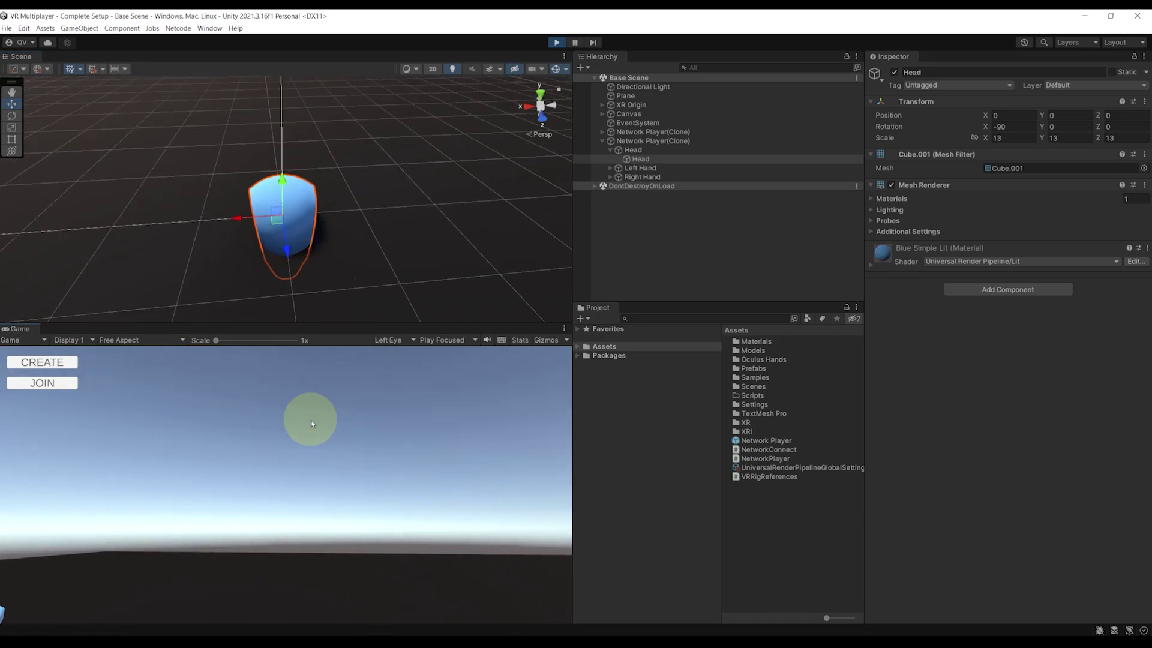
{"action": "left_click", "coordinate": [557, 42]}
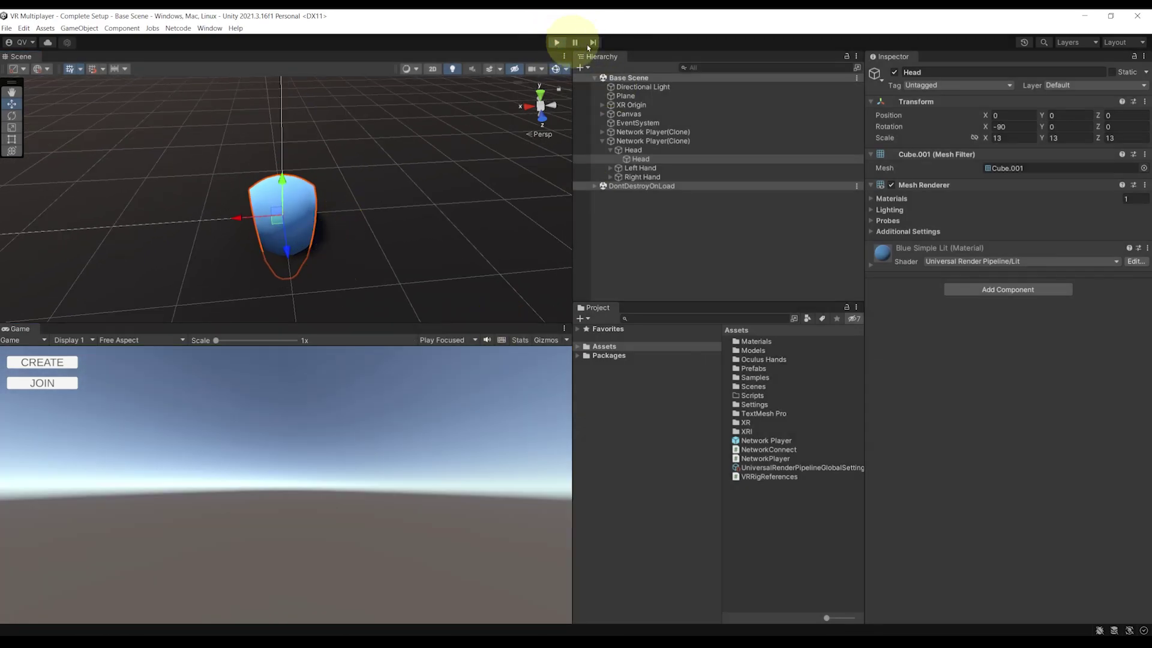
- In the Network Player prefab, remove the Network Transform component from the Network Player root, Head, Left Hand and Right Hand
{"action": "double_click", "coordinate": [772, 442]}
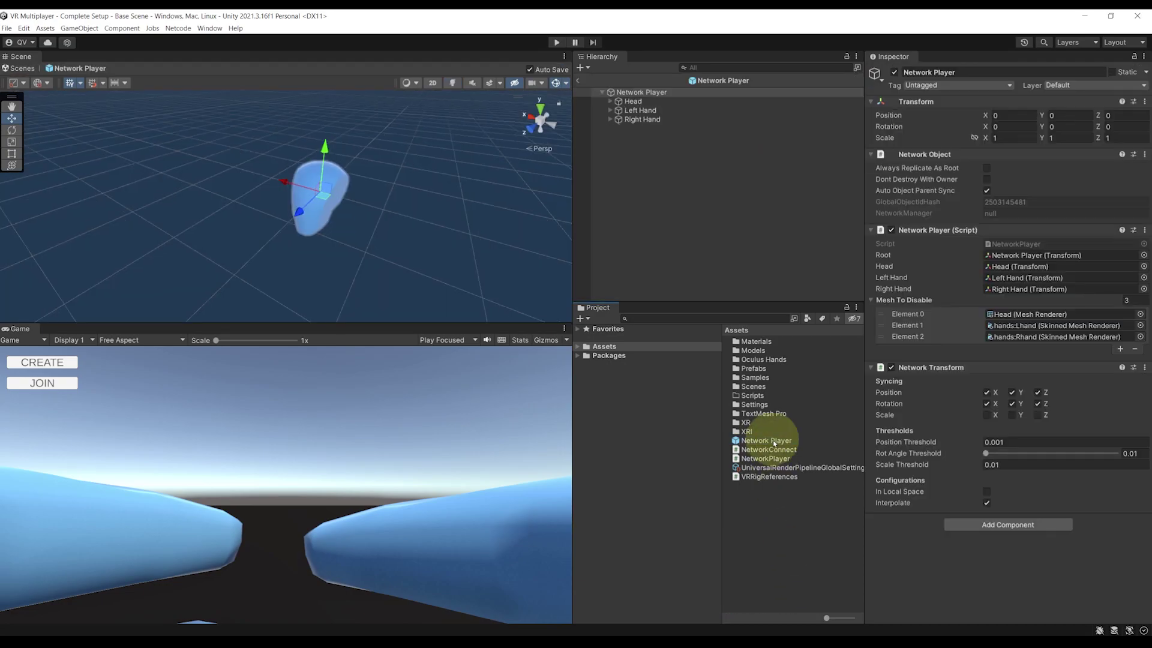
{"action": "left_click", "coordinate": [639, 119], "text": "shift"}
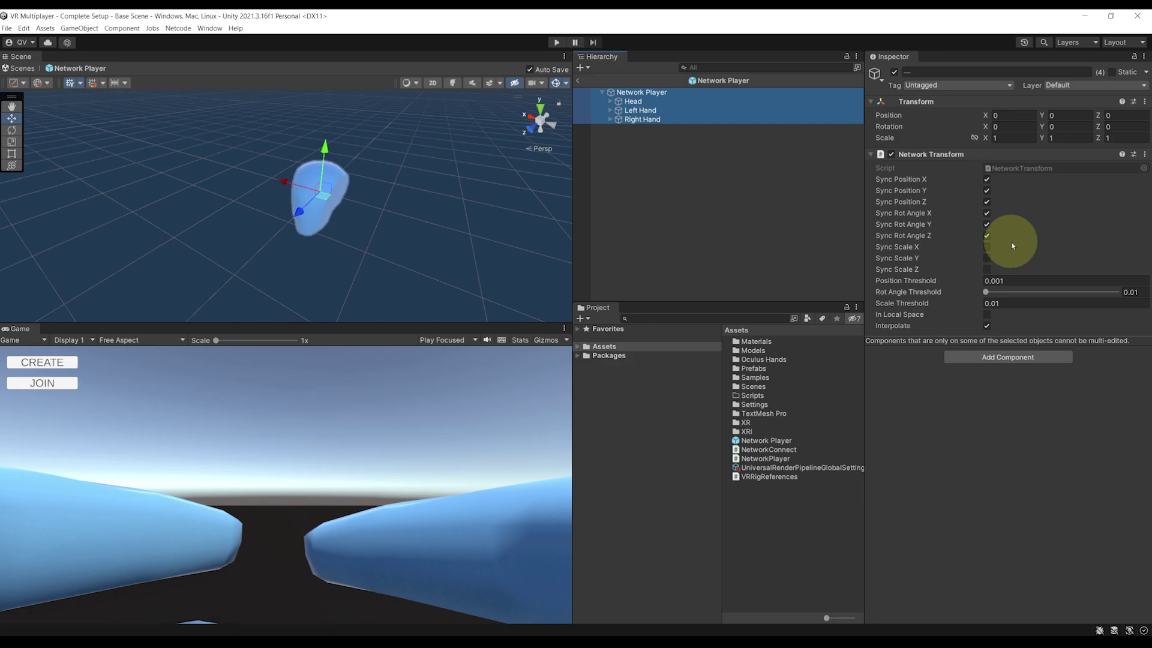
{"action": "left_click", "coordinate": [931, 466]}
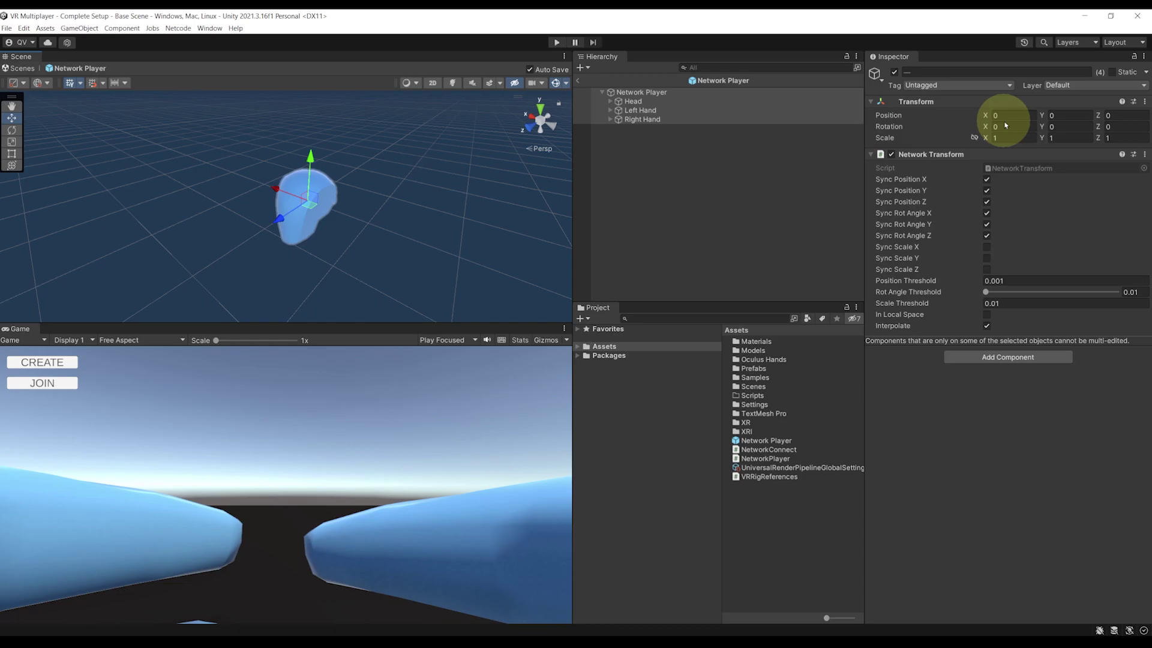
{"action": "right_click", "coordinate": [944, 154]}
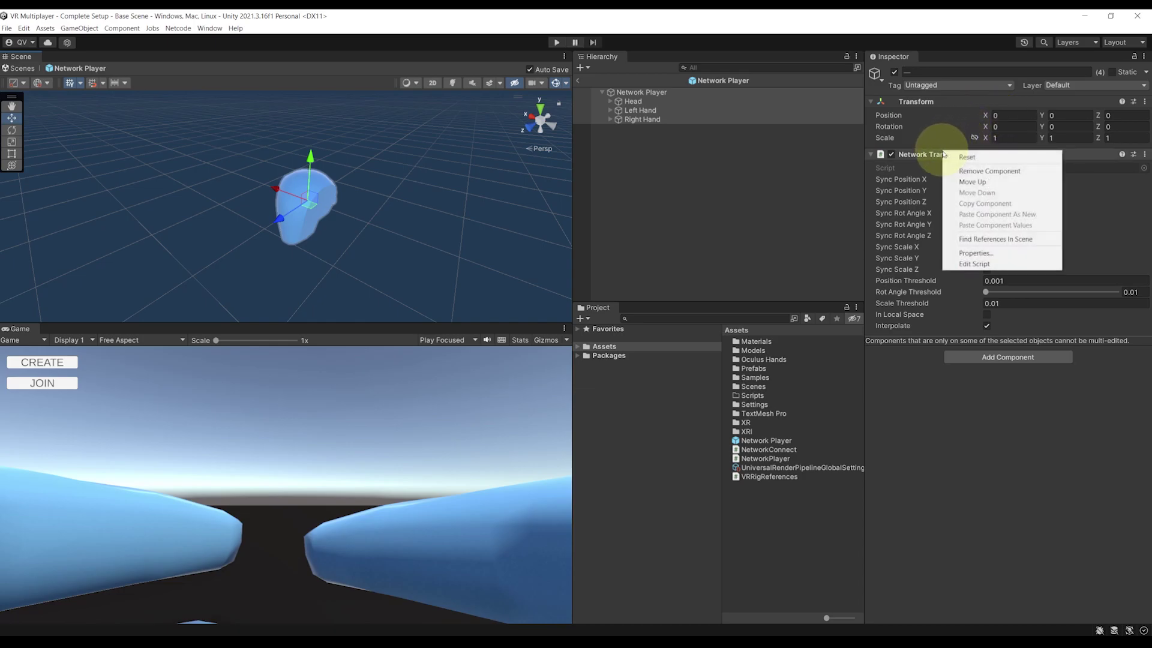
{"action": "left_click", "coordinate": [980, 172]}
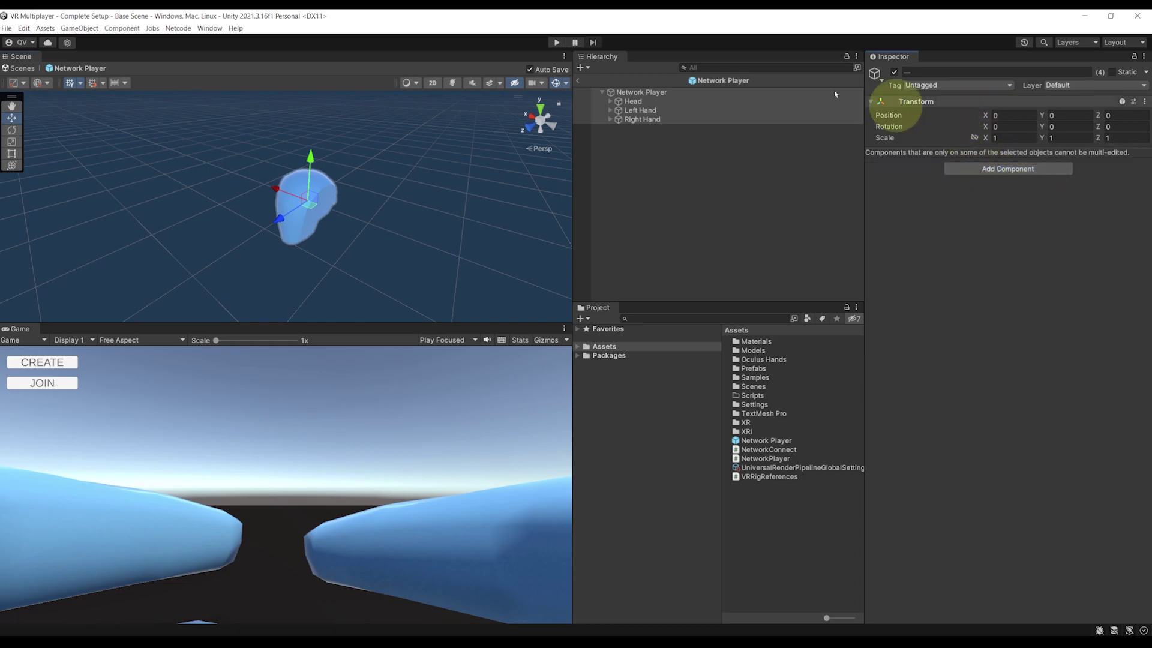
- Add a new script component named NetworkTransformClient to the four selected objects and open it for editing
{"action": "left_click", "coordinate": [1003, 170]}
{"action": "type", "text": "Netow"}
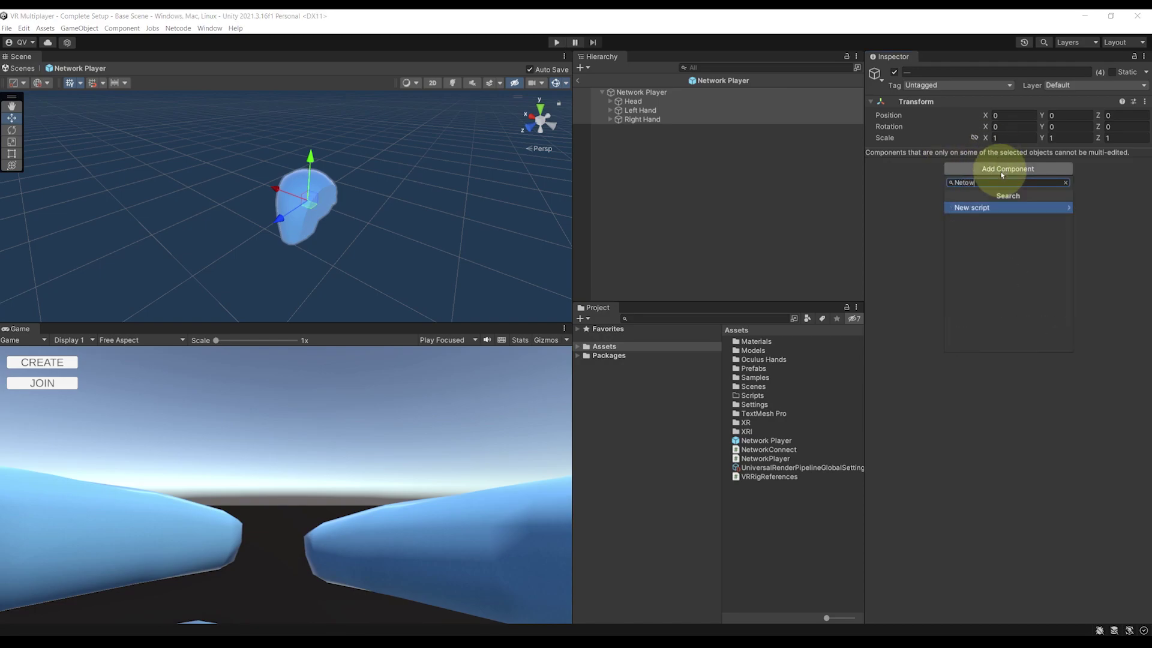
{"action": "left_click", "coordinate": [1059, 207]}
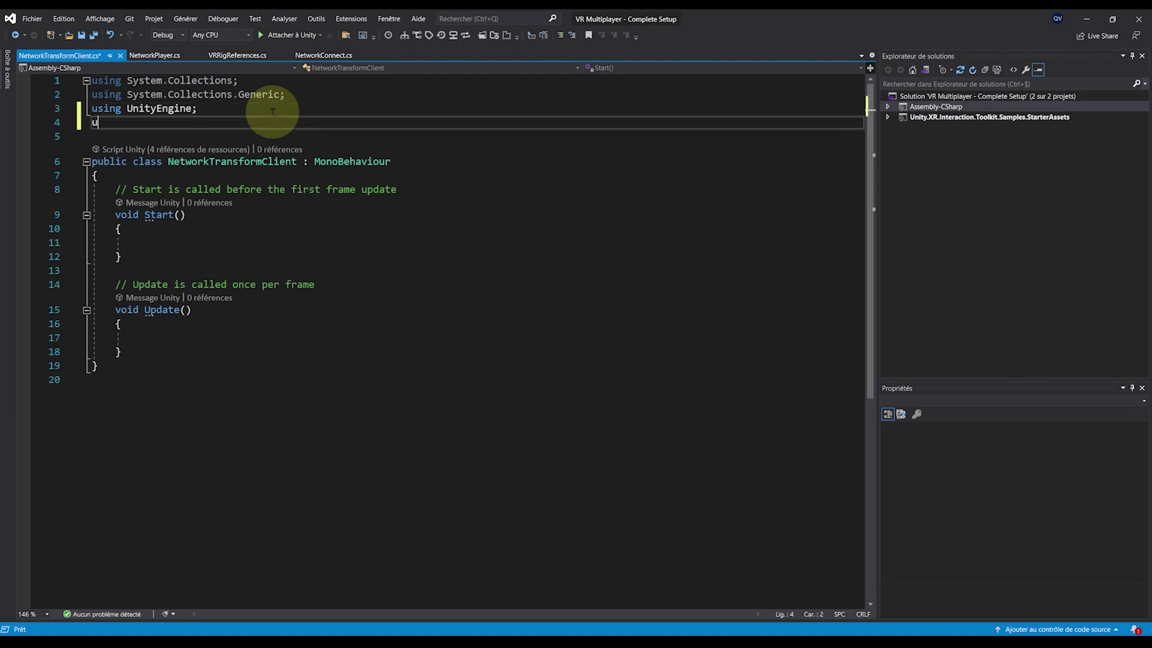
- Import Unity.Netcode.Components in NetworkTransformClient.cs, delete the default Start and Update methods, and save the script
{"action": "type", "text": "sing Unity.Netcode.Components;"}
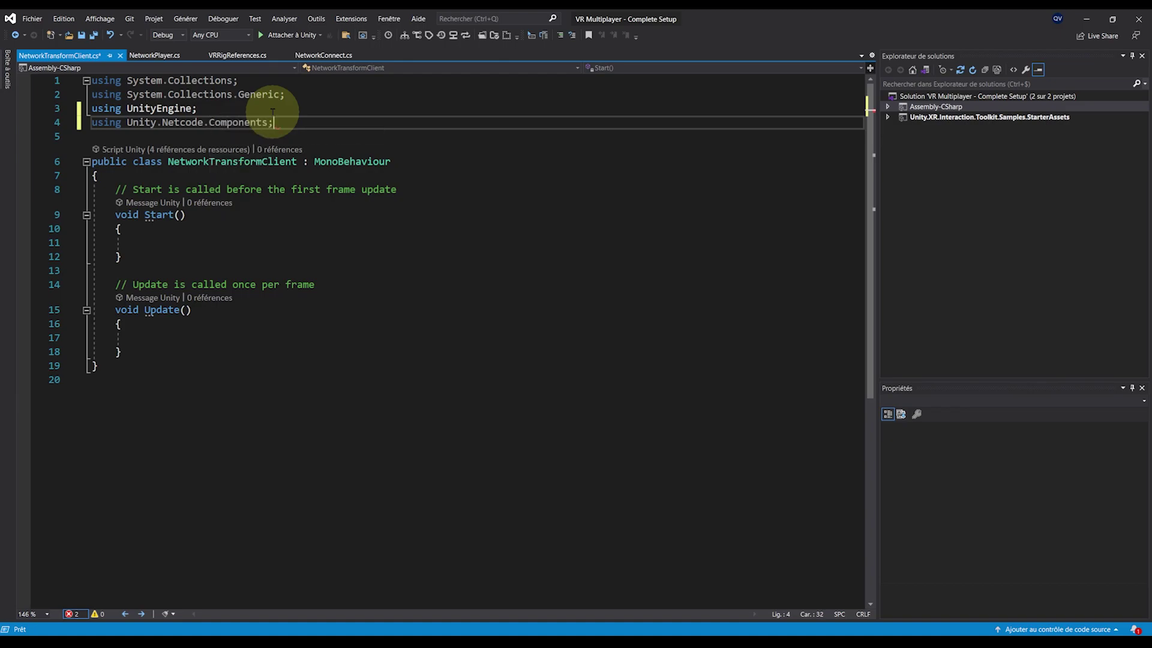
{"action": "left_click_drag", "start_coordinate": [126, 352], "coordinate": [115, 190]}
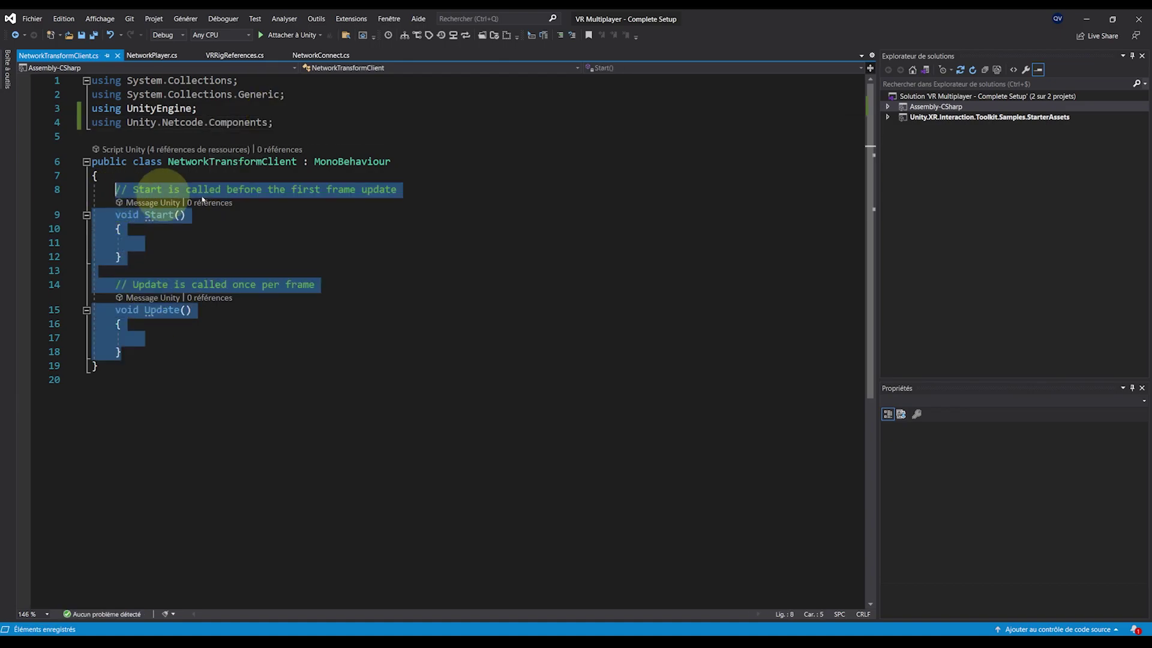
{"action": "key", "text": "Delete"}
{"action": "key", "text": "ctrl+s"}
- Make the NetworkTransformClient class inherit from NetworkTransform instead of MonoBehaviour
{"action": "double_click", "coordinate": [339, 162]}
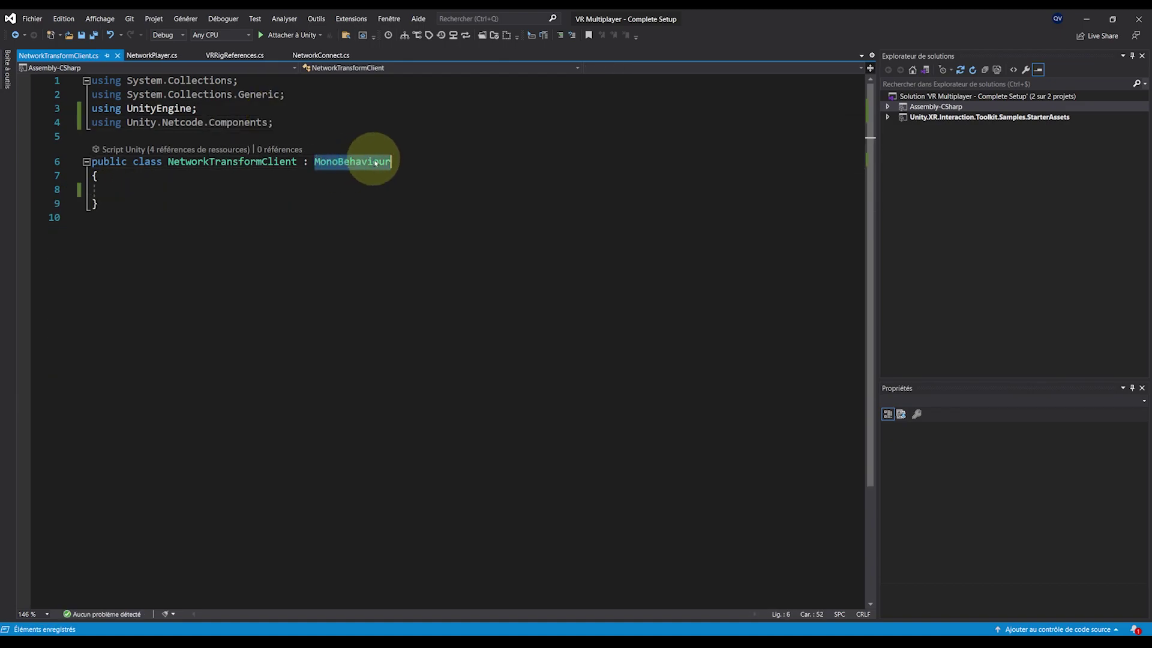
{"action": "mouse_move", "coordinate": [388, 170]}
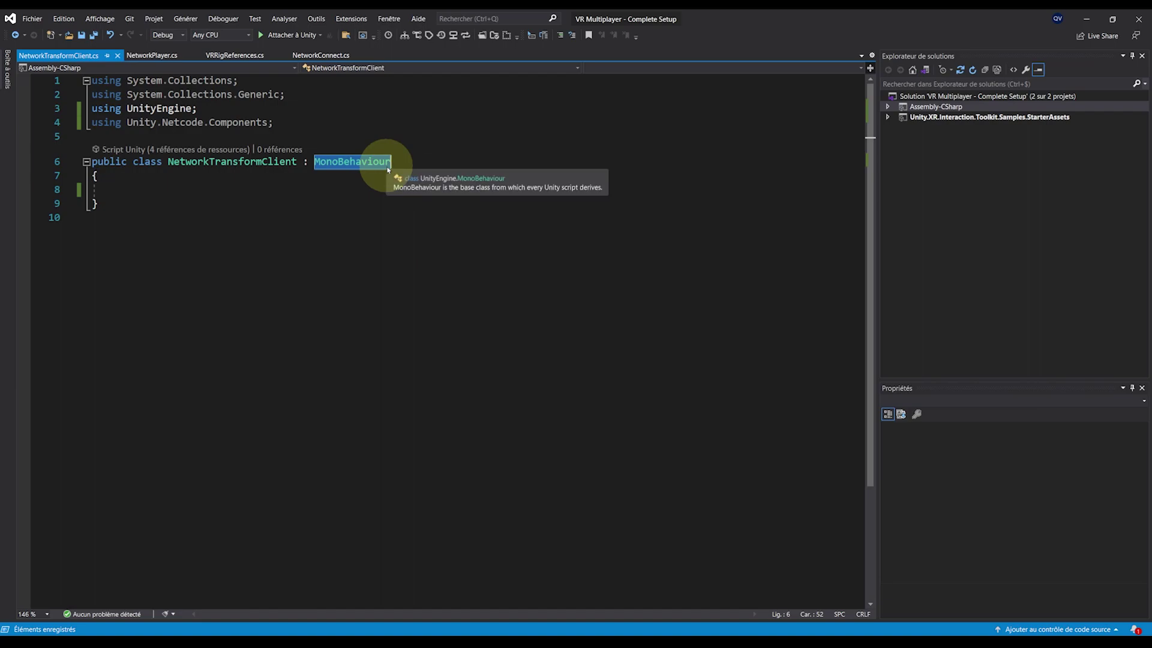
{"action": "type", "text": "NetworkTransform"}
- Override the OnIsServerAuthoritative method in NetworkTransformClient so that it returns false
{"action": "left_click", "coordinate": [330, 188]}
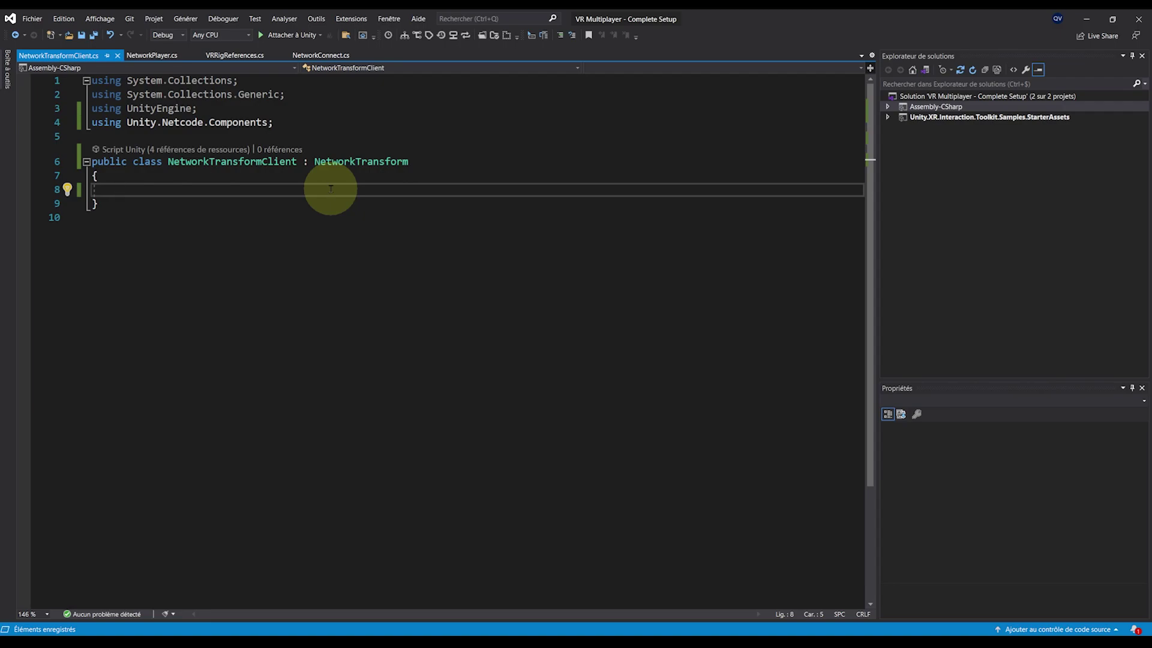
{"action": "type", "text": "ov"}
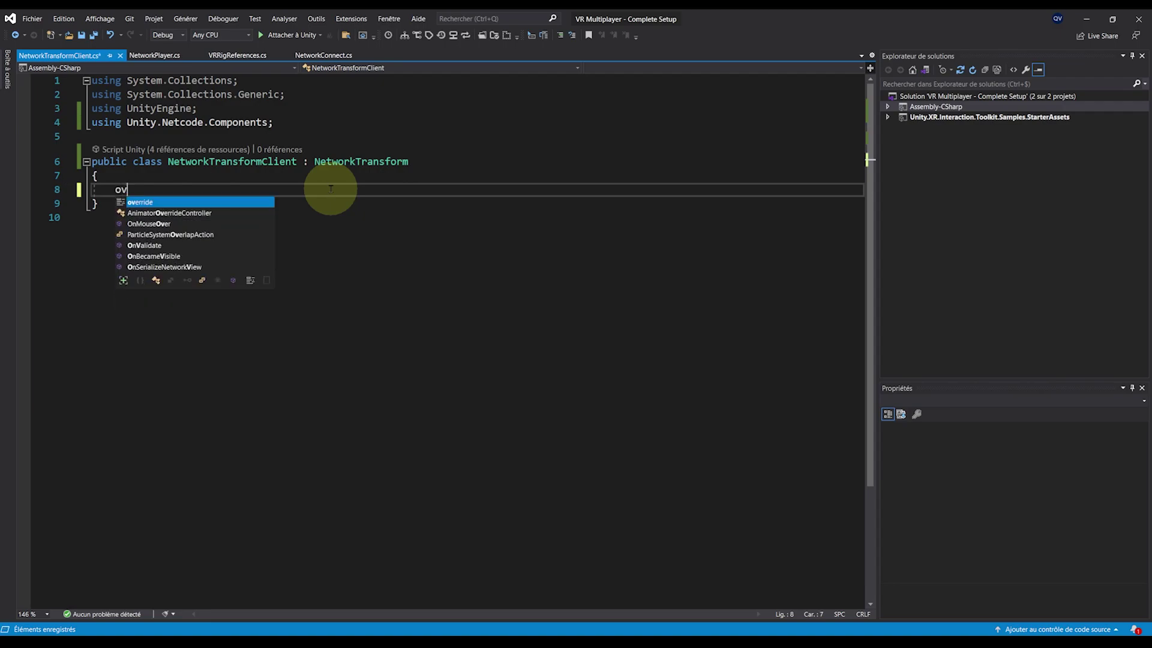
{"action": "type", "text": "erride OnIs"}
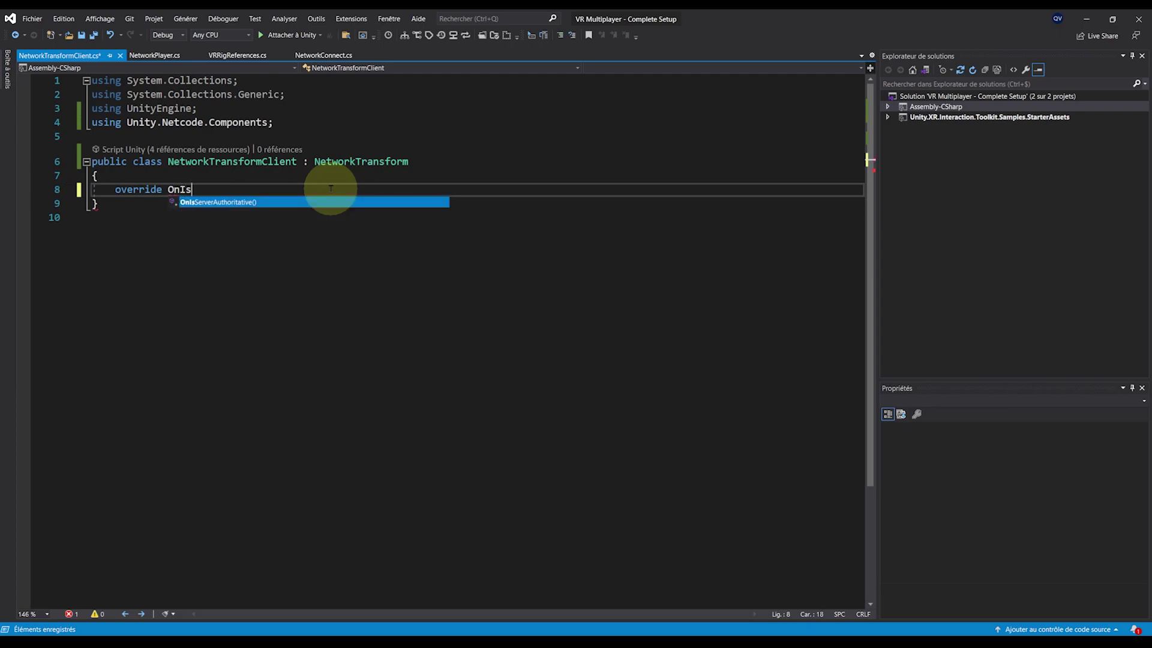
{"action": "key", "text": "Tab"}
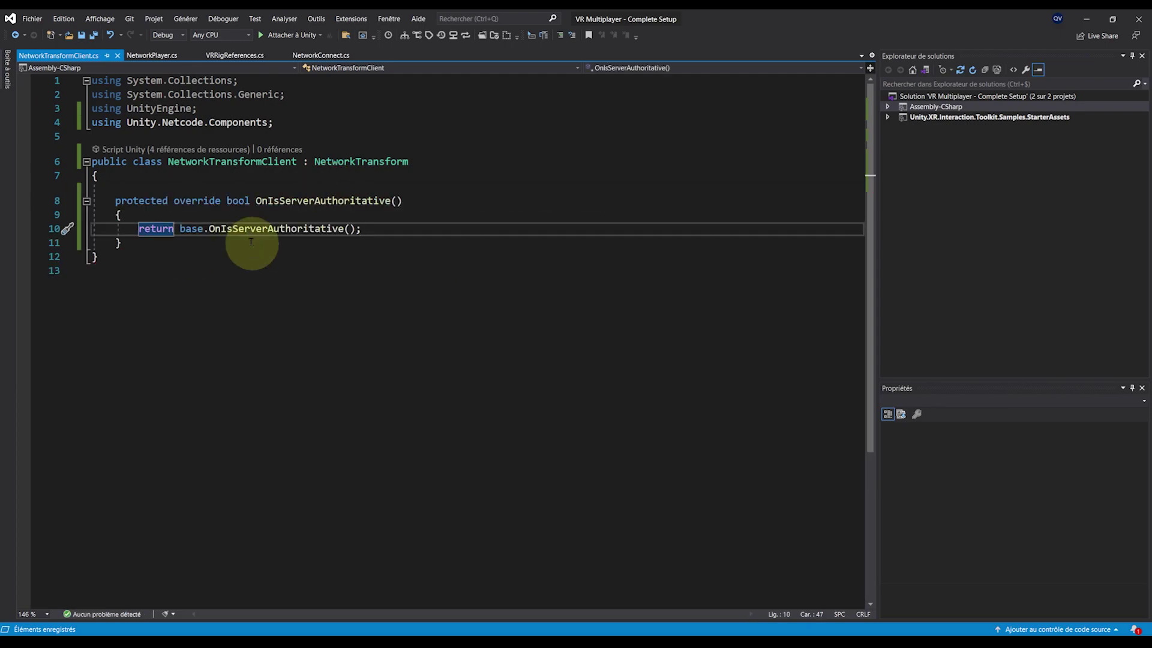
{"action": "left_click_drag", "start_coordinate": [180, 229], "coordinate": [345, 228]}
{"action": "type", "text": "false;"}
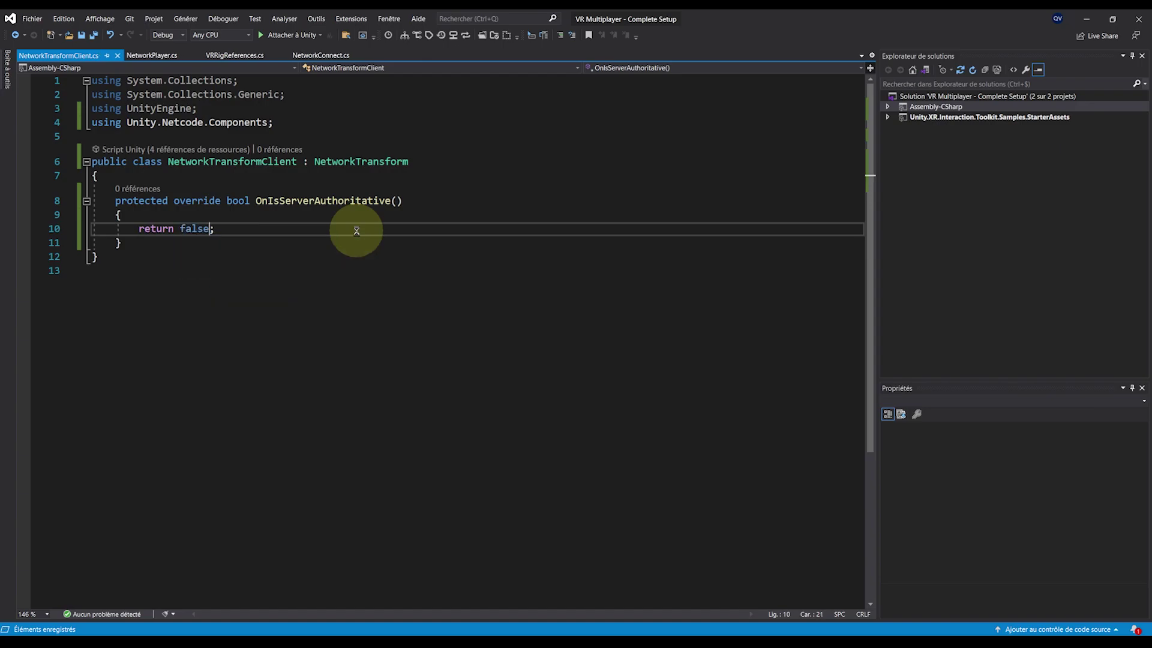
{"action": "left_click", "coordinate": [256, 311]}
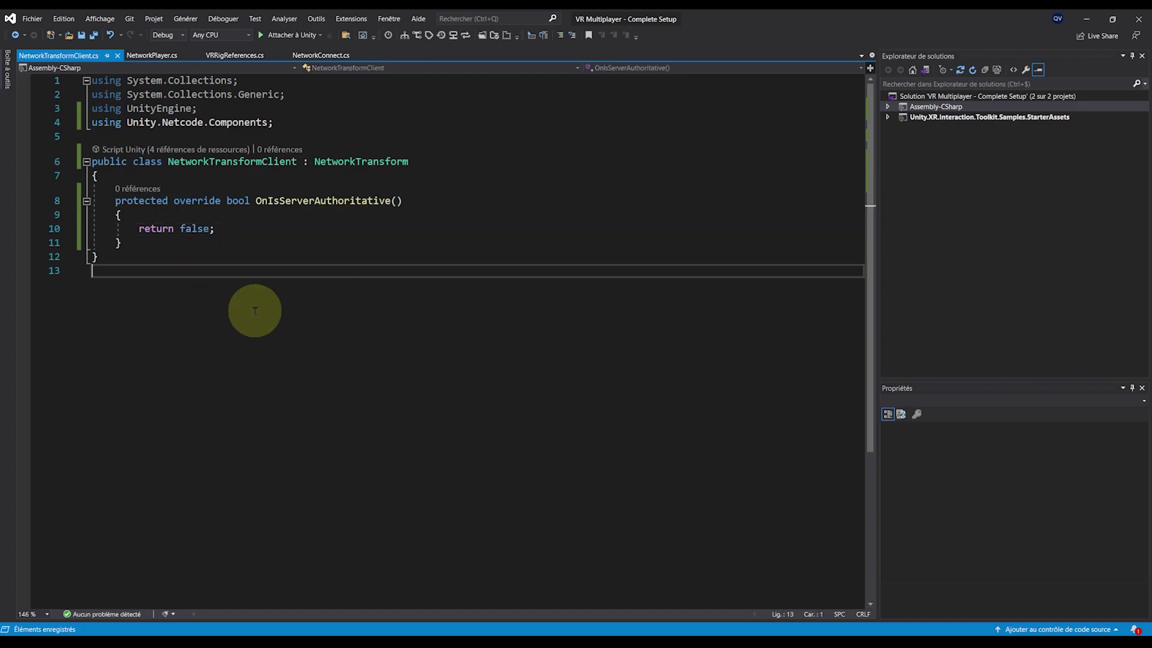
- Switch back to Unity, disable Sync Scale X, Y and Z on the four Network Transform Client components, and leave the prefab
{"action": "left_click", "coordinate": [1085, 19]}
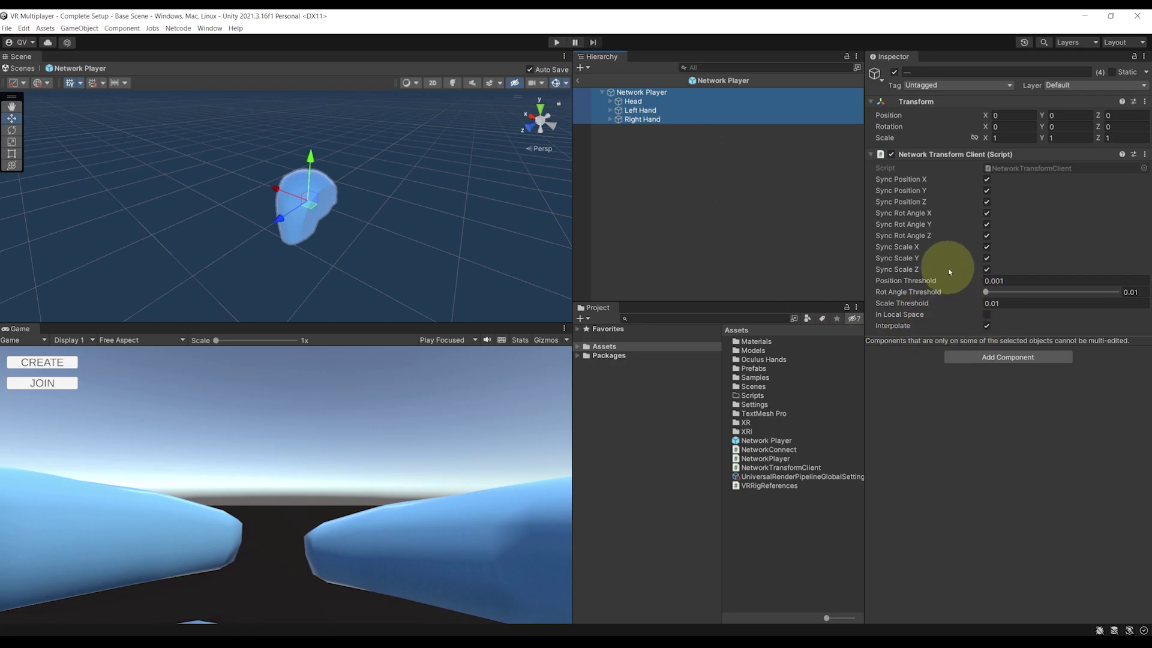
{"action": "left_click", "coordinate": [986, 248]}
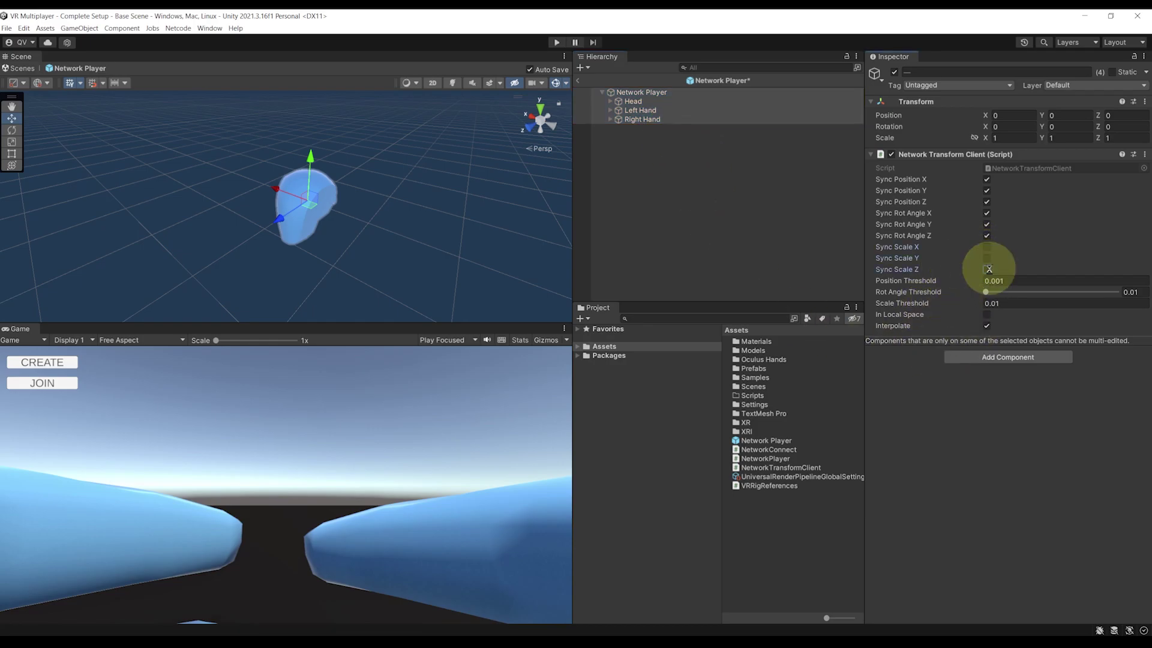
{"action": "left_click", "coordinate": [578, 80]}
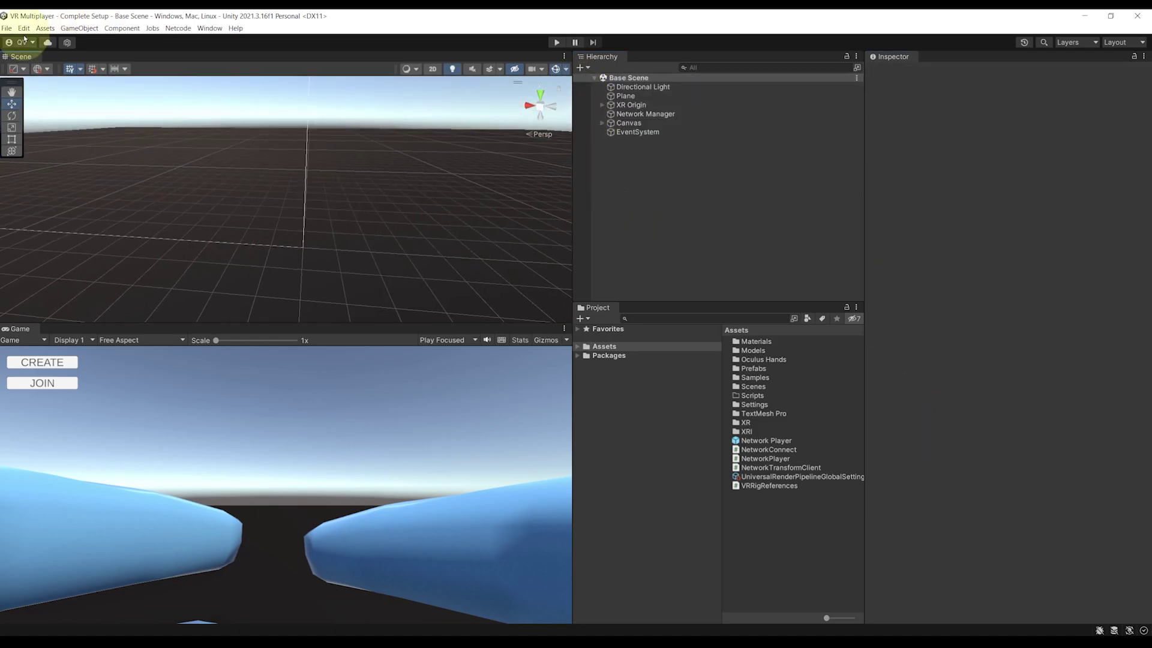
- Build and run the project, test head and hand movement between two VR Multiplayer Simple windows, and return to the Unity scene
{"action": "left_click", "coordinate": [7, 29]}
{"action": "left_click", "coordinate": [42, 159]}
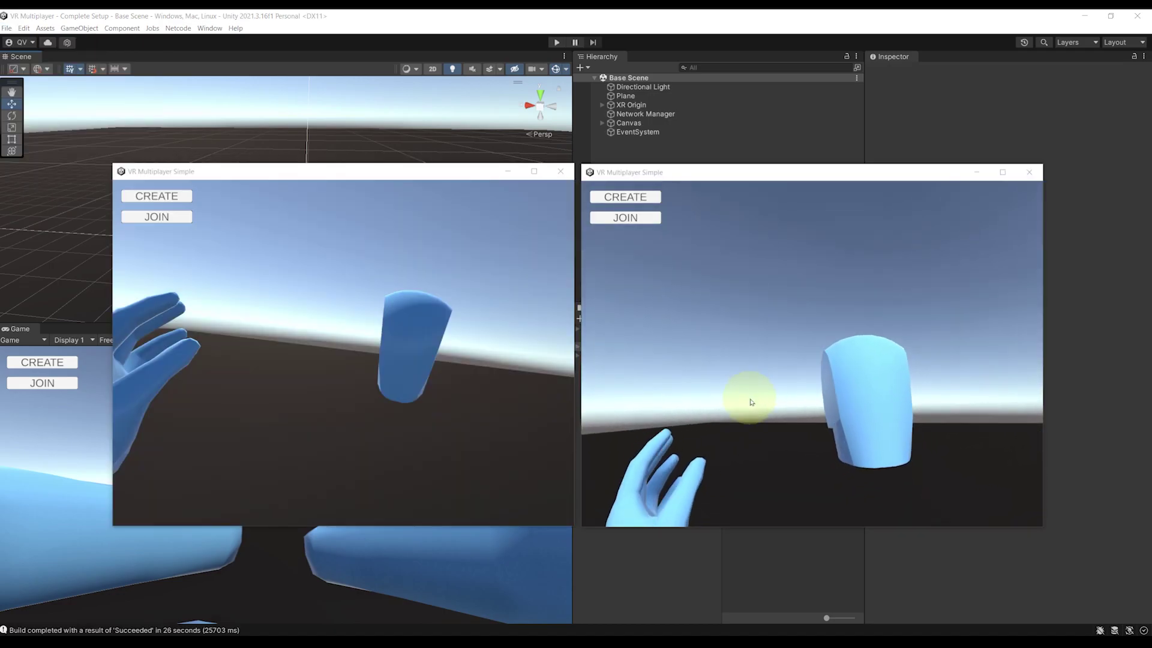
{"action": "right_click_drag", "start_coordinate": [752, 402], "coordinate": [778, 373]}
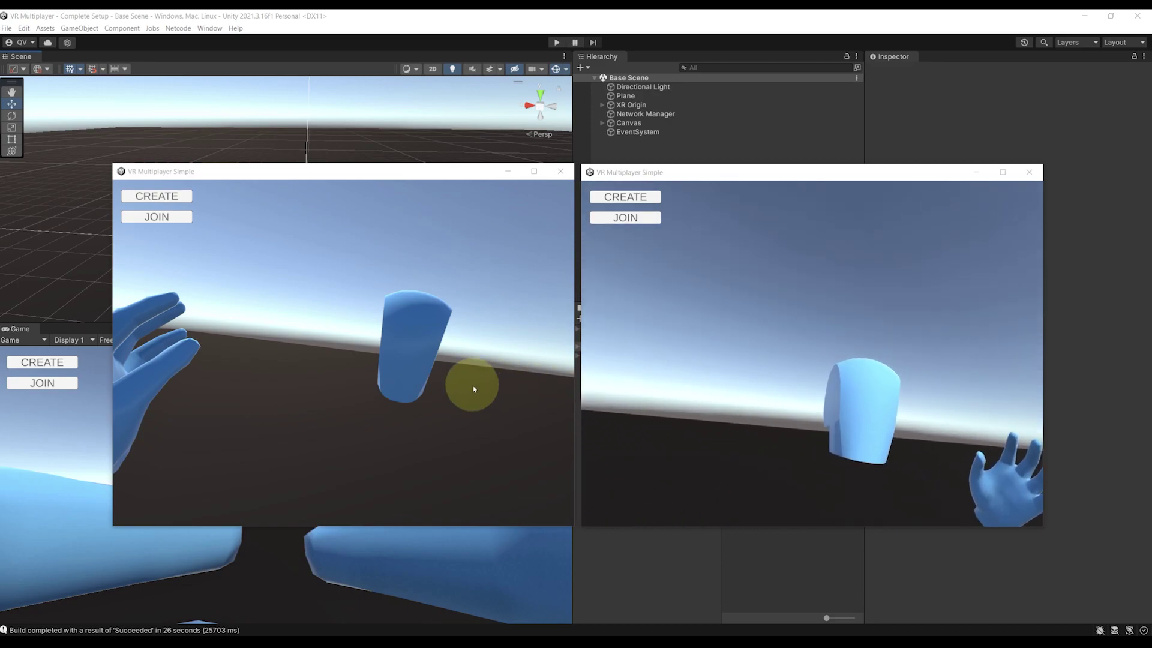
{"action": "right_click_drag", "start_coordinate": [474, 389], "coordinate": [954, 635]}
{"action": "key", "text": "super+Up"}
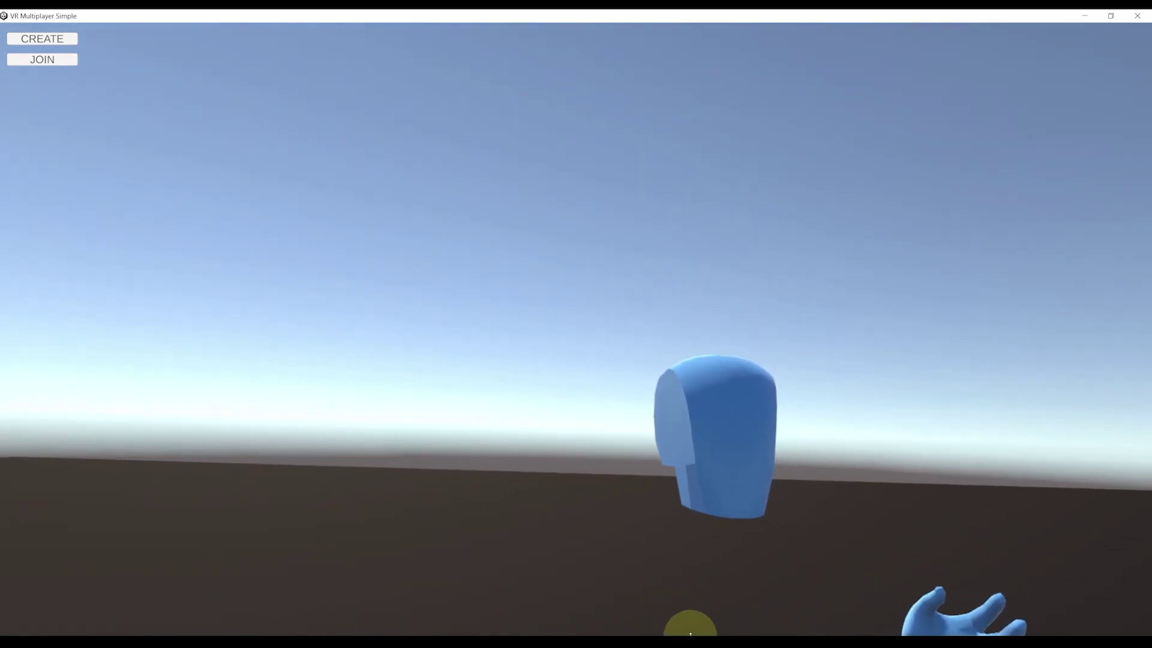
{"action": "key", "text": "alt+Tab"}
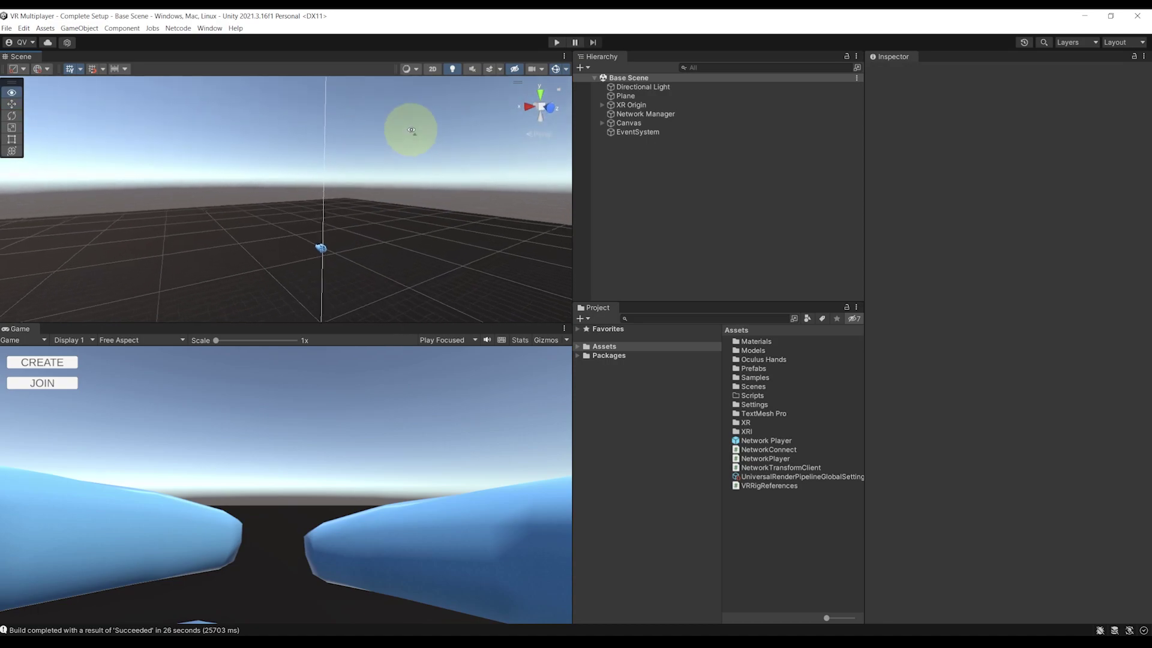
{"action": "right_click_drag", "start_coordinate": [470, 227], "coordinate": [493, 257]}
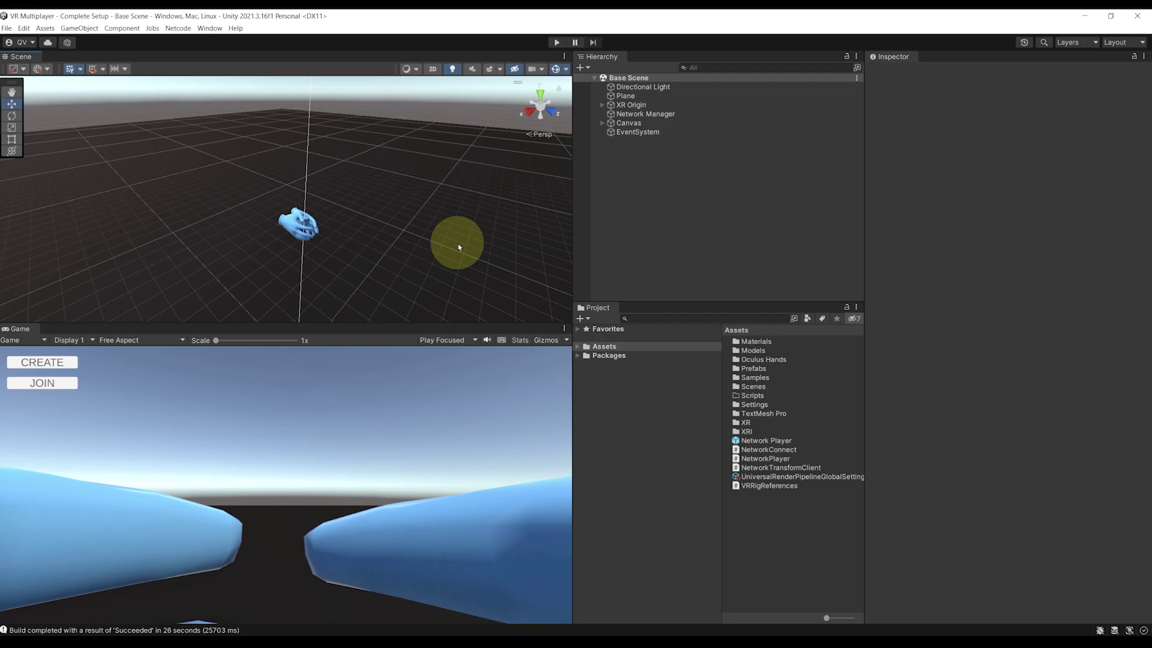
- In the Network Player prefab, examine the Animate Hand On Input component on both hand models and read its AnimateHandOnInput script
{"action": "double_click", "coordinate": [757, 442]}
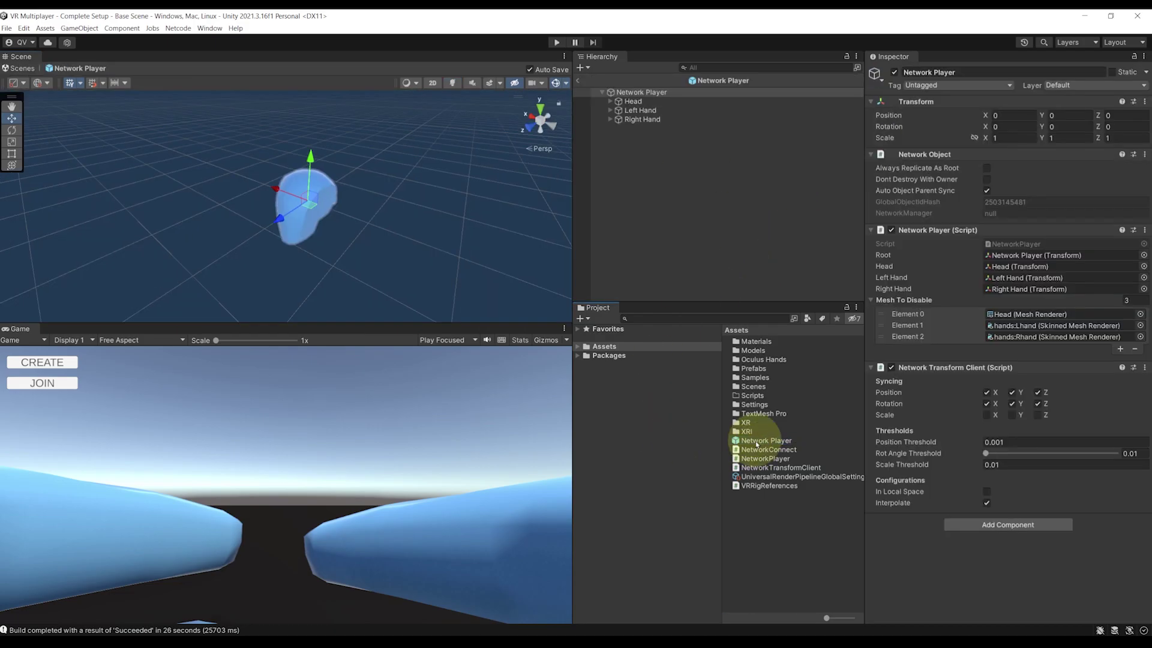
{"action": "left_click", "coordinate": [611, 110]}
{"action": "left_click", "coordinate": [610, 128]}
{"action": "left_click", "coordinate": [656, 120]}
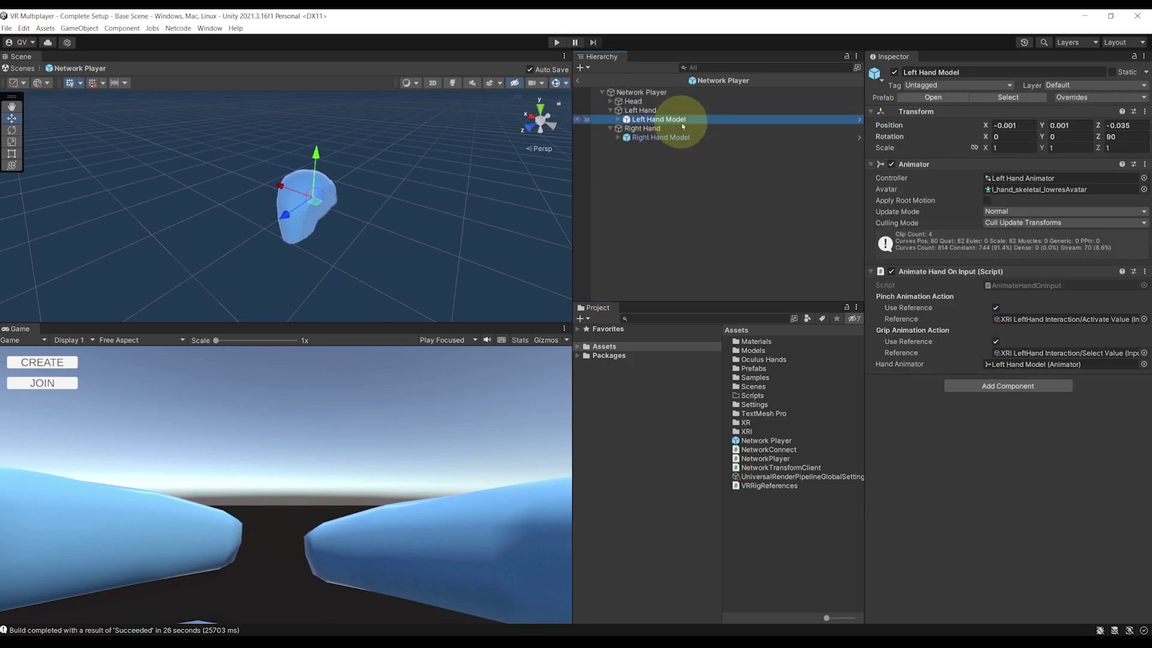
{"action": "left_click", "coordinate": [660, 138]}
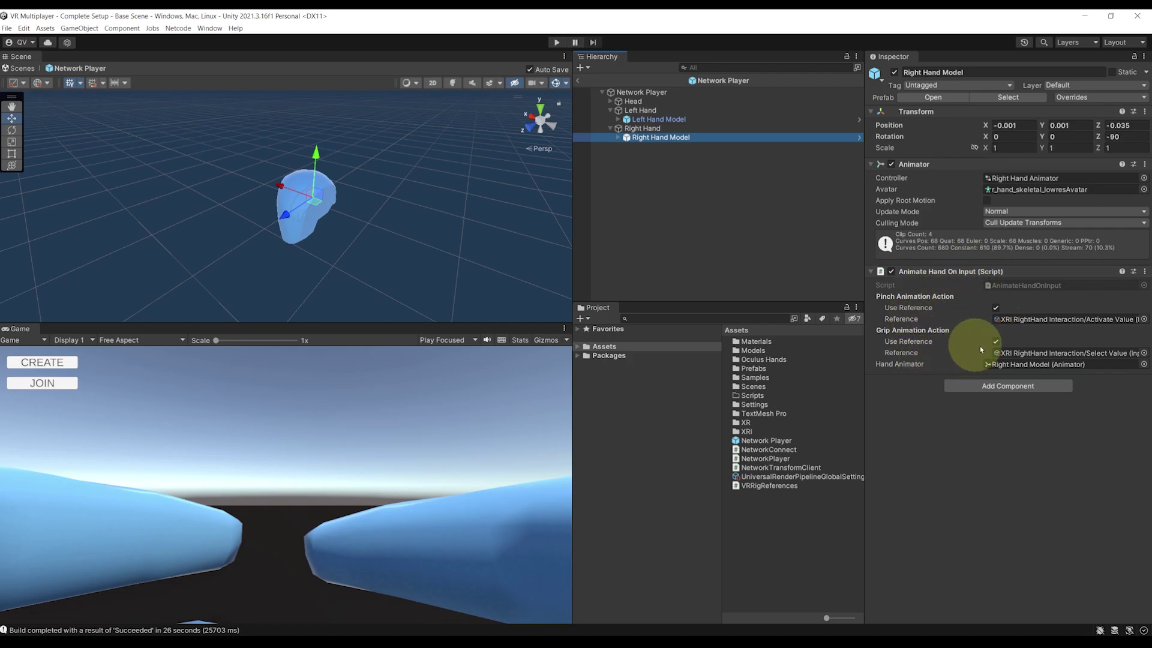
{"action": "double_click", "coordinate": [1032, 286]}
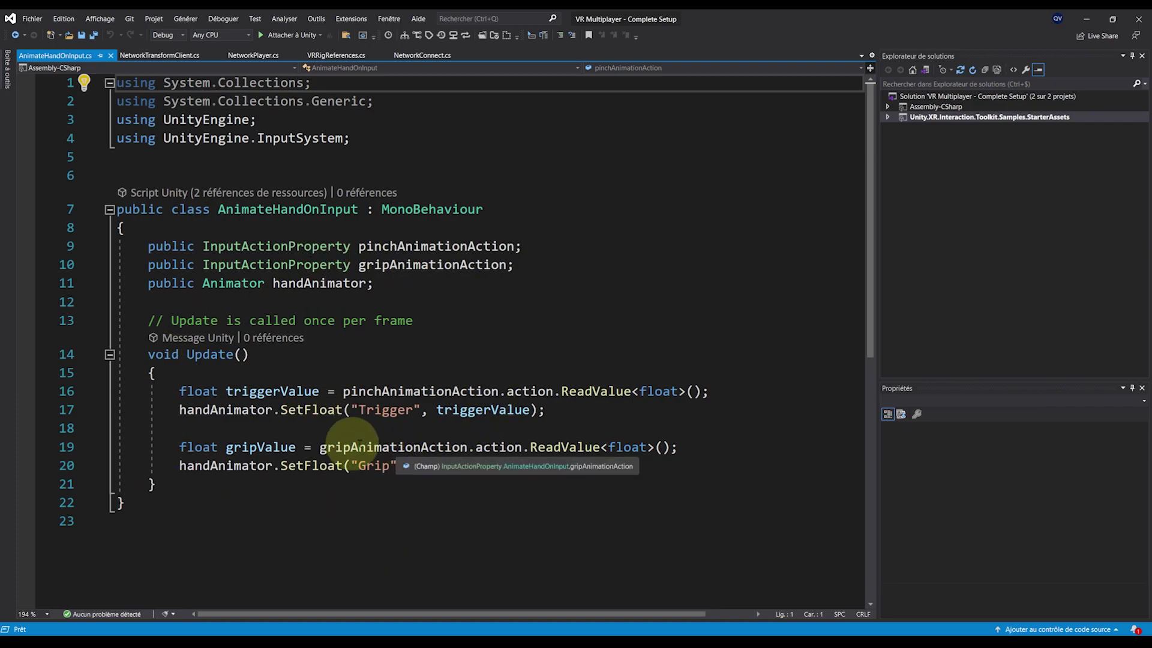
{"action": "key", "text": "ctrl+s"}
{"action": "left_click", "coordinate": [318, 484]}
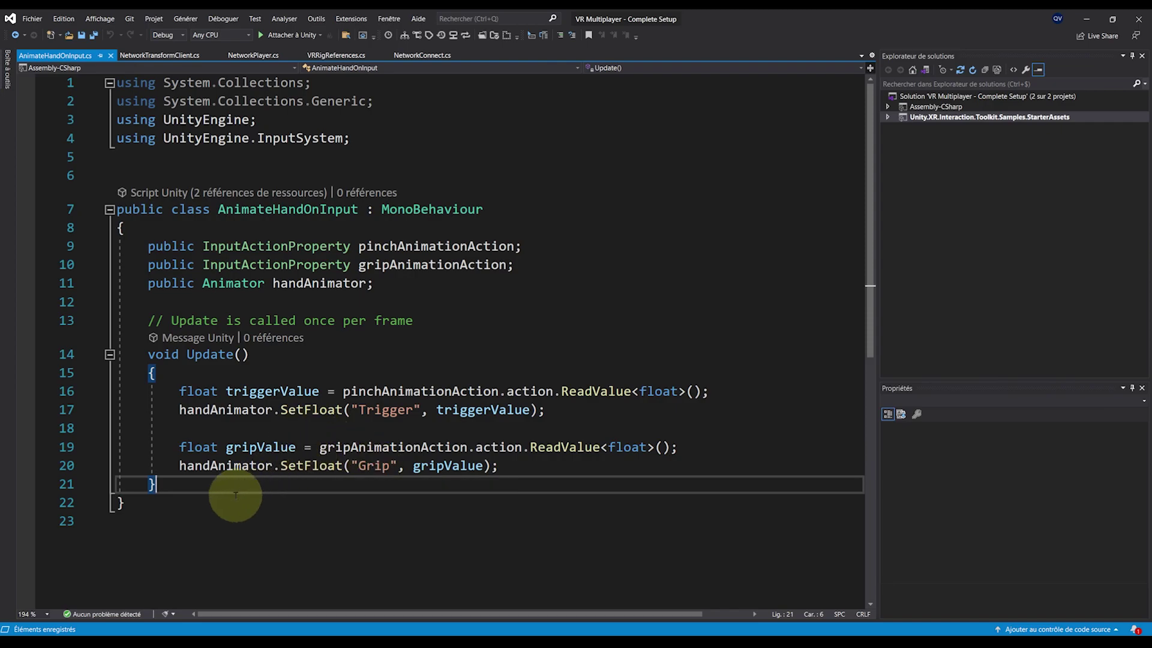
{"action": "scroll", "coordinate": [252, 486], "scroll_direction": "down", "scroll_amount": 2, "text": "ctrl"}
{"action": "left_click", "coordinate": [1092, 13]}
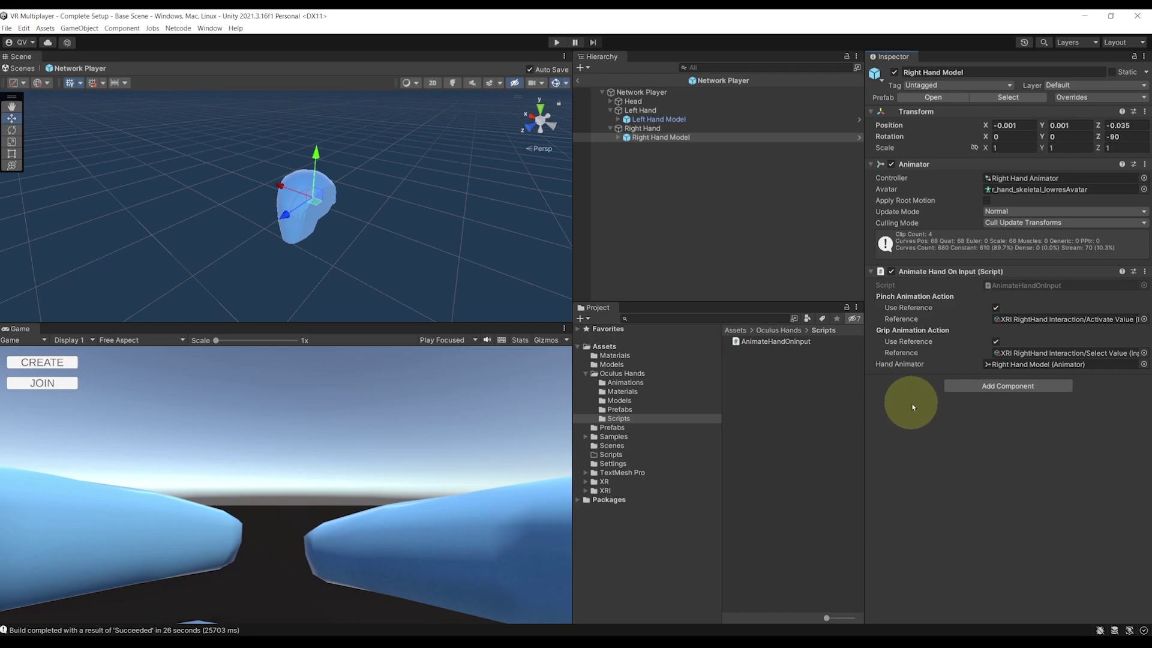
- Add a new script component named NetworkAnimateHandOnInput to the Left Hand Model and Right Hand Model
{"action": "left_click", "coordinate": [654, 119], "text": "ctrl"}
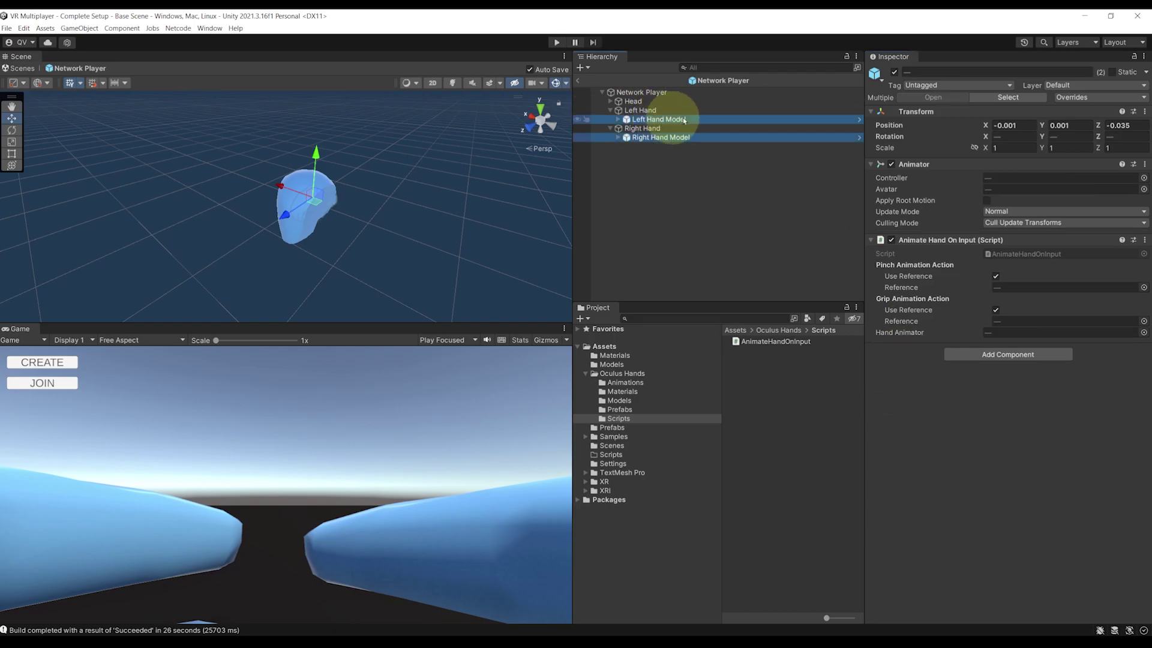
{"action": "left_click", "coordinate": [1019, 354]}
{"action": "type", "text": "NetworkAnimateHandO"}
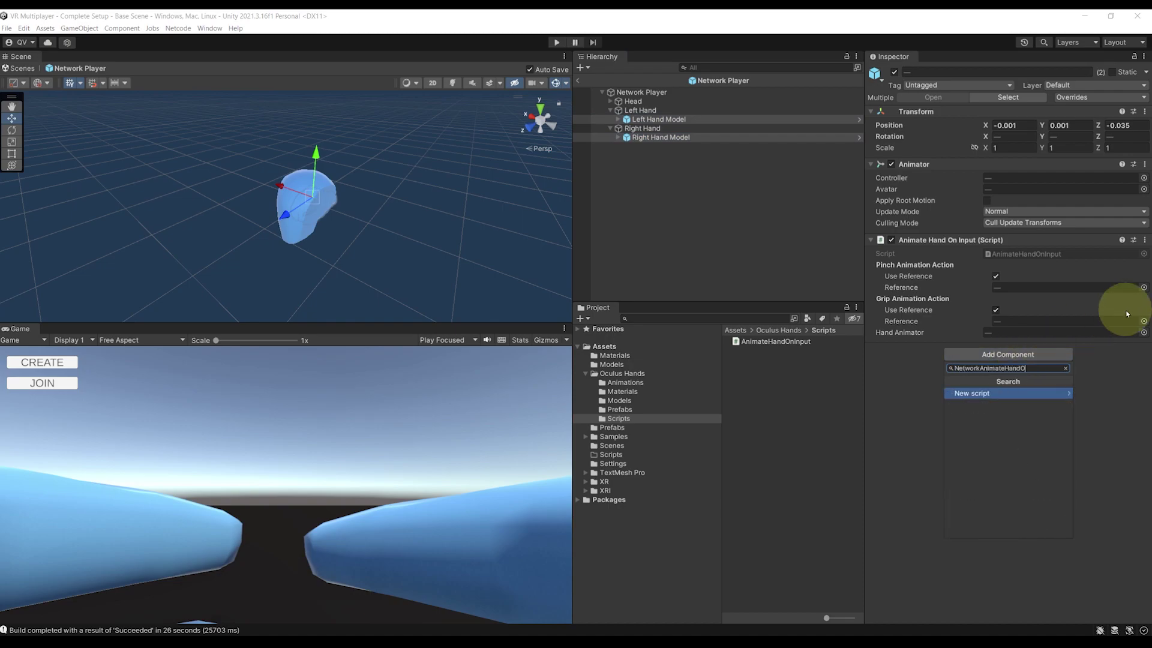
{"action": "type", "text": "nIn"}
{"action": "key", "text": "Return"}
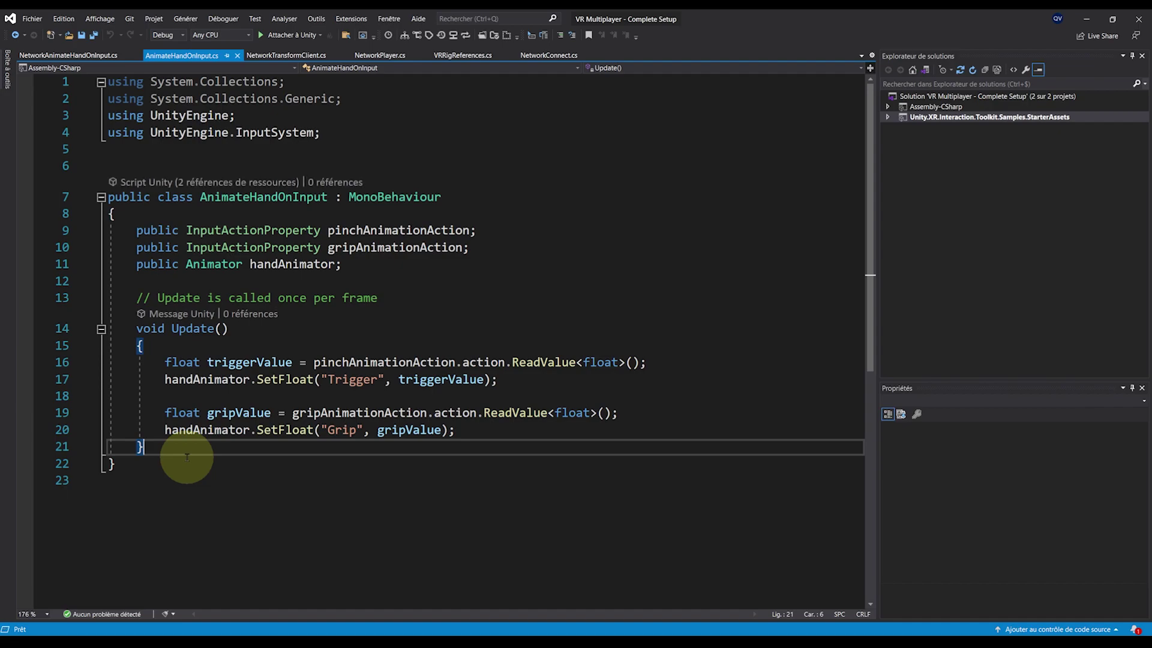
- Copy the fields and Update method from the AnimateHandOnInput script over the body of NetworkAnimateHandOnInput and save it
{"action": "left_click_drag", "start_coordinate": [190, 436], "coordinate": [66, 235]}
{"action": "key", "text": "ctrl+c"}
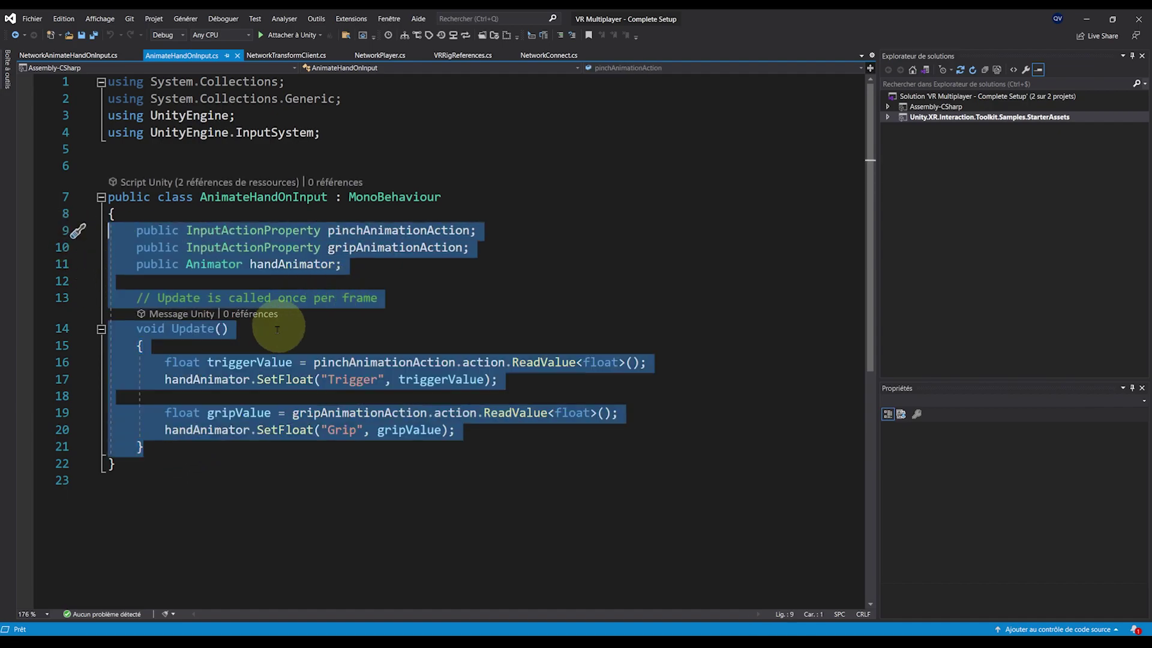
{"action": "left_click", "coordinate": [68, 54]}
{"action": "left_click_drag", "start_coordinate": [174, 393], "coordinate": [80, 206]}
{"action": "key", "text": "ctrl+v"}
{"action": "key", "text": "ctrl+s"}
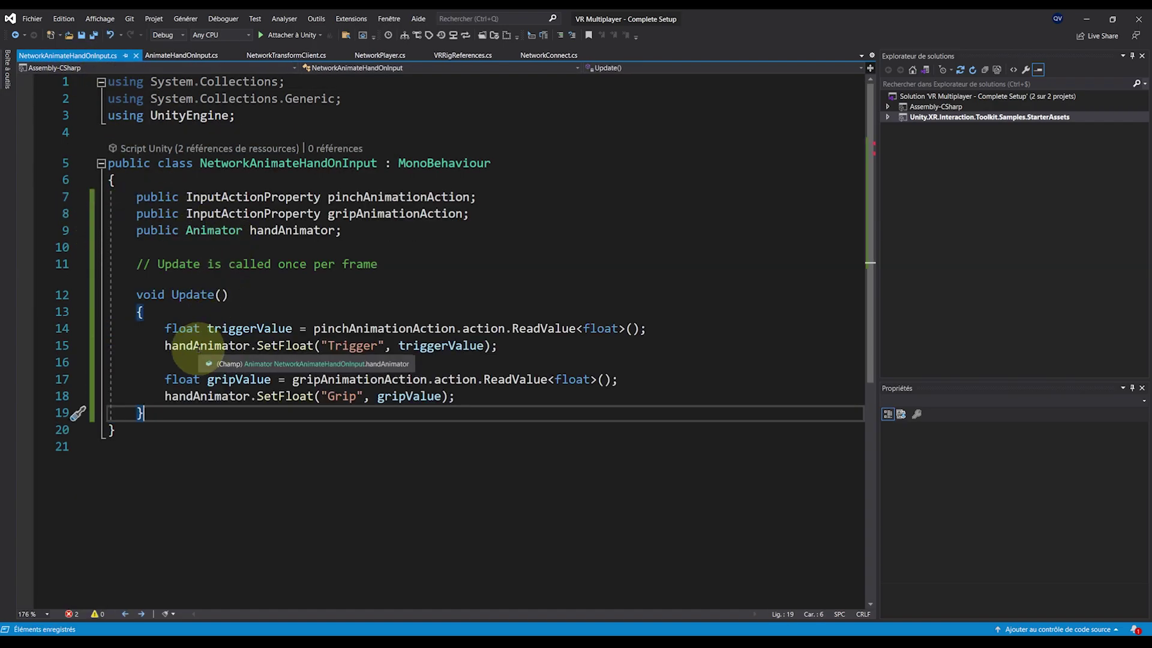
{"action": "left_click", "coordinate": [223, 213]}
{"action": "key", "text": "Escape"}
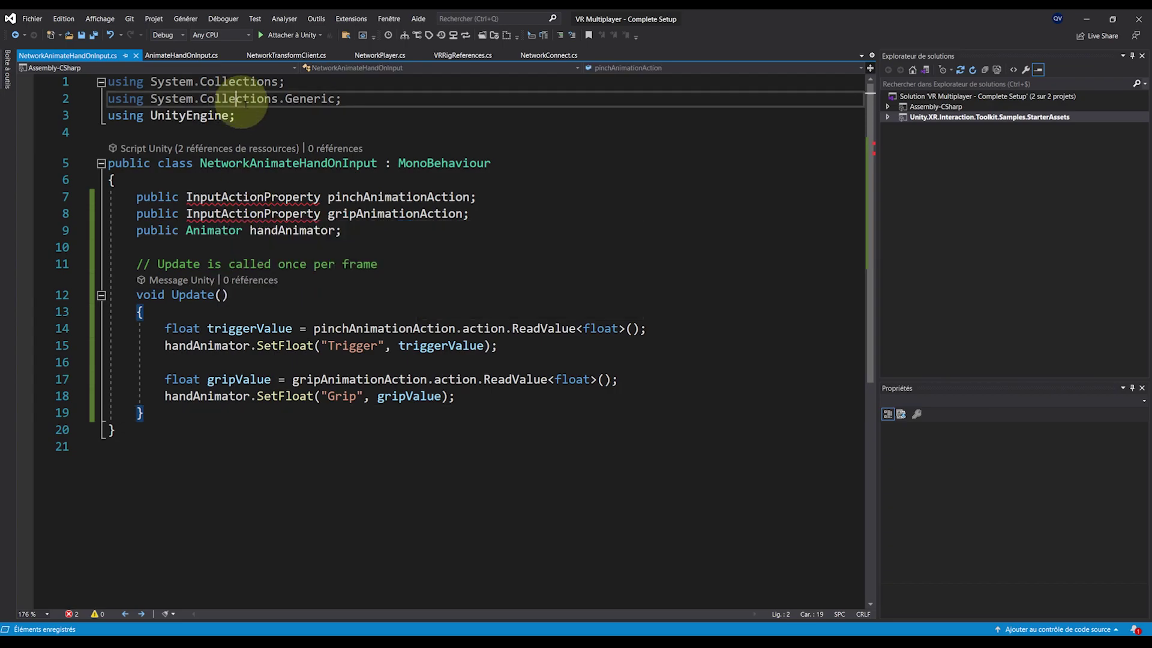
- Add a using directive for UnityEngine.InputSystem to the NetworkAnimateHandOnInput script
{"action": "left_click", "coordinate": [276, 120]}
{"action": "key", "text": "Return"}
{"action": "type", "text": "using UnityEN.Inpu"}
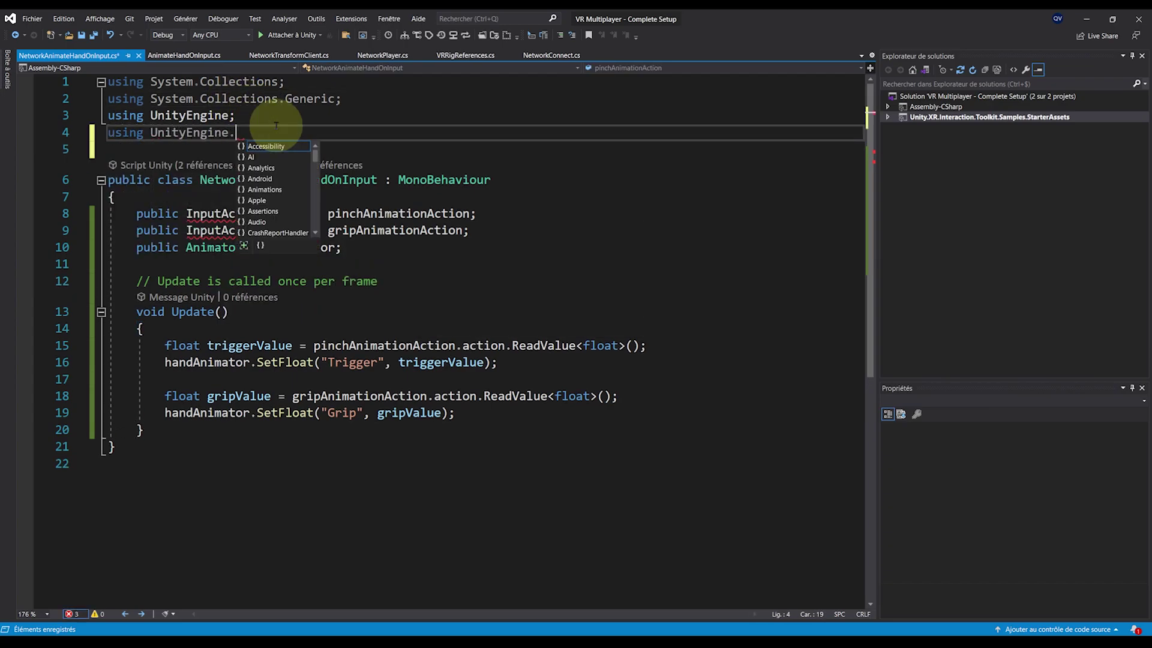
- Add a using directive for Unity.Netcode and make the NetworkAnimateHandOnInput class inherit from NetworkBehaviour
{"action": "double_click", "coordinate": [444, 180]}
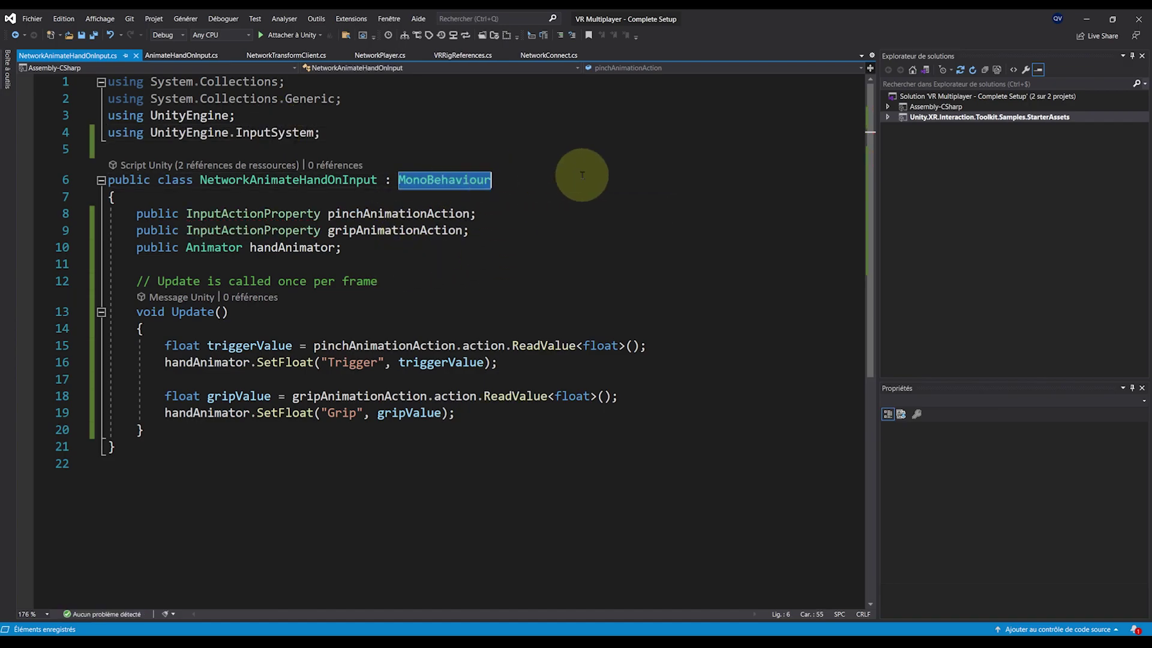
{"action": "left_click", "coordinate": [359, 137]}
{"action": "key", "text": "Return"}
{"action": "type", "text": "using Unity.Netcode;"}
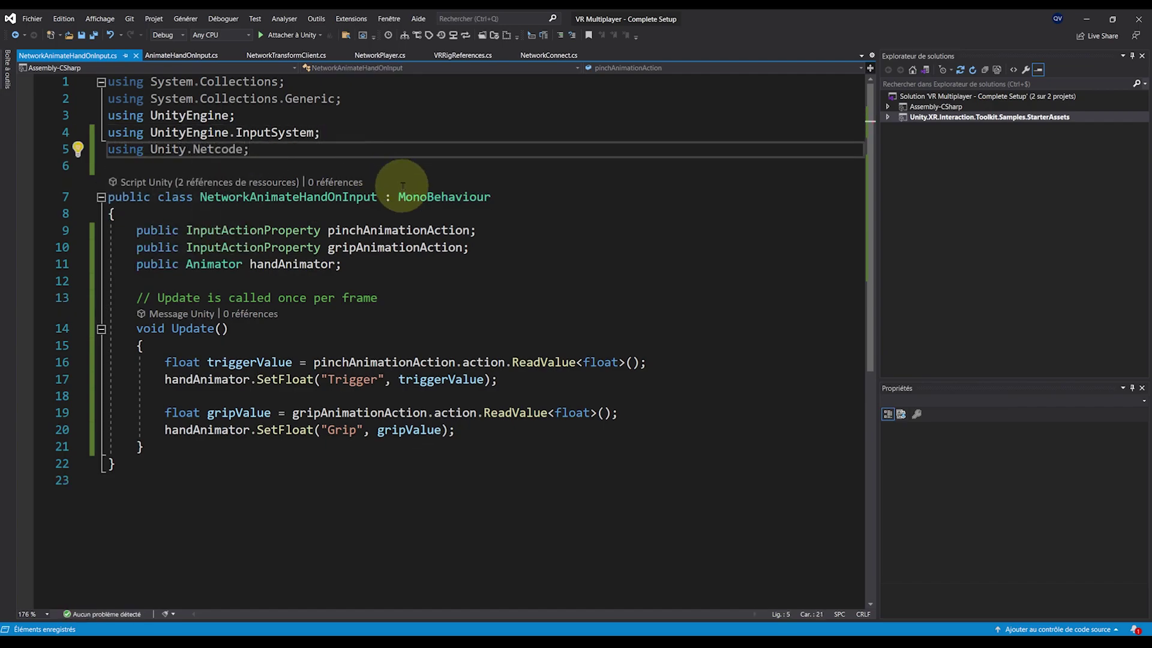
{"action": "double_click", "coordinate": [413, 197]}
{"action": "type", "text": "NetworkBe"}
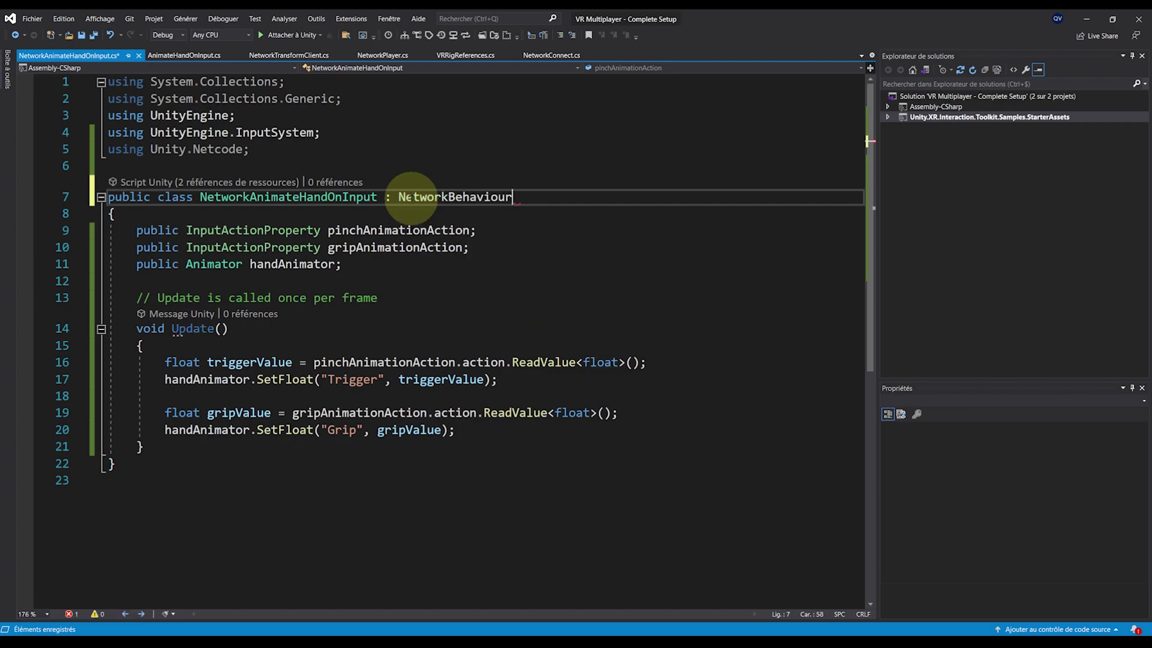
- Add an if(IsOwner) block at the start of the Update method
{"action": "scroll", "coordinate": [463, 276], "scroll_direction": "down", "scroll_amount": 1}
{"action": "left_click", "coordinate": [470, 278]}
{"action": "key", "text": "Return"}
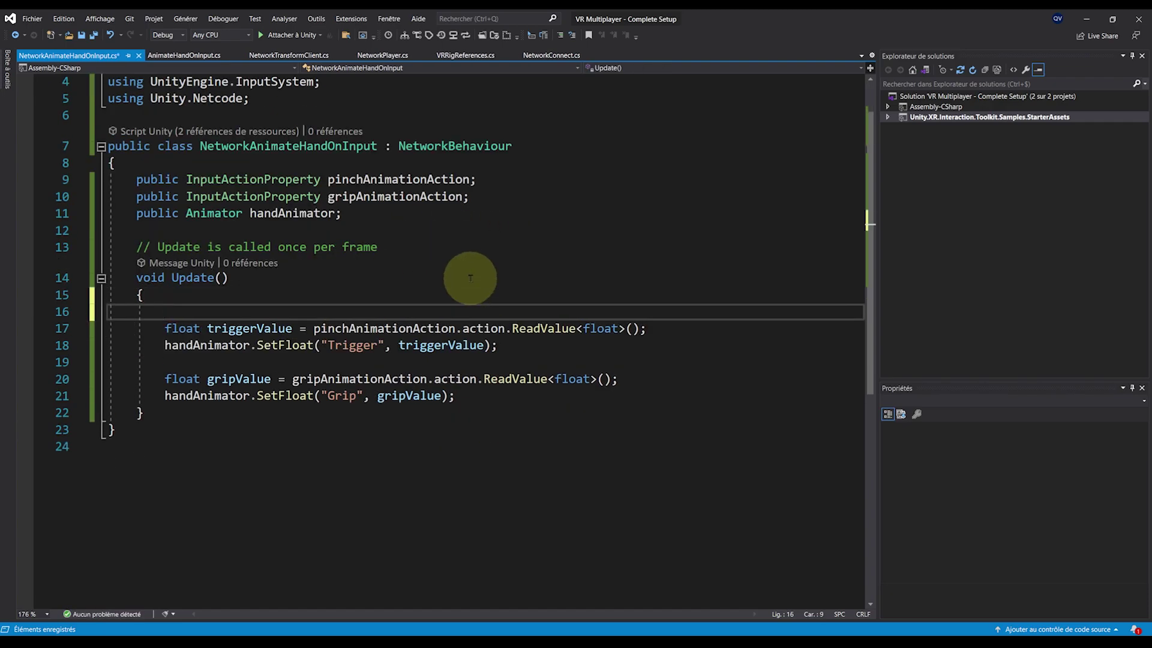
{"action": "type", "text": "if(IsO"}
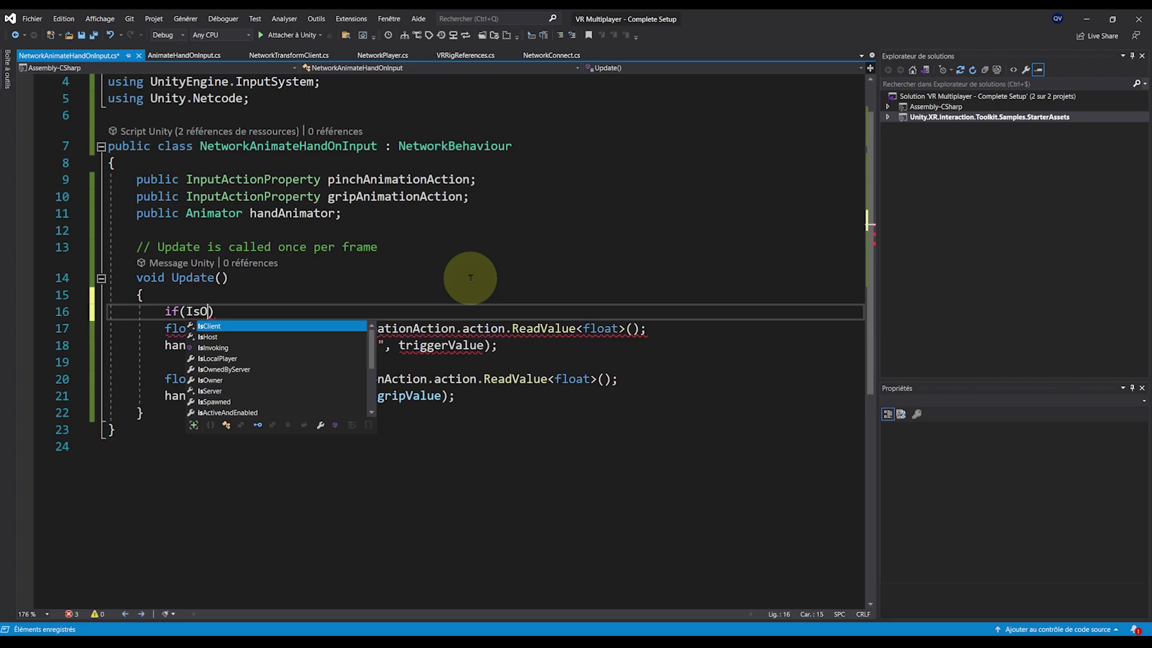
{"action": "type", "text": "wner"}
{"action": "key", "text": "Return"}
{"action": "key", "text": "Return"}
- Move the trigger and grip animation code of Update inside the IsOwner block
{"action": "left_click_drag", "start_coordinate": [98, 456], "coordinate": [98, 390]}
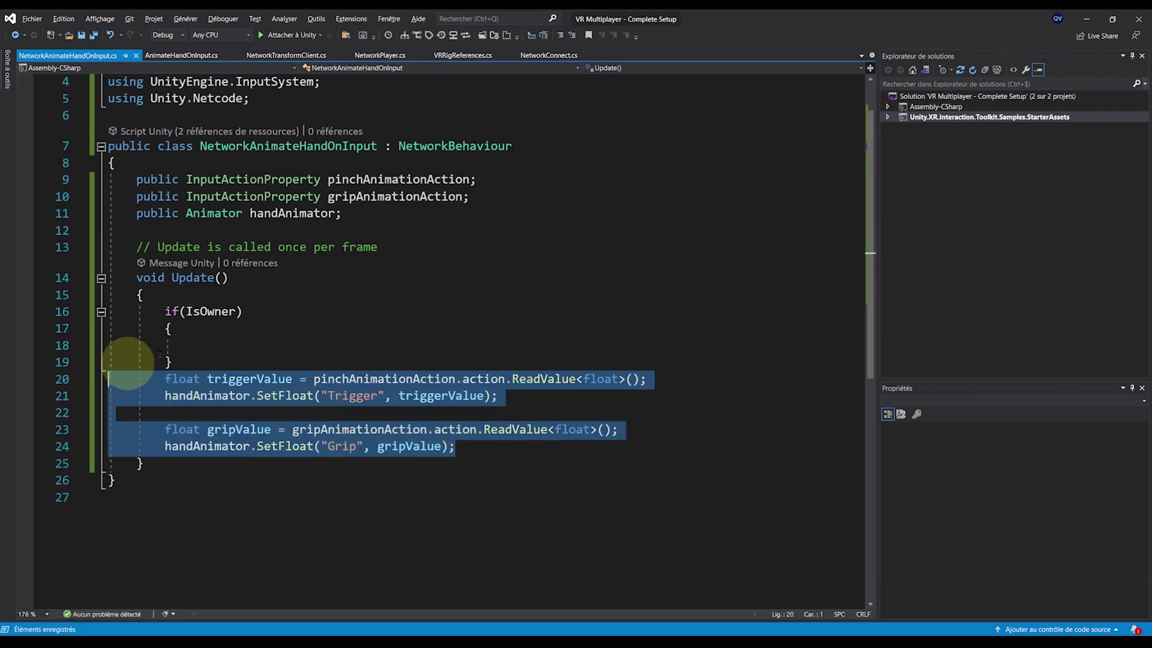
{"action": "key", "text": "ctrl+x"}
{"action": "type", "text": "{"}
{"action": "key", "text": "Return"}
{"action": "key", "text": "ctrl+v"}
{"action": "left_click", "coordinate": [239, 433]}
{"action": "key", "text": "Delete"}
{"action": "scroll", "coordinate": [261, 483], "scroll_direction": "up", "scroll_amount": 1}
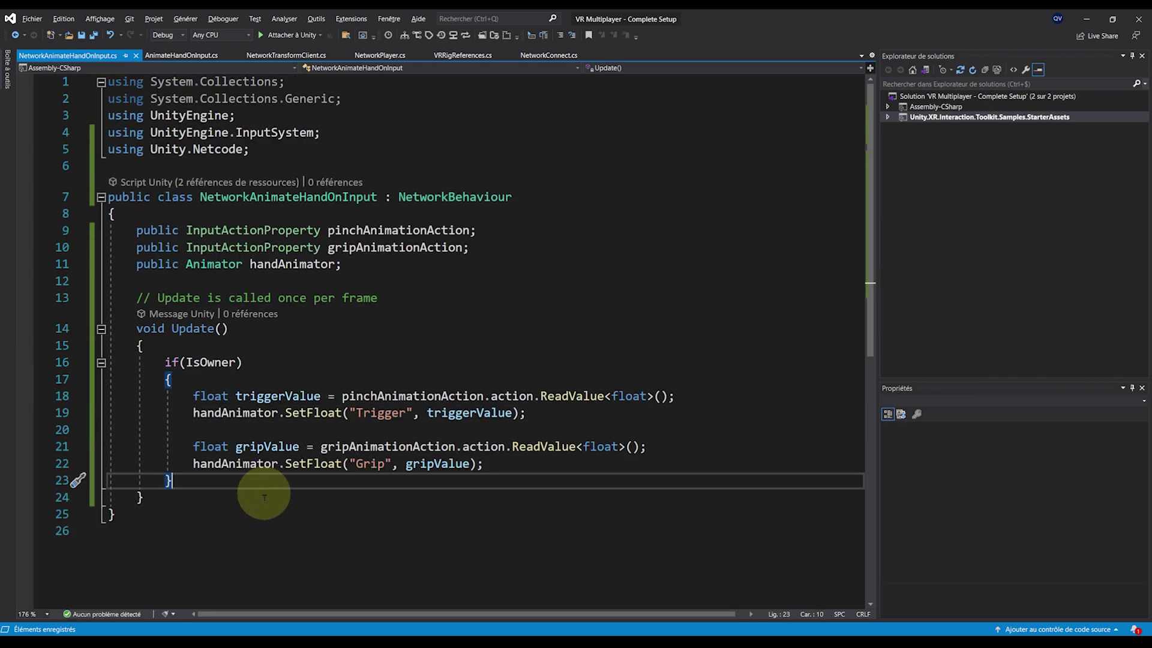
{"action": "left_click", "coordinate": [351, 517]}
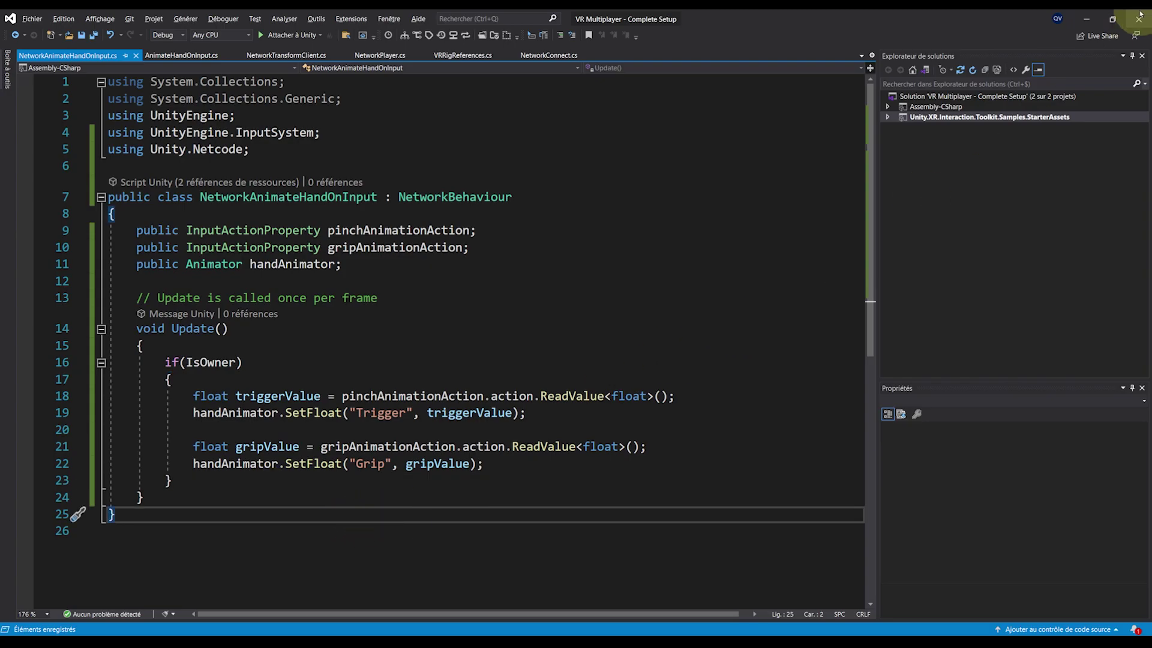
- Switch back to Unity, assign the Left Hand Model's Animator as its network script's Hand Animator, and enable Use Reference for pinch and grip
{"action": "left_click", "coordinate": [1087, 19]}
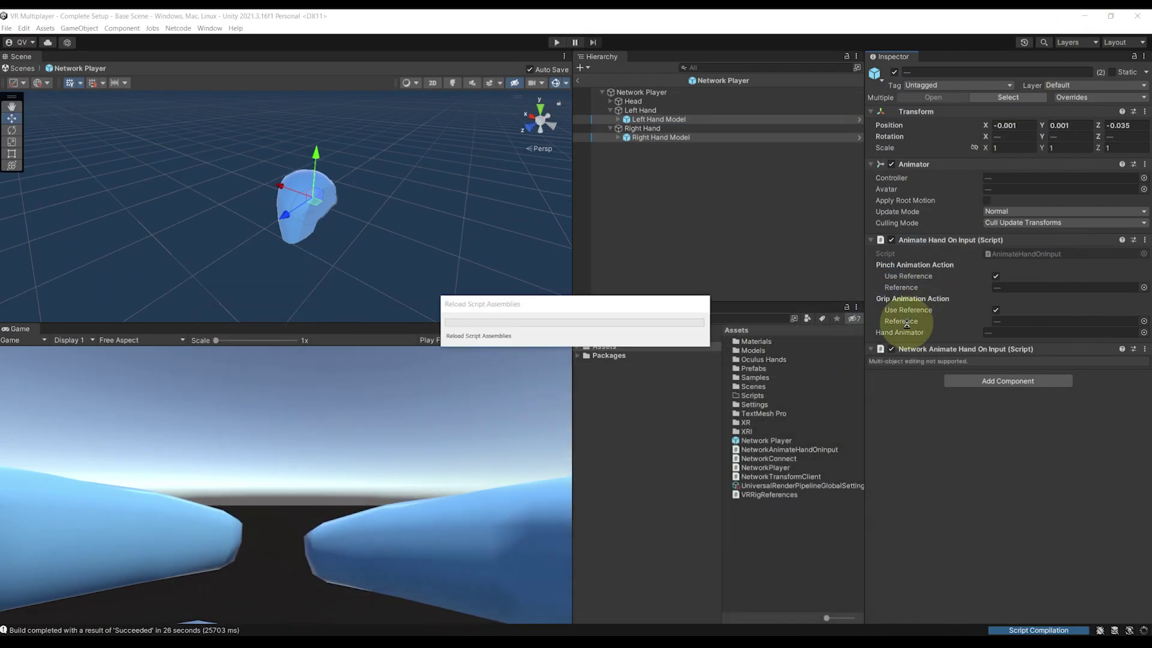
{"action": "left_click", "coordinate": [658, 120]}
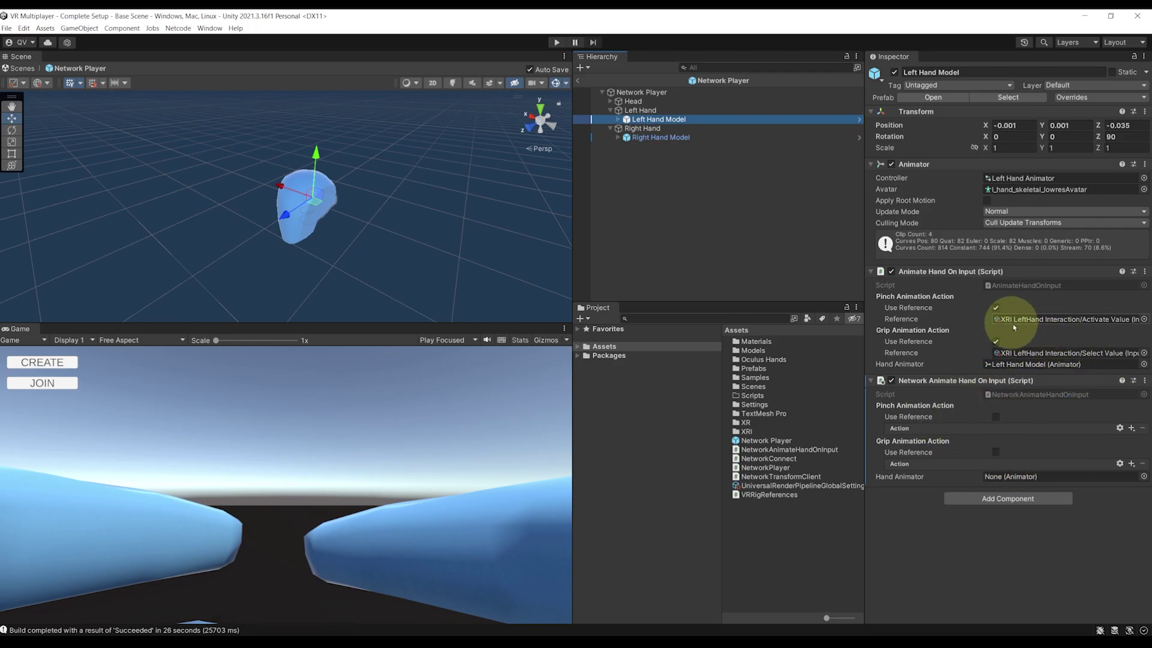
{"action": "left_click", "coordinate": [975, 445]}
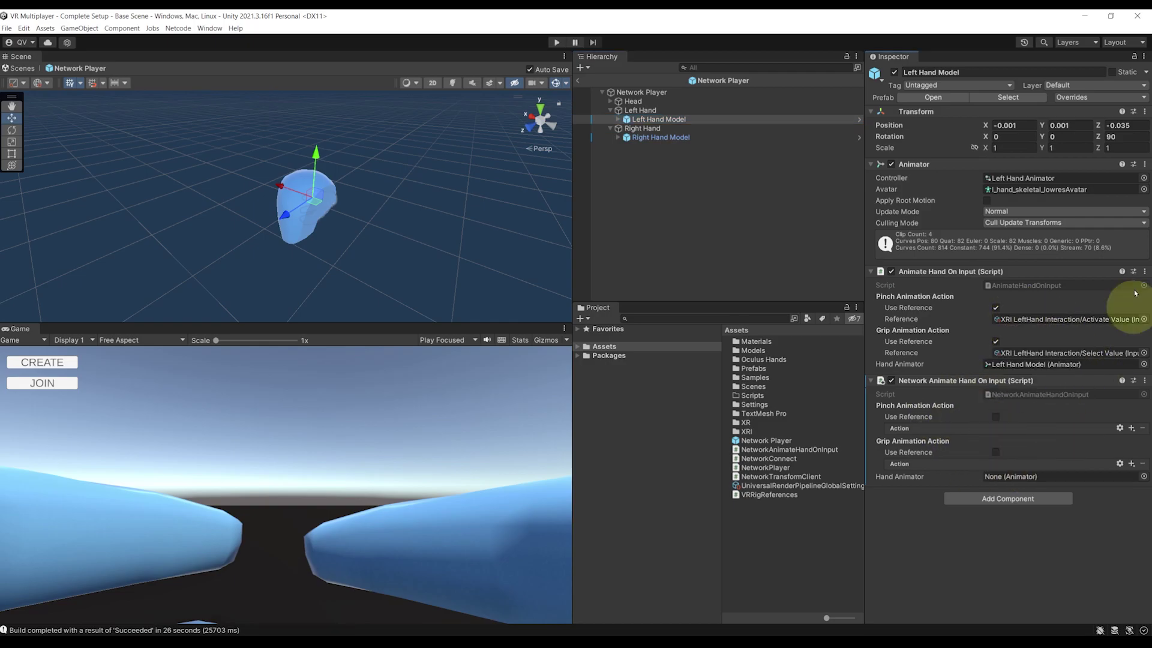
{"action": "left_click_drag", "start_coordinate": [927, 163], "coordinate": [966, 230]}
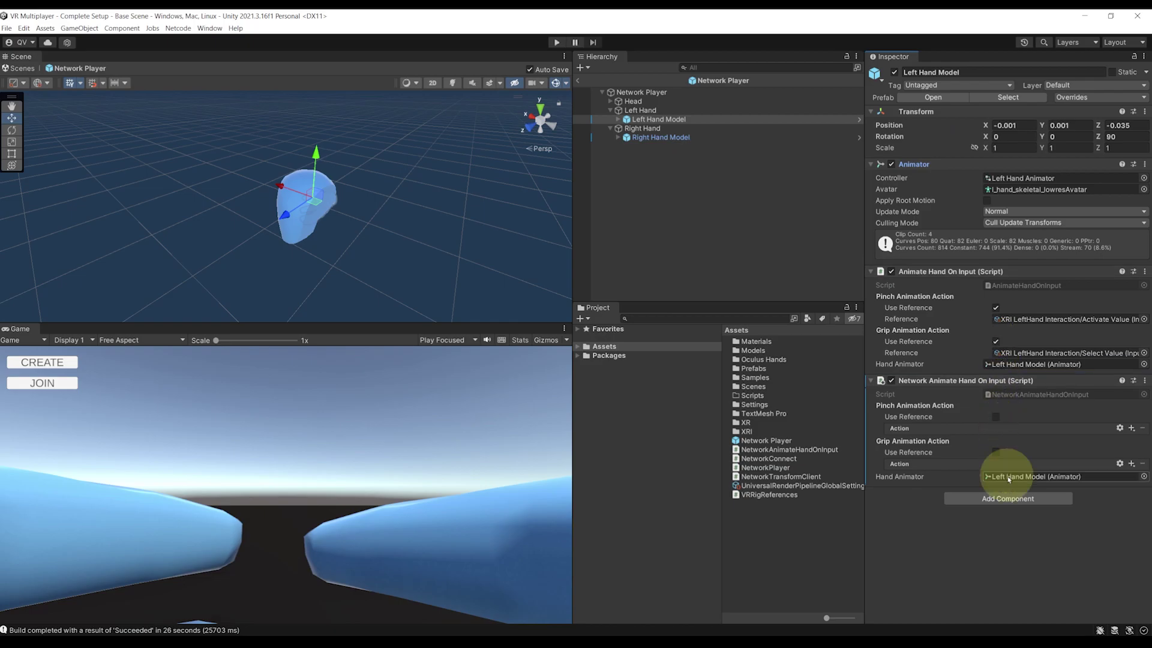
{"action": "left_click", "coordinate": [996, 416]}
{"action": "left_click", "coordinate": [996, 451]}
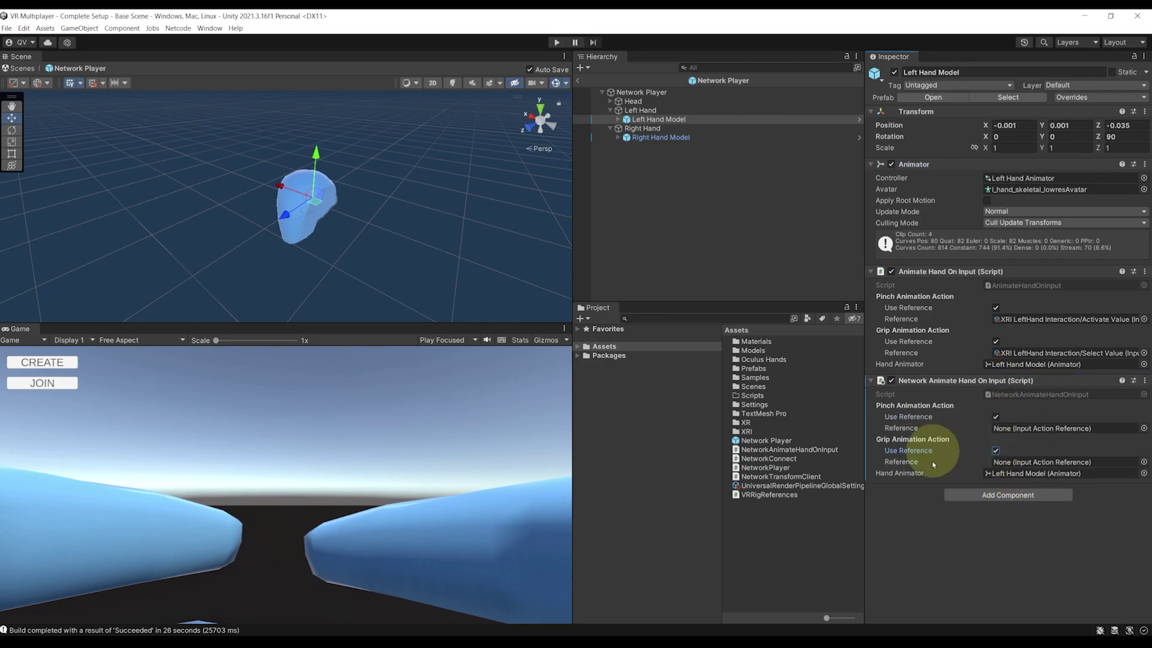
- Set the left hand's Pinch Animation Action reference to XRI LeftHand Interaction/Activate Value
{"action": "left_click", "coordinate": [1144, 428]}
{"action": "type", "text": "left activate"}
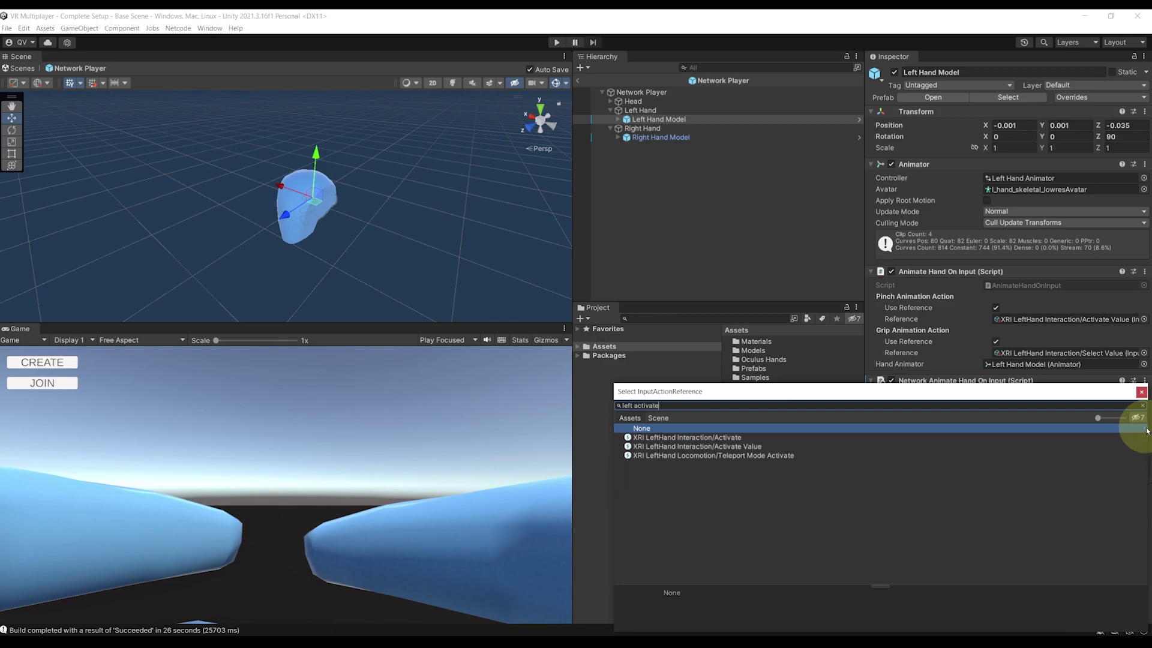
{"action": "key", "text": "Down"}
{"action": "key", "text": "Down"}
{"action": "key", "text": "Return"}
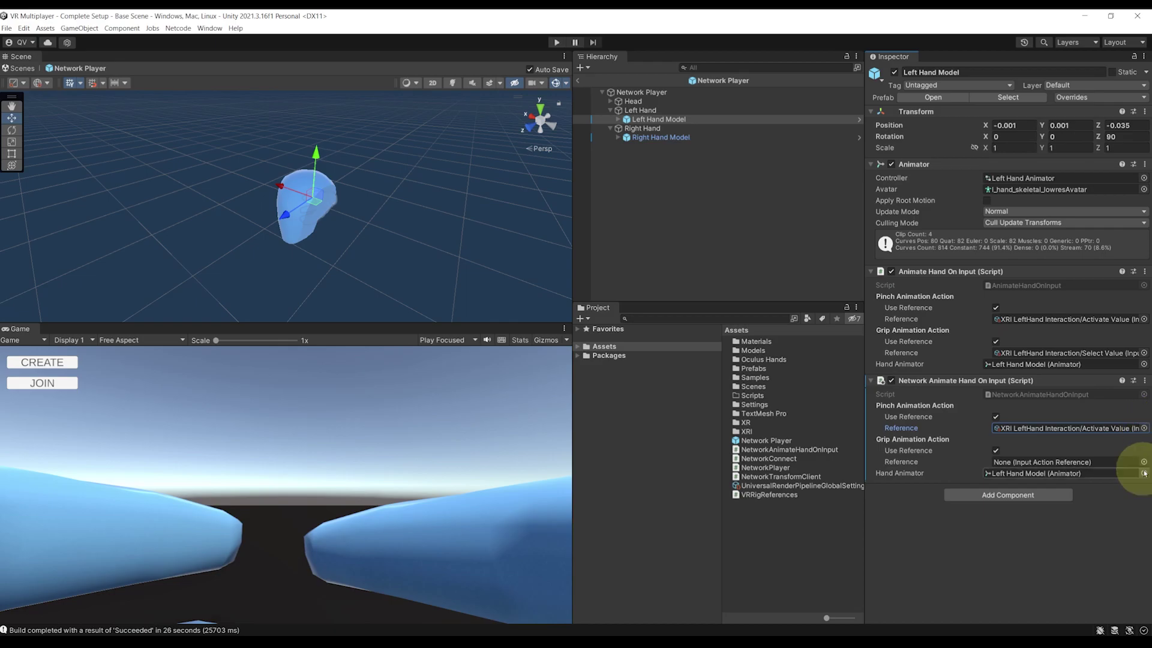
- Set the left hand's Grip Animation Action reference to XRI LeftHand Interaction/Select Value and remove its old Animate Hand On Input component
{"action": "left_click", "coordinate": [1143, 462]}
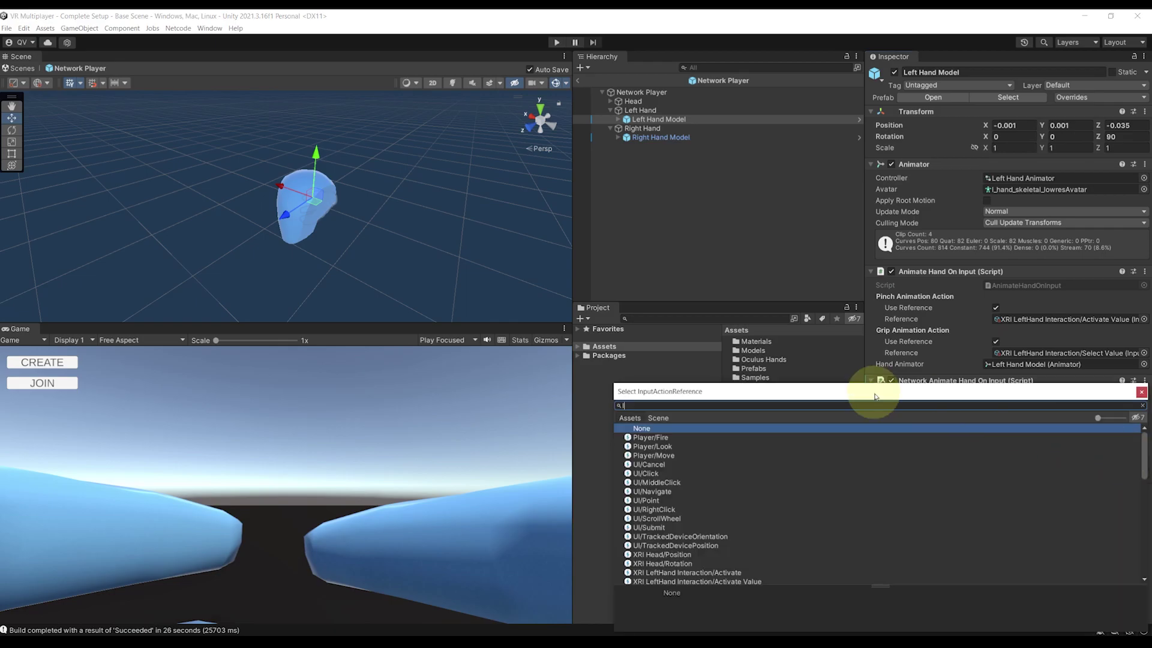
{"action": "type", "text": "left select value"}
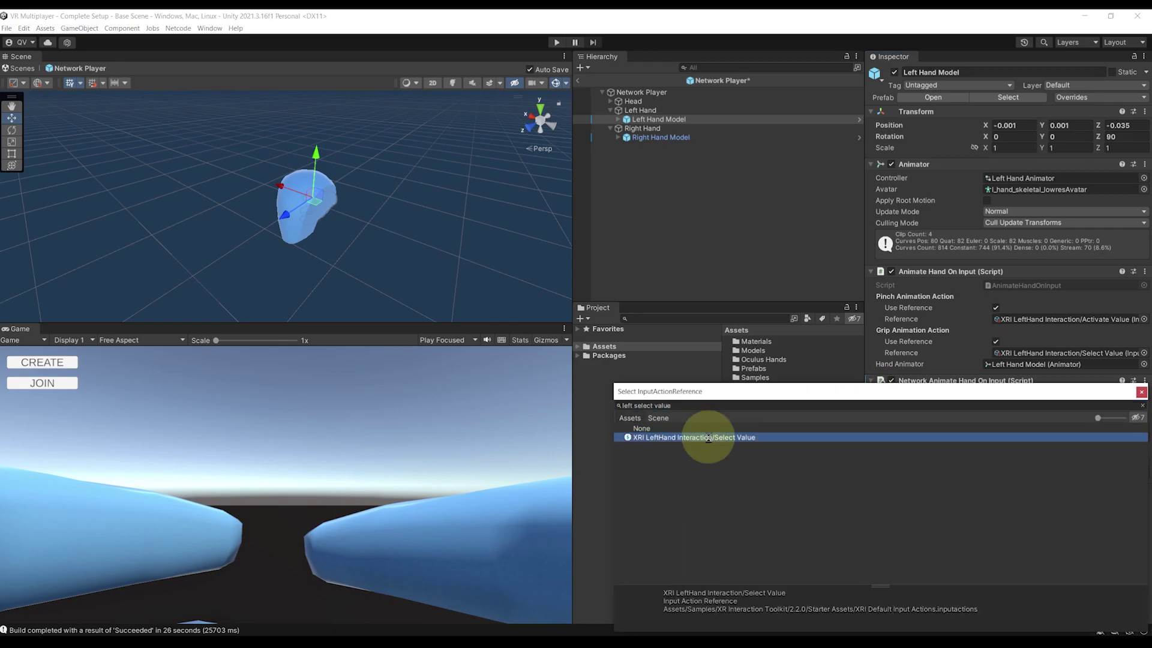
{"action": "double_click", "coordinate": [779, 437]}
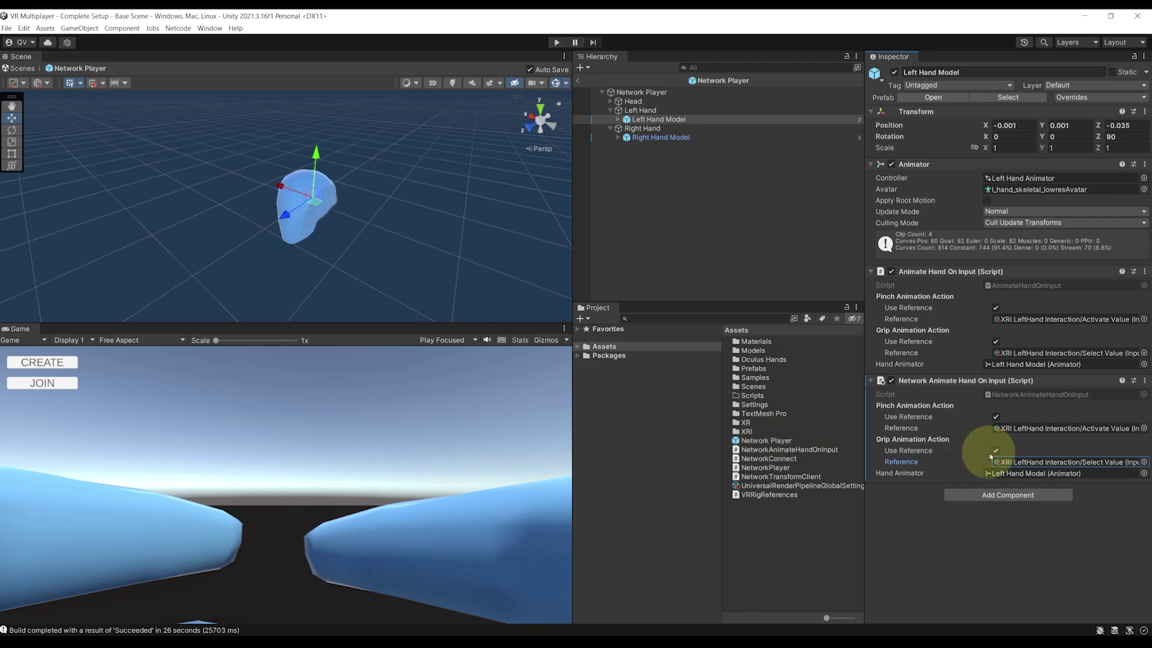
{"action": "right_click", "coordinate": [940, 277]}
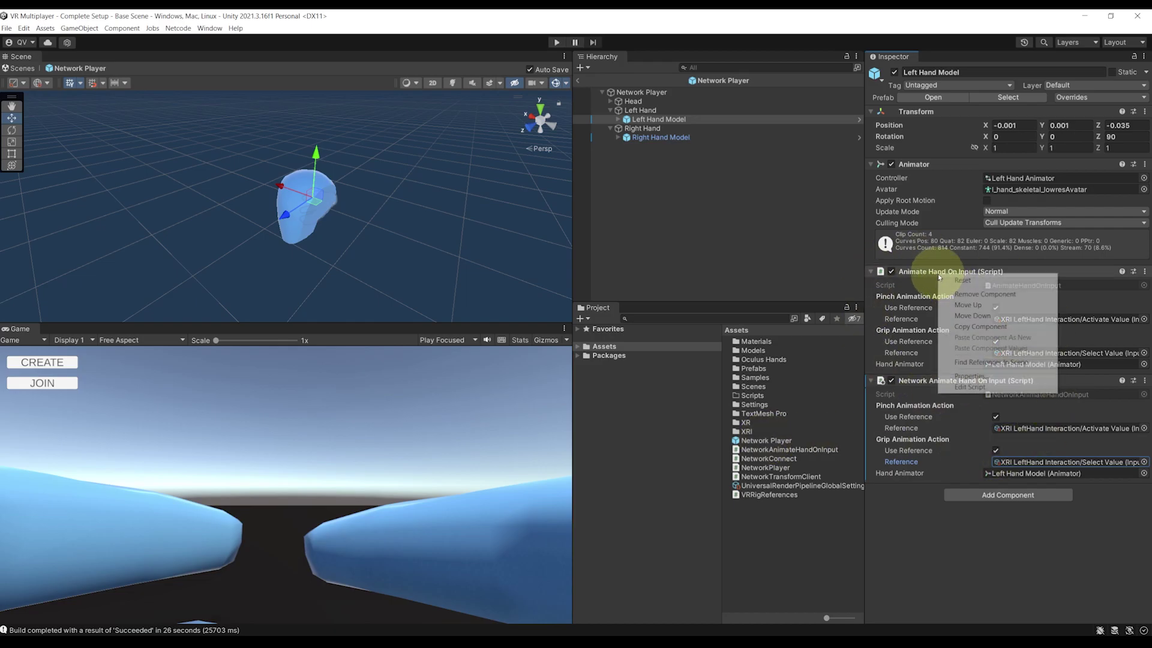
{"action": "left_click", "coordinate": [960, 294]}
- On the Right Hand Model, assign its own Animator and reference XRI RightHand Interaction/Activate Value for pinch and Select Value for grip
{"action": "left_click", "coordinate": [657, 138]}
{"action": "left_click", "coordinate": [996, 417]}
{"action": "left_click", "coordinate": [996, 452]}
{"action": "left_click", "coordinate": [1144, 429]}
{"action": "type", "text": "right select"}
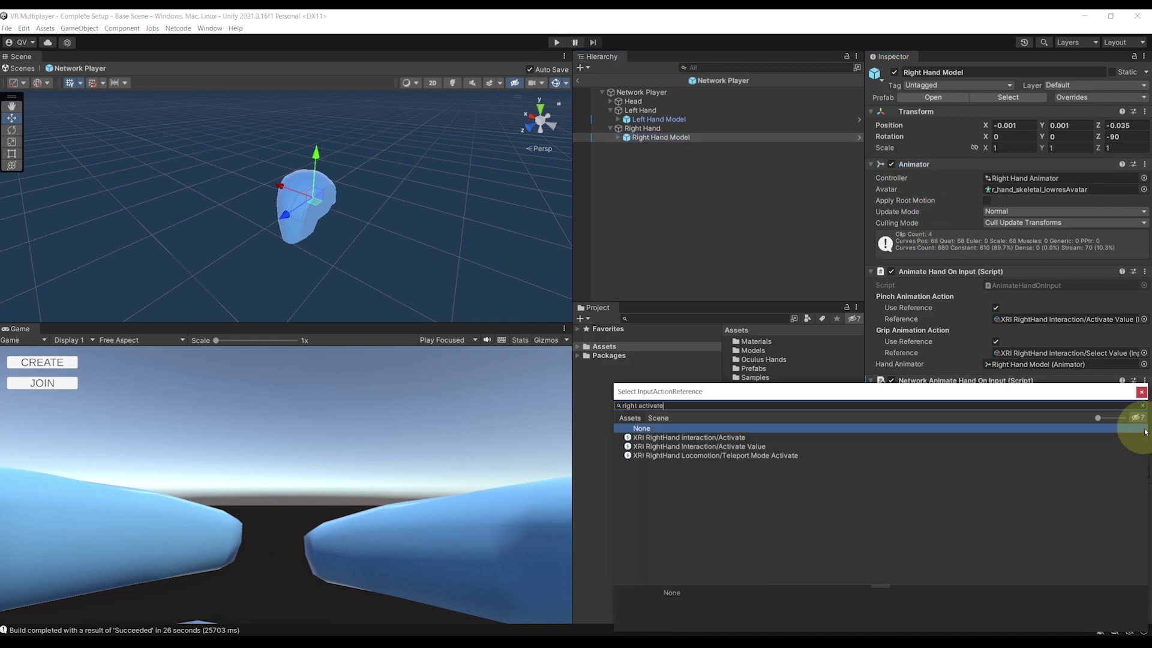
{"action": "left_click", "coordinate": [1134, 459]}
{"action": "double_click", "coordinate": [735, 447]}
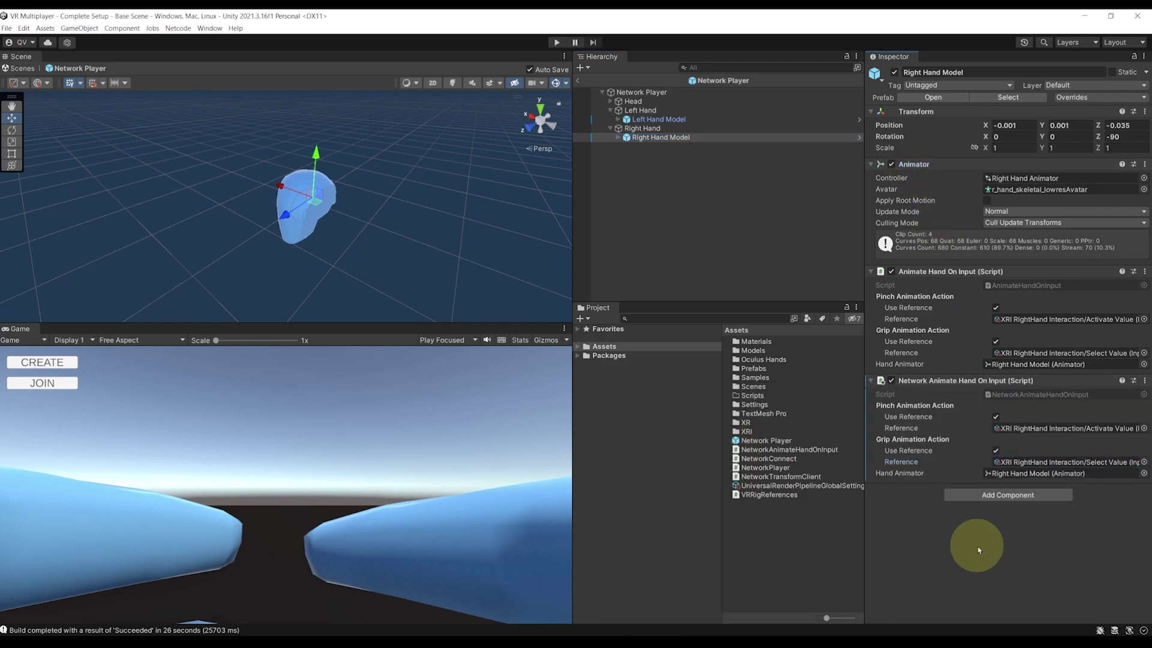
- Remove the old Animate Hand On Input component from the Right Hand Model
{"action": "right_click", "coordinate": [948, 271]}
{"action": "left_click", "coordinate": [960, 329]}
{"action": "left_click", "coordinate": [657, 137]}
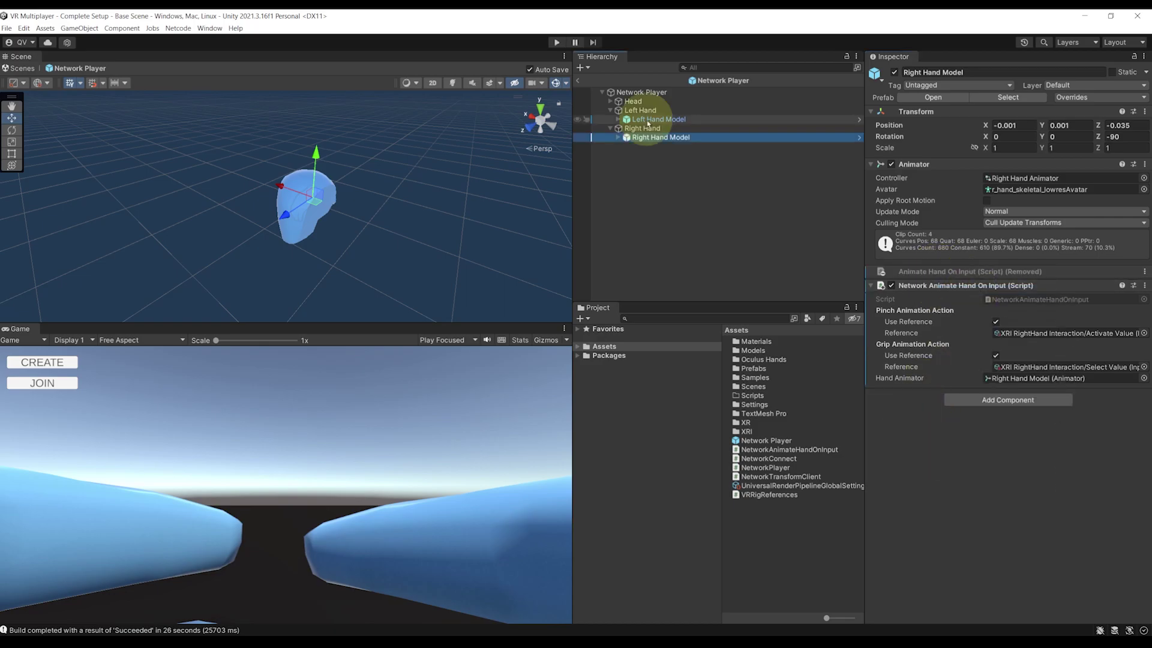
- Compare the Network Animate Hand On Input settings of the Left Hand Model and Right Hand Model
{"action": "left_click", "coordinate": [648, 120]}
{"action": "left_click", "coordinate": [651, 138]}
{"action": "key", "text": "Up"}
{"action": "left_click", "coordinate": [656, 138]}
{"action": "left_click", "coordinate": [656, 119]}
{"action": "left_click", "coordinate": [663, 146]}
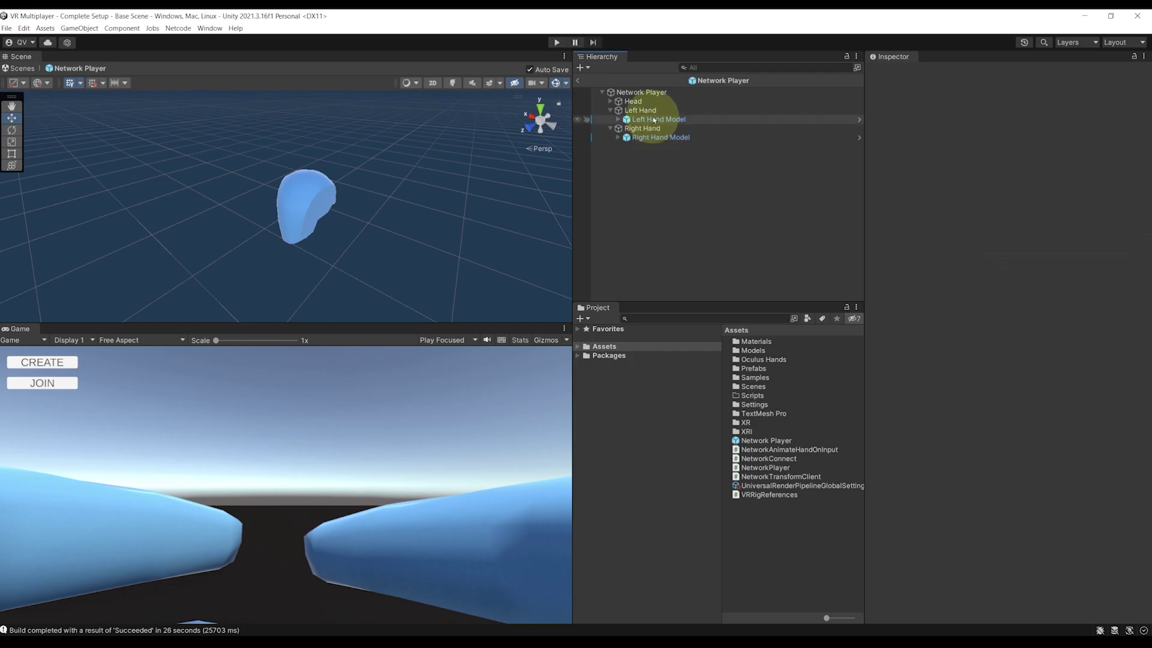
{"action": "left_click", "coordinate": [654, 120]}
{"action": "left_click", "coordinate": [653, 138]}
{"action": "key", "text": "Up"}
{"action": "left_click", "coordinate": [653, 138]}
- Add a Network Animator component to both hand models together and remove it again
{"action": "left_click", "coordinate": [651, 119]}
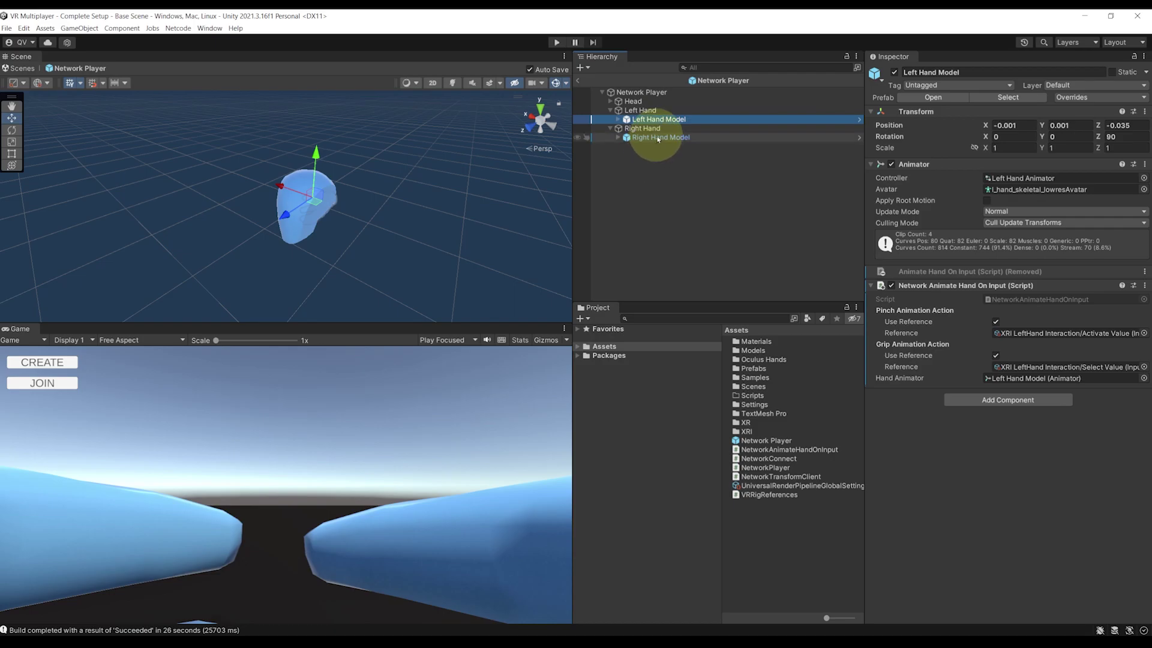
{"action": "left_click", "coordinate": [659, 137], "text": "ctrl"}
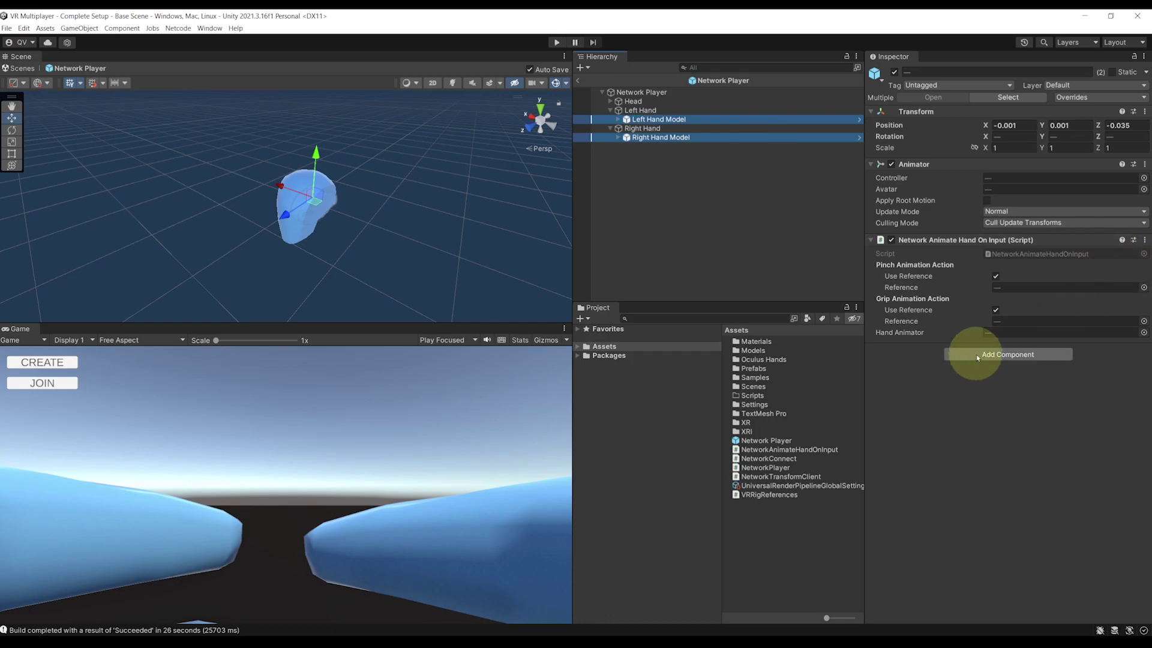
{"action": "left_click", "coordinate": [973, 354]}
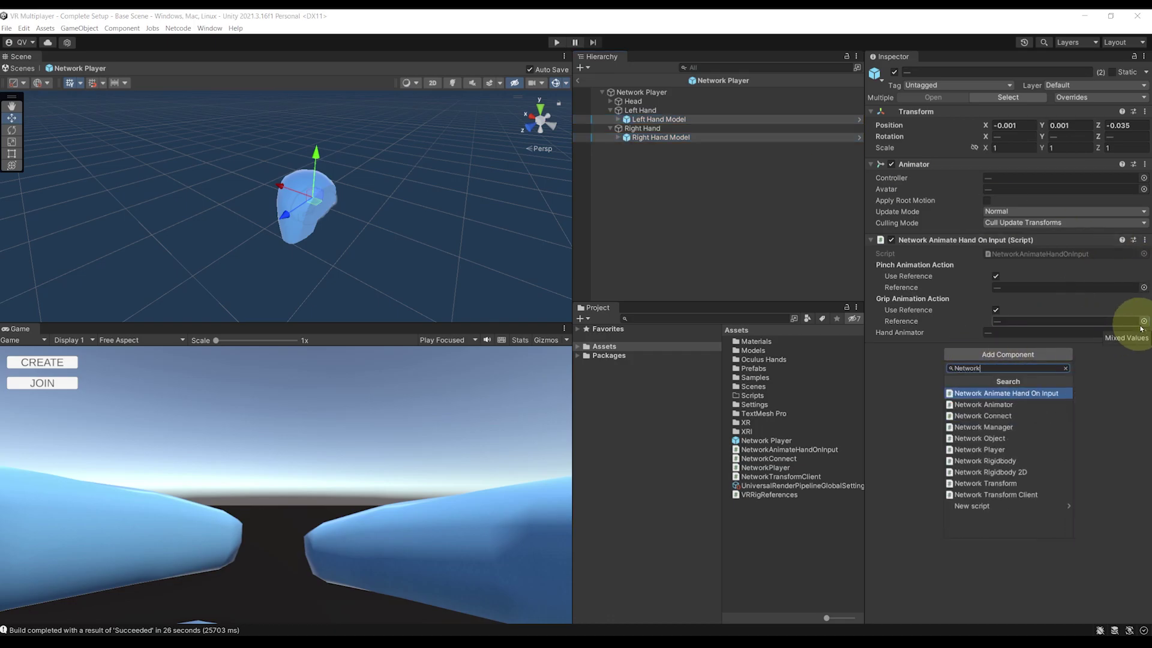
{"action": "left_click", "coordinate": [984, 404]}
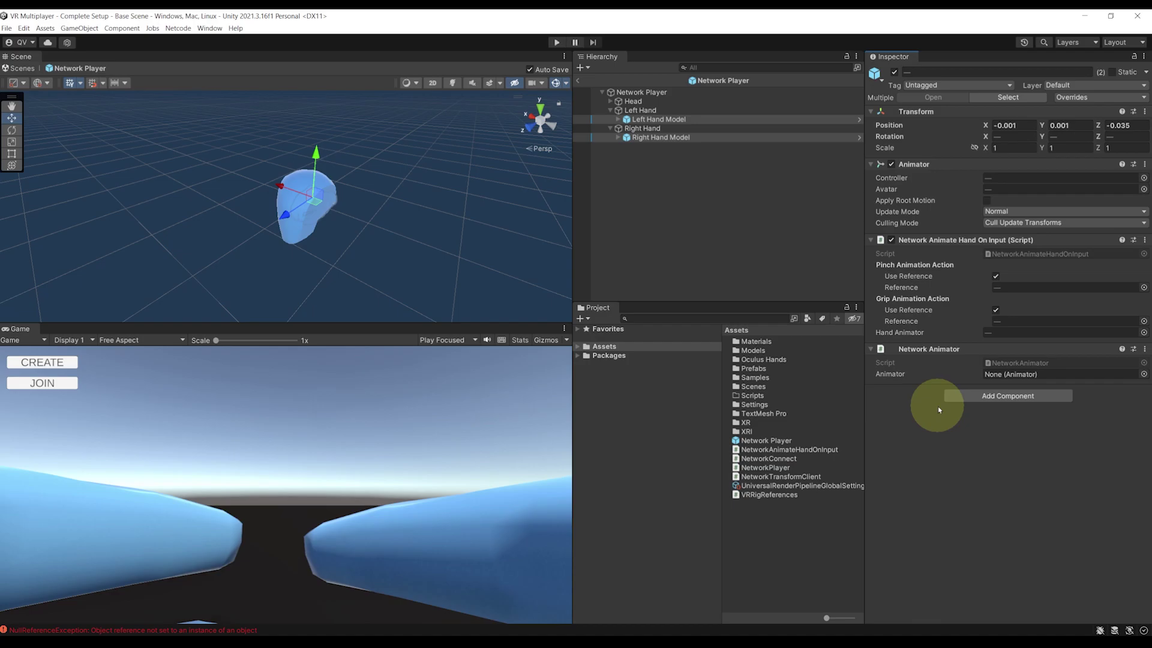
{"action": "right_click", "coordinate": [957, 353]}
{"action": "left_click", "coordinate": [990, 370]}
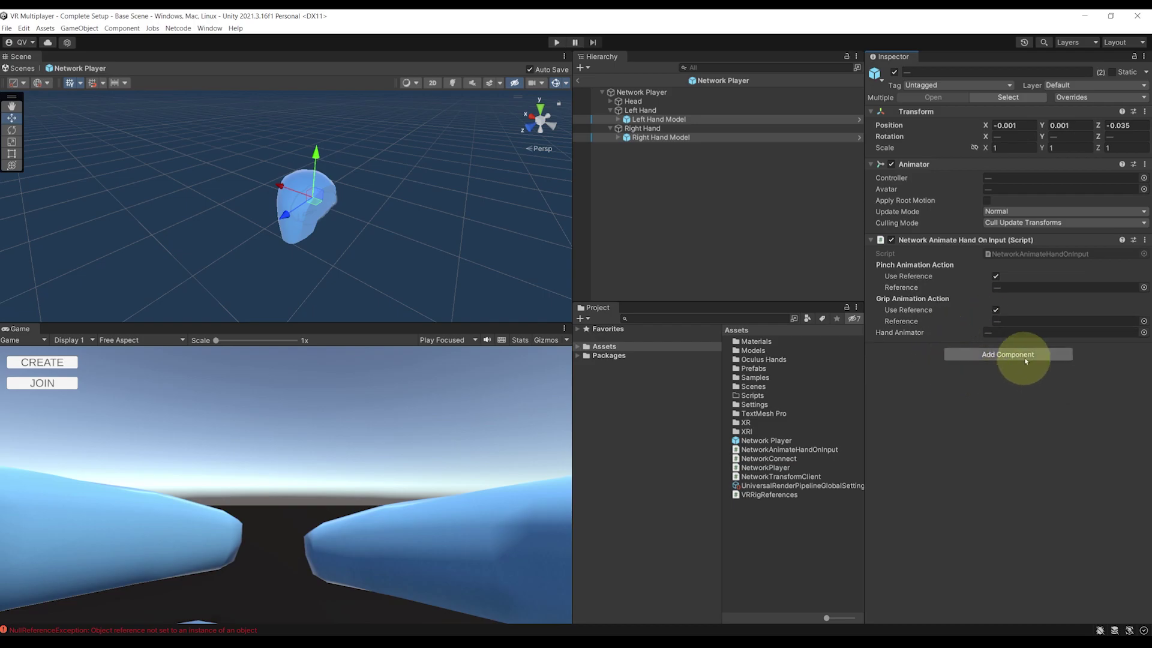
- Add a new NetworkAnimatorClient script to both hand models and import Unity.Netcode.Components in its code
{"action": "left_click", "coordinate": [1026, 355]}
{"action": "type", "text": "NetworkAnimatorClient"}
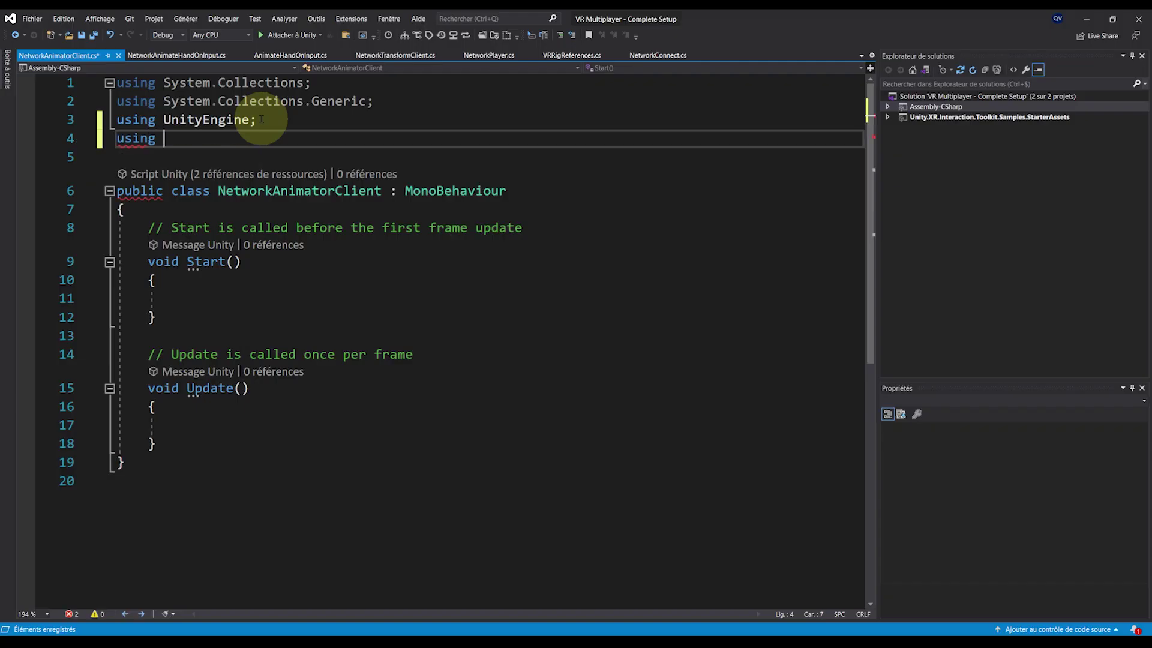
{"action": "type", "text": "Unity"}
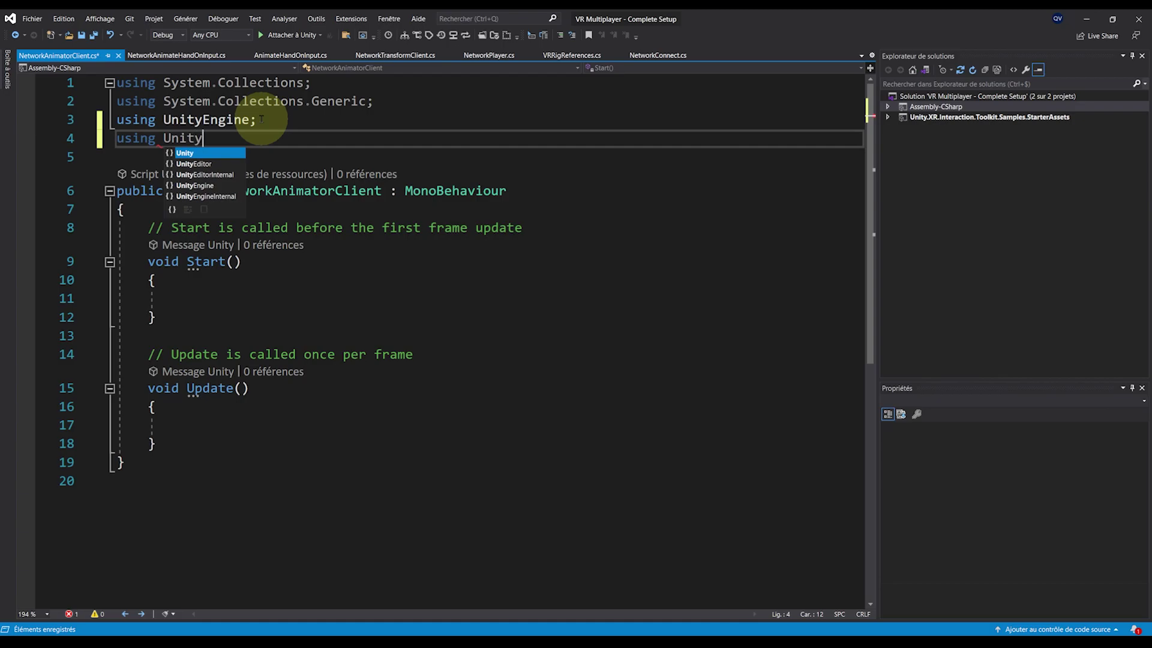
{"action": "type", "text": ".Netcode.Components;"}
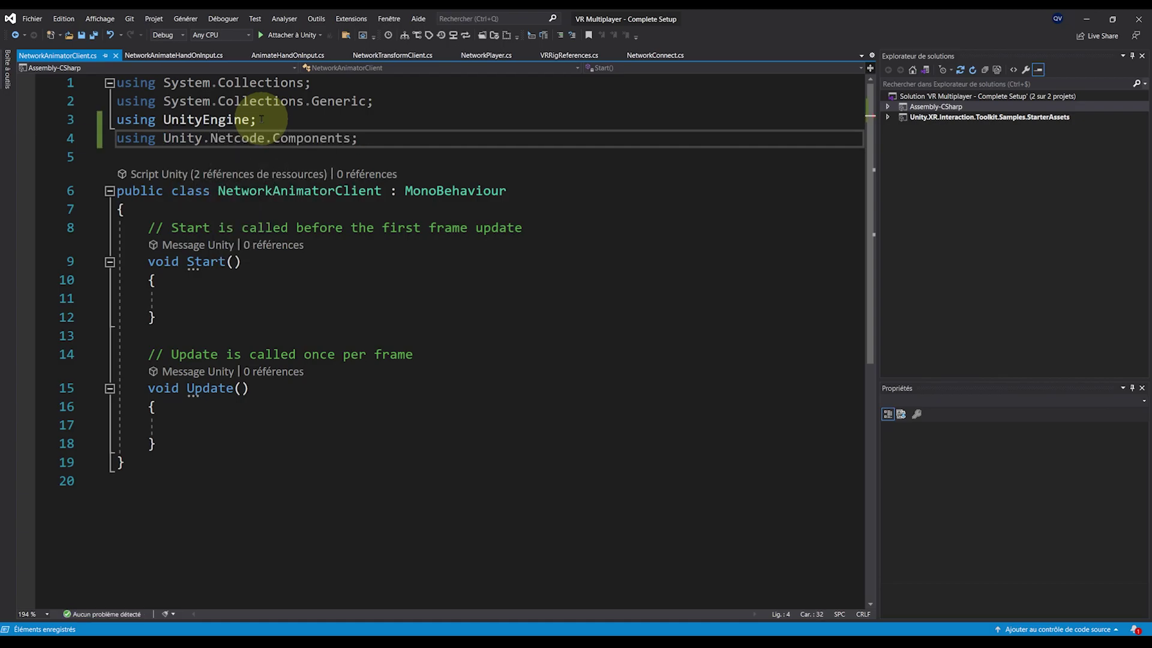
- Make the NetworkAnimatorClient class inherit from NetworkAnimator and delete its default Start and Update methods
{"action": "double_click", "coordinate": [474, 190]}
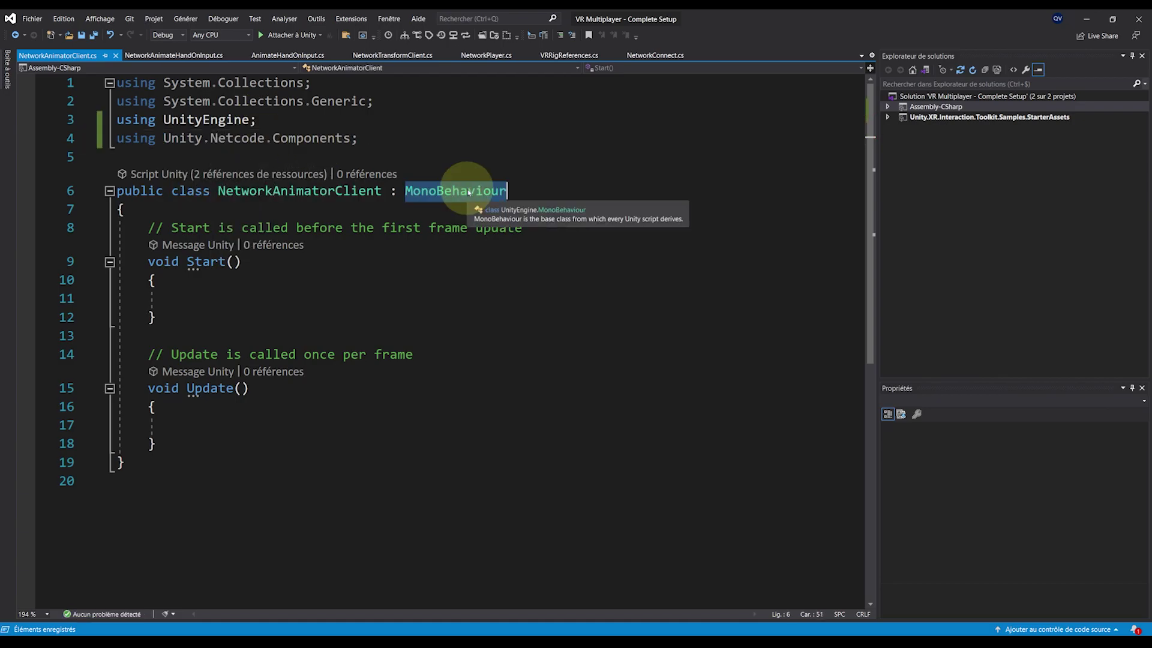
{"action": "type", "text": "NetworkAni"}
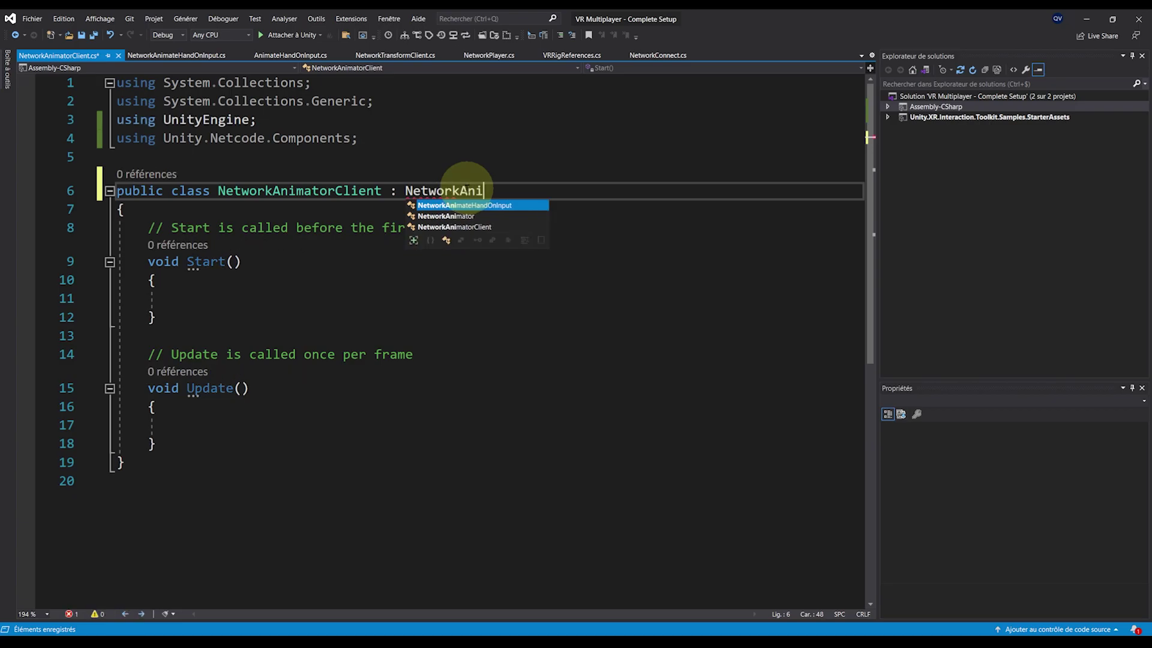
{"action": "key", "text": "Tab"}
{"action": "left_click_drag", "start_coordinate": [180, 444], "coordinate": [149, 229]}
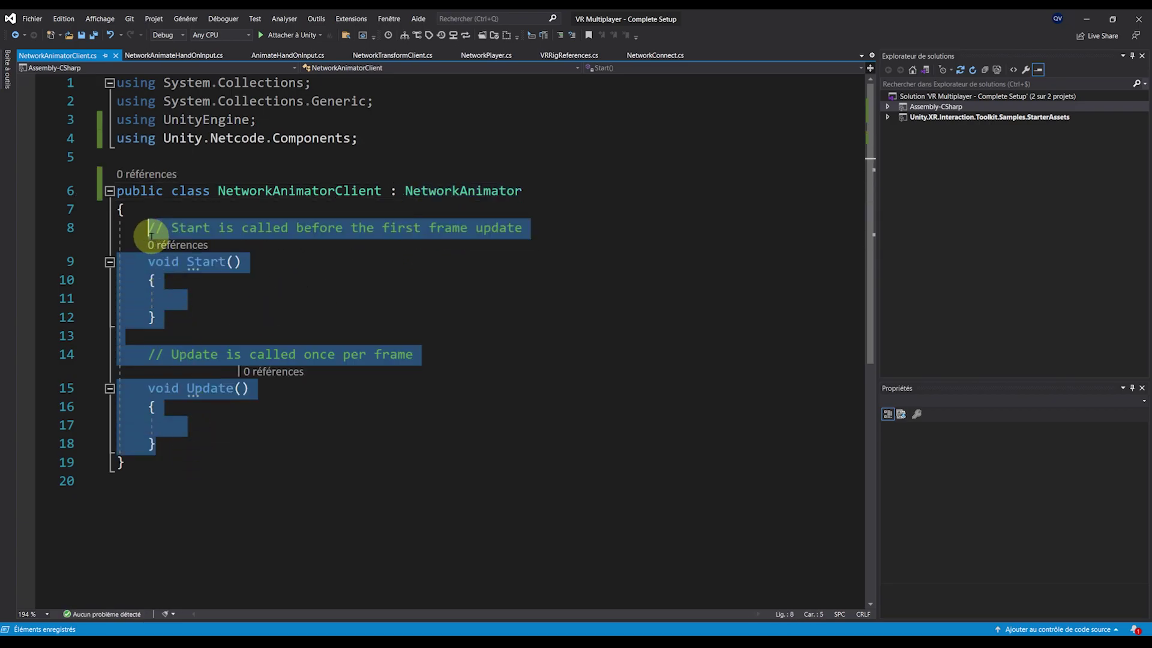
{"action": "key", "text": "Delete"}
- Override the OnIsServerAuthoritative method in NetworkAnimatorClient so that it returns false
{"action": "type", "text": "override "}
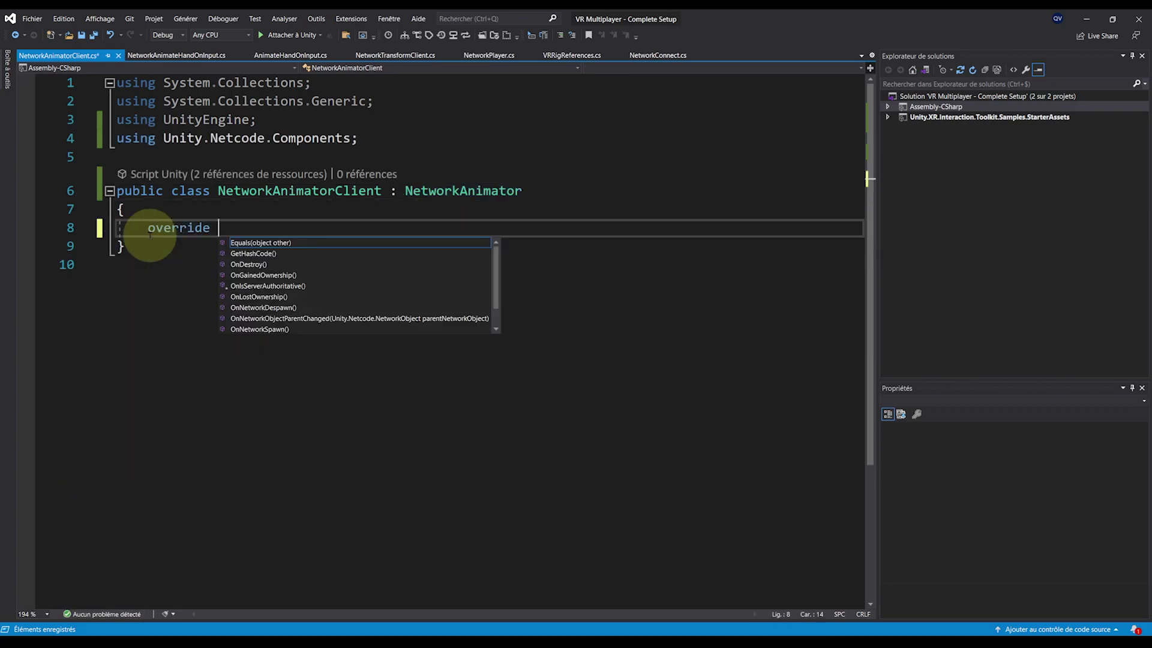
{"action": "type", "text": "bool OnIsSer"}
{"action": "key", "text": "Tab"}
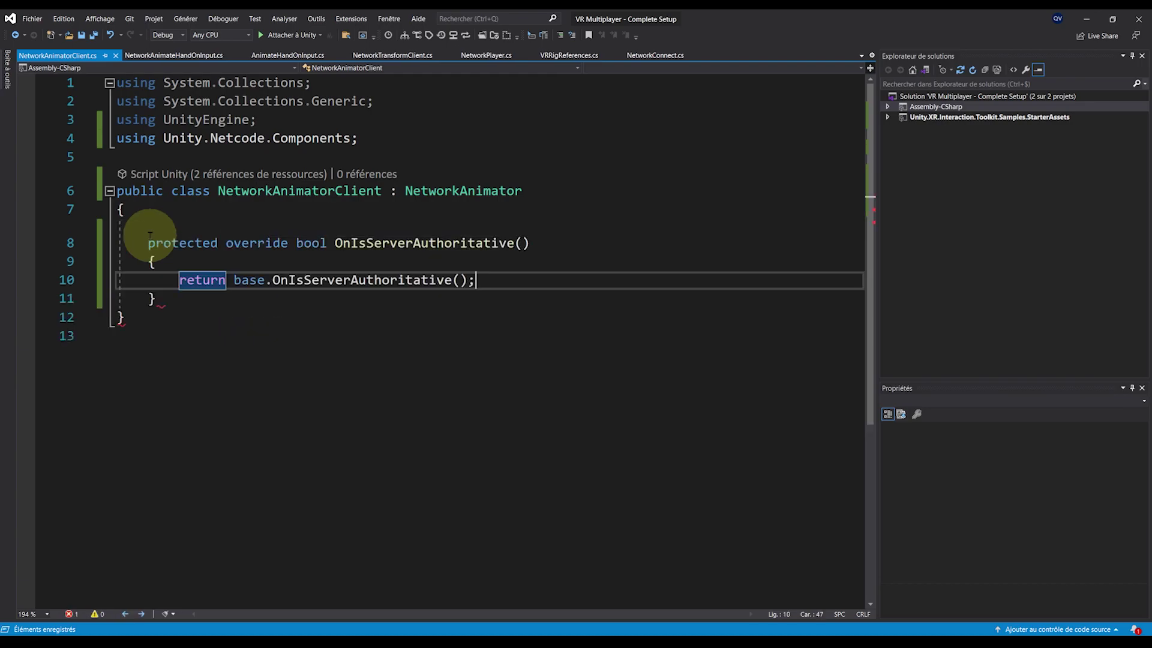
{"action": "left_click_drag", "start_coordinate": [235, 280], "coordinate": [477, 280]}
{"action": "type", "text": "false;"}
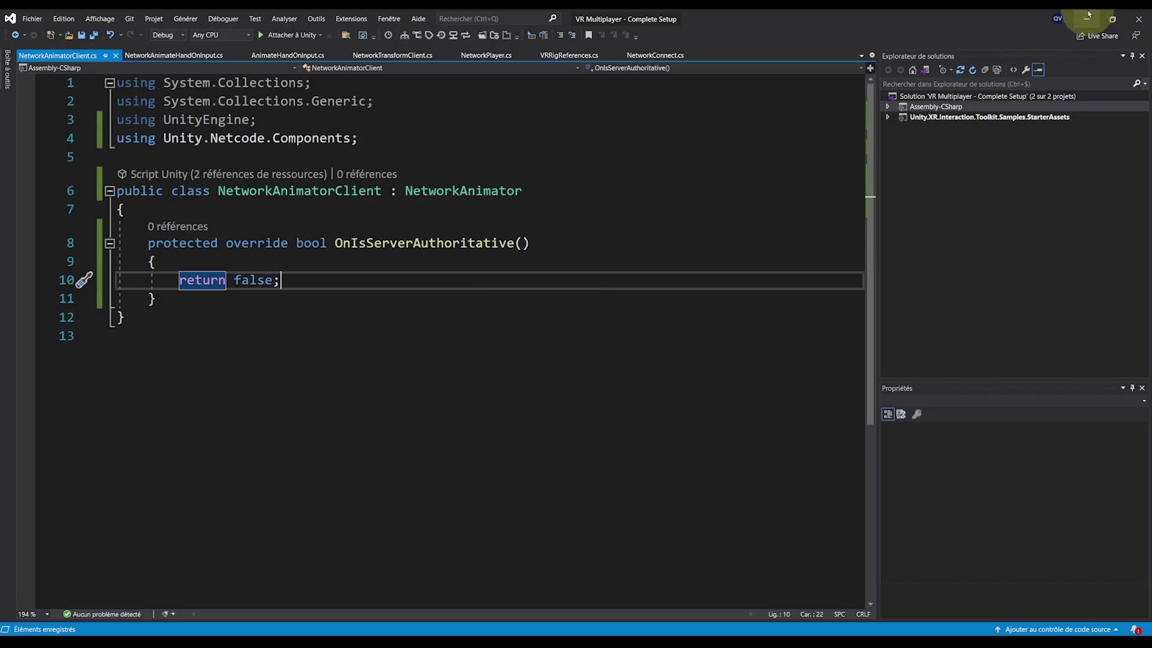
- In Unity, assign each hand model's own Animator to its Network Animator Client component and exit the Network Player prefab
{"action": "left_click", "coordinate": [1088, 17]}
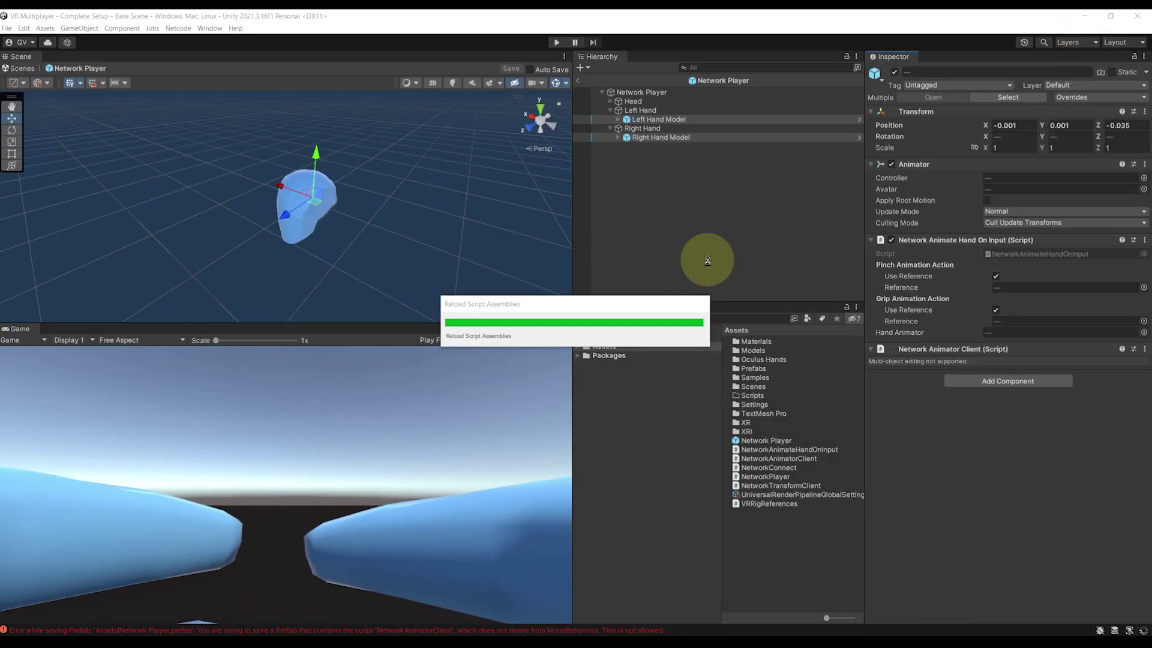
{"action": "left_click", "coordinate": [660, 118]}
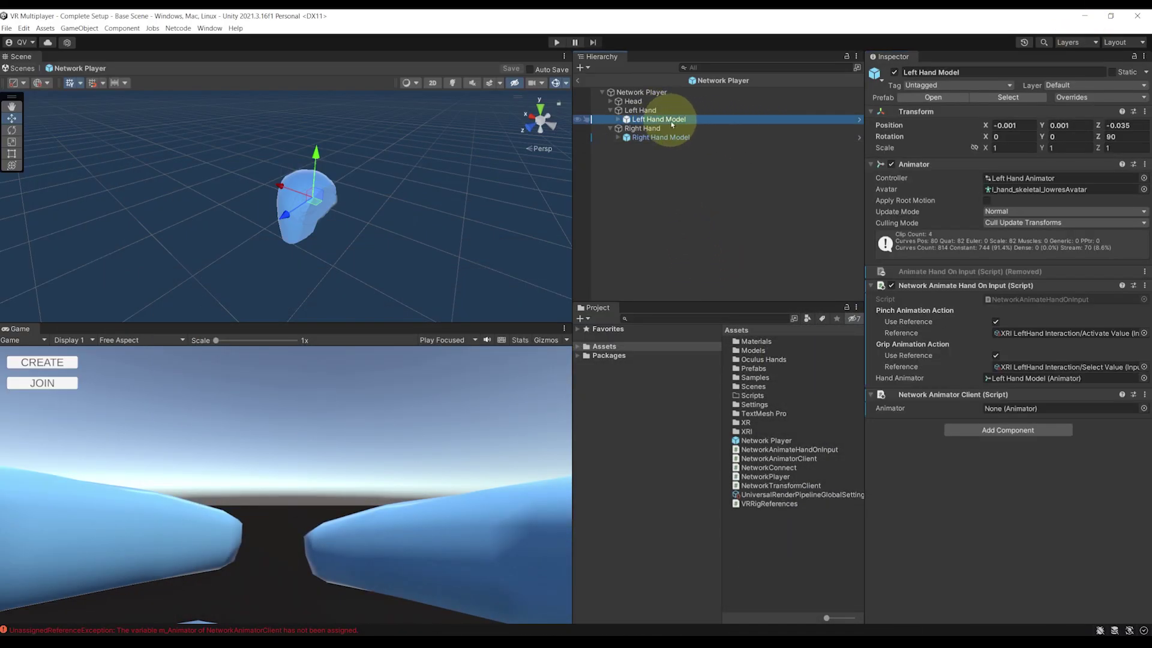
{"action": "left_click_drag", "start_coordinate": [913, 164], "coordinate": [963, 238]}
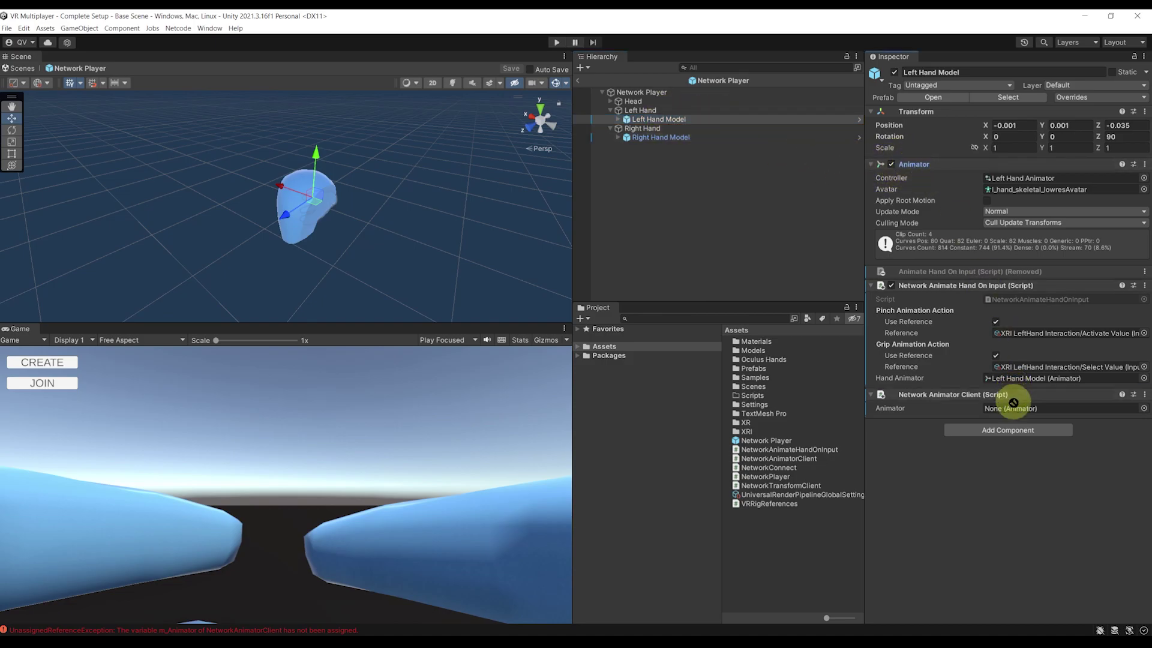
{"action": "left_click", "coordinate": [660, 137]}
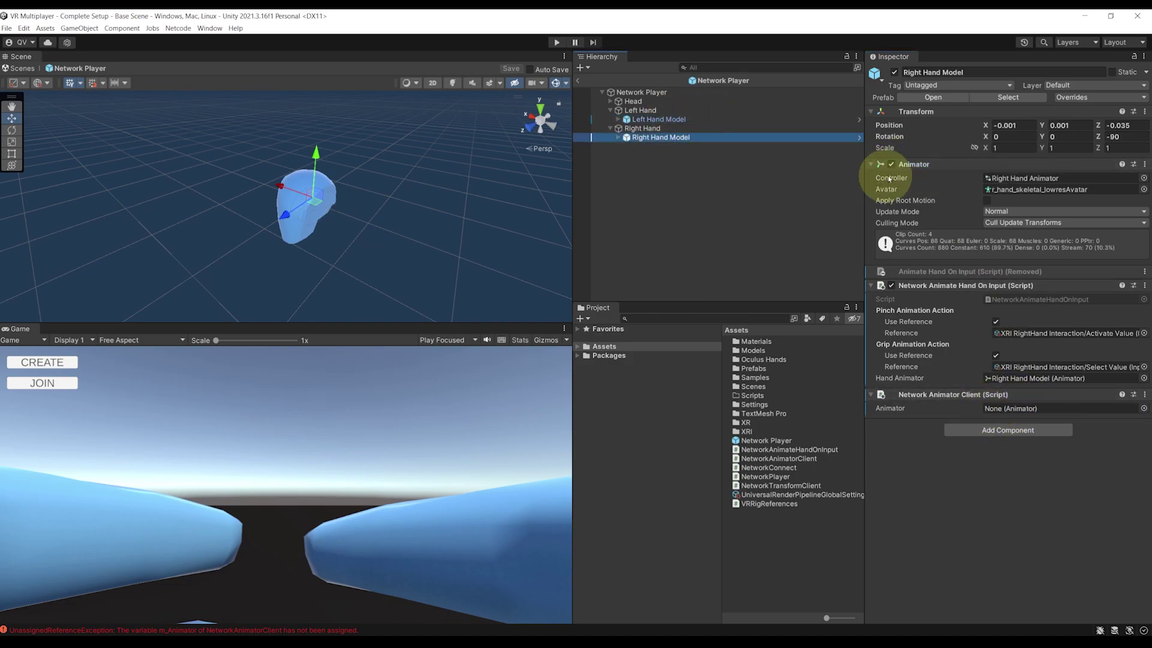
{"action": "left_click_drag", "start_coordinate": [921, 172], "coordinate": [1023, 408]}
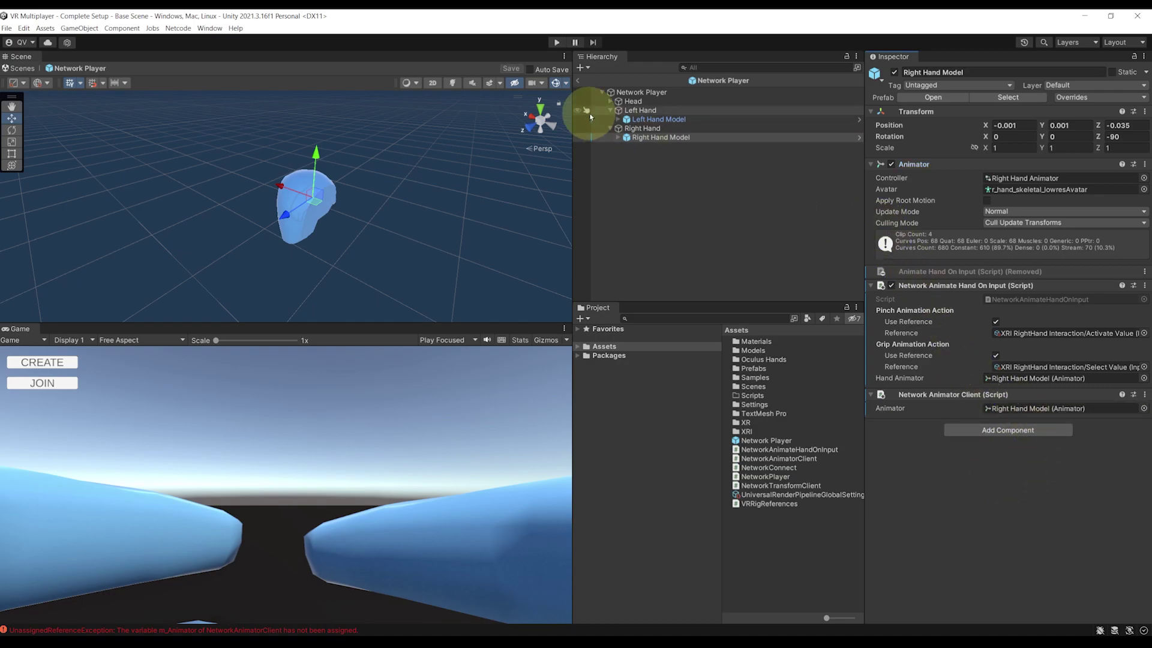
{"action": "left_click", "coordinate": [579, 82]}
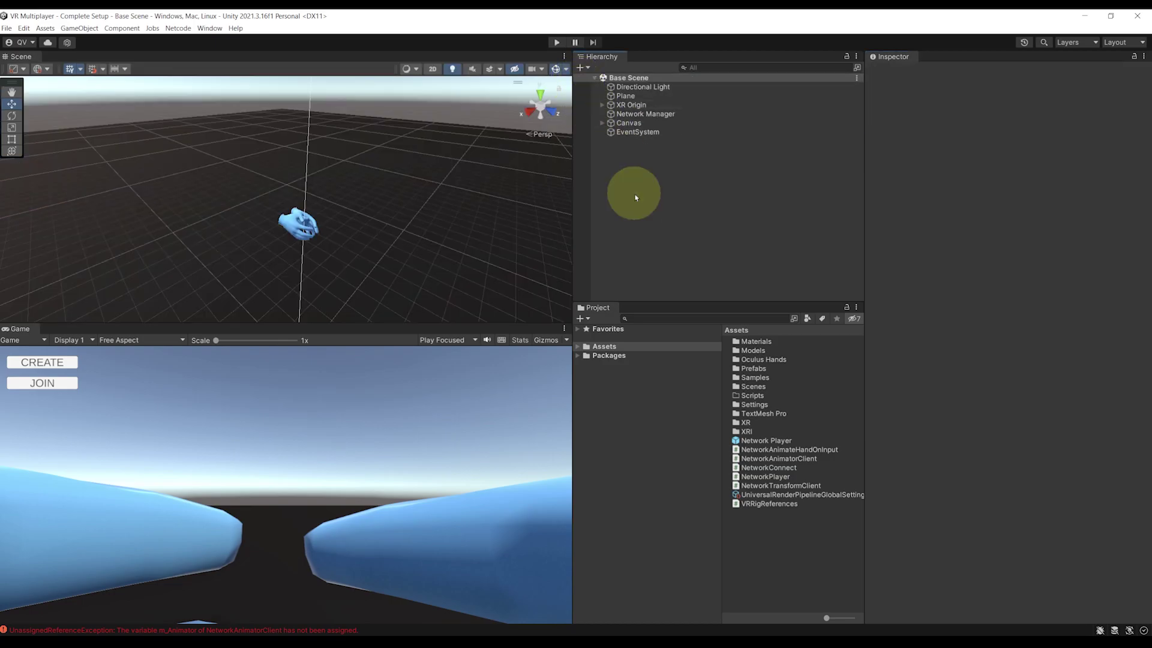
- Build and run the project, and test the hand grip animation with the build and the editor's play mode connected
{"action": "left_click", "coordinate": [24, 29]}
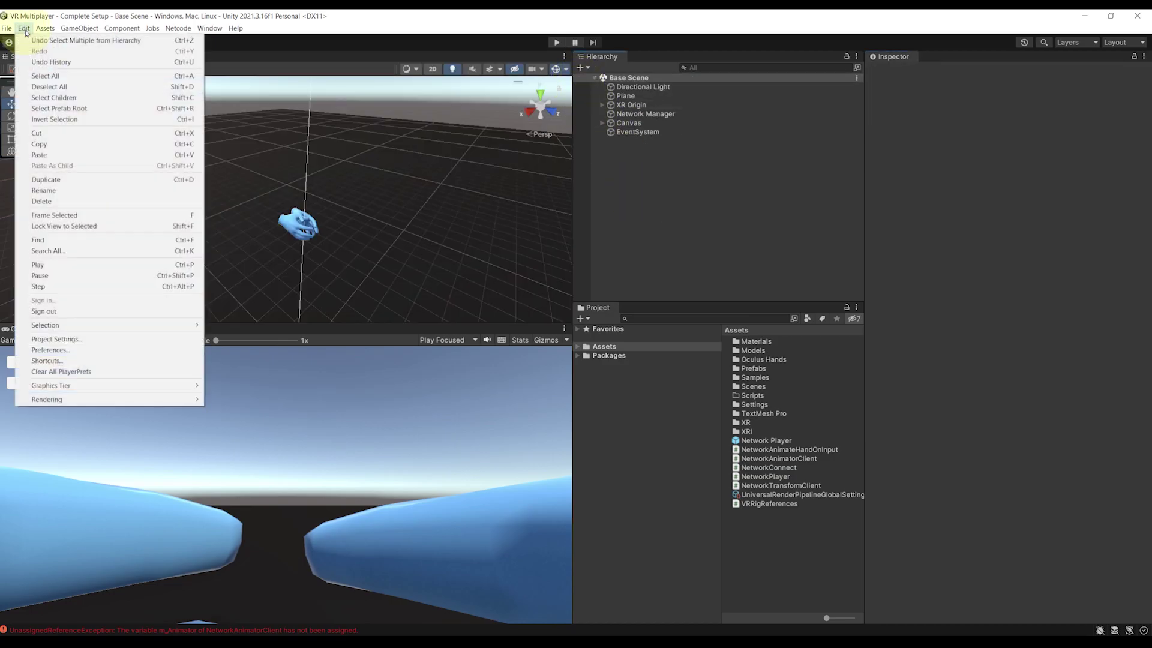
{"action": "mouse_move", "coordinate": [6, 28]}
{"action": "left_click", "coordinate": [36, 158]}
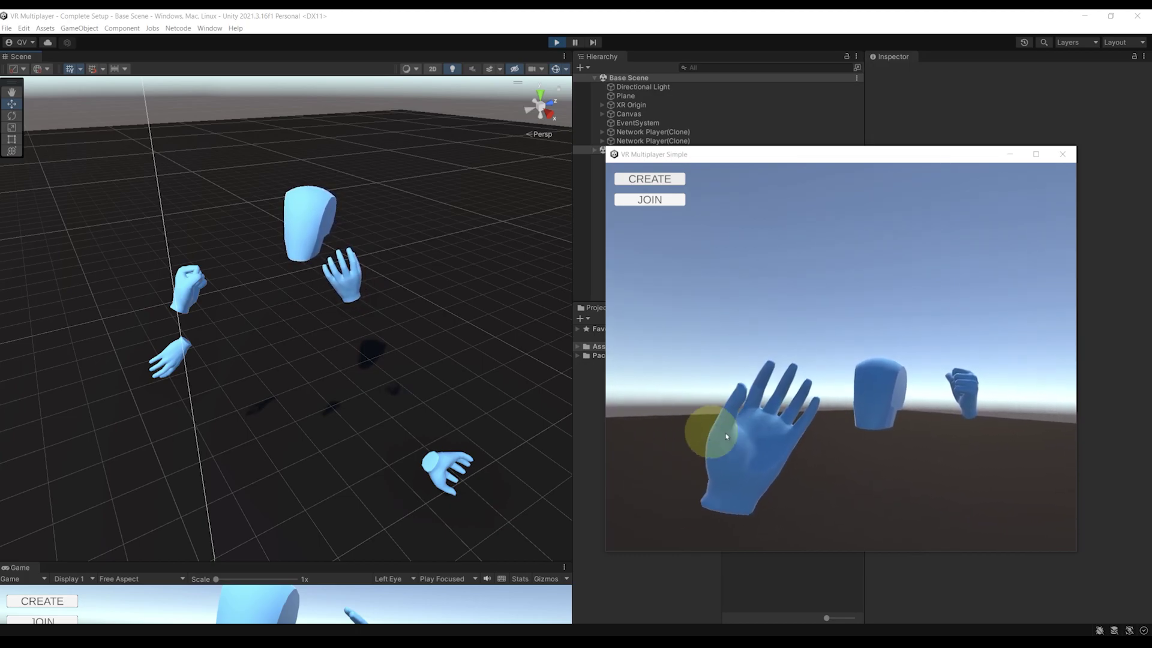
{"action": "key", "text": "g"}
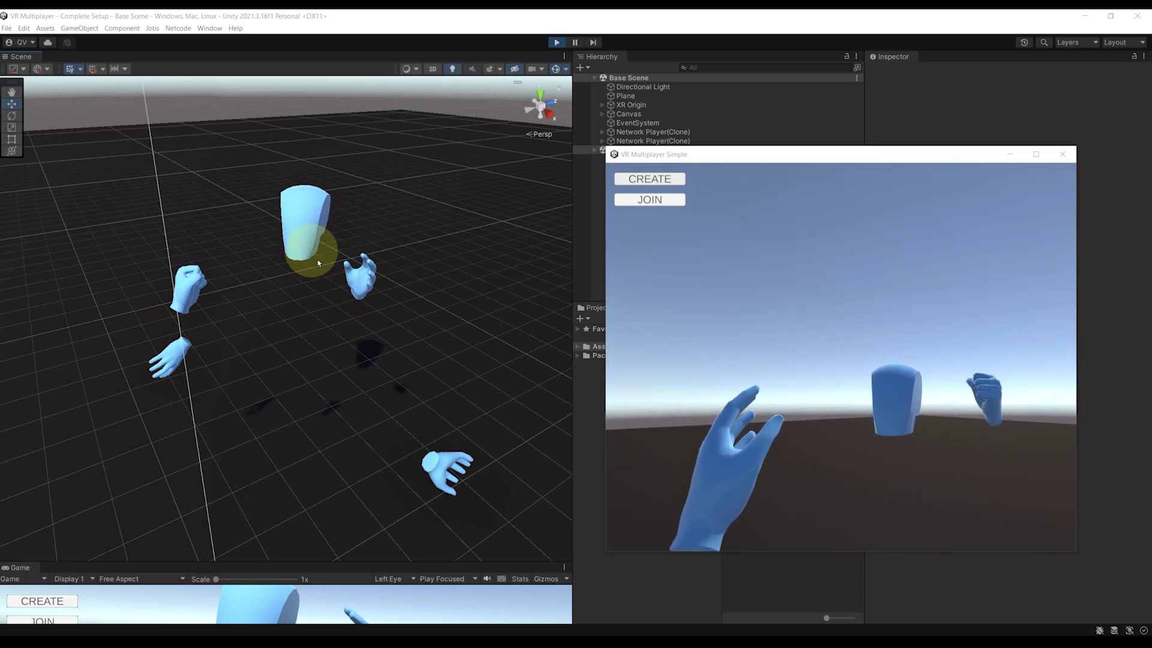